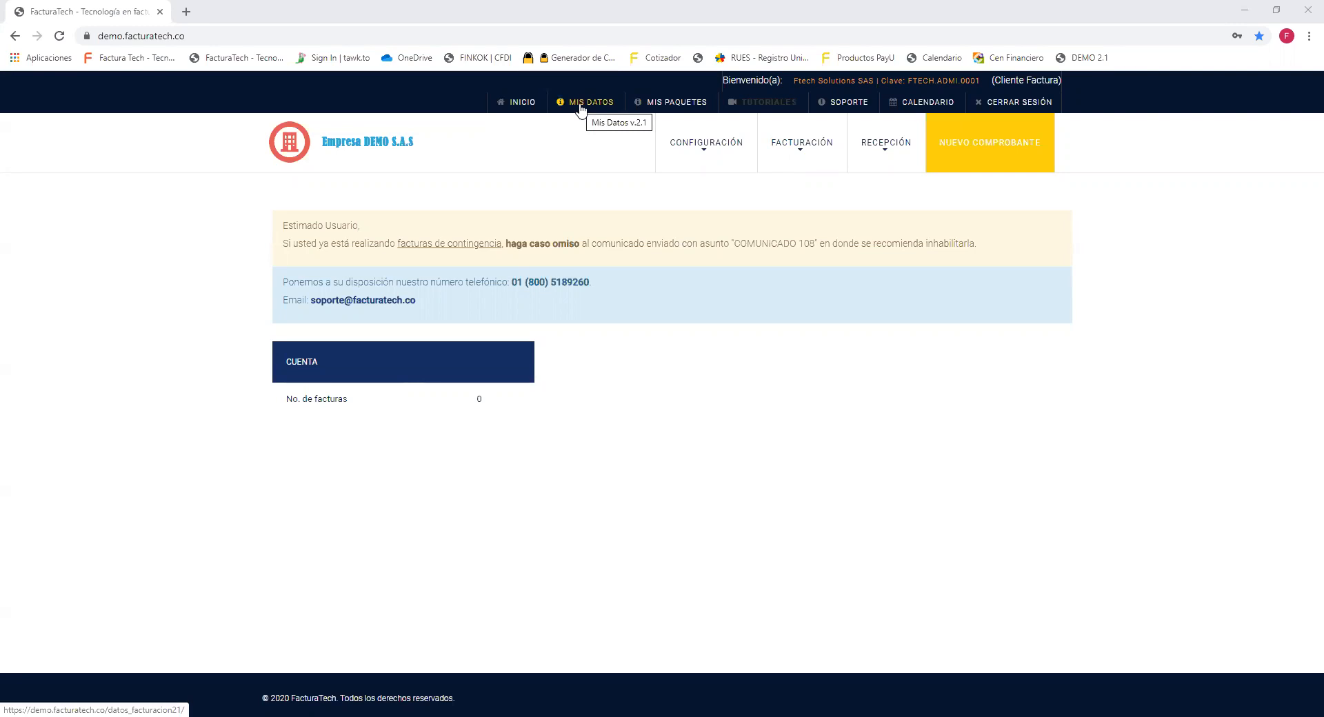
Open the MIS DATOS page to view Empresa DEMO S.A.S's billing data.
{"action": "left_click", "coordinate": [581, 109]}
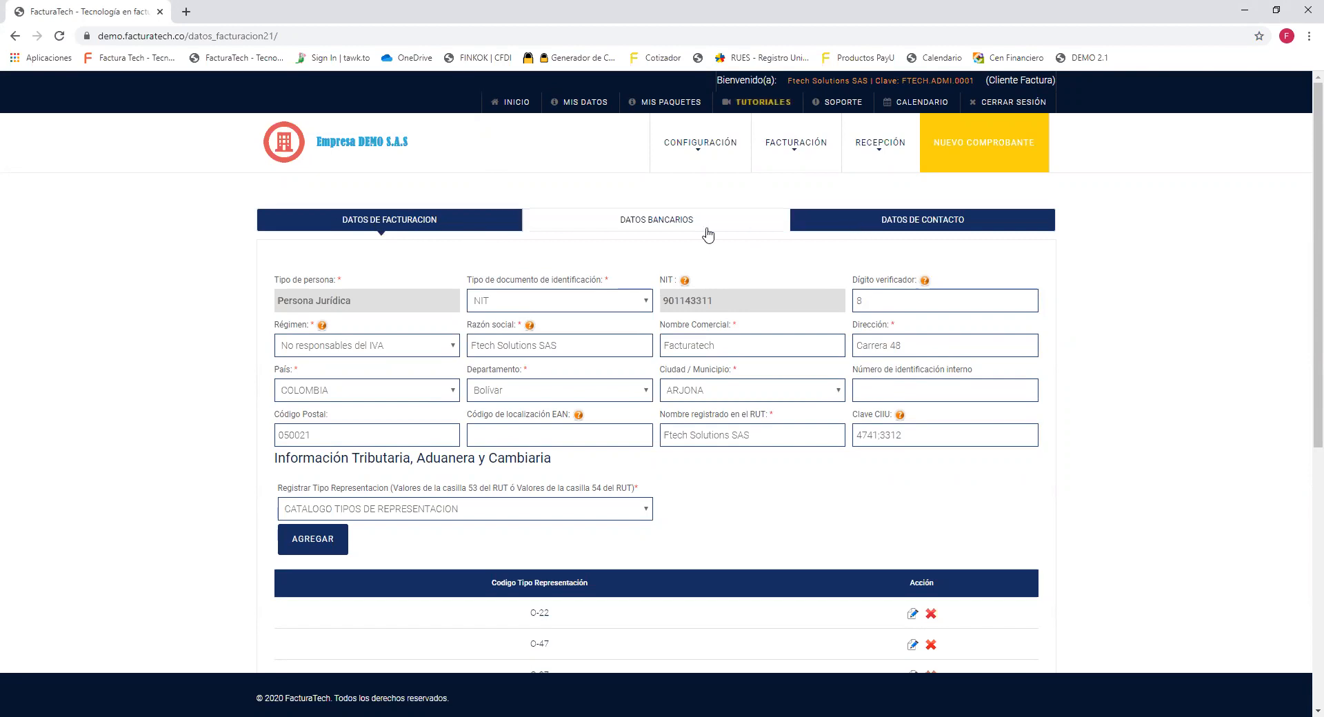
{"action": "left_click_drag", "start_coordinate": [472, 220], "coordinate": [342, 225]}
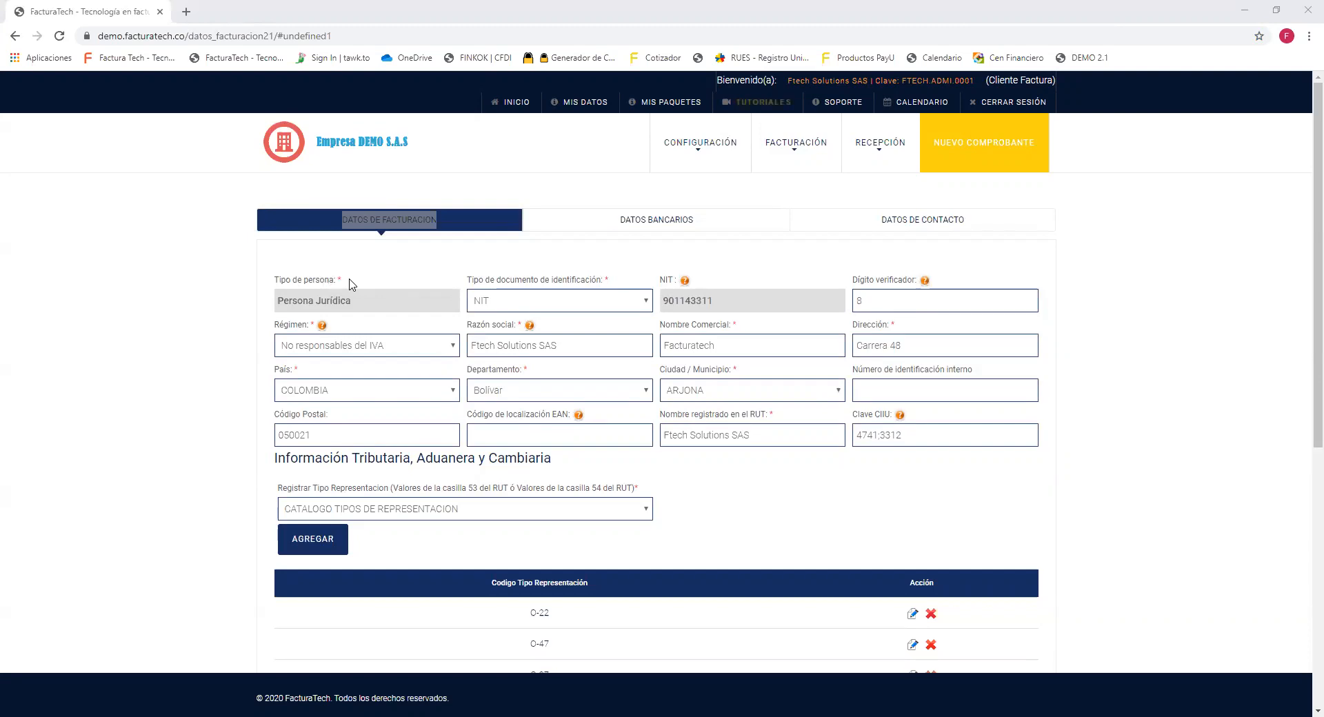
{"action": "left_click_drag", "start_coordinate": [337, 279], "coordinate": [350, 282]}
{"action": "left_click_drag", "start_coordinate": [611, 275], "coordinate": [604, 278]}
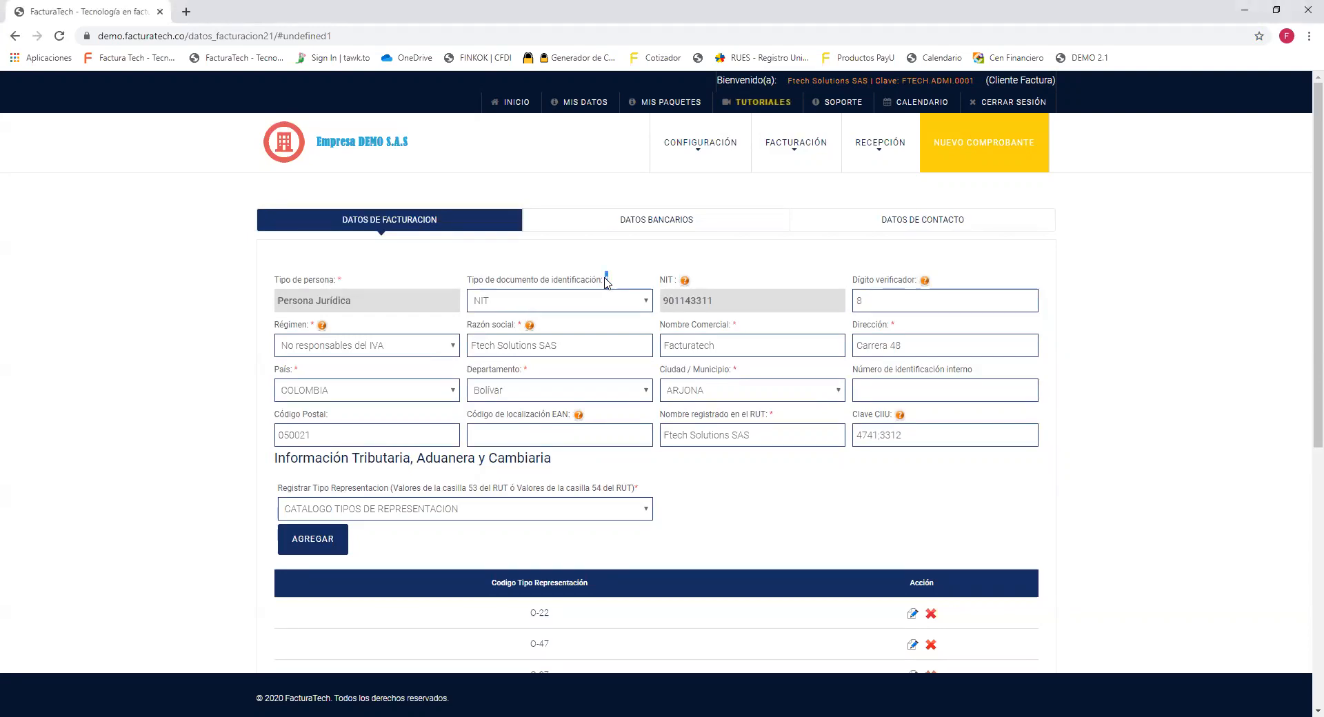
{"action": "left_click_drag", "start_coordinate": [739, 324], "coordinate": [732, 371]}
{"action": "left_click", "coordinate": [734, 373]}
{"action": "left_click_drag", "start_coordinate": [274, 280], "coordinate": [624, 294]}
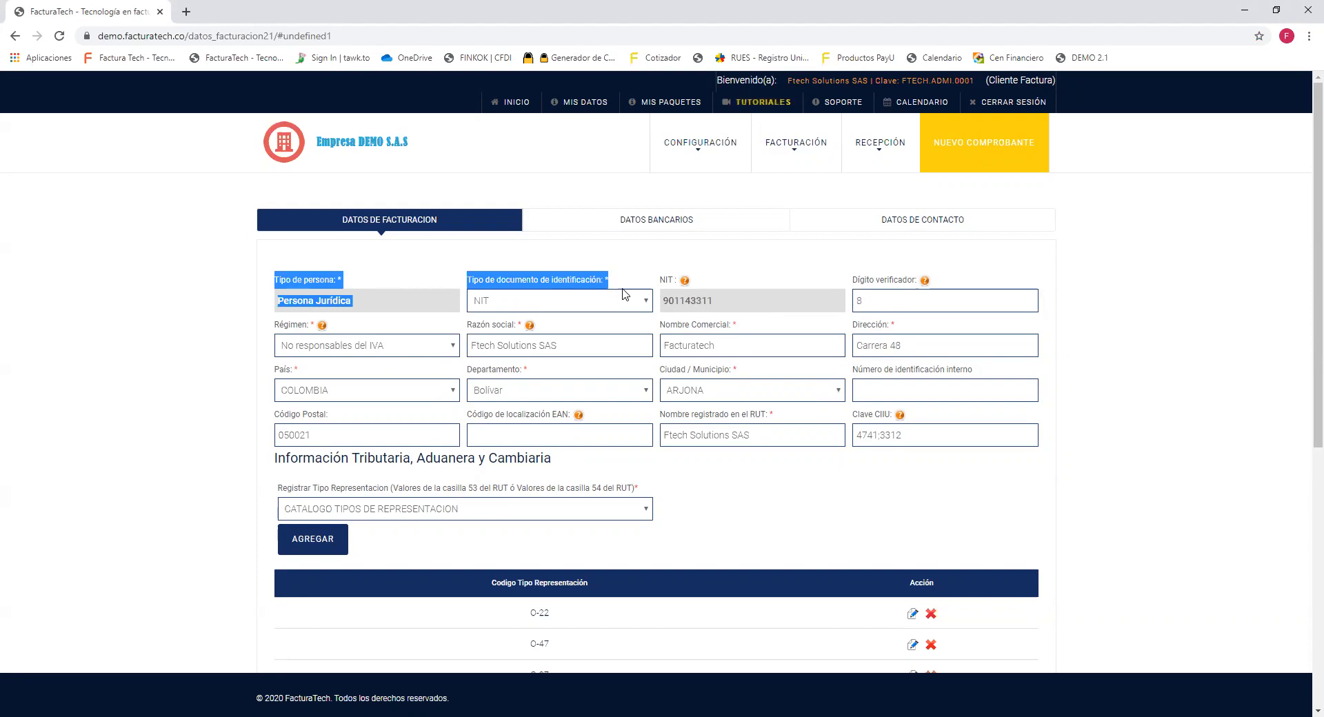
{"action": "triple_click", "coordinate": [674, 284]}
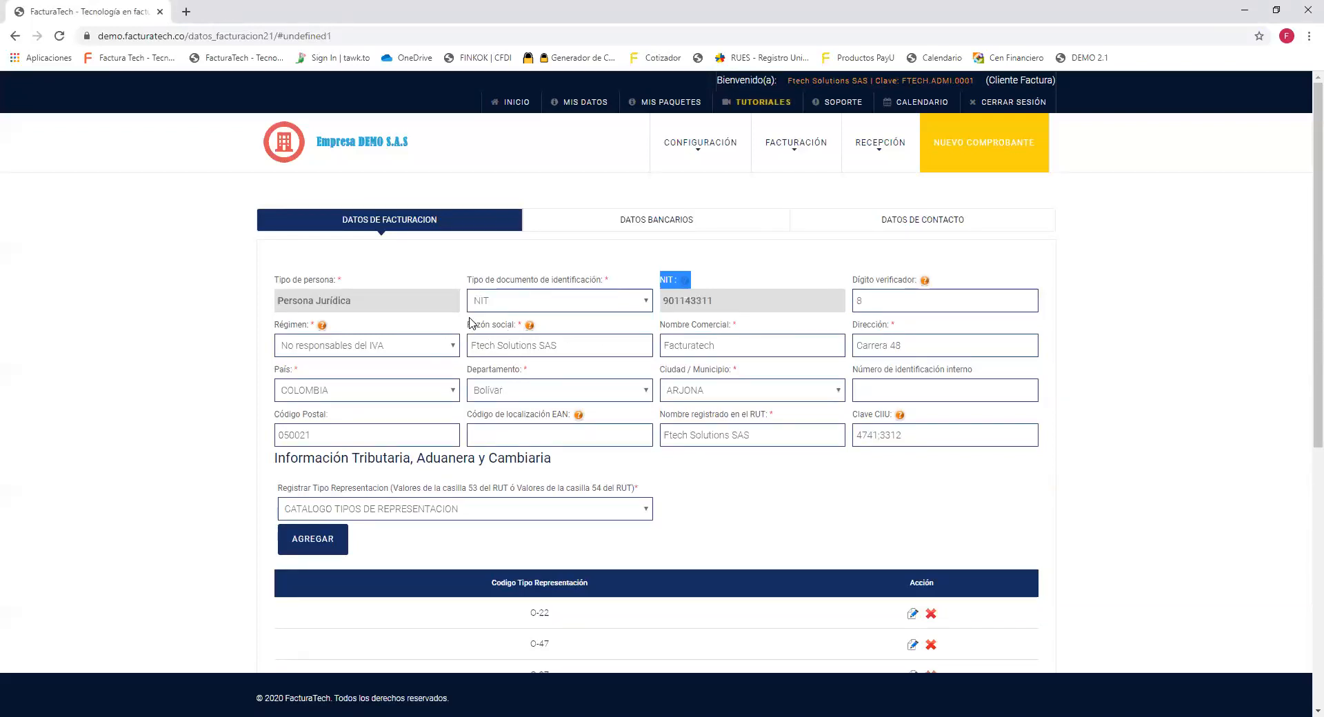
{"action": "left_click_drag", "start_coordinate": [470, 322], "coordinate": [732, 333]}
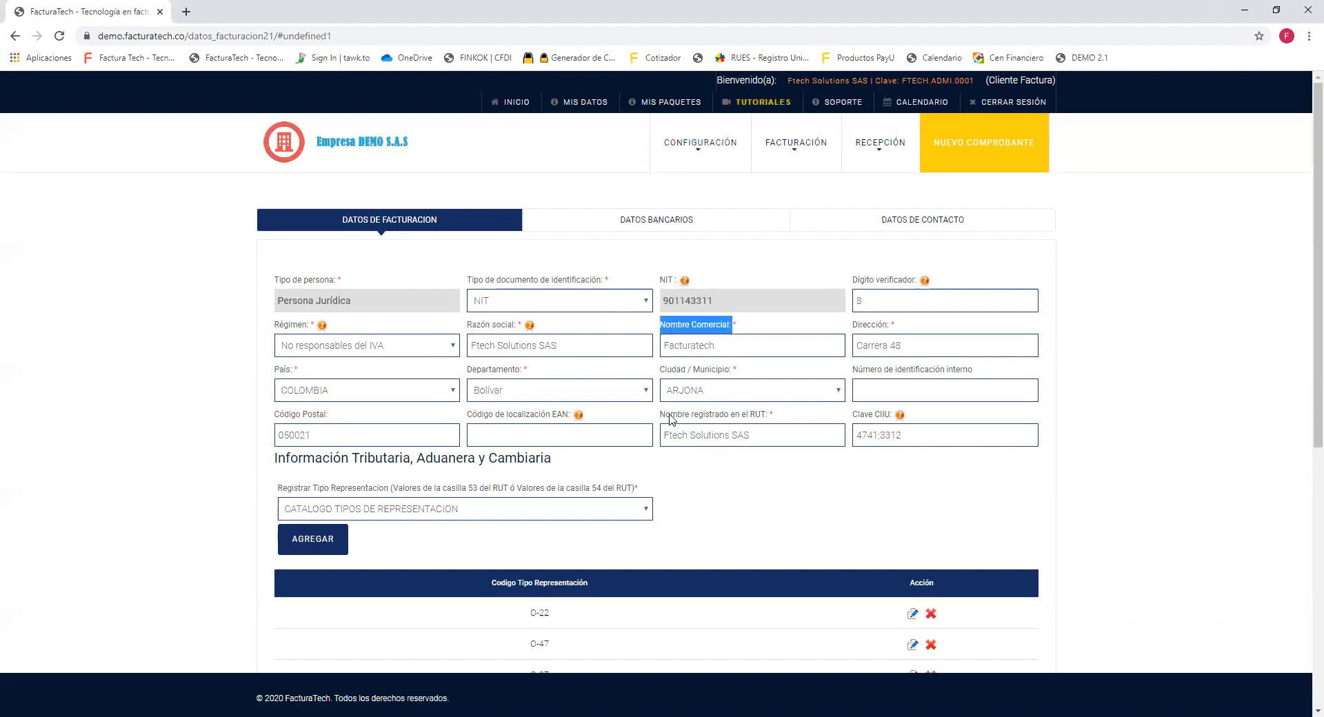
{"action": "left_click_drag", "start_coordinate": [665, 415], "coordinate": [773, 419]}
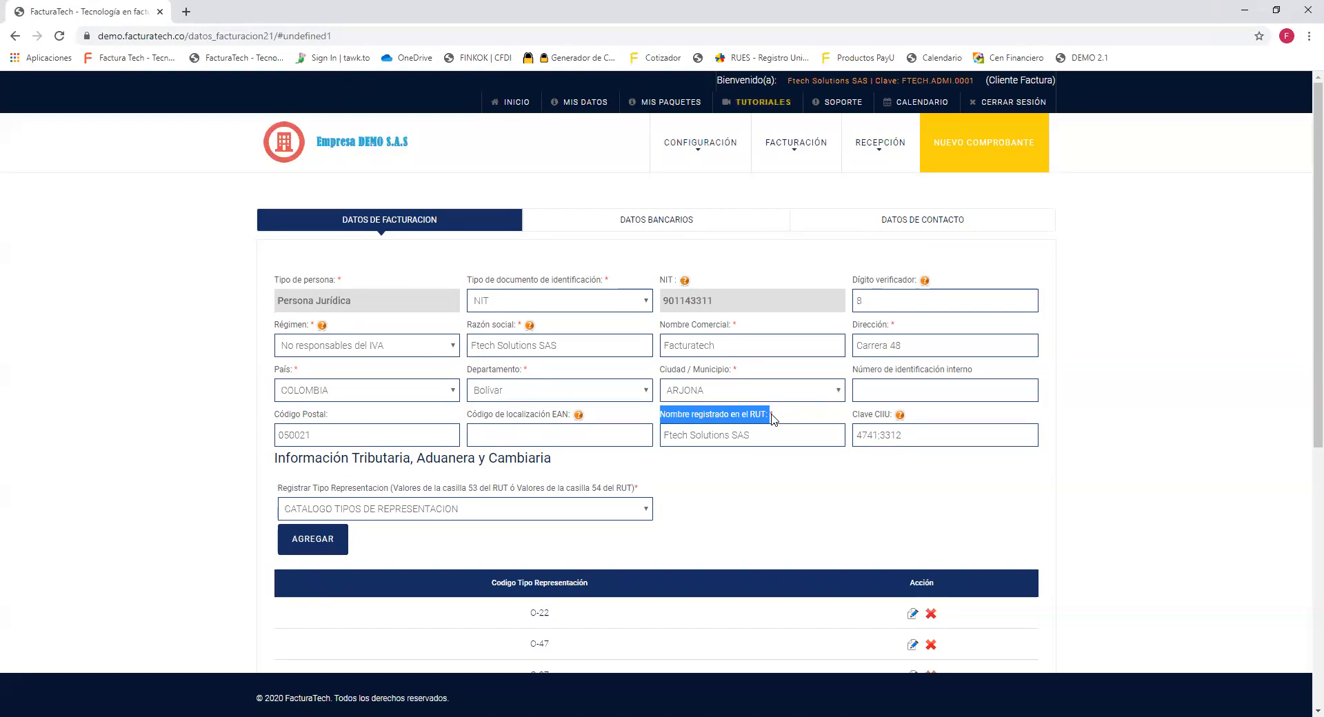
{"action": "left_click_drag", "start_coordinate": [735, 324], "coordinate": [545, 336]}
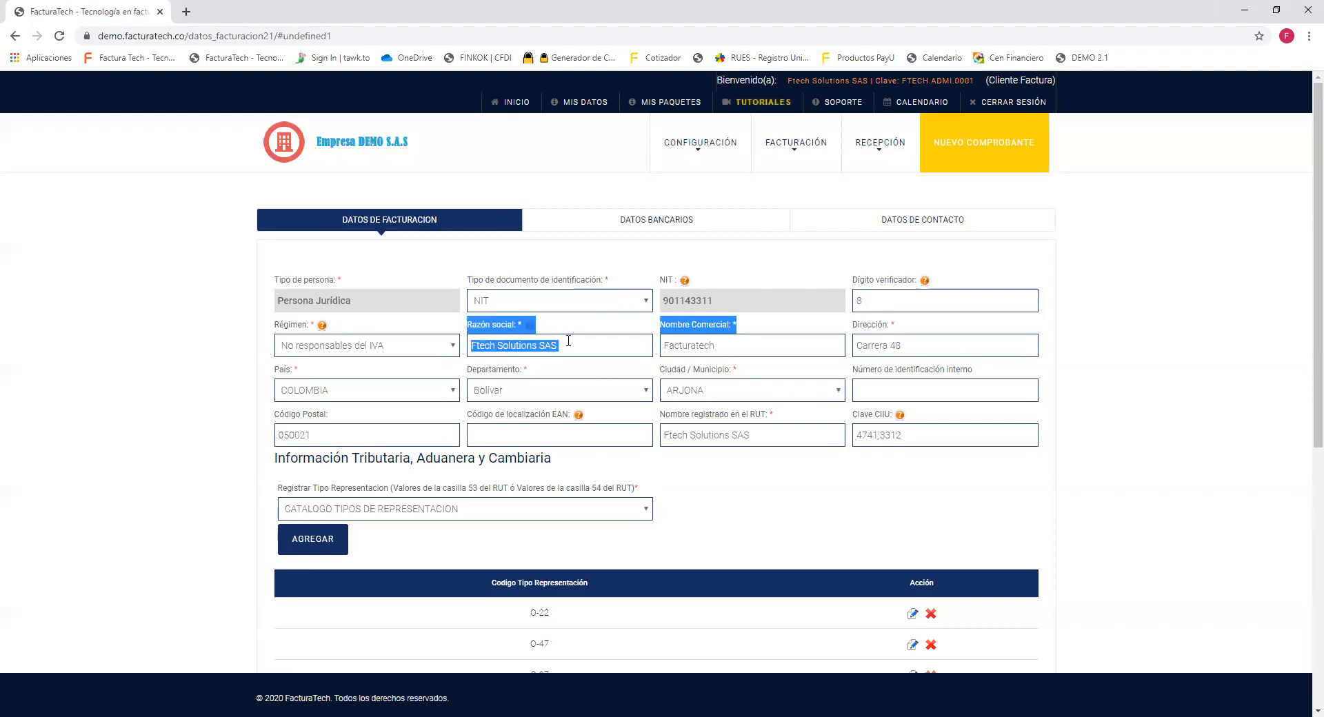
{"action": "triple_click", "coordinate": [568, 341]}
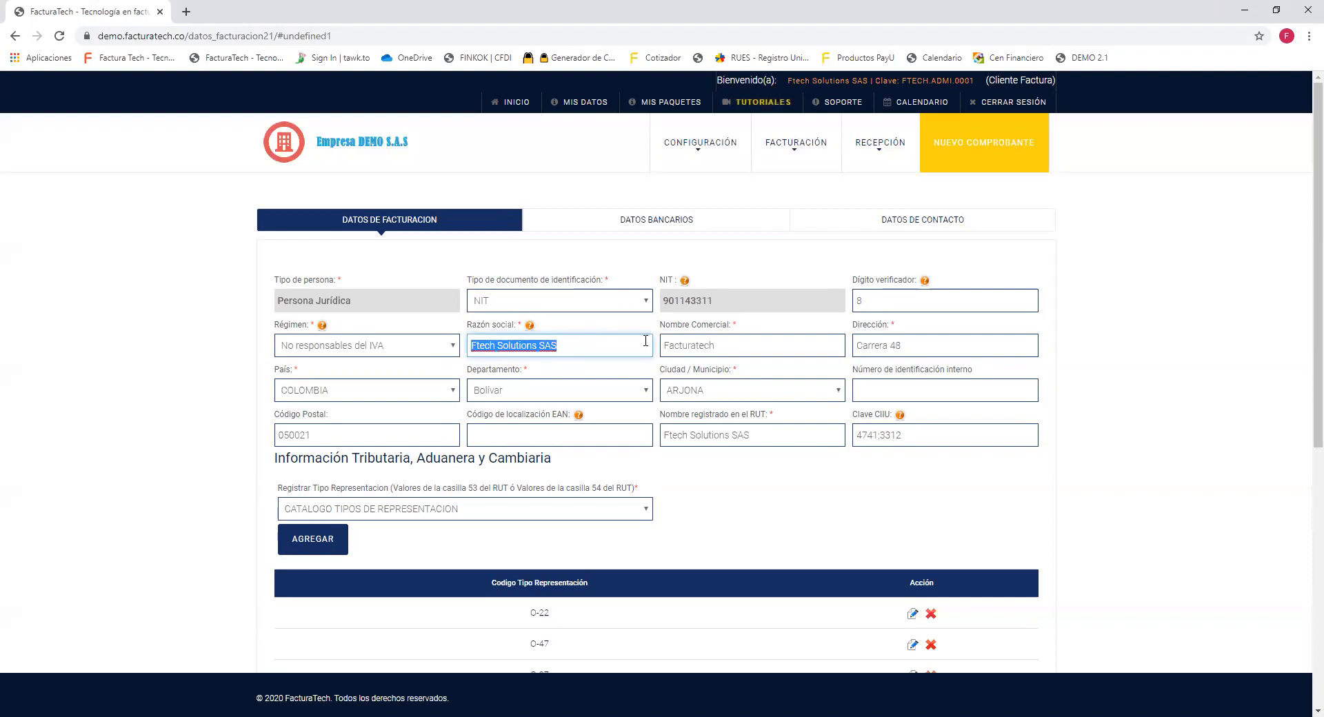
{"action": "left_click_drag", "start_coordinate": [660, 324], "coordinate": [726, 325]}
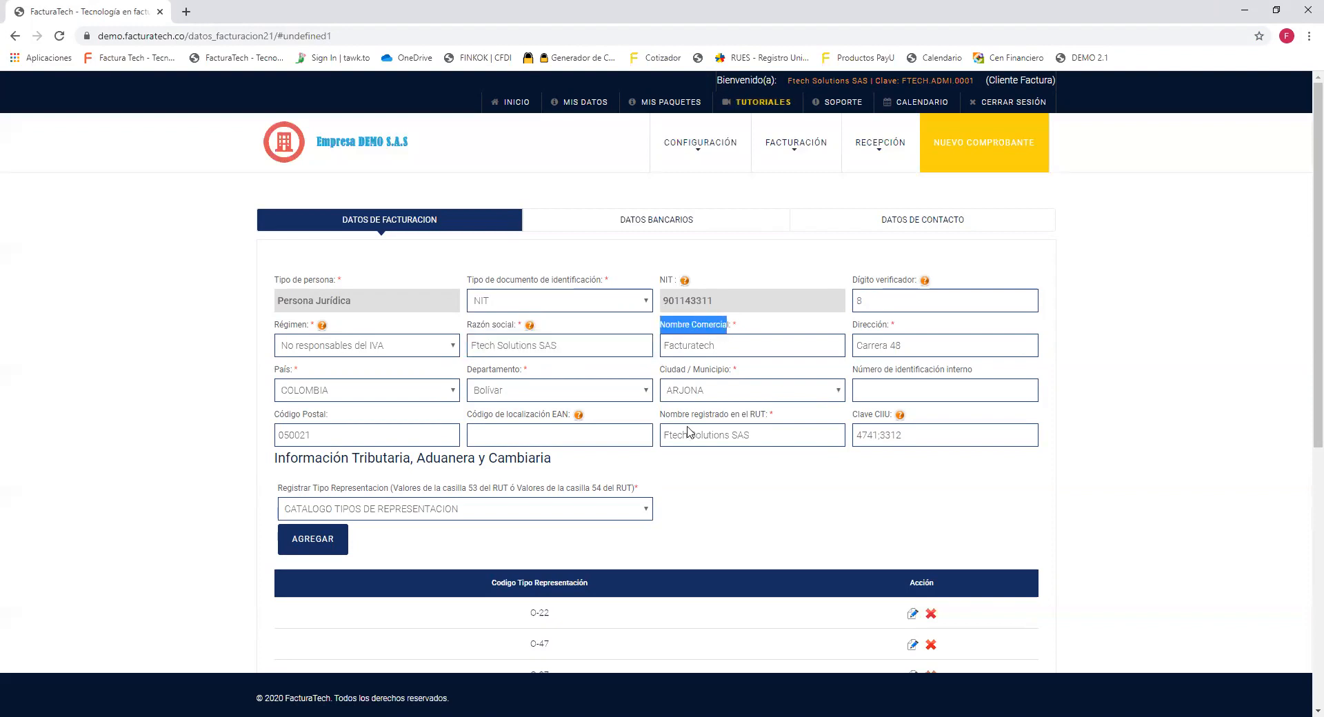
{"action": "left_click_drag", "start_coordinate": [660, 414], "coordinate": [766, 418]}
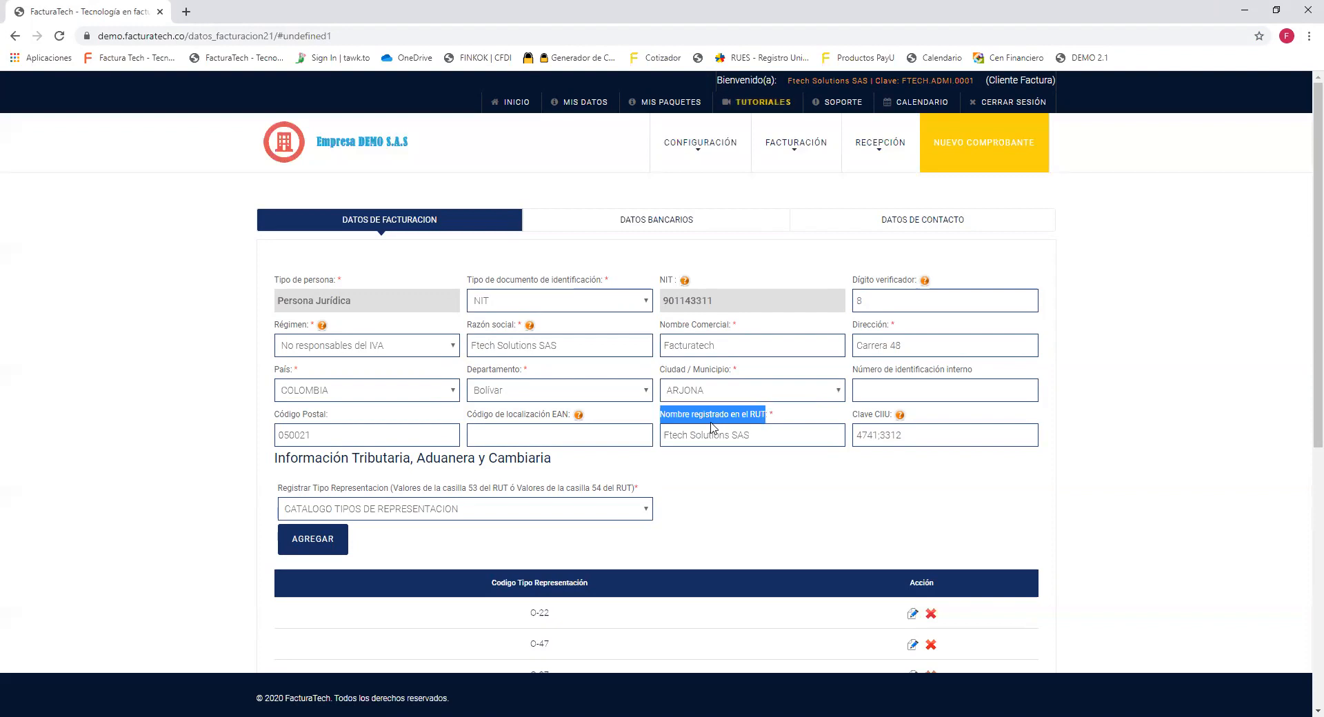
{"action": "left_click", "coordinate": [837, 417]}
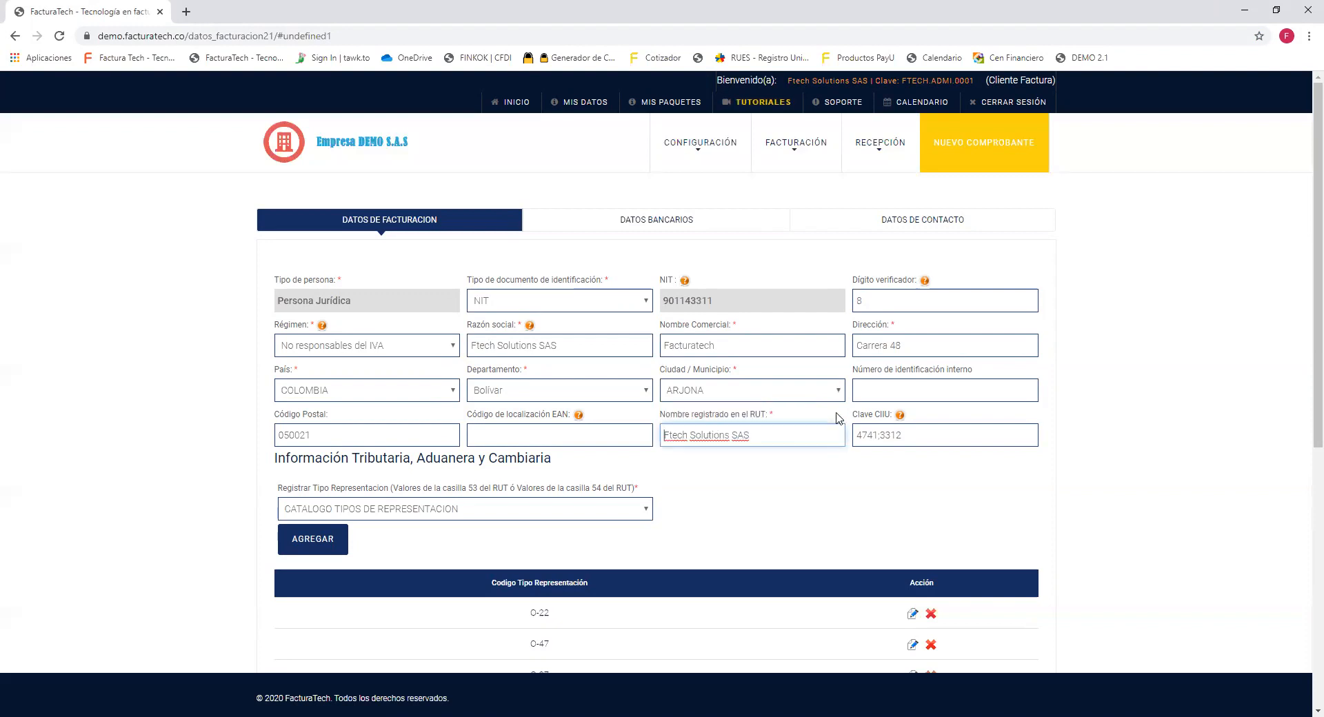
{"action": "left_click_drag", "start_coordinate": [854, 416], "coordinate": [890, 421]}
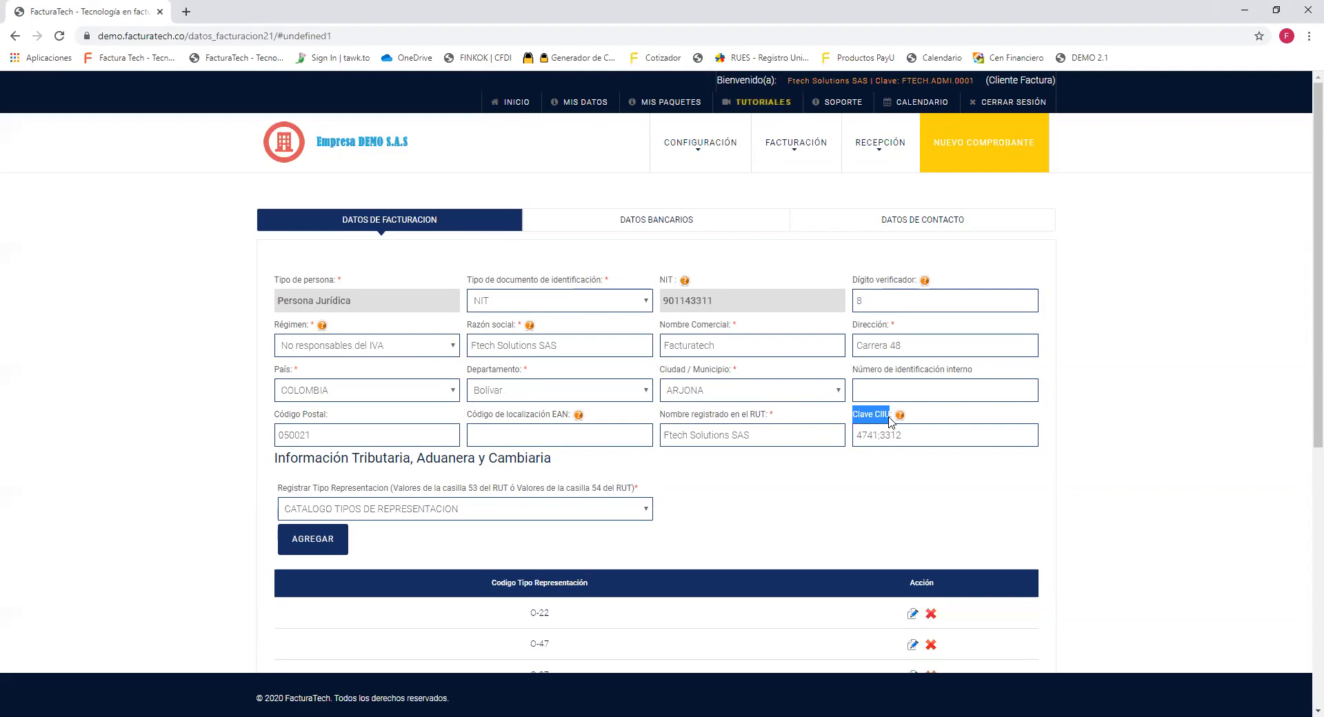
{"action": "triple_click", "coordinate": [921, 432]}
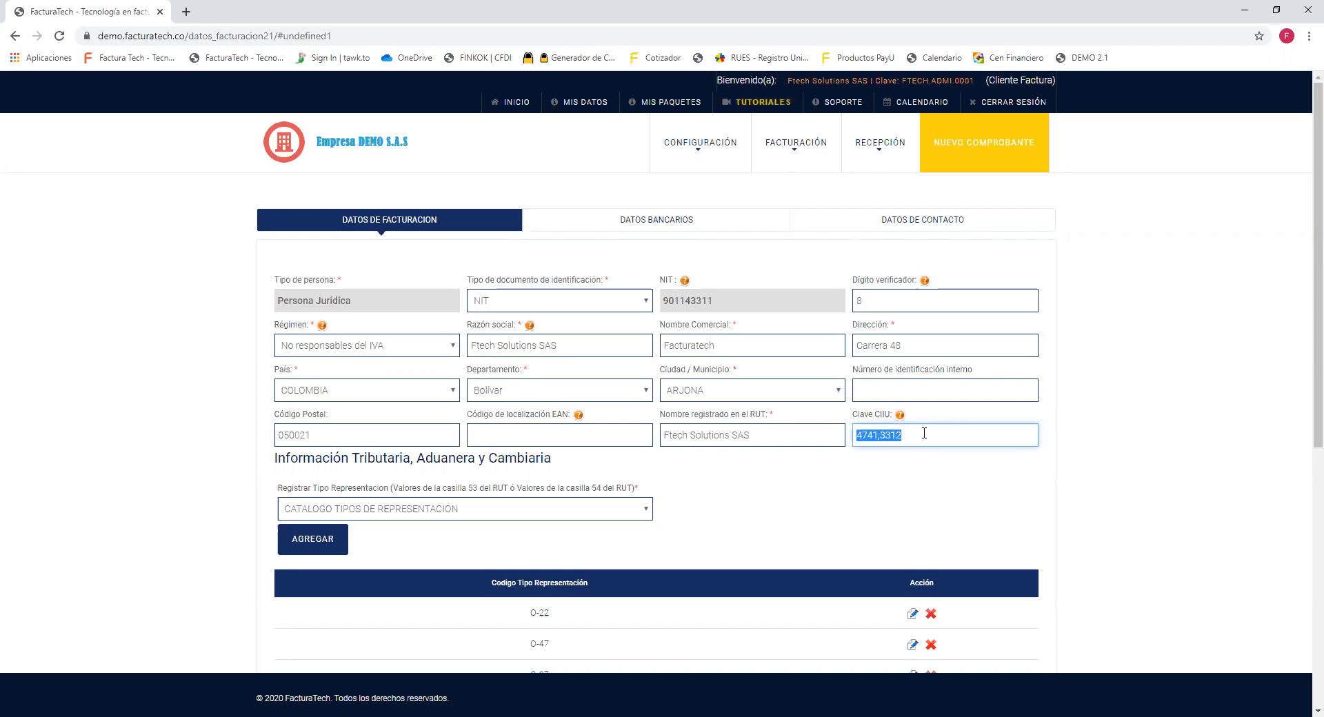
{"action": "left_click", "coordinate": [1305, 716]}
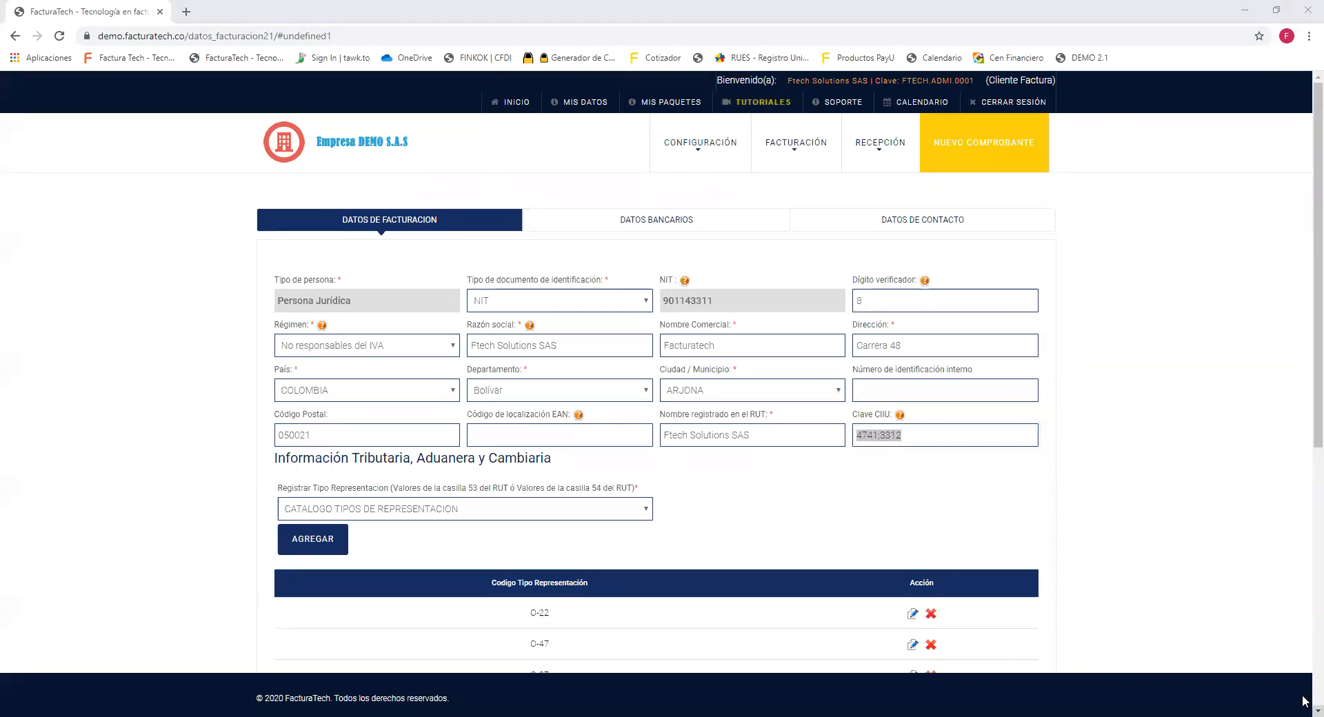
Highlight the tax section heading and its RUT boxes 53/54 note, then switch to the RUT PDF.
{"action": "scroll", "coordinate": [1305, 701], "scroll_direction": "down", "scroll_amount": 2}
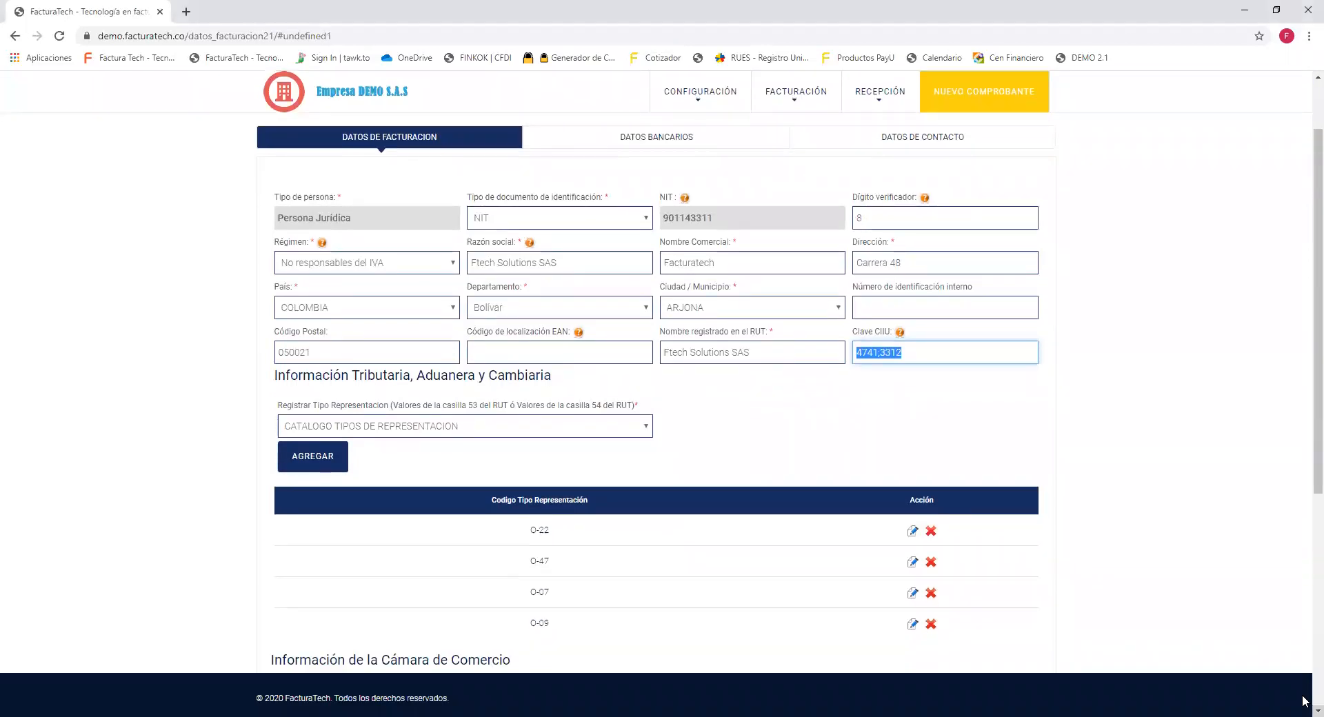
{"action": "scroll", "coordinate": [1303, 701], "scroll_direction": "down", "scroll_amount": 3}
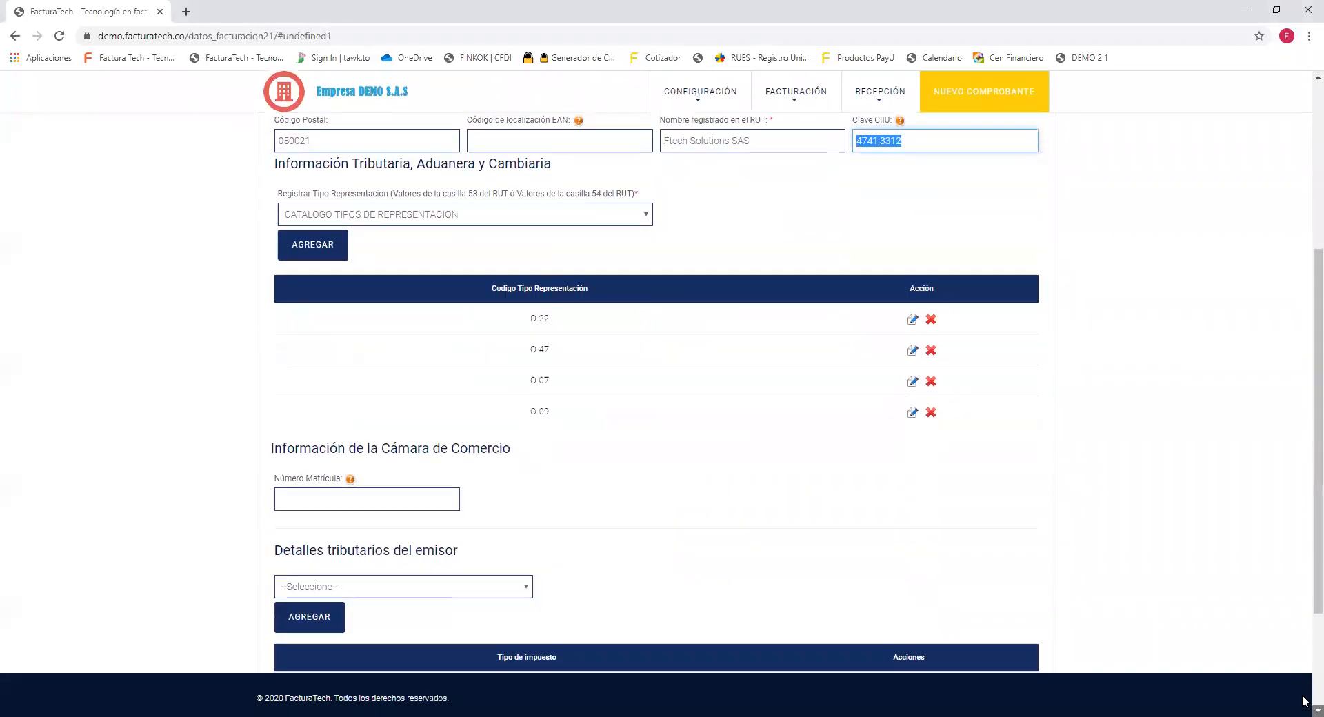
{"action": "left_click_drag", "start_coordinate": [559, 158], "coordinate": [273, 156]}
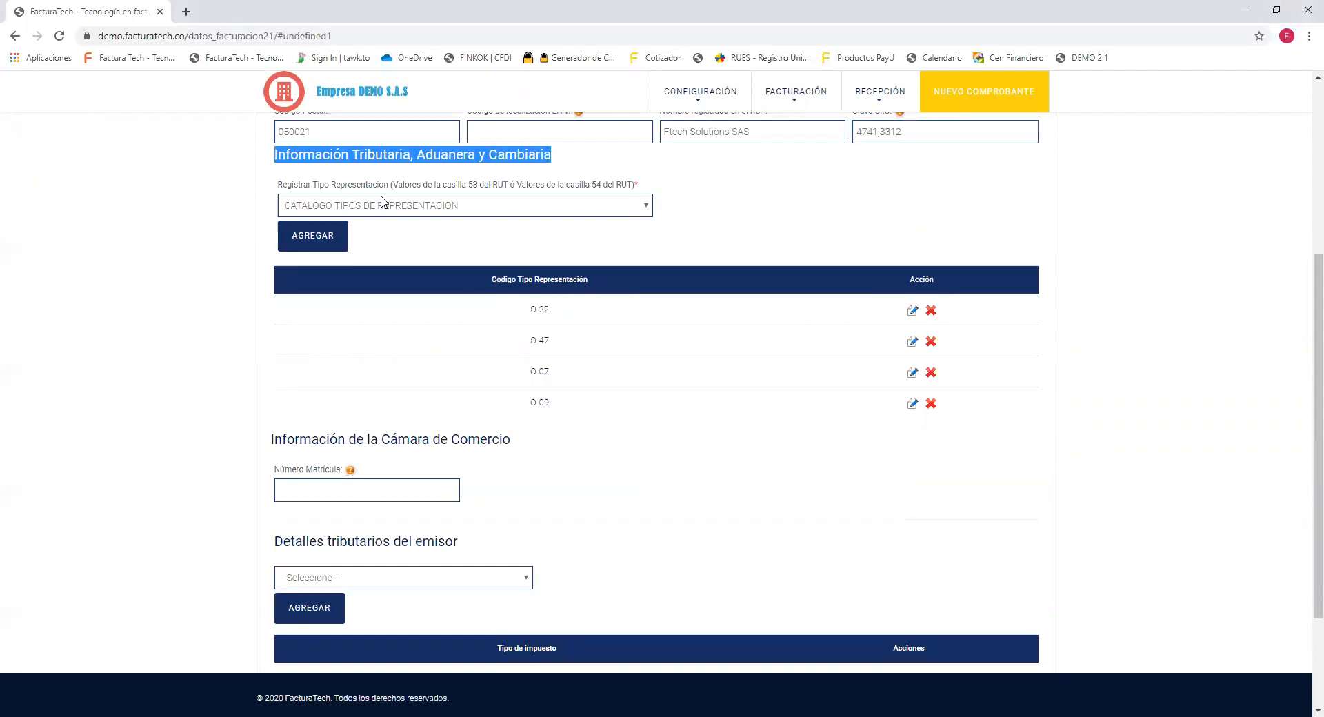
{"action": "left_click_drag", "start_coordinate": [393, 188], "coordinate": [640, 191]}
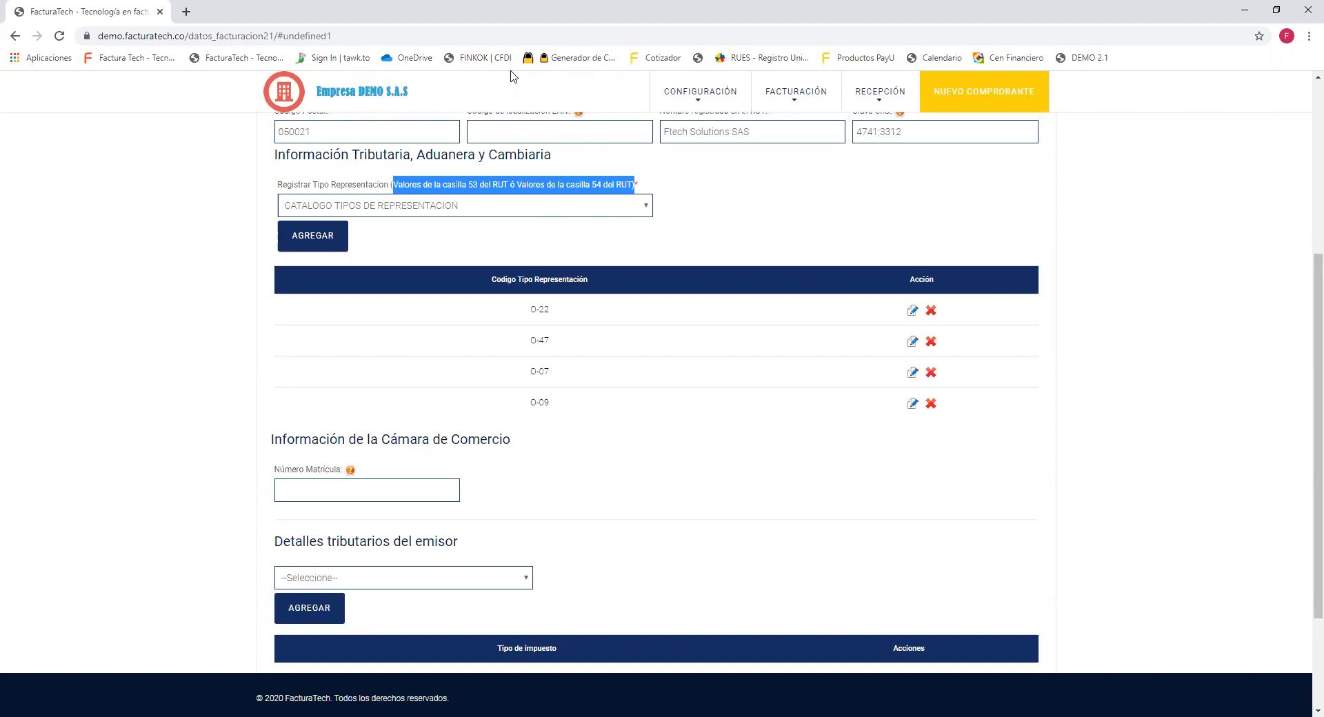
{"action": "key", "text": "alt+Tab"}
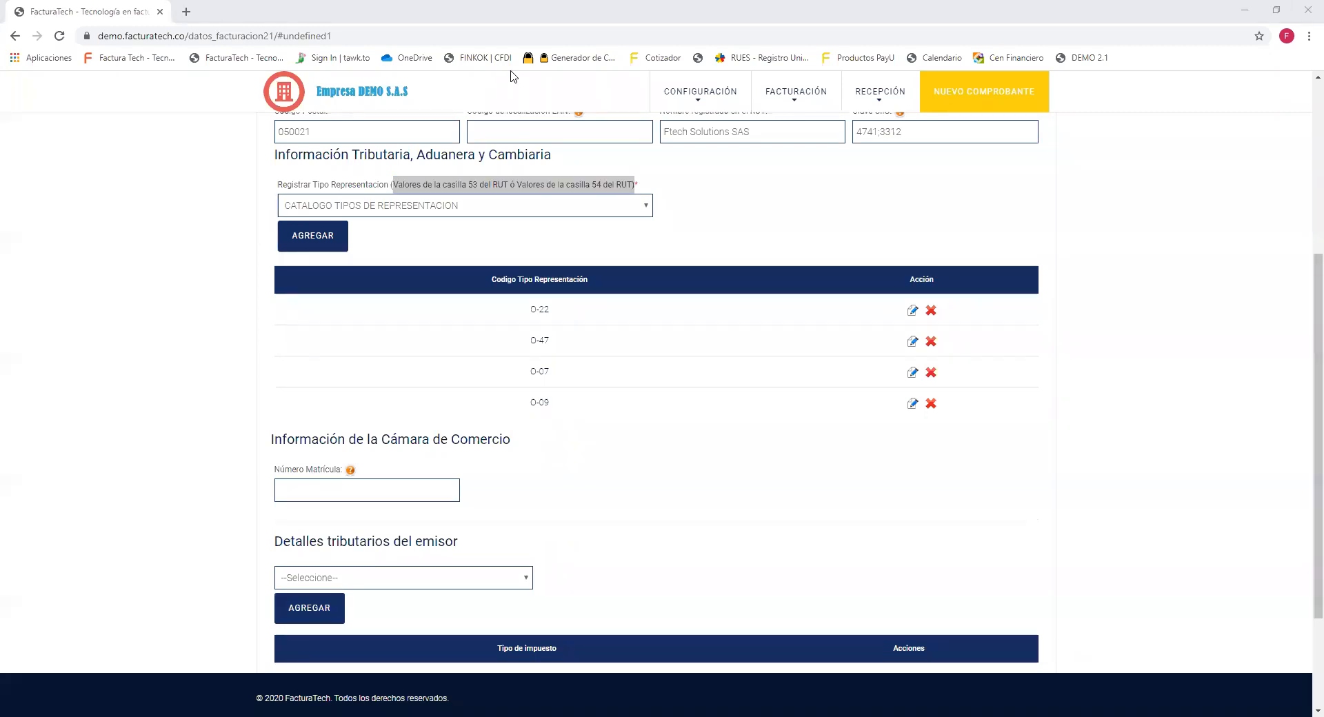
{"action": "key", "text": "alt+Tab"}
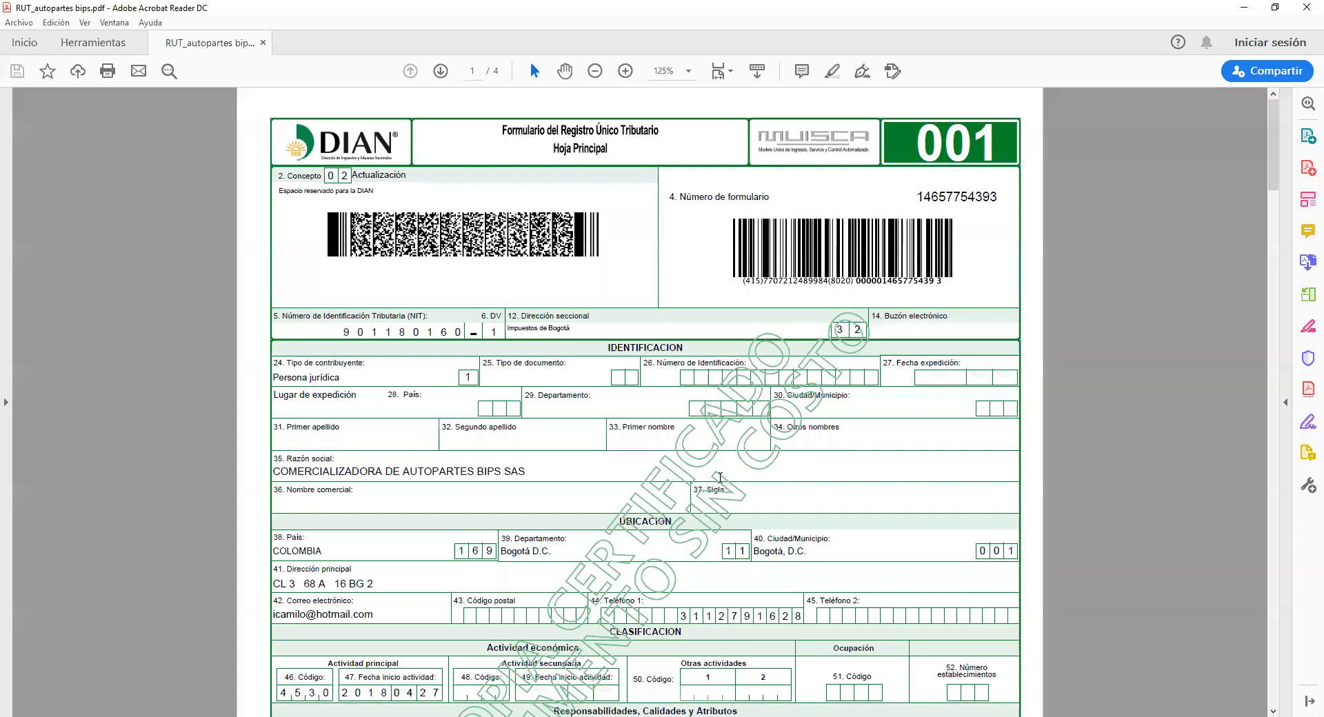
Highlight the 53. Código and 54. Código labels on the RUT in yellow.
{"action": "left_click", "coordinate": [1274, 707]}
{"action": "scroll", "coordinate": [1274, 701], "scroll_direction": "down", "scroll_amount": 5}
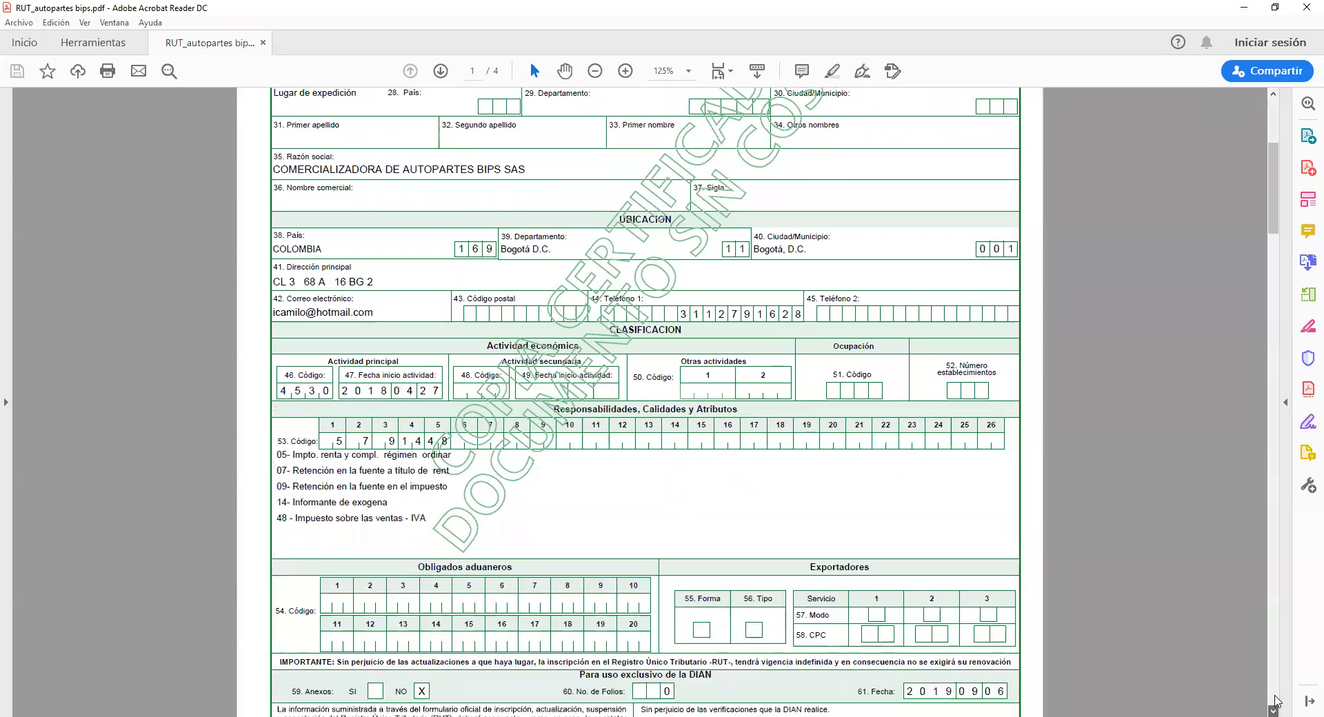
{"action": "scroll", "coordinate": [1274, 700], "scroll_direction": "down", "scroll_amount": 2}
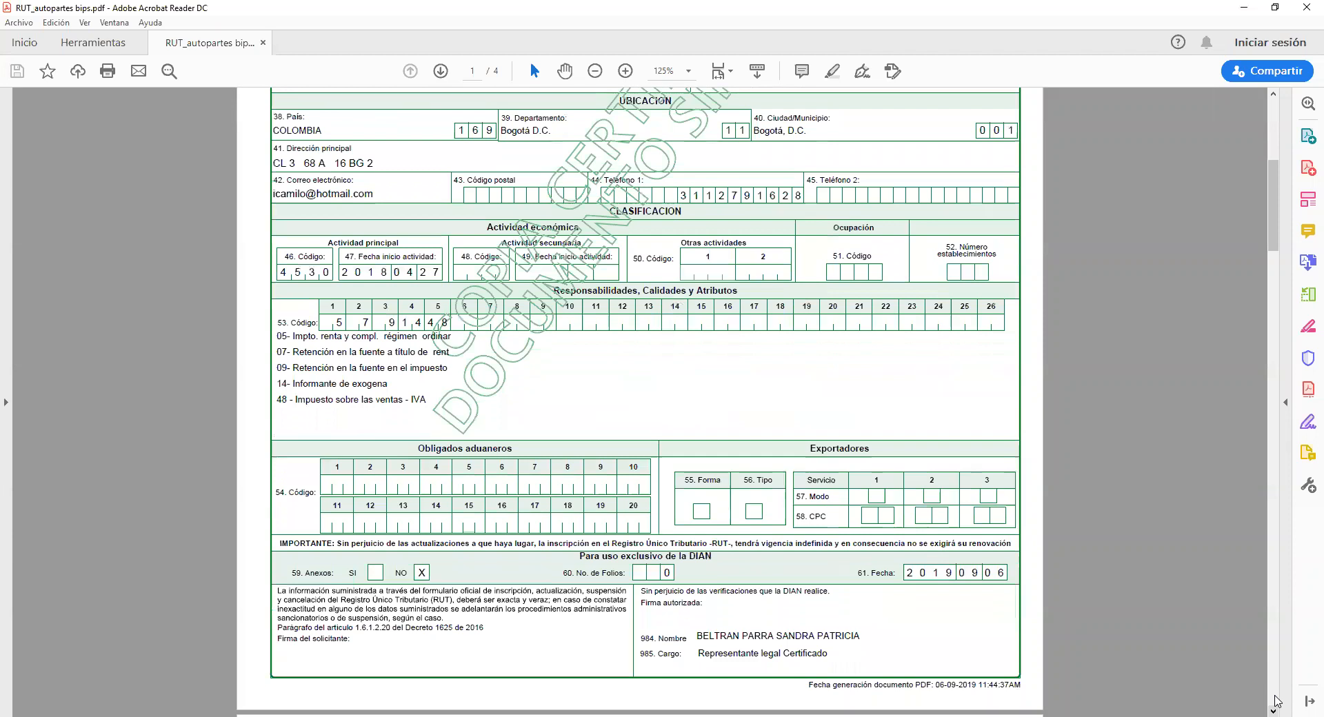
{"action": "scroll", "coordinate": [1274, 700], "scroll_direction": "down", "scroll_amount": 1}
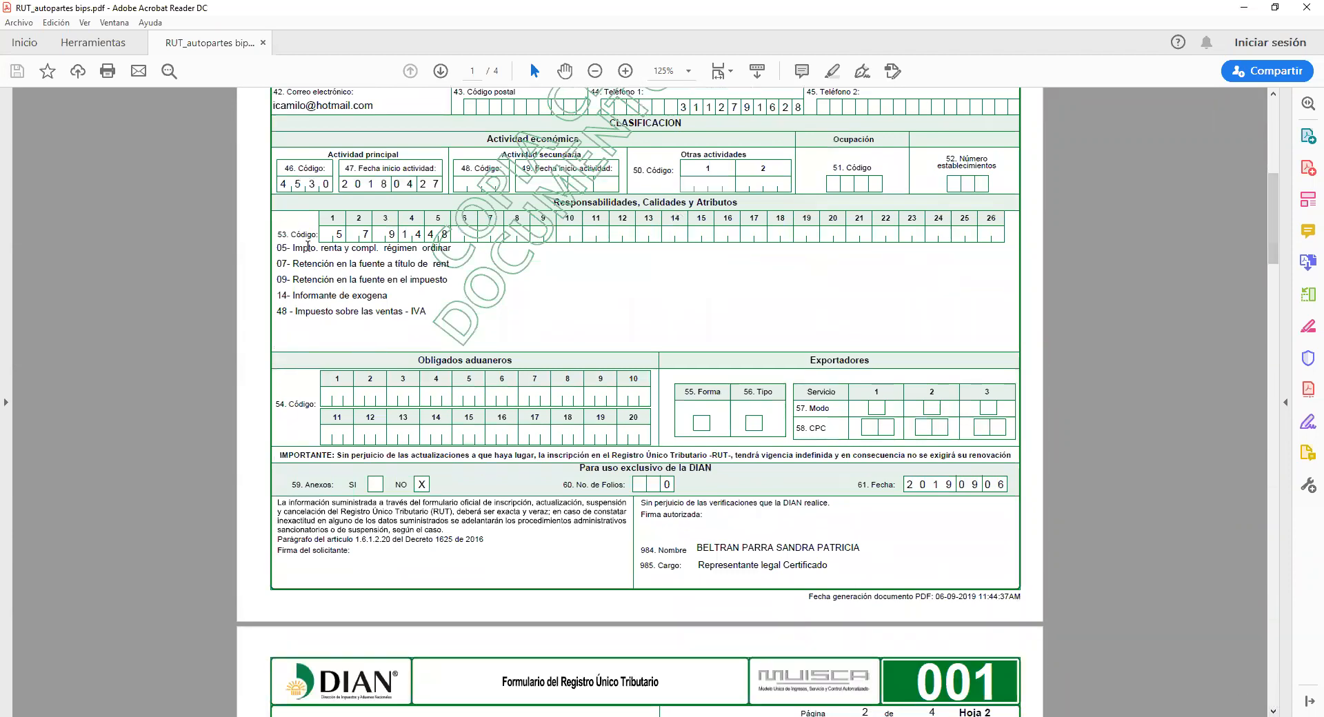
{"action": "left_click_drag", "start_coordinate": [278, 236], "coordinate": [319, 236]}
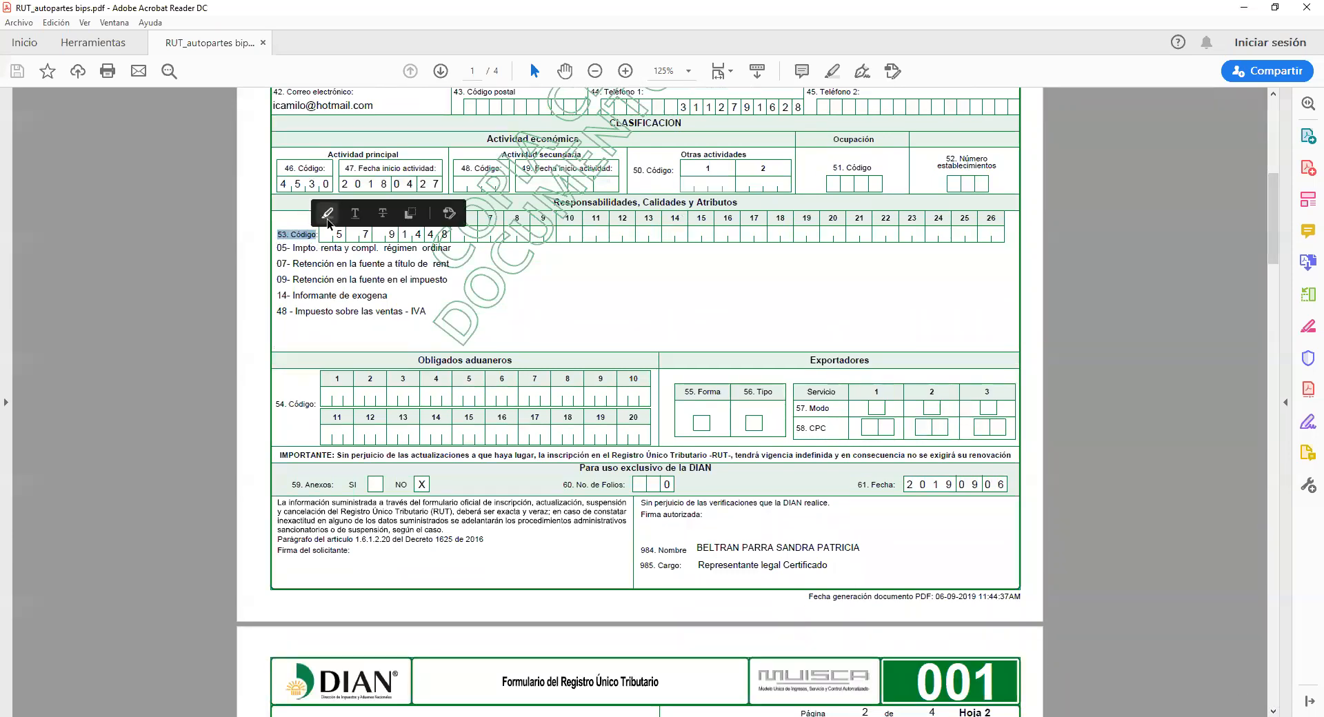
{"action": "left_click_drag", "start_coordinate": [277, 404], "coordinate": [317, 405]}
{"action": "left_click", "coordinate": [323, 384]}
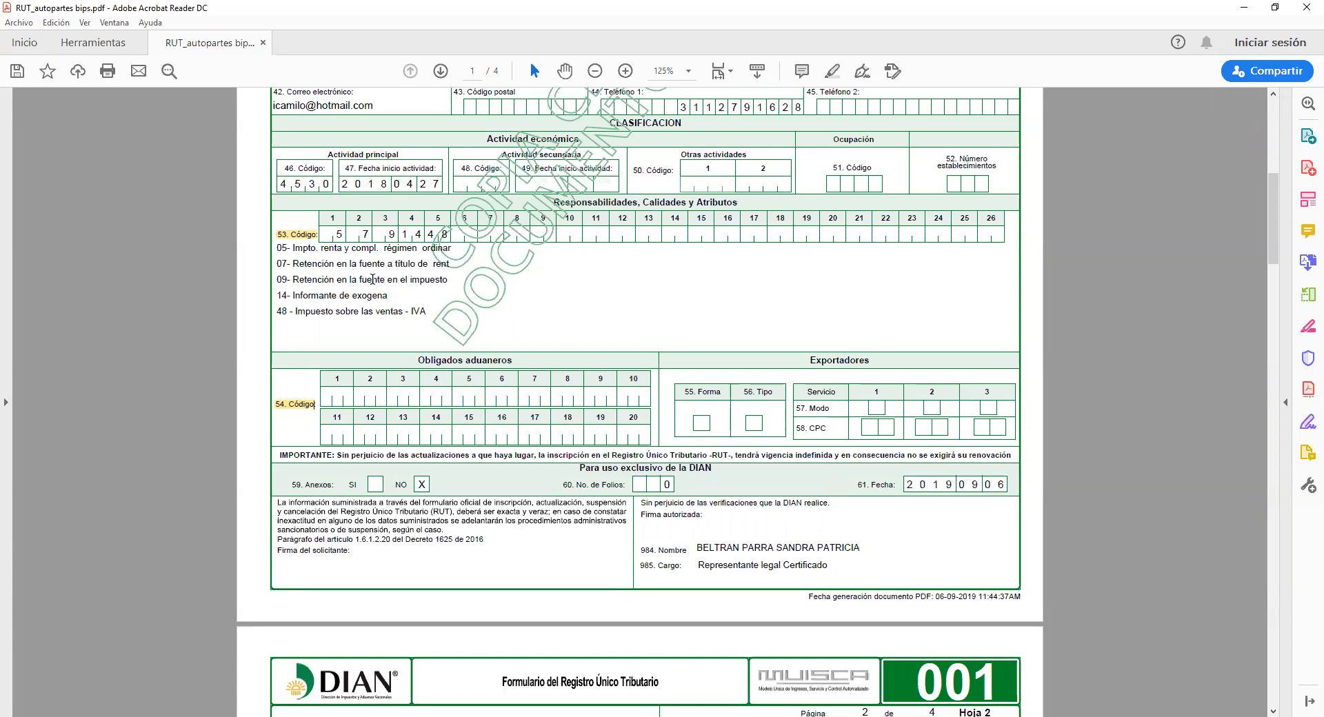
{"action": "left_click", "coordinate": [312, 238]}
{"action": "left_click", "coordinate": [296, 402]}
Point out the listed responsibility codes on the RUT, then return to the FacturaTech form.
{"action": "left_click_drag", "start_coordinate": [277, 249], "coordinate": [371, 316]}
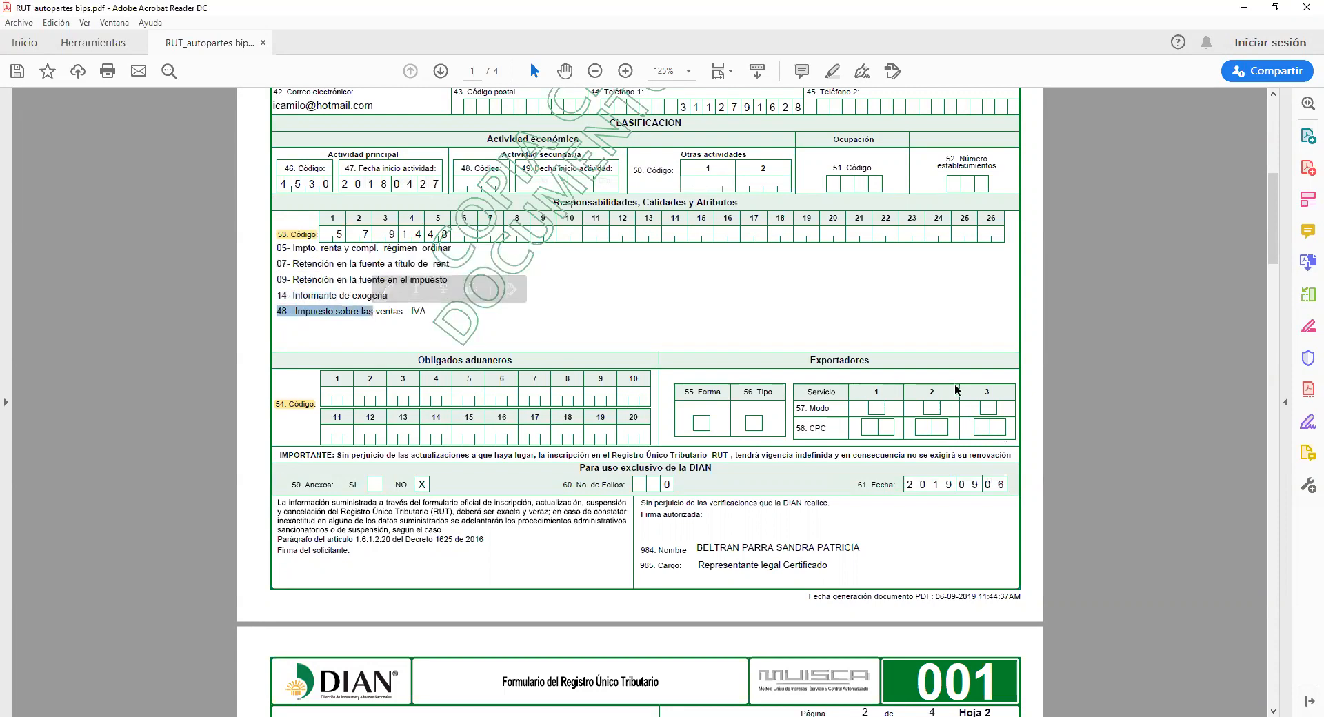
{"action": "left_click", "coordinate": [830, 267]}
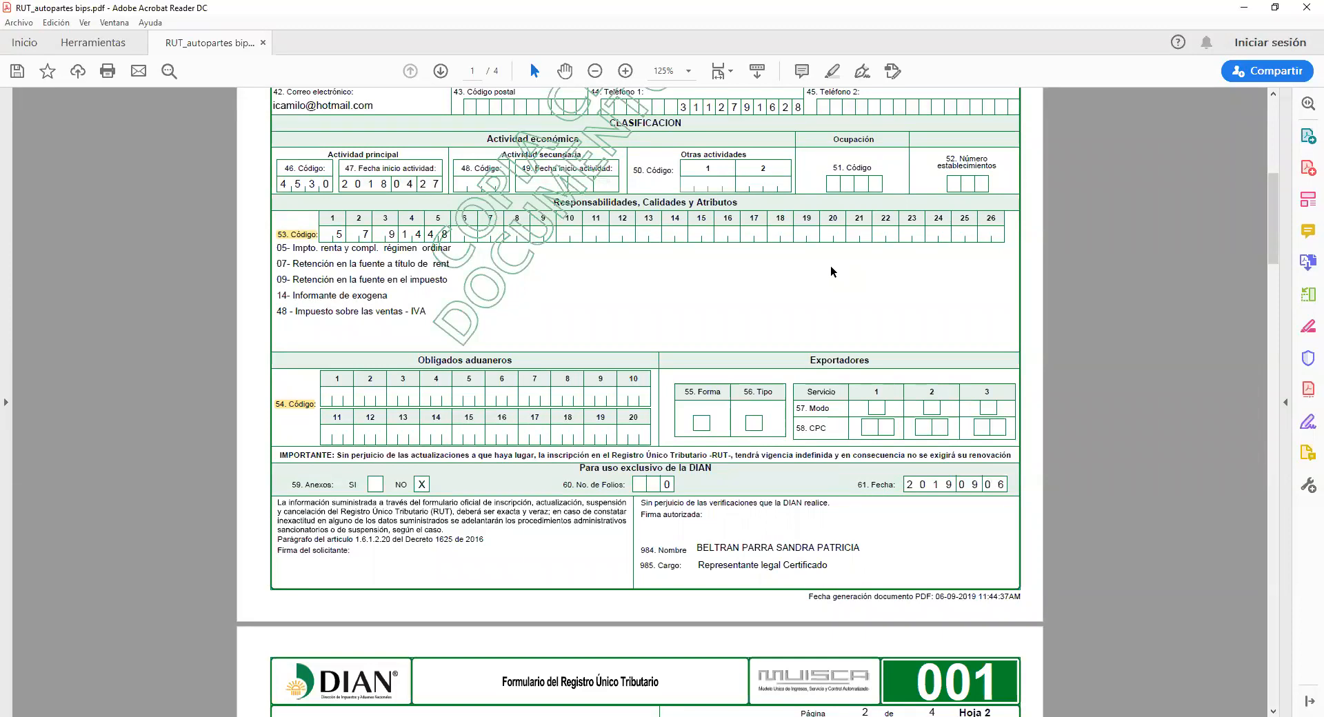
{"action": "key", "text": "alt+Tab"}
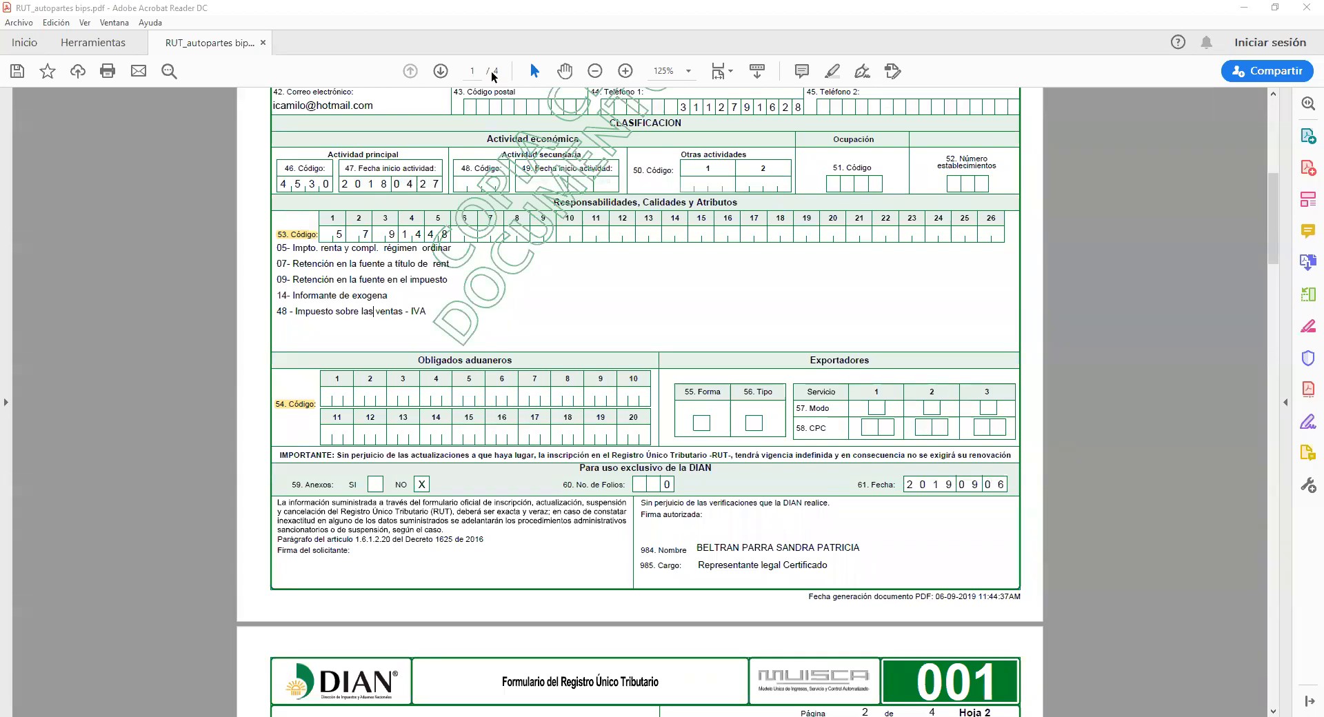
{"action": "key", "text": "alt+Tab"}
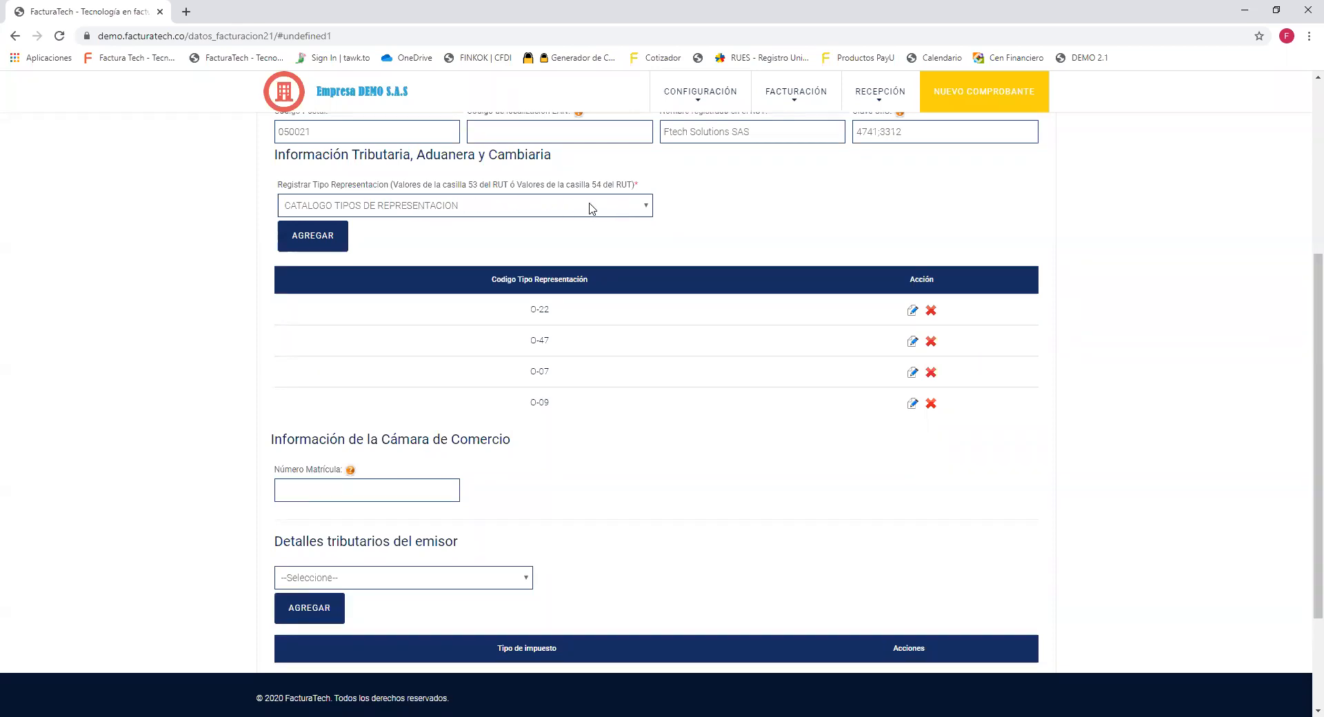
Choose O-14 Informante de exógena from the representation types and add it to the table.
{"action": "left_click", "coordinate": [648, 211]}
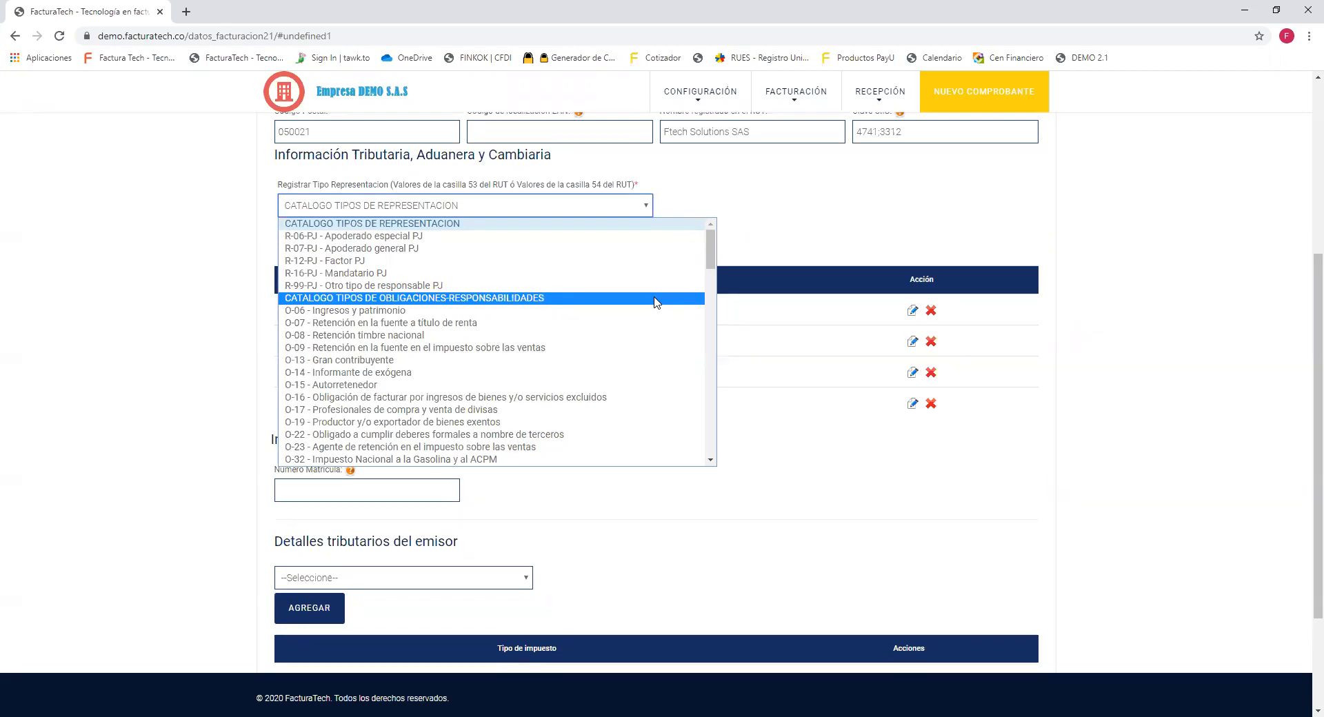
{"action": "left_click_drag", "start_coordinate": [712, 463], "coordinate": [712, 463]}
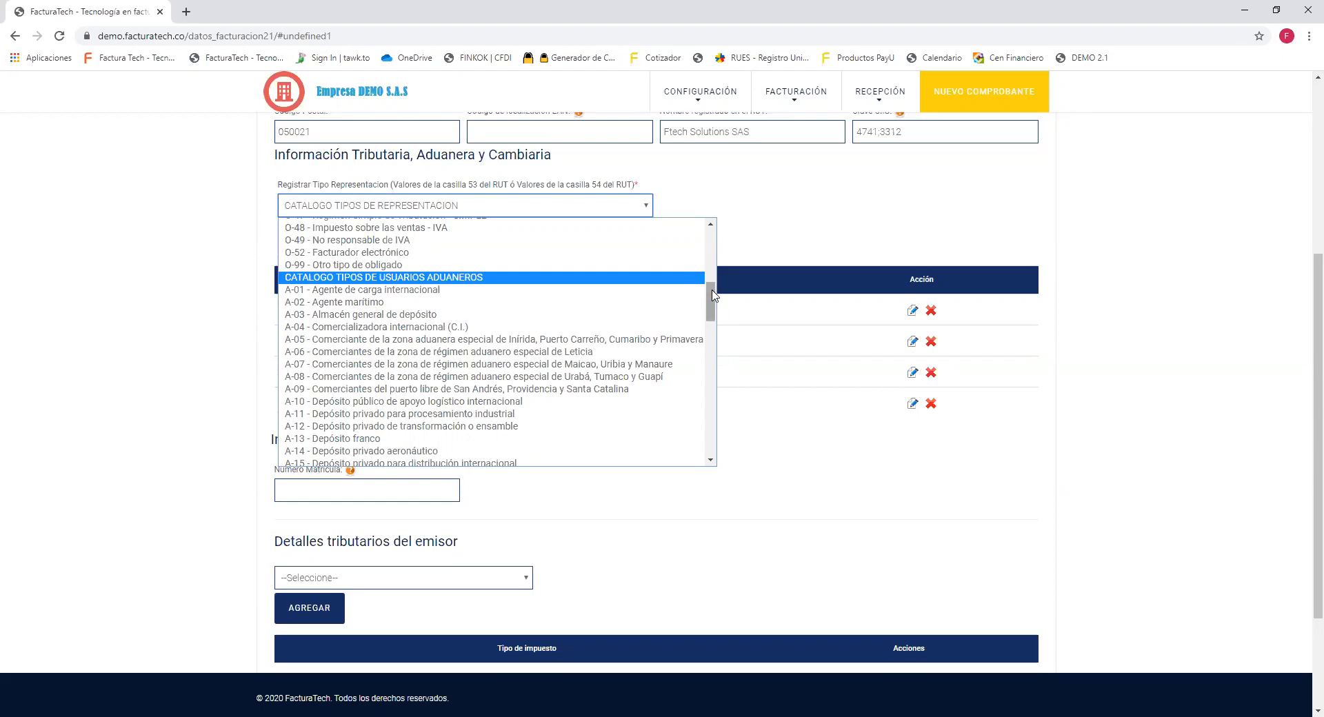
{"action": "left_click_drag", "start_coordinate": [713, 295], "coordinate": [717, 238]}
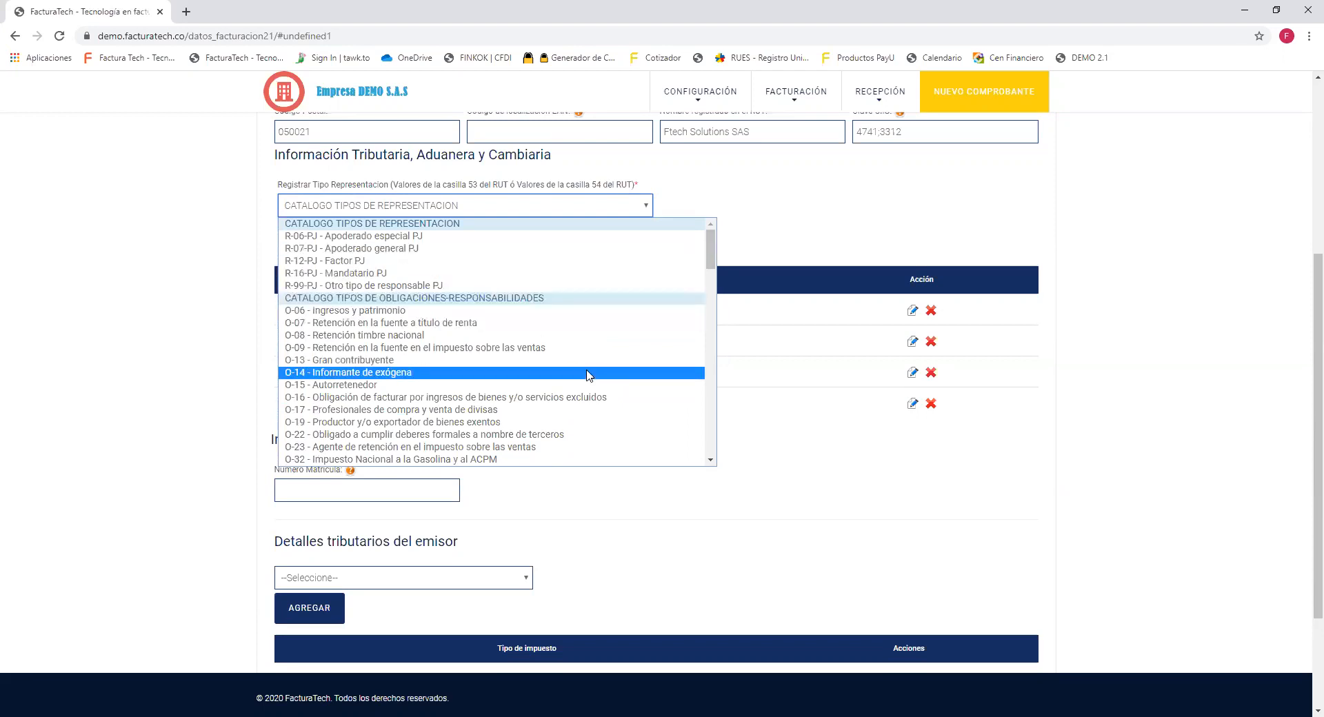
{"action": "left_click", "coordinate": [425, 373]}
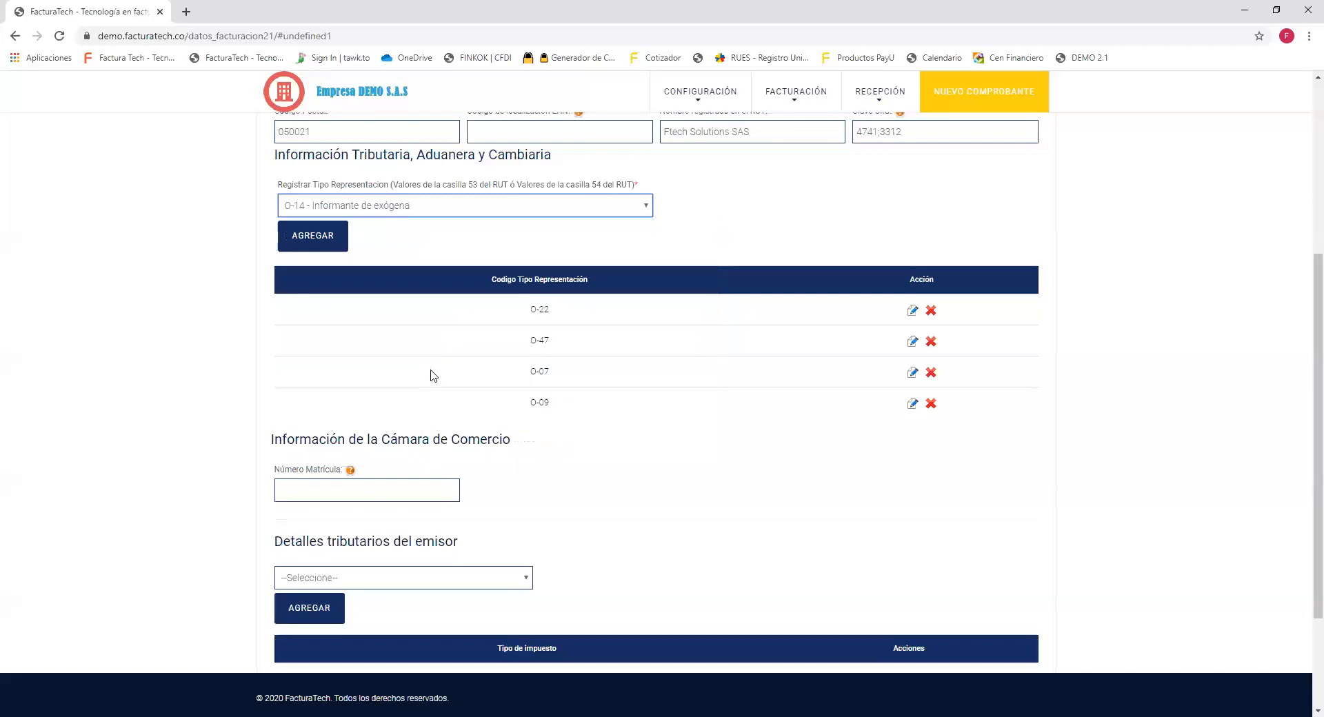
{"action": "left_click", "coordinate": [297, 239]}
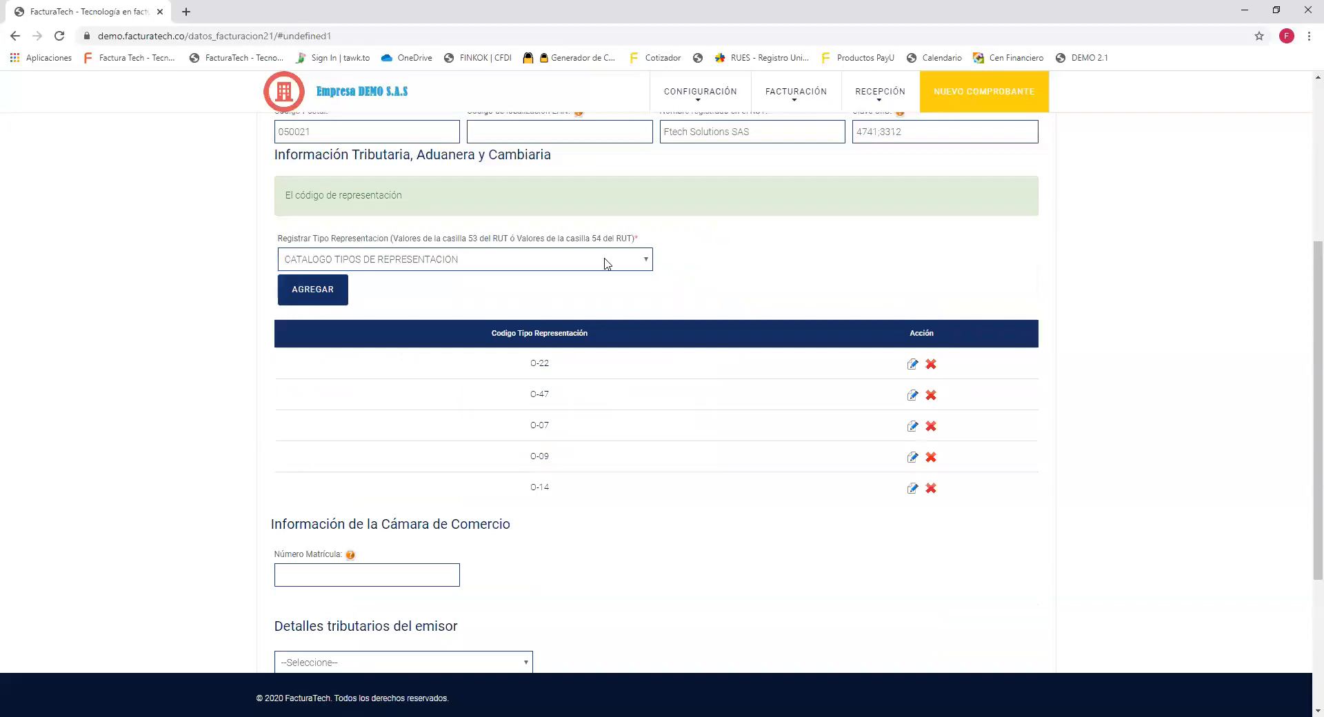
Add O-23 Agente de retención en el impuesto sobre las ventas to the representation table.
{"action": "left_click", "coordinate": [641, 260]}
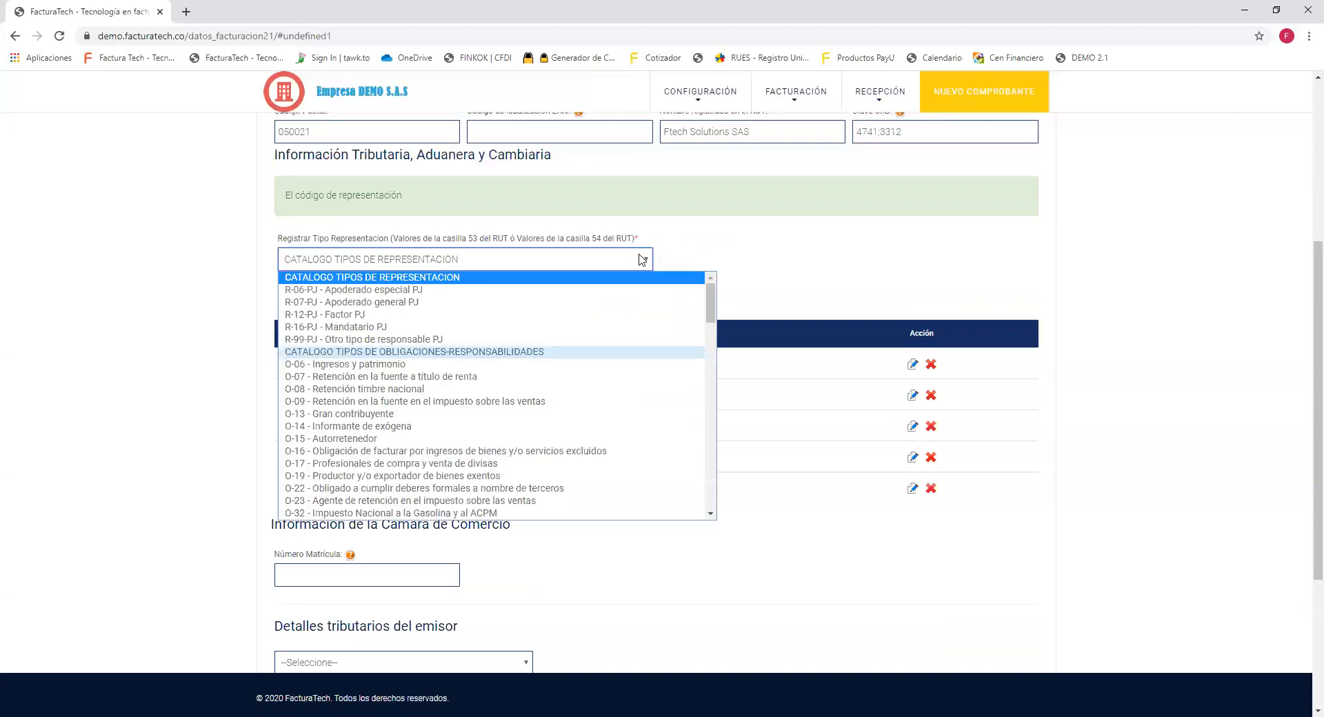
{"action": "left_click", "coordinate": [525, 488]}
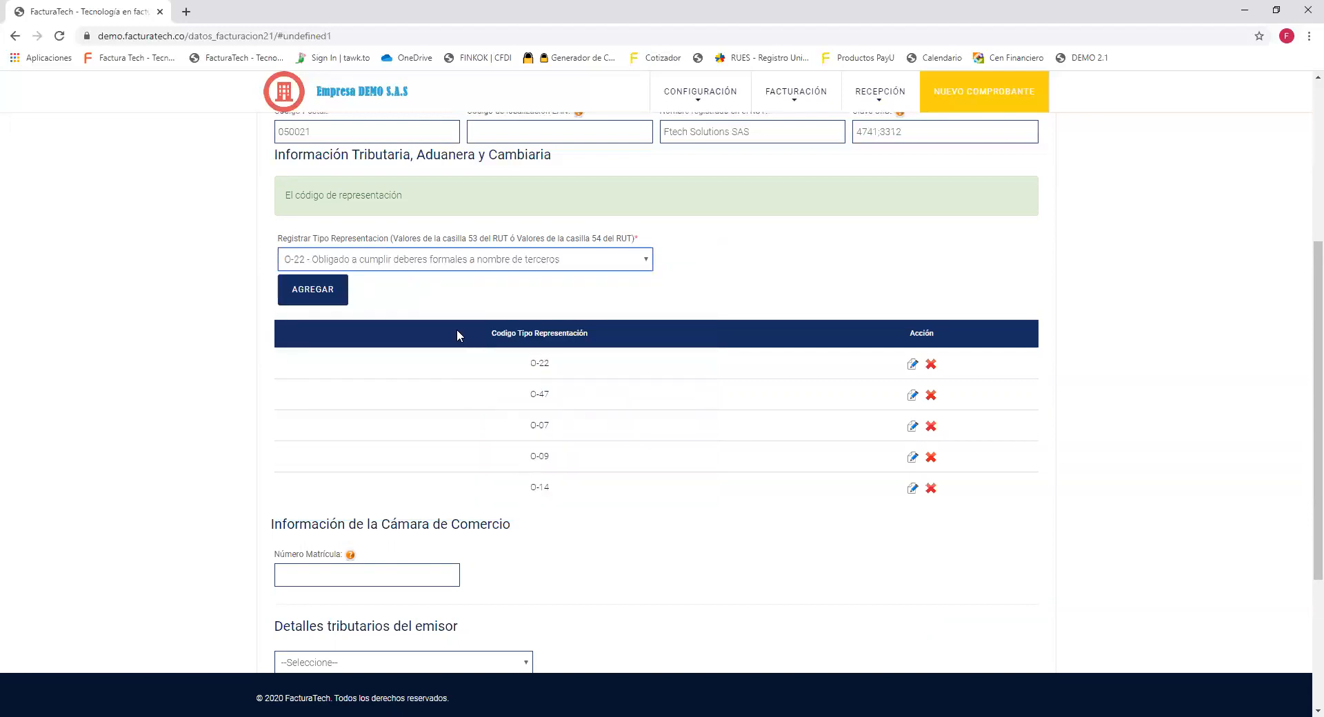
{"action": "left_click", "coordinate": [432, 304]}
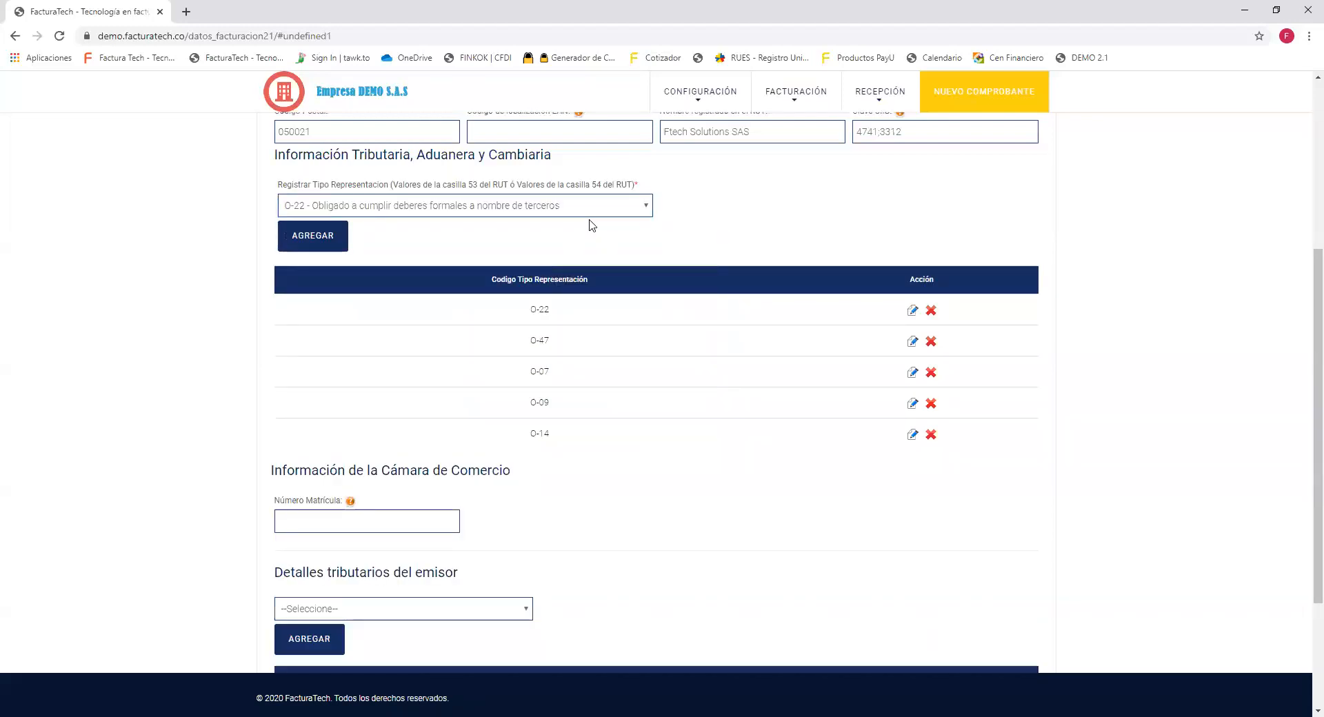
{"action": "left_click", "coordinate": [619, 210]}
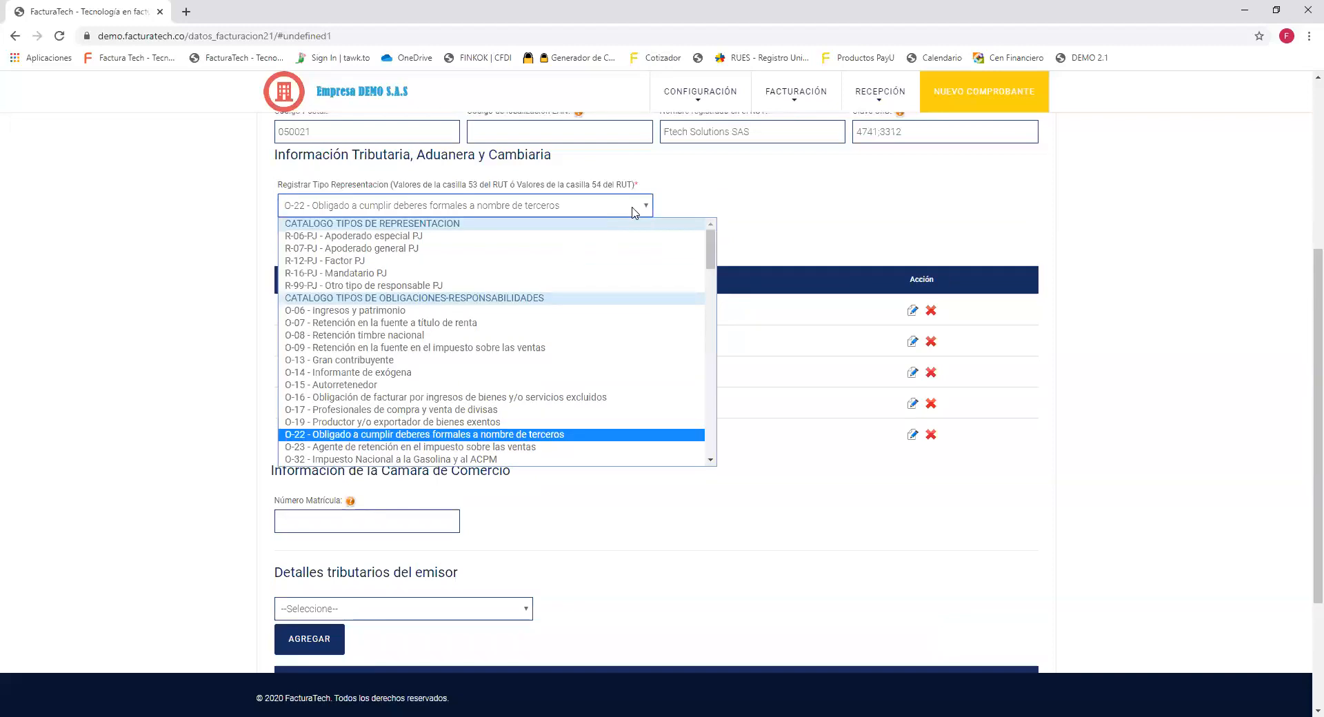
{"action": "left_click", "coordinate": [549, 448]}
{"action": "left_click", "coordinate": [309, 238]}
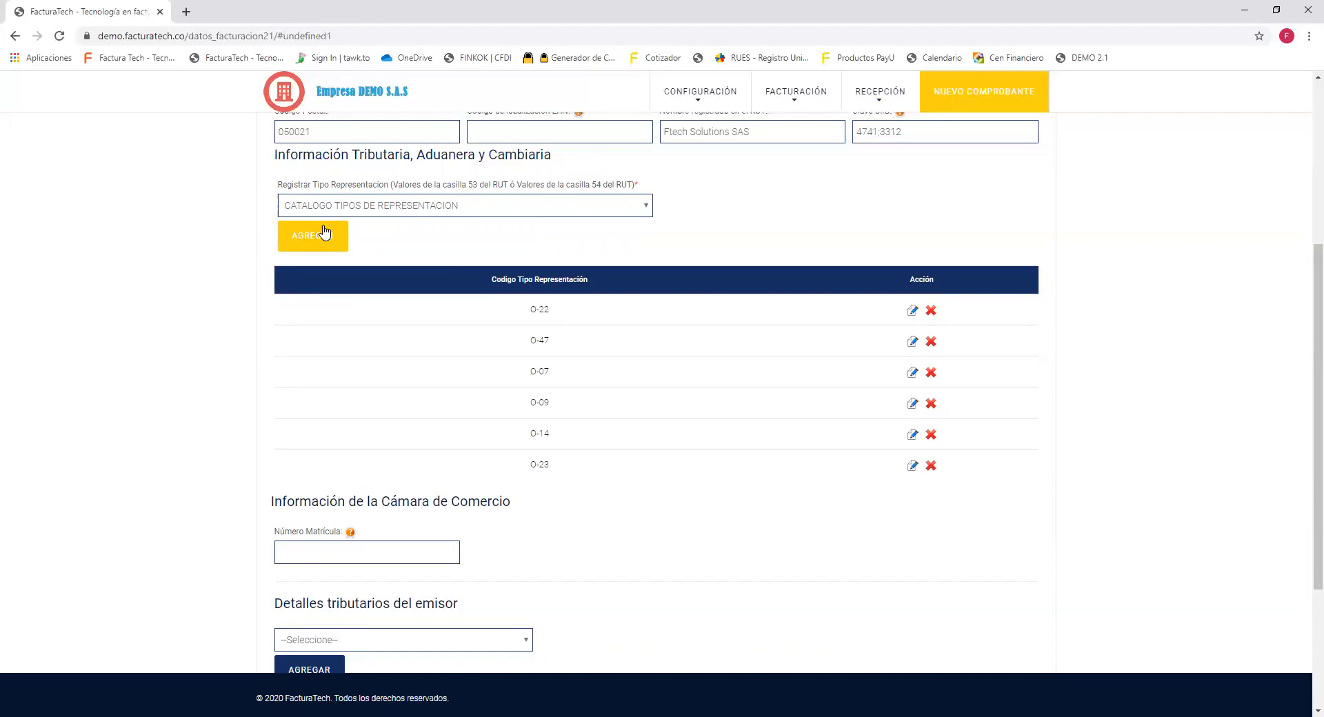
{"action": "left_click", "coordinate": [628, 211]}
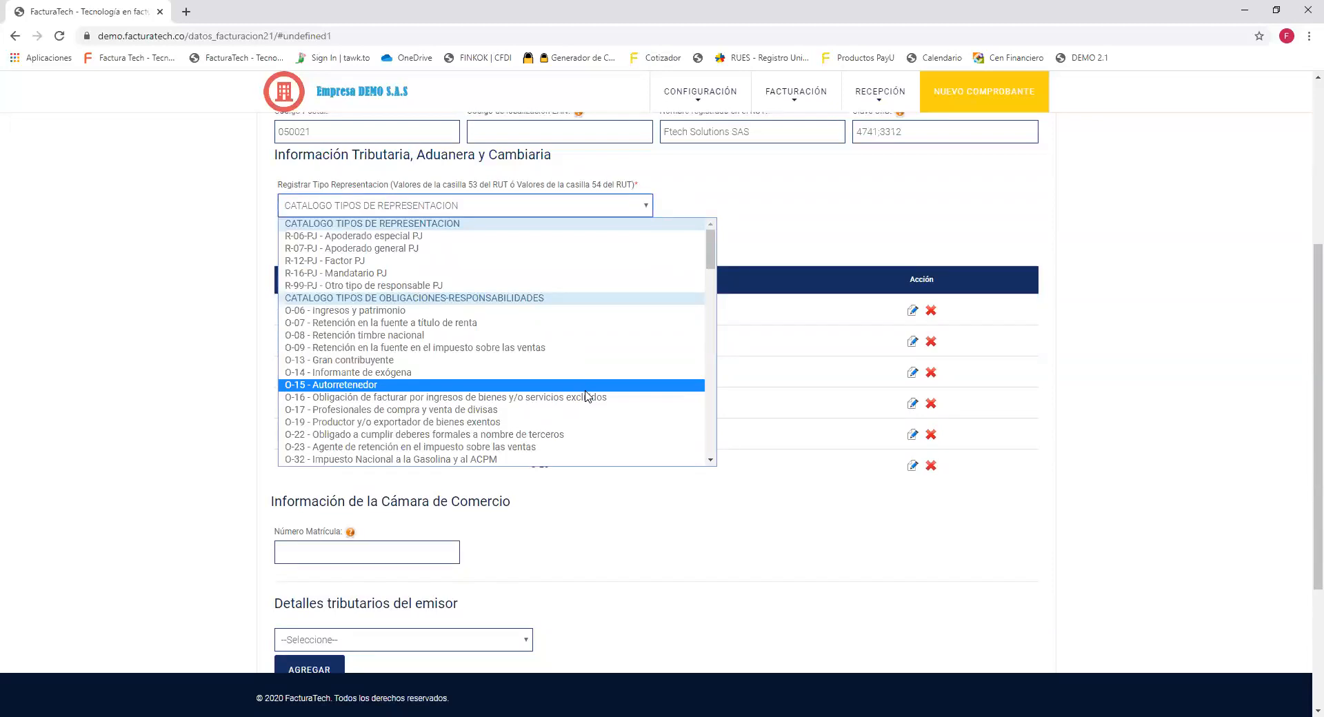
Close the representation list unchanged and highlight the codes registered in the table.
{"action": "left_click", "coordinate": [632, 521]}
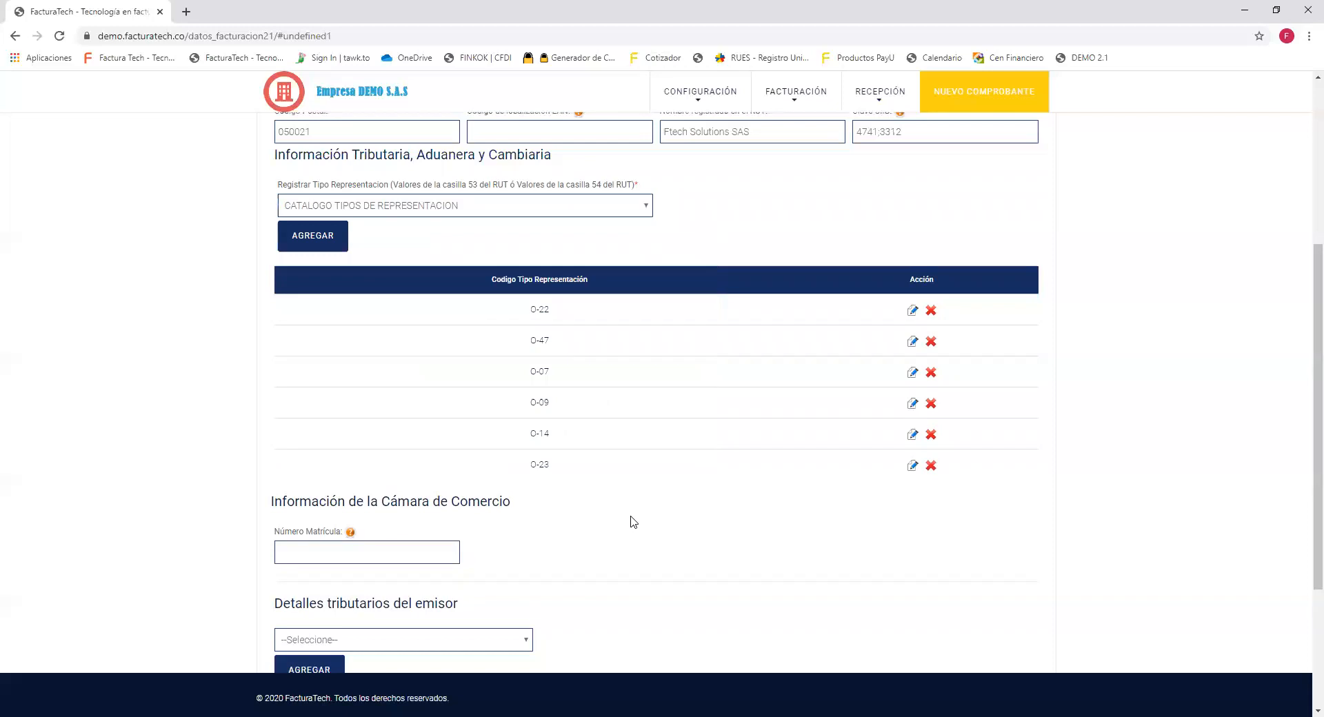
{"action": "left_click_drag", "start_coordinate": [521, 308], "coordinate": [564, 460]}
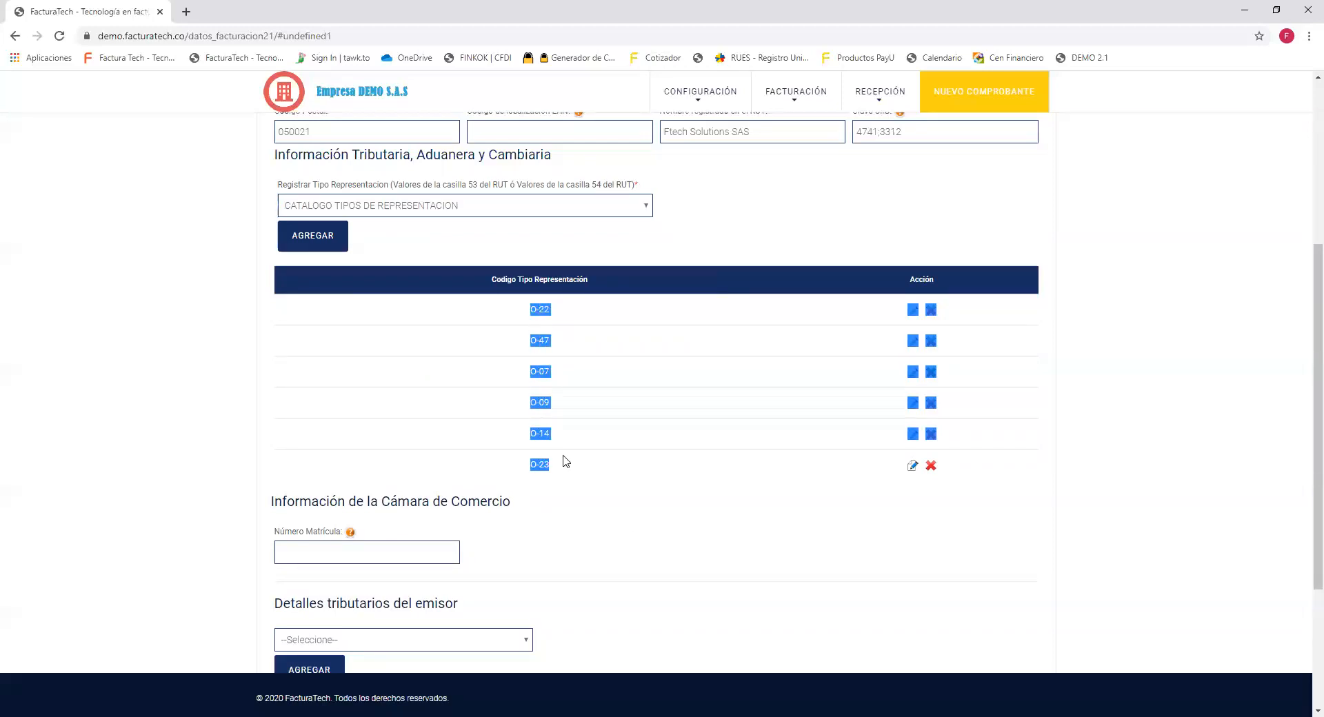
{"action": "left_click", "coordinate": [603, 500]}
Highlight the Cámara de Comercio and Detalles tributarios del emisor headings, then open the tax-type list.
{"action": "scroll", "coordinate": [637, 469], "scroll_direction": "down", "scroll_amount": 3}
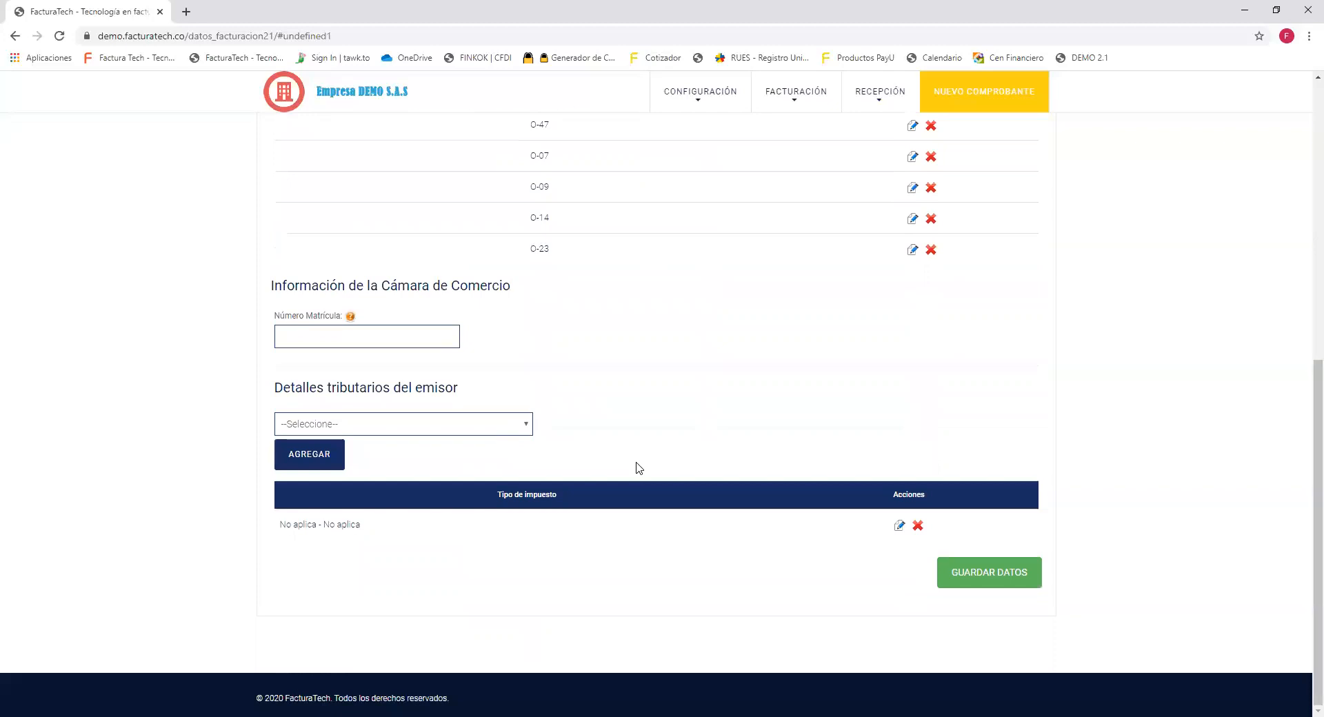
{"action": "triple_click", "coordinate": [351, 302]}
{"action": "left_click_drag", "start_coordinate": [351, 302], "coordinate": [273, 298]}
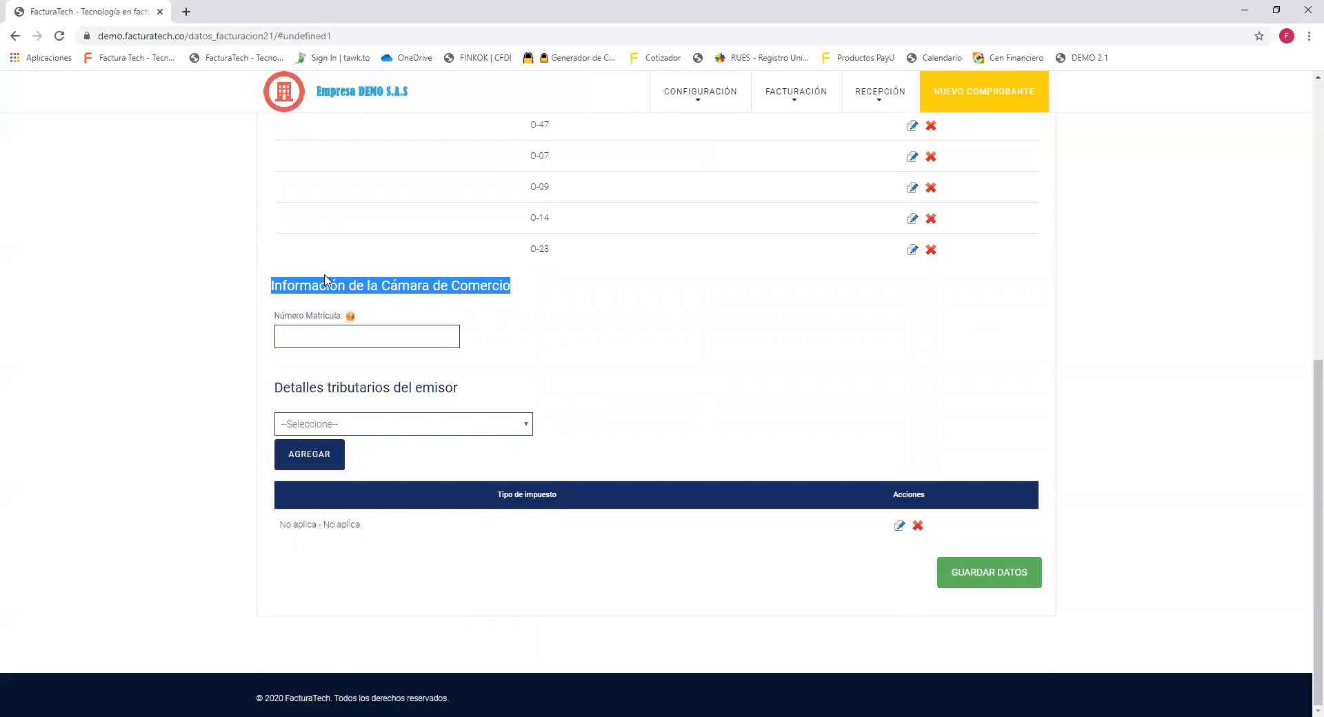
{"action": "left_click_drag", "start_coordinate": [336, 319], "coordinate": [261, 318]}
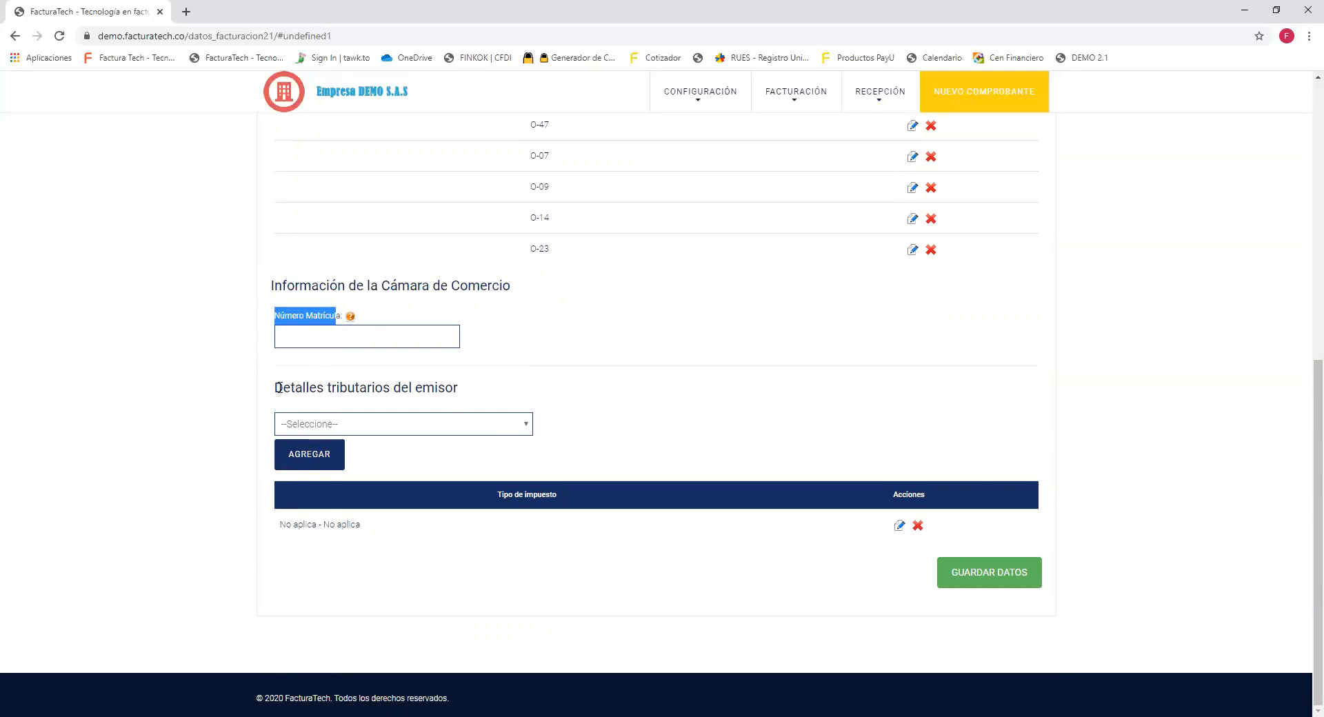
{"action": "left_click_drag", "start_coordinate": [275, 393], "coordinate": [464, 400]}
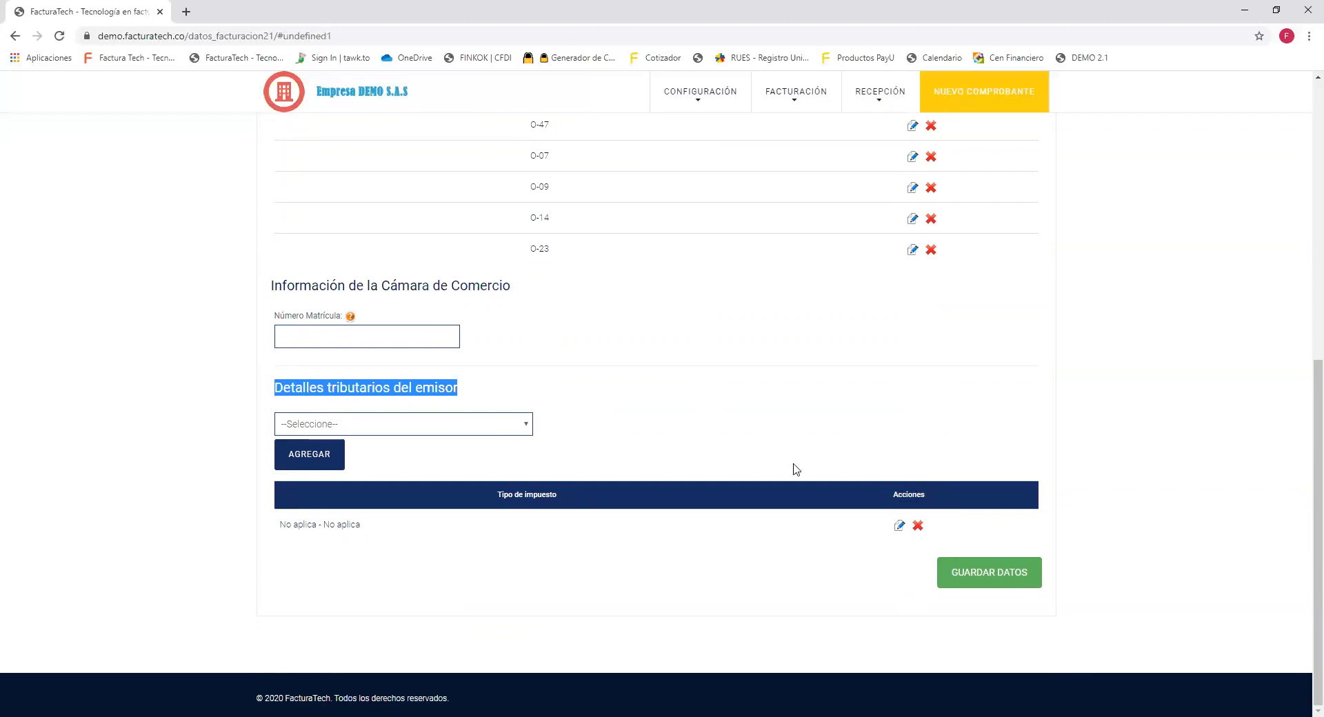
{"action": "left_click", "coordinate": [520, 431]}
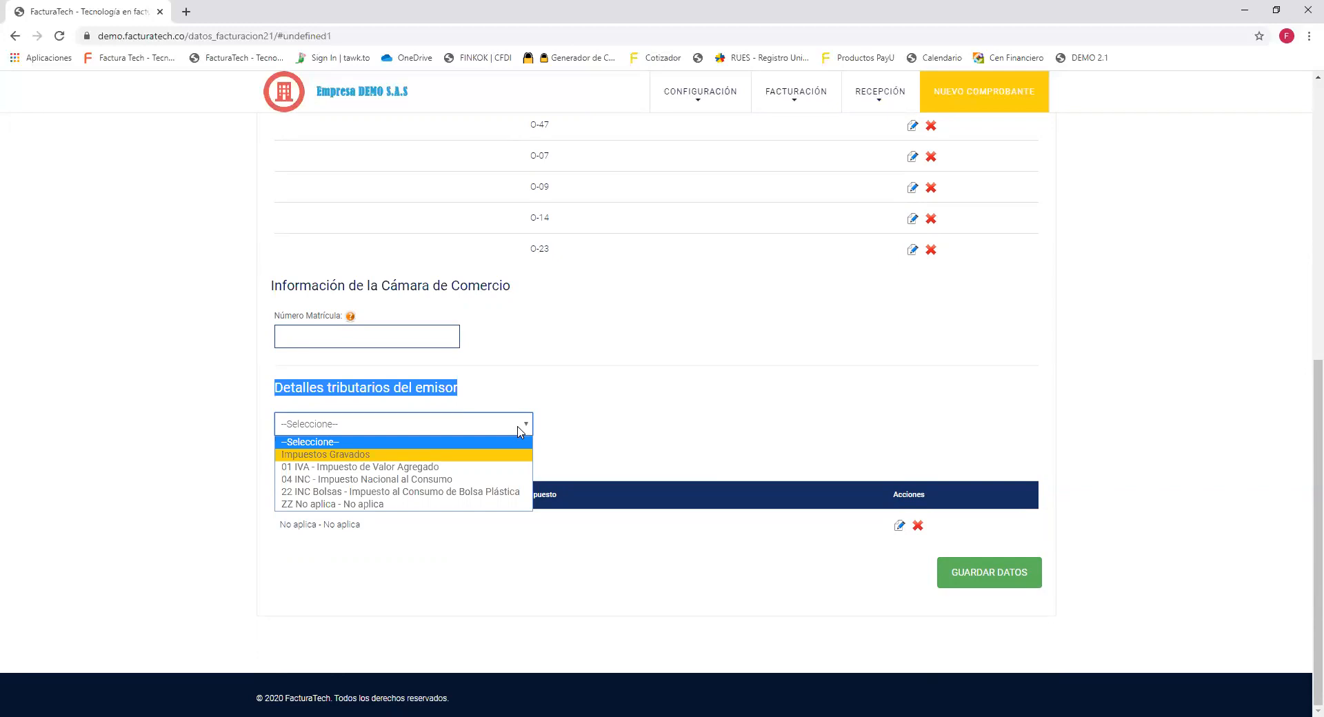
Browse the issuer tax types and leave ZZ No aplica selected without adding it.
{"action": "key", "text": "Down"}
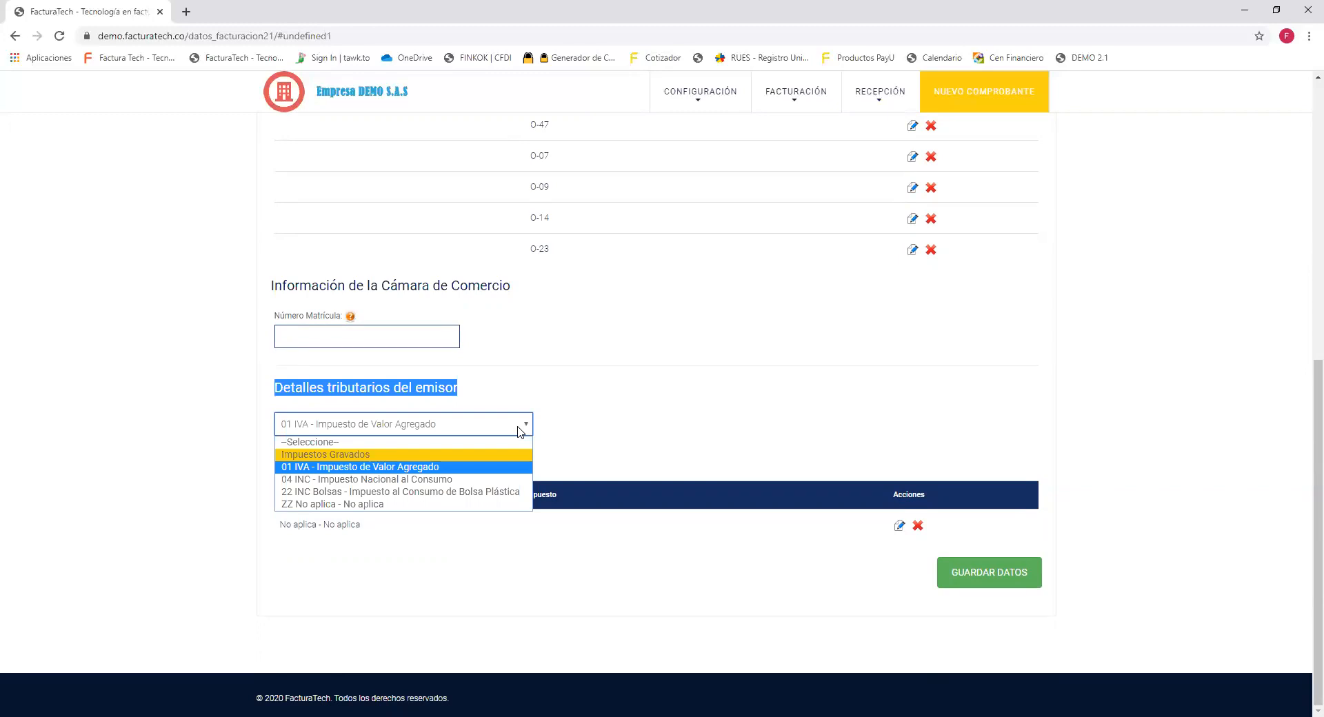
{"action": "key", "text": "Down"}
{"action": "key", "text": "Down"}
{"action": "key", "text": "Down"}
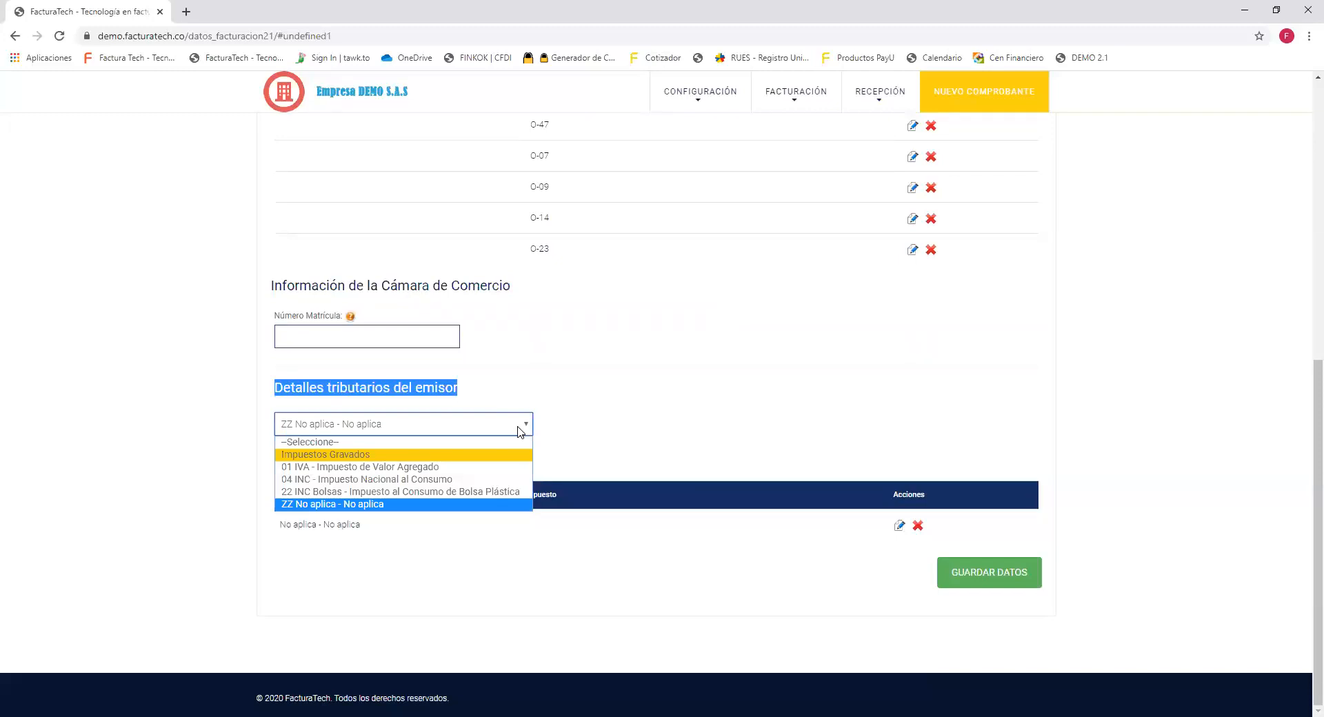
{"action": "key", "text": "Up"}
{"action": "key", "text": "Up"}
{"action": "key", "text": "Up"}
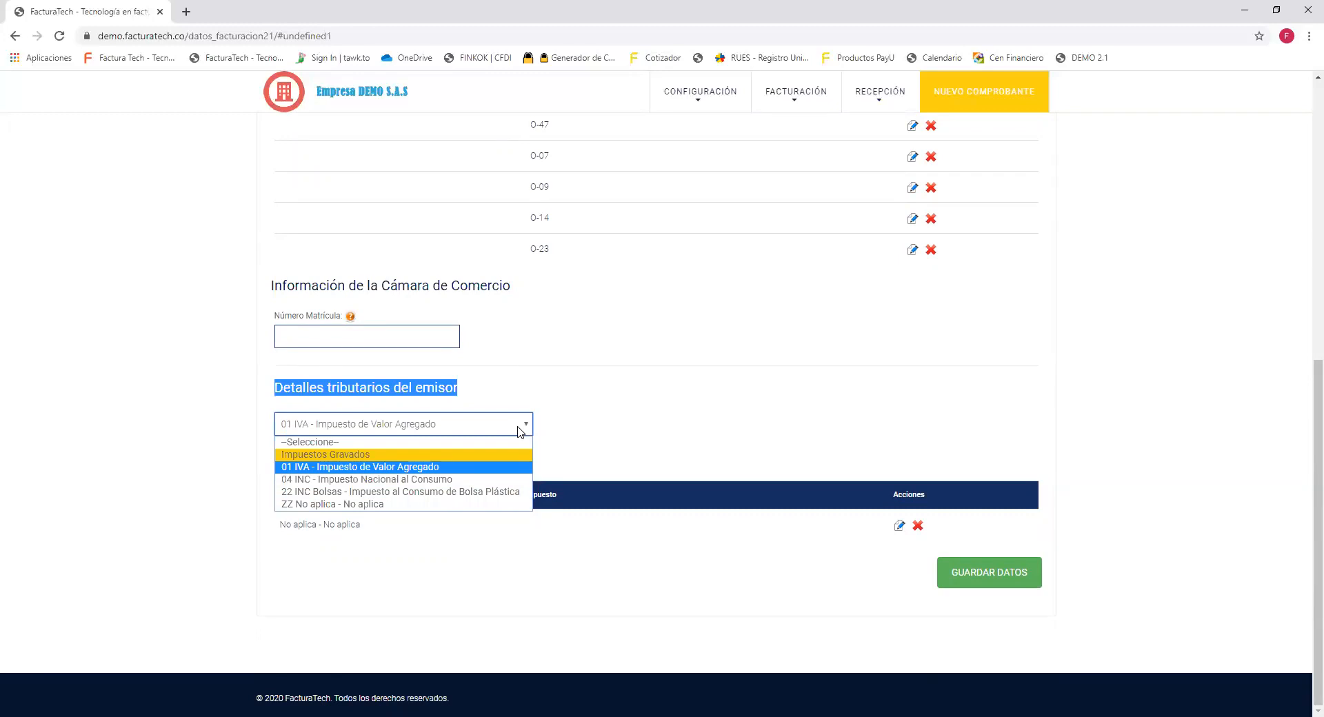
{"action": "key", "text": "Down"}
{"action": "key", "text": "Down"}
{"action": "key", "text": "Down"}
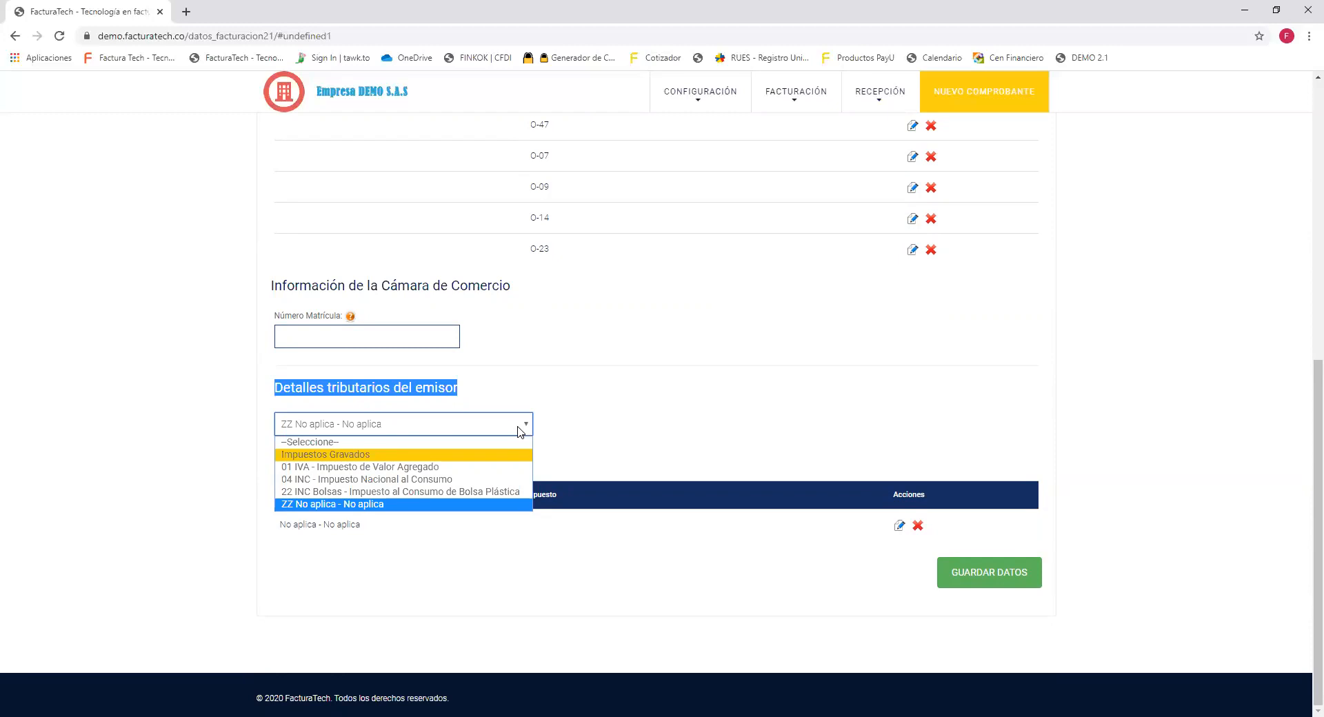
{"action": "left_click", "coordinate": [822, 367]}
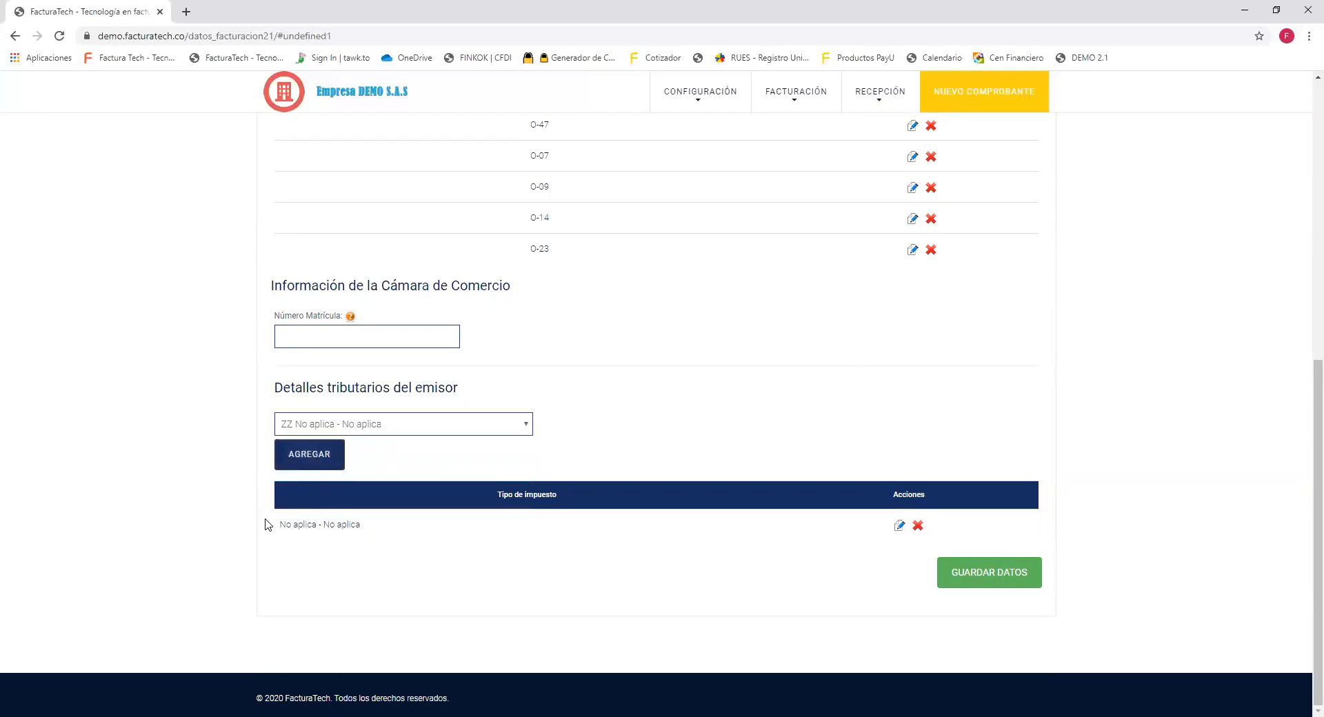
Highlight the existing No aplica tax row and scroll back to the top of the form.
{"action": "left_click_drag", "start_coordinate": [279, 525], "coordinate": [382, 534]}
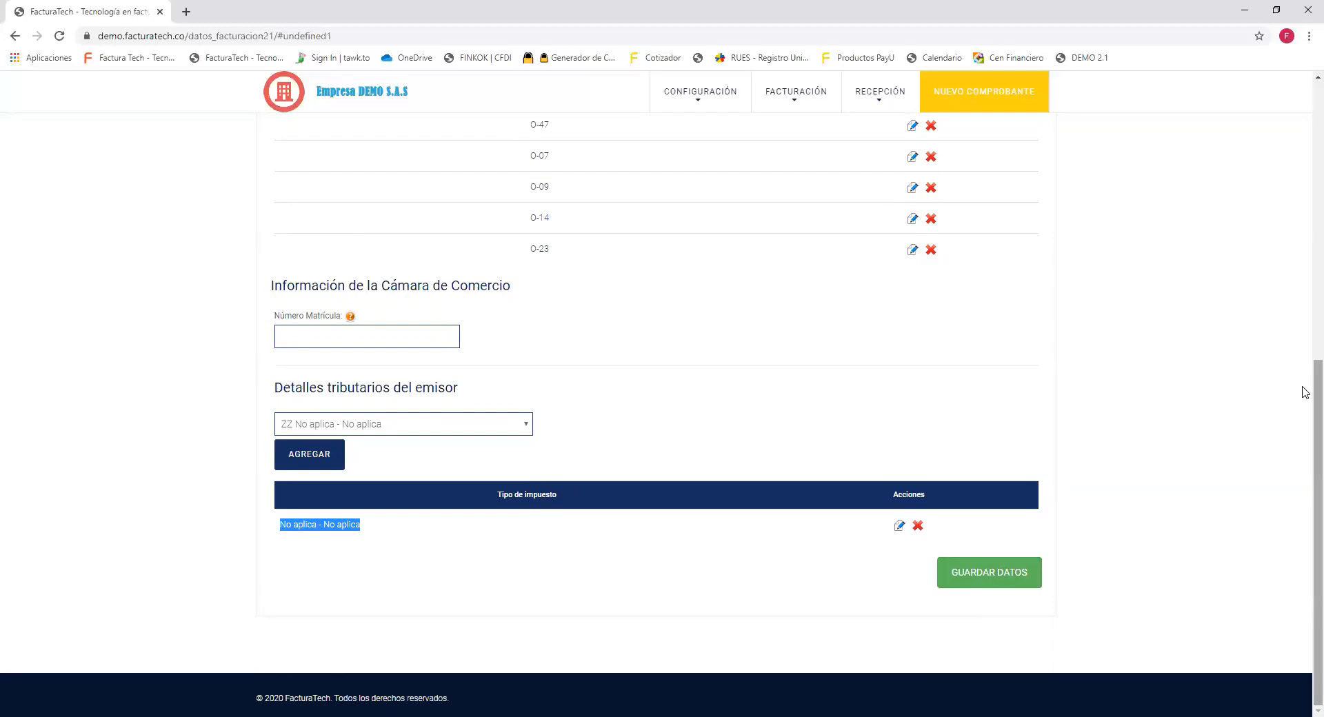
{"action": "scroll", "coordinate": [1305, 386], "scroll_direction": "up", "scroll_amount": 4}
{"action": "scroll", "coordinate": [1305, 213], "scroll_direction": "up", "scroll_amount": 4}
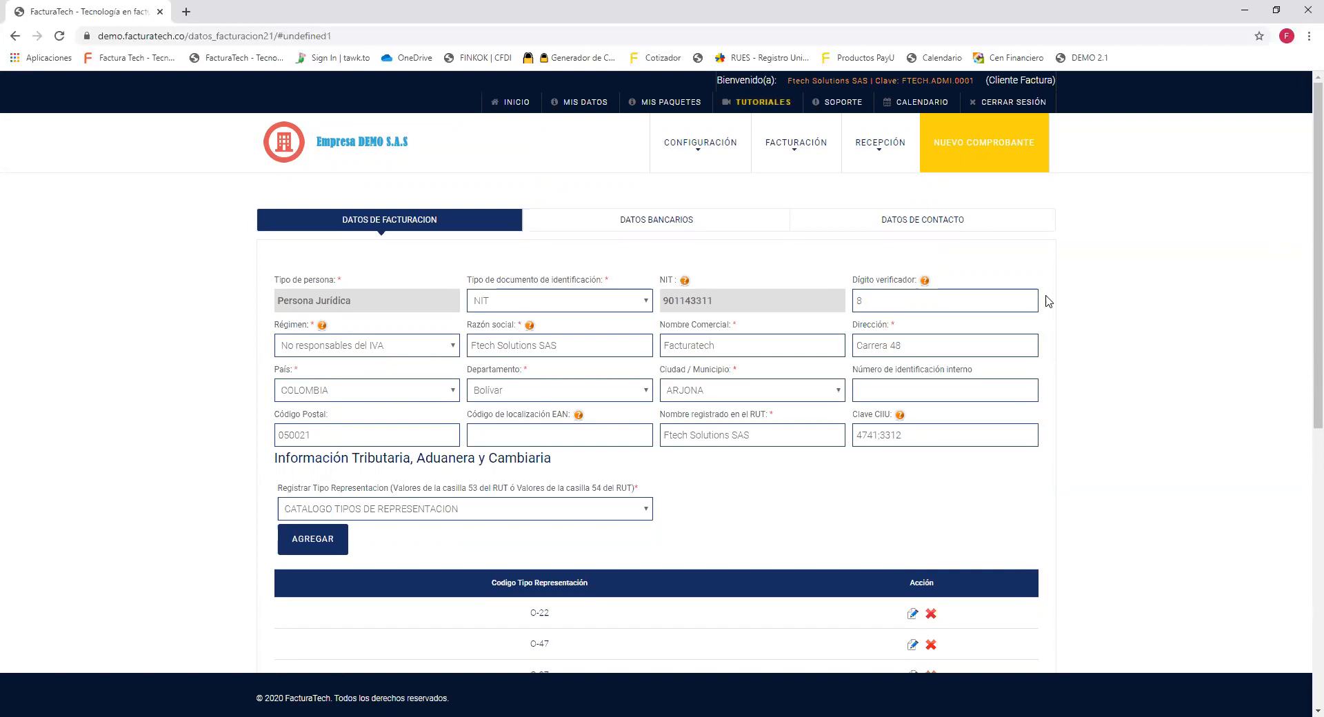
Show the DATOS BANCARIOS tab with the Bancolombia account details.
{"action": "left_click", "coordinate": [680, 230]}
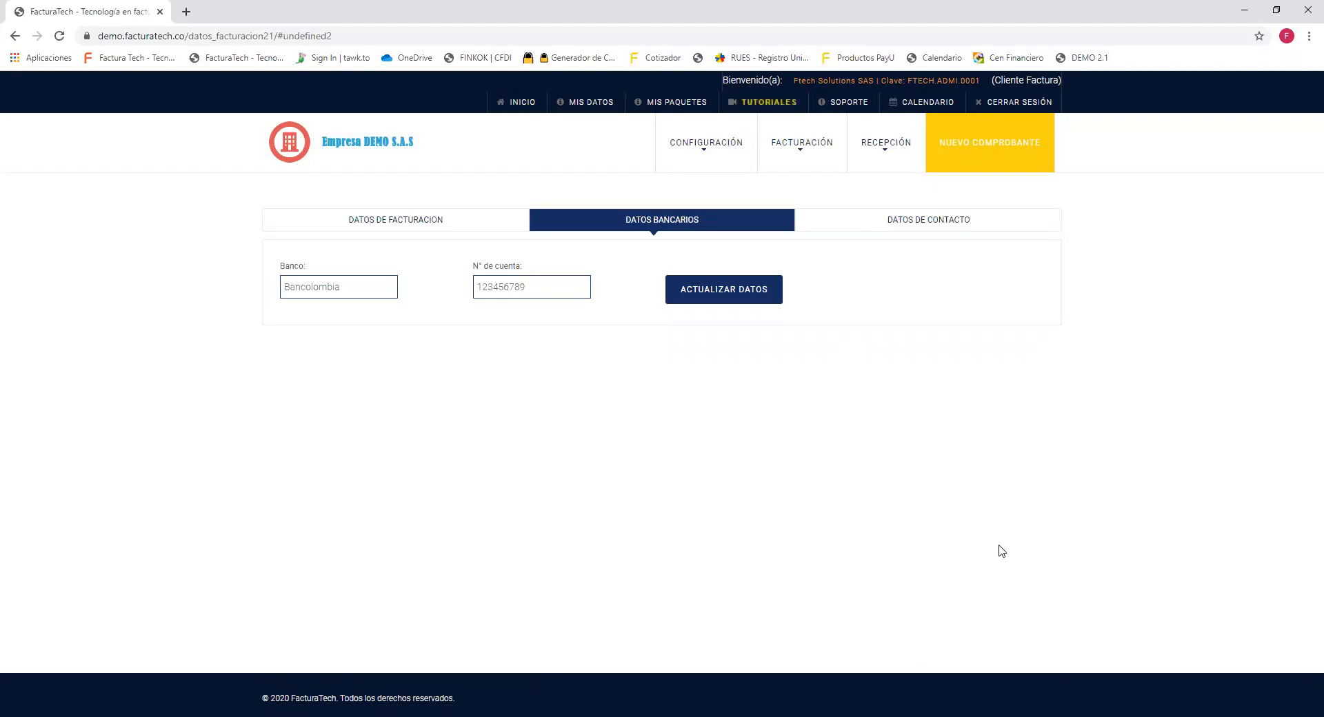
Open the contact details and highlight the Responsable name and Teléfono 1 number.
{"action": "left_click", "coordinate": [986, 231]}
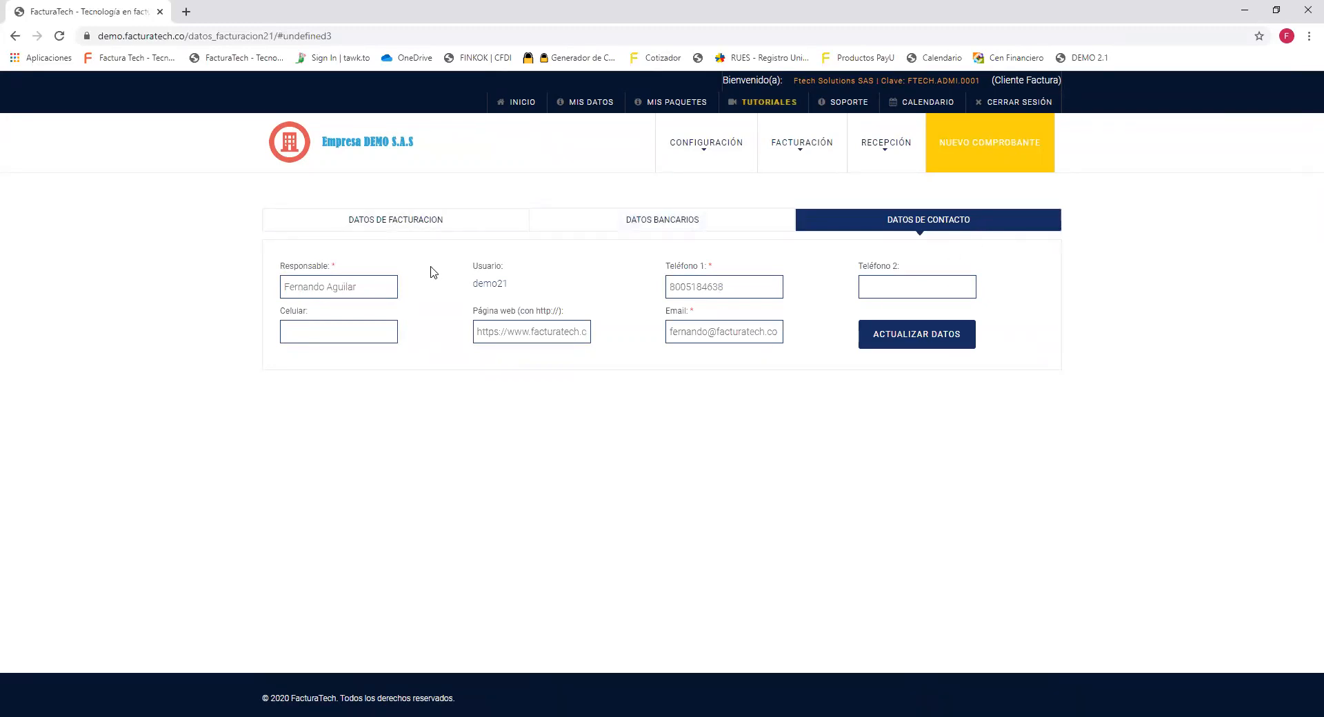
{"action": "triple_click", "coordinate": [346, 287]}
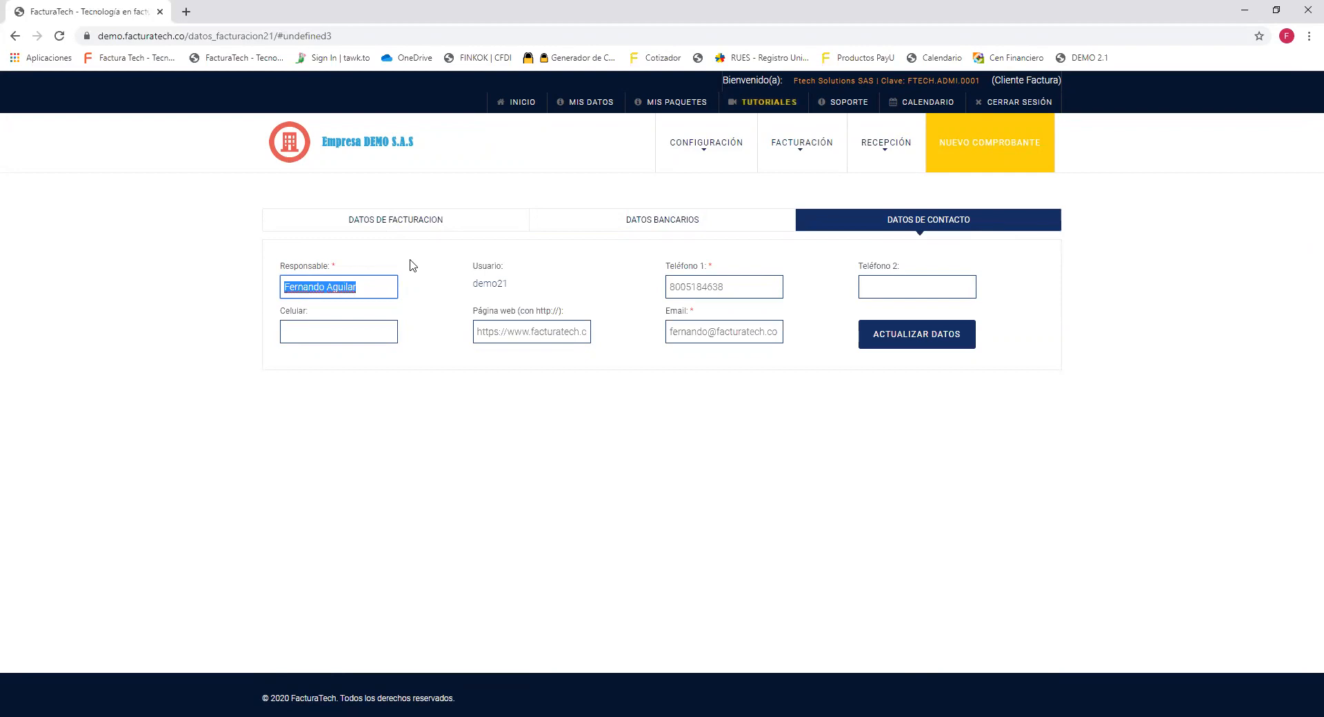
{"action": "double_click", "coordinate": [670, 289]}
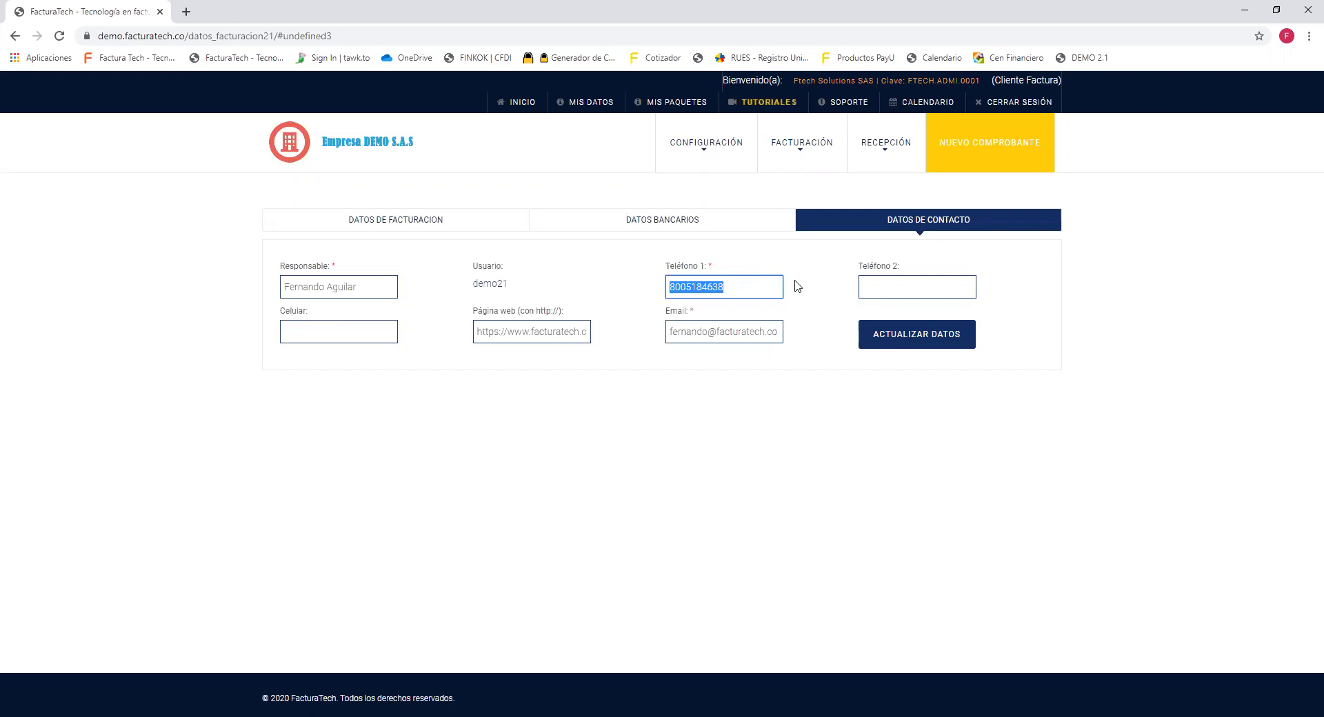
{"action": "left_click", "coordinate": [736, 332]}
{"action": "triple_click", "coordinate": [736, 332]}
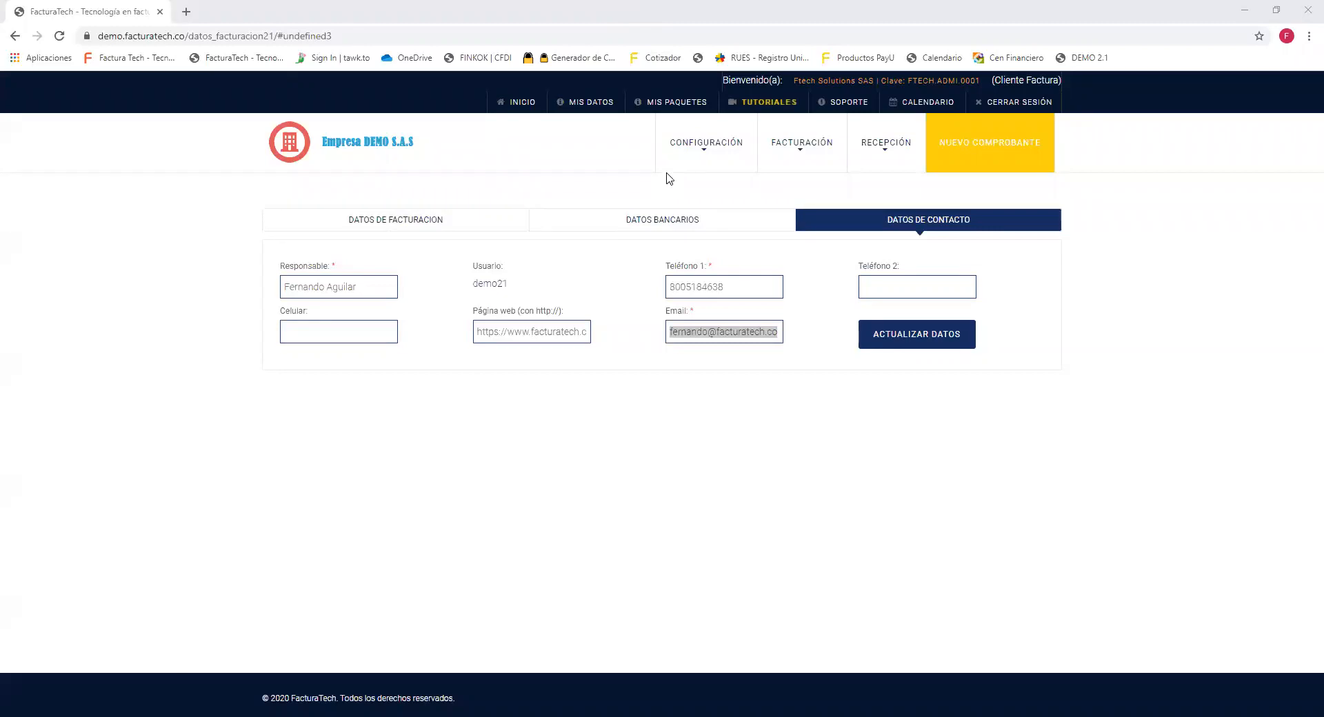
{"action": "mouse_move", "coordinate": [670, 165]}
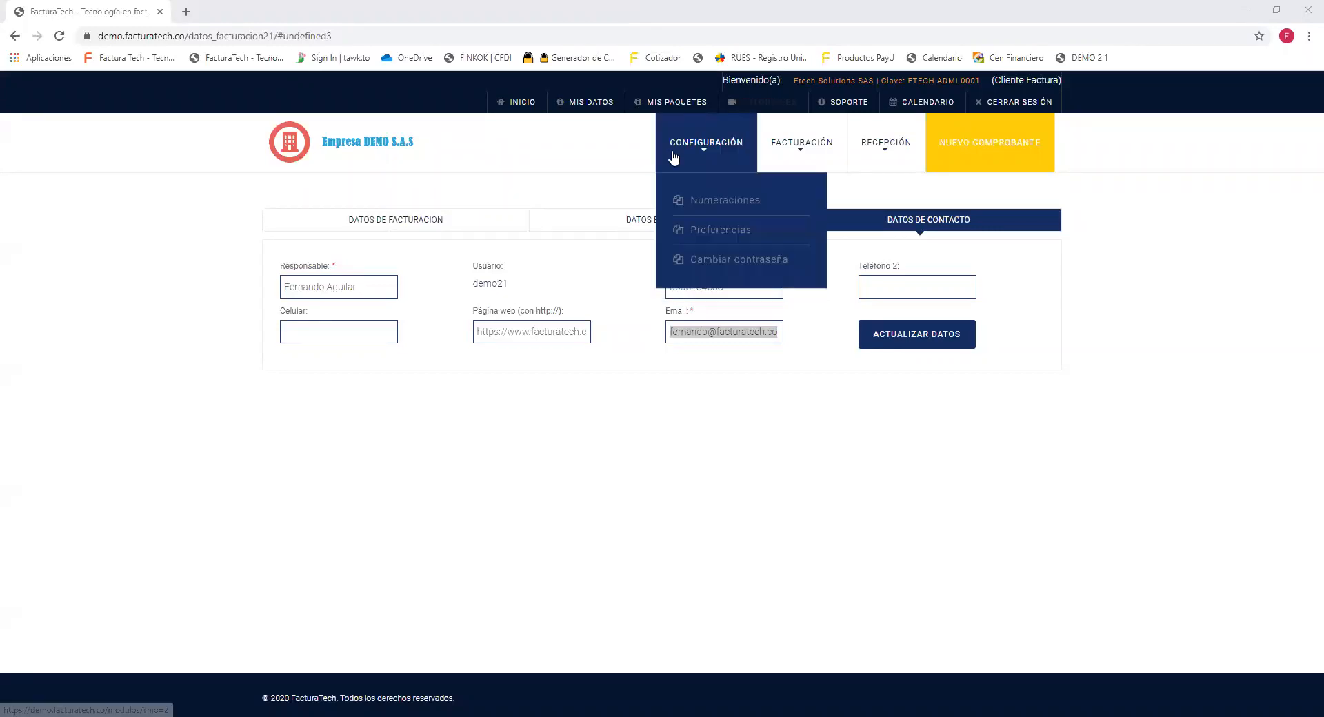
{"action": "left_click", "coordinate": [678, 235]}
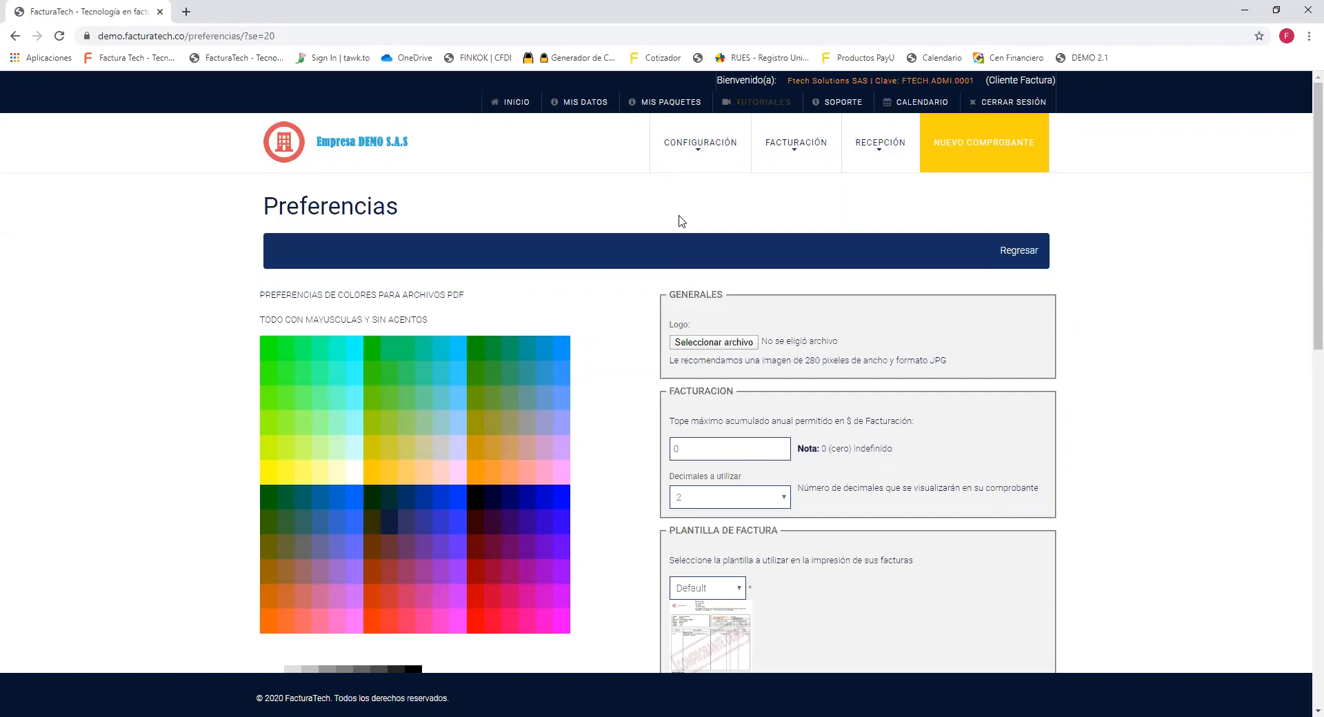
{"action": "scroll", "coordinate": [680, 220], "scroll_direction": "down", "scroll_amount": 2}
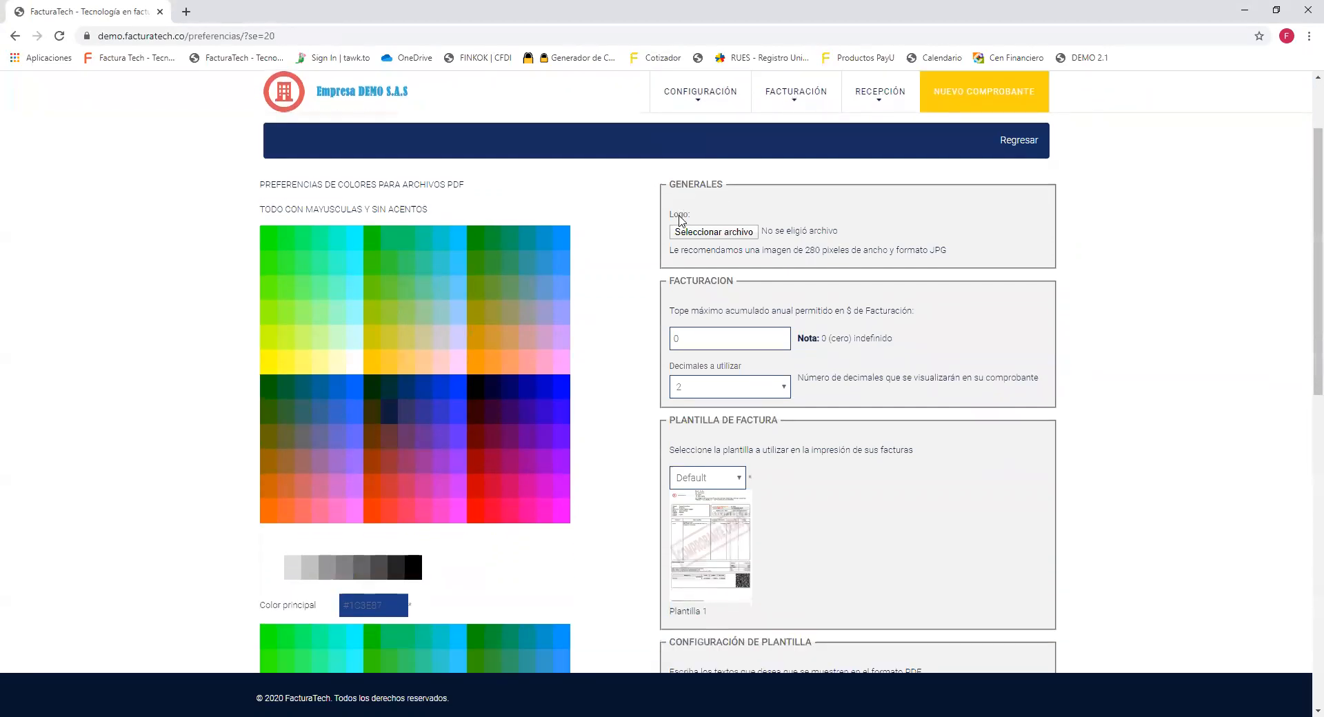
{"action": "scroll", "coordinate": [680, 221], "scroll_direction": "down", "scroll_amount": 1}
{"action": "double_click", "coordinate": [709, 131]}
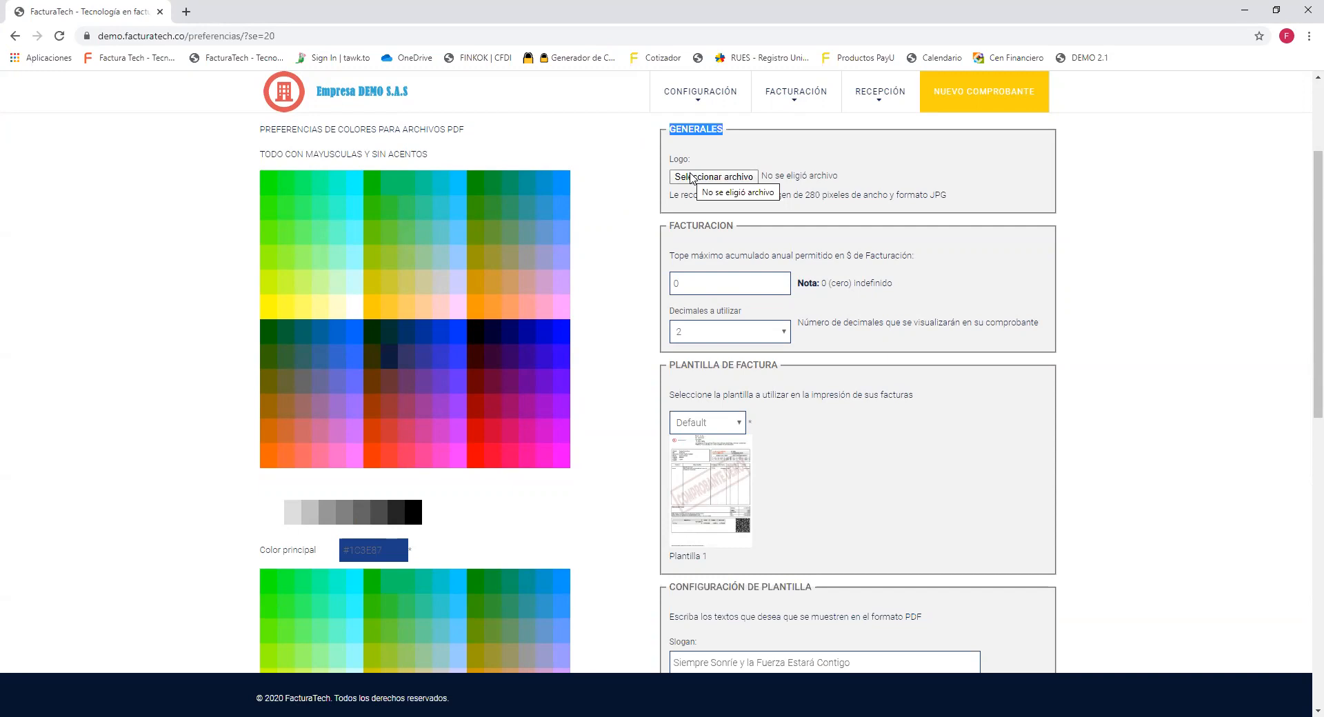
{"action": "left_click_drag", "start_coordinate": [953, 198], "coordinate": [931, 197]}
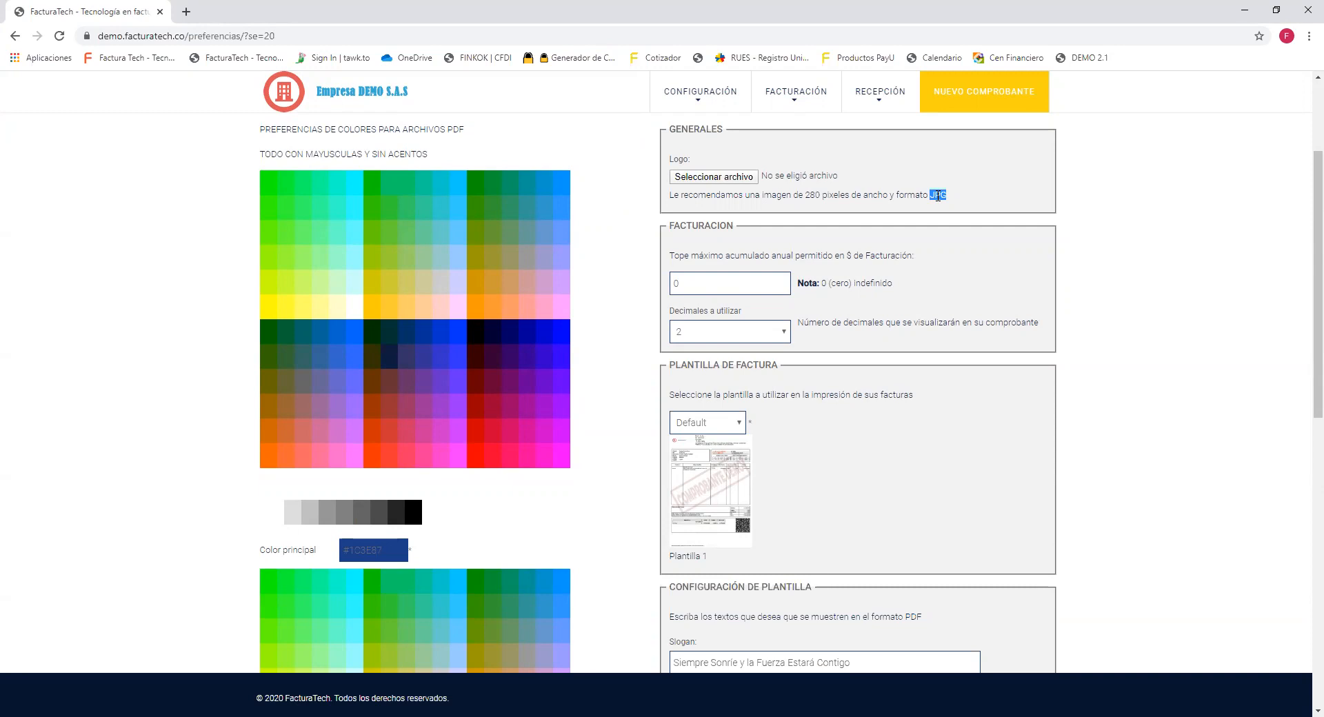
{"action": "left_click_drag", "start_coordinate": [805, 195], "coordinate": [885, 190]}
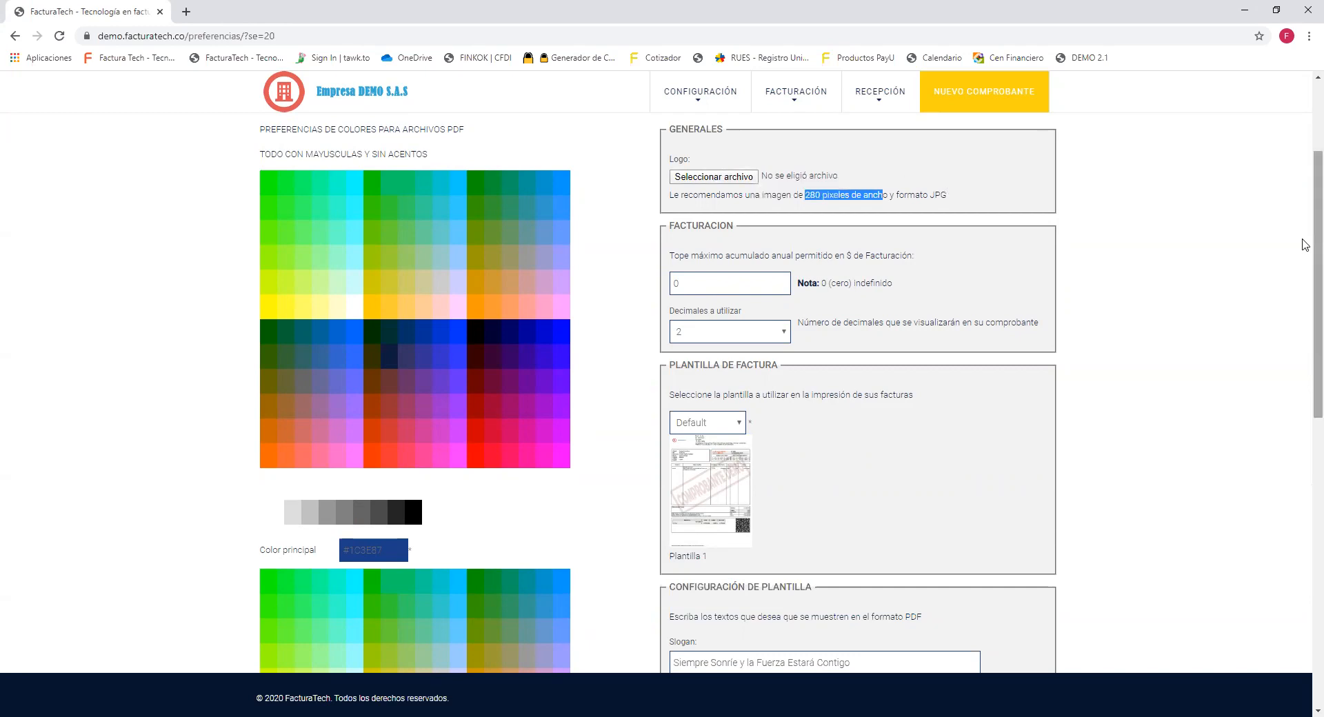
{"action": "scroll", "coordinate": [1305, 248], "scroll_direction": "down", "scroll_amount": 1}
{"action": "scroll", "coordinate": [1305, 260], "scroll_direction": "down", "scroll_amount": 3}
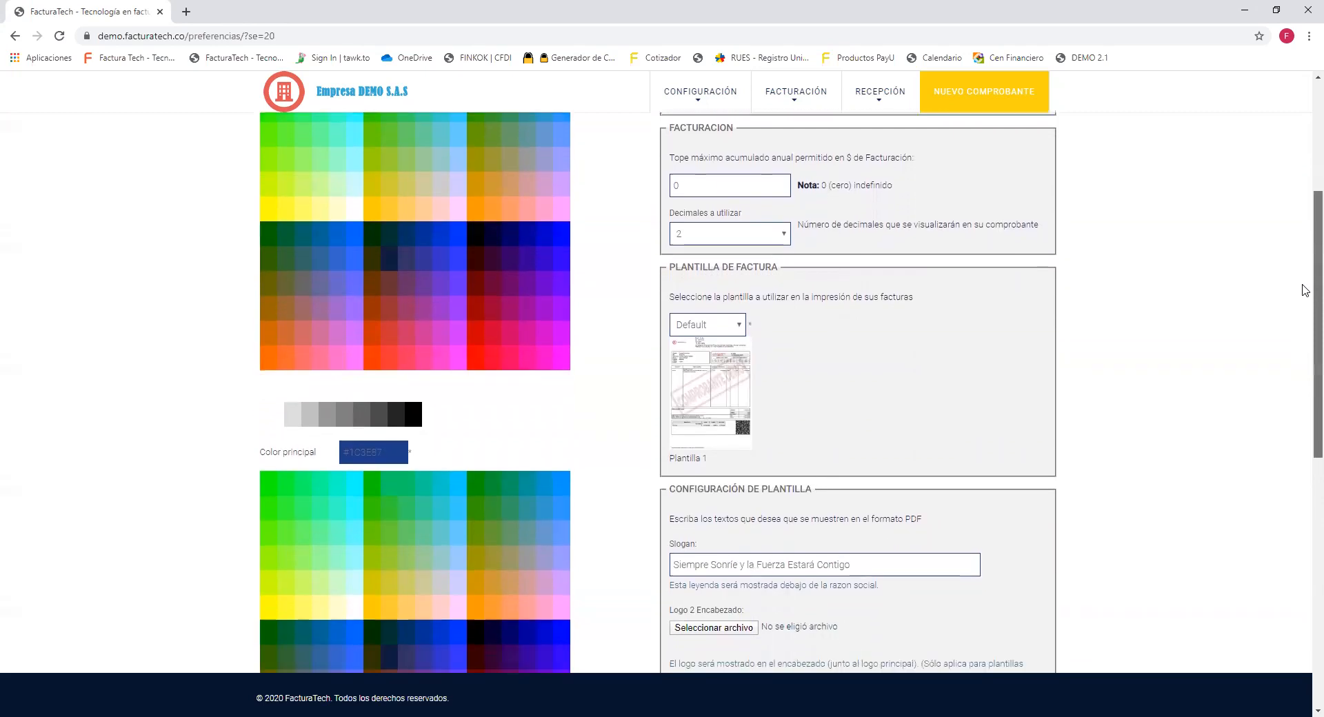
{"action": "scroll", "coordinate": [1305, 331], "scroll_direction": "down", "scroll_amount": 1}
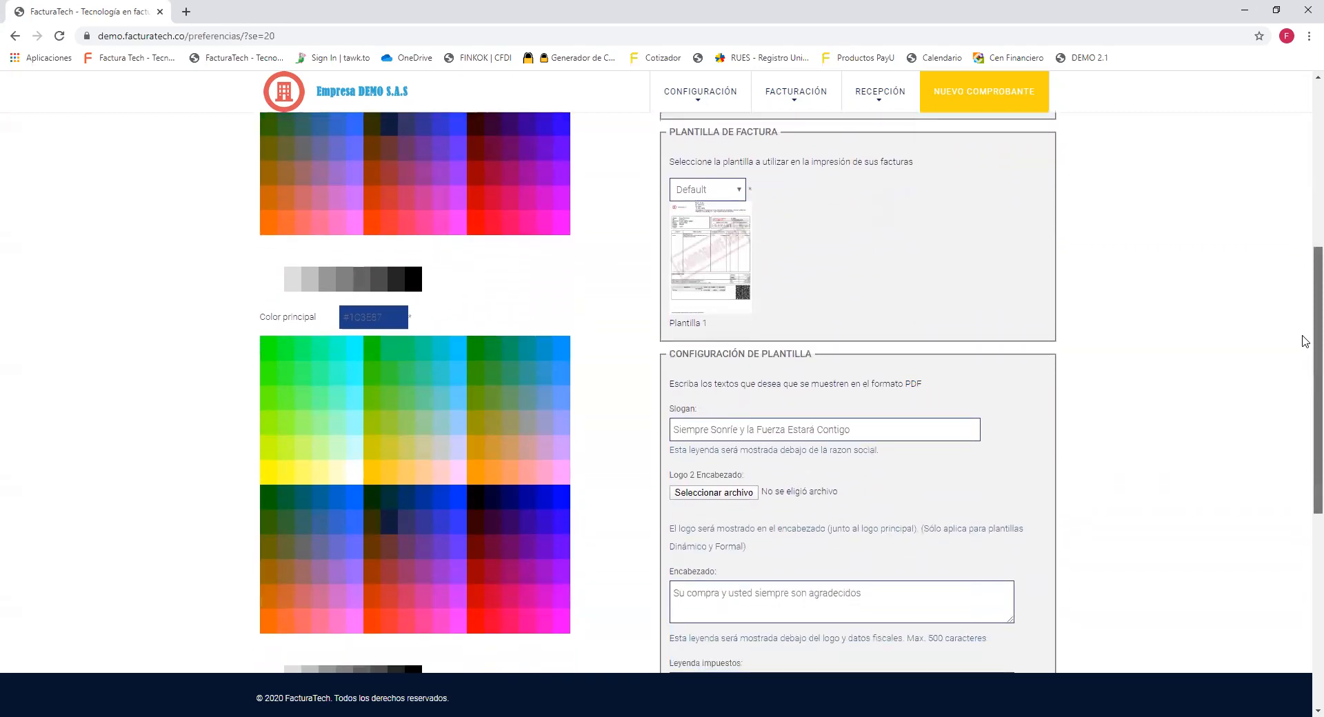
{"action": "triple_click", "coordinate": [750, 138]}
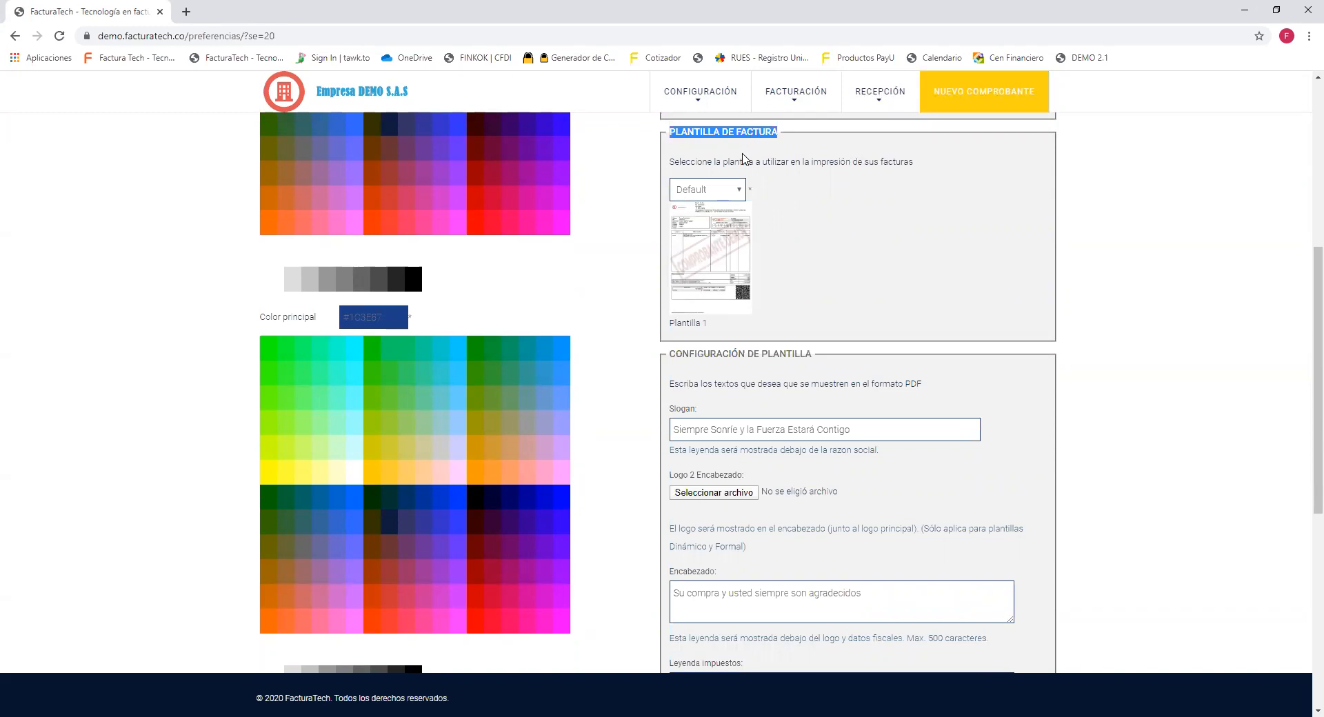
{"action": "left_click", "coordinate": [727, 193]}
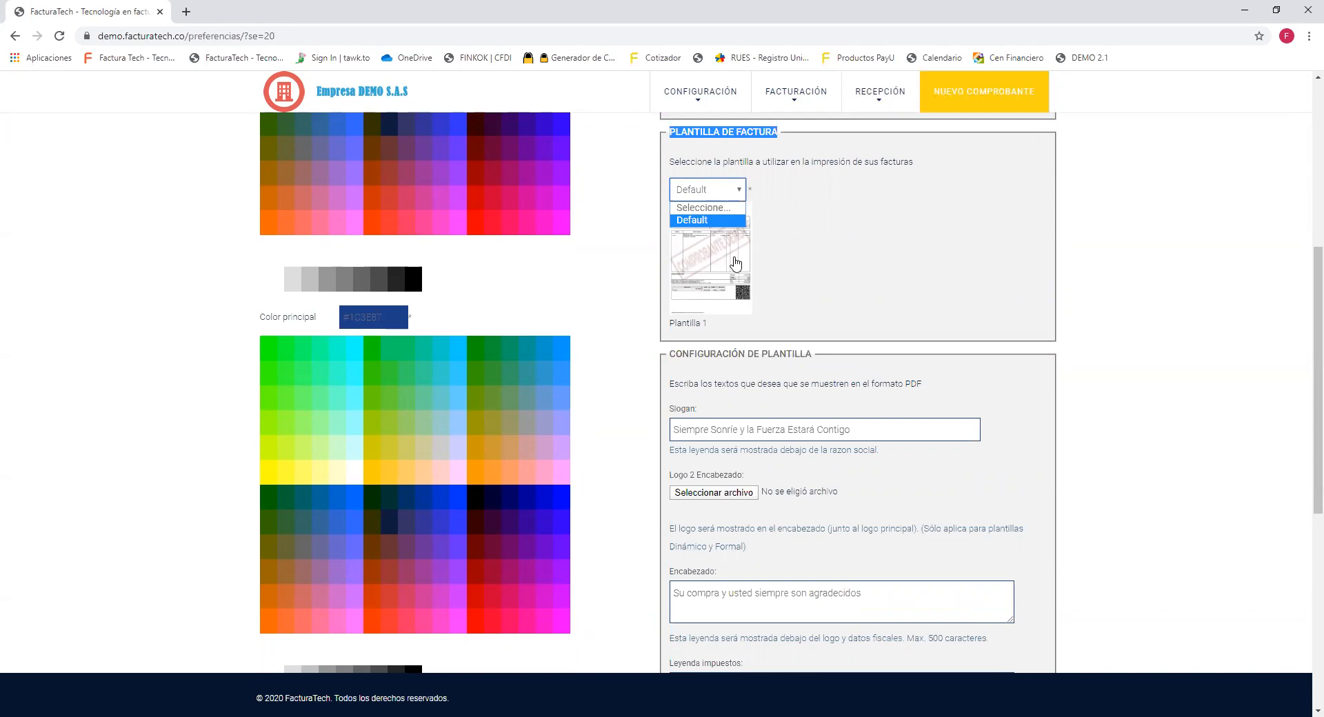
{"action": "left_click", "coordinate": [828, 266]}
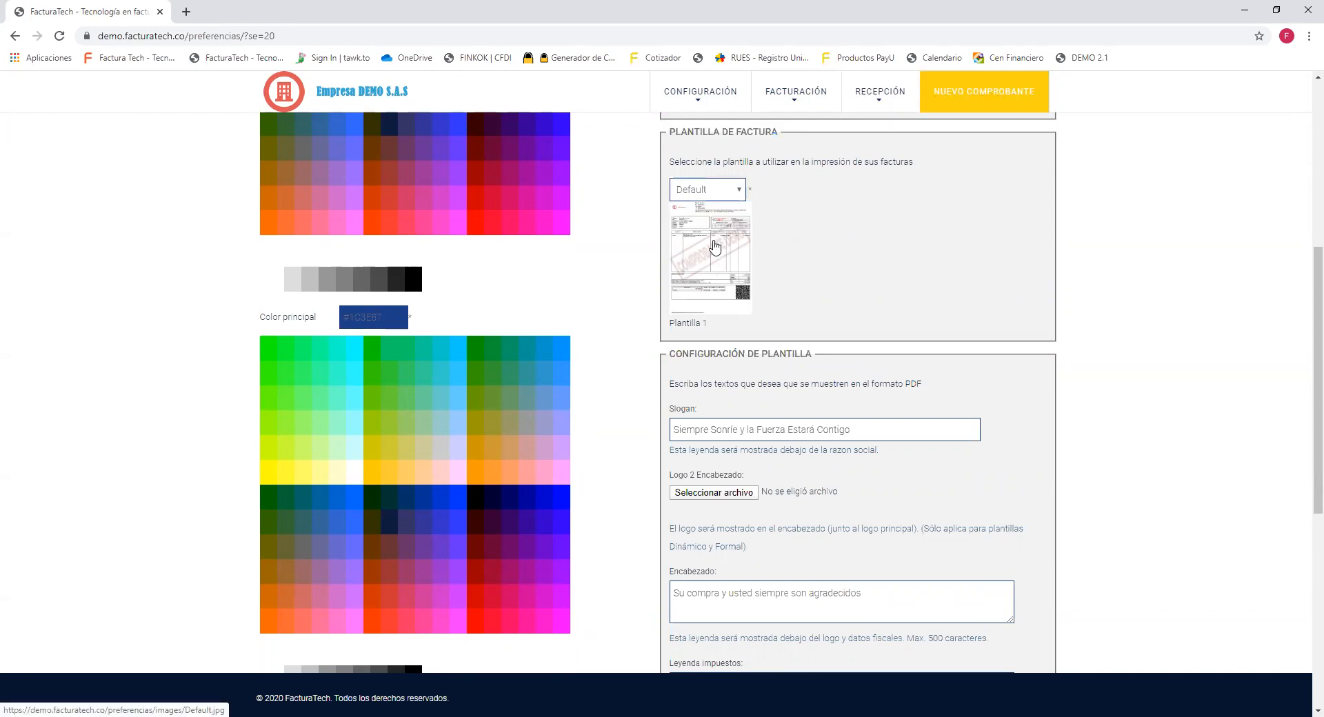
View the Plantilla 1 template full-size as Default.jpg, then go back to Preferencias.
{"action": "left_click", "coordinate": [714, 247]}
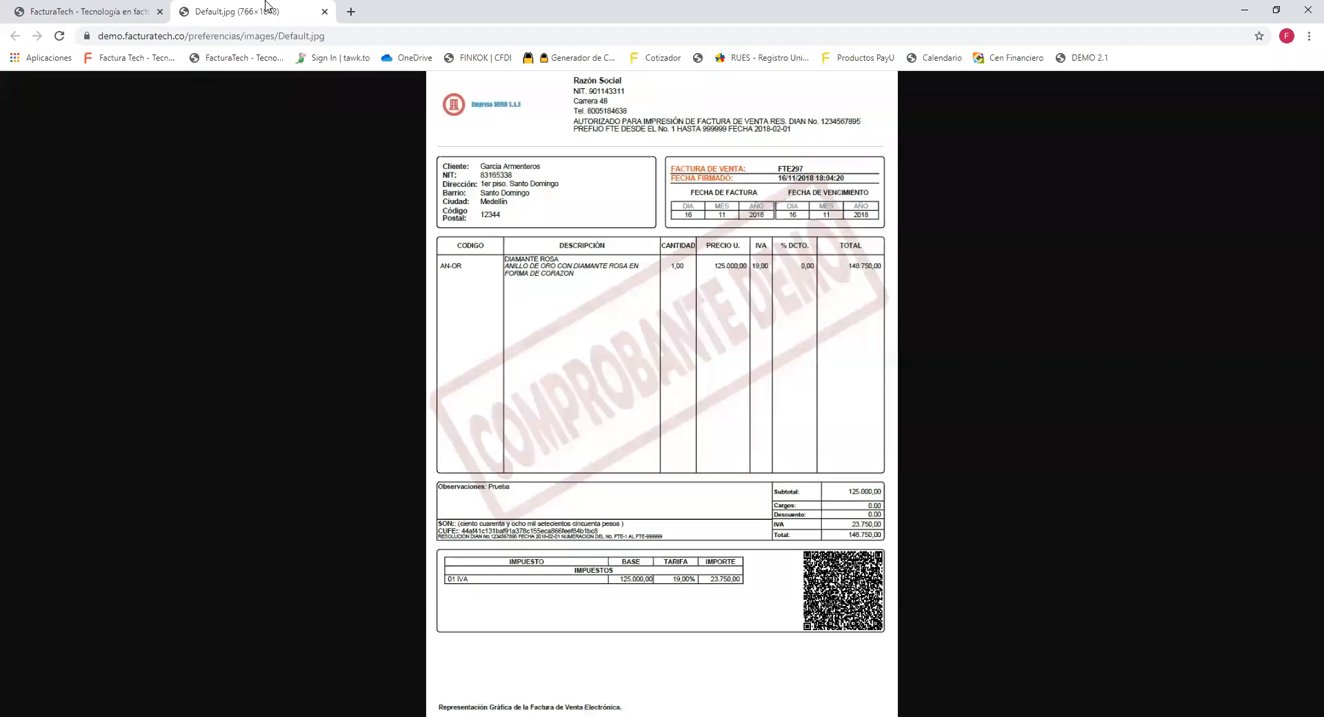
{"action": "left_click", "coordinate": [111, 11]}
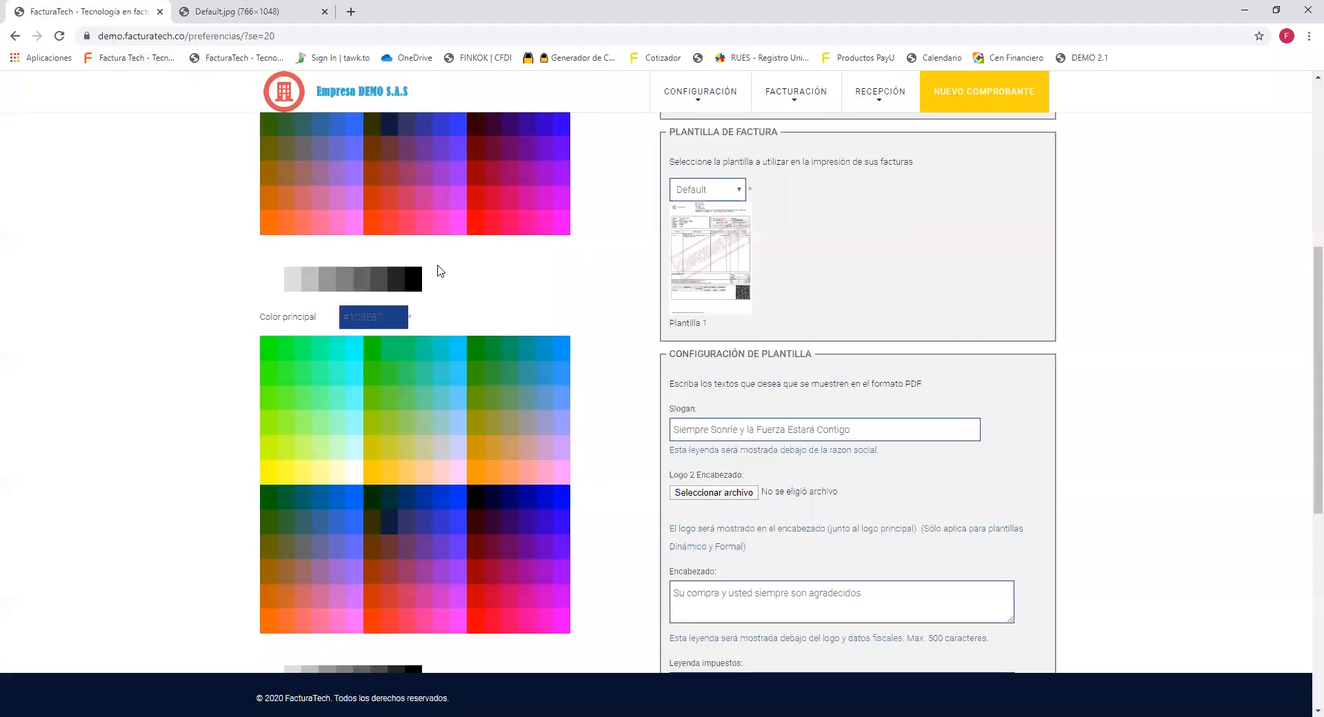
{"action": "left_click_drag", "start_coordinate": [668, 354], "coordinate": [924, 361]}
{"action": "scroll", "coordinate": [924, 361], "scroll_direction": "down", "scroll_amount": 3}
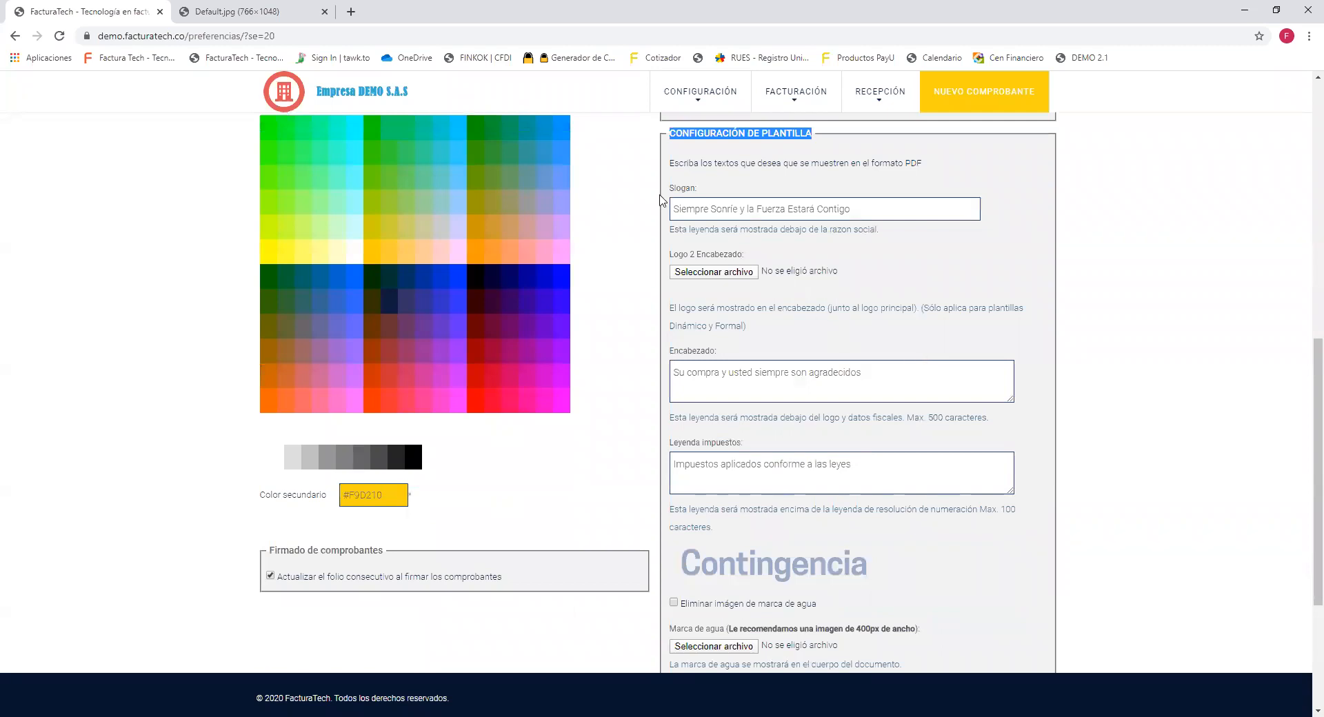
{"action": "left_click_drag", "start_coordinate": [668, 188], "coordinate": [905, 239]}
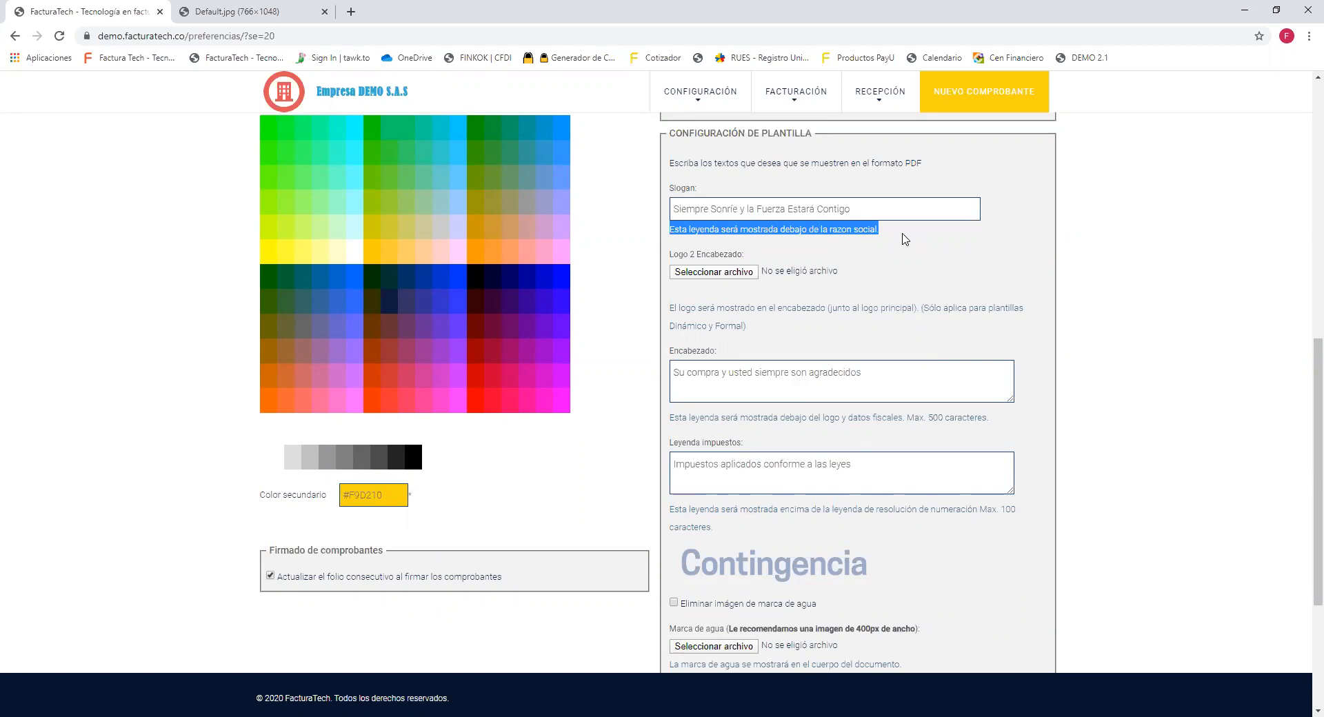
{"action": "left_click_drag", "start_coordinate": [1305, 359], "coordinate": [1305, 444]}
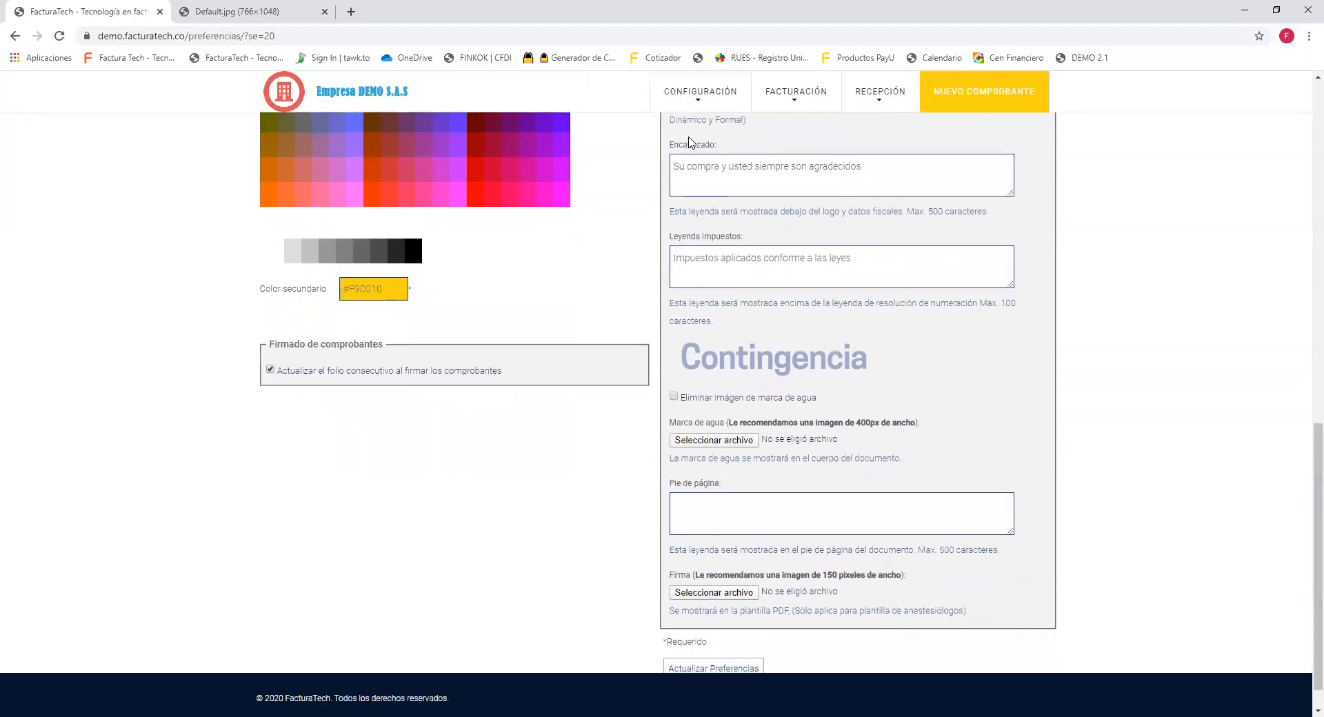
{"action": "left_click_drag", "start_coordinate": [669, 146], "coordinate": [716, 148]}
{"action": "left_click_drag", "start_coordinate": [669, 238], "coordinate": [742, 246]}
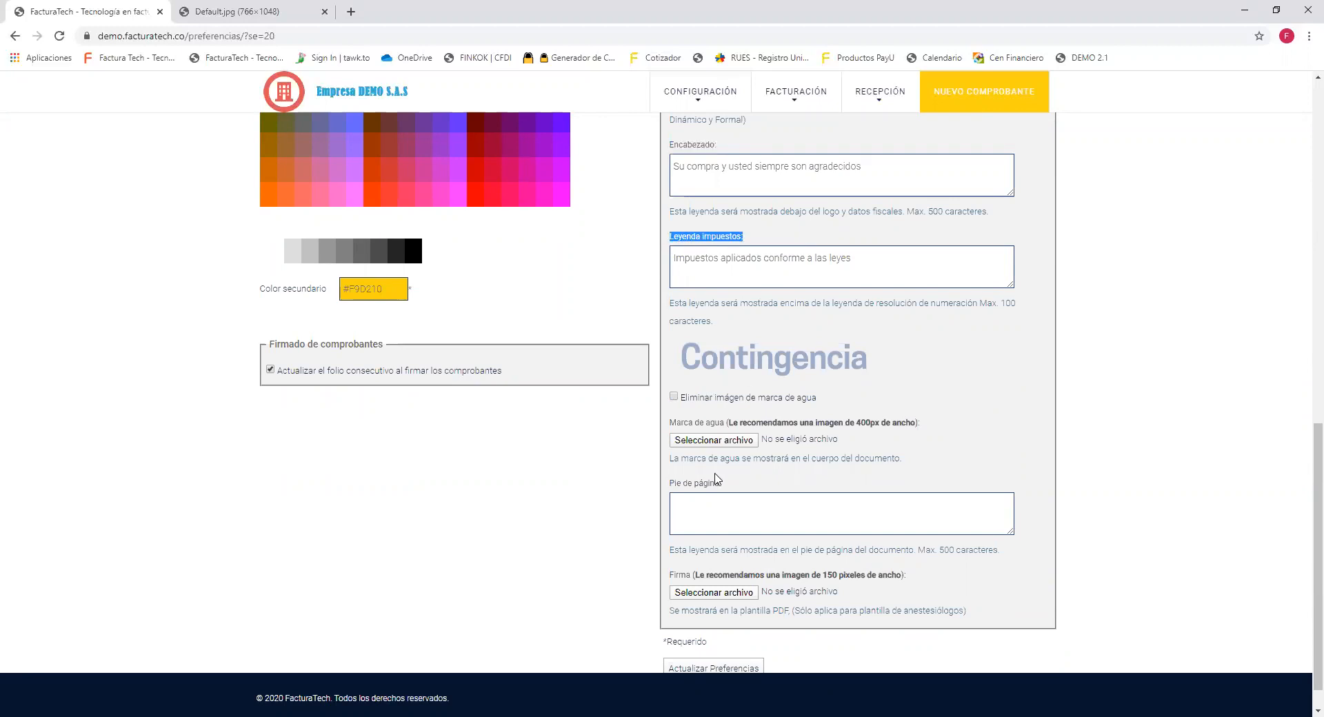
{"action": "left_click_drag", "start_coordinate": [669, 484], "coordinate": [726, 492]}
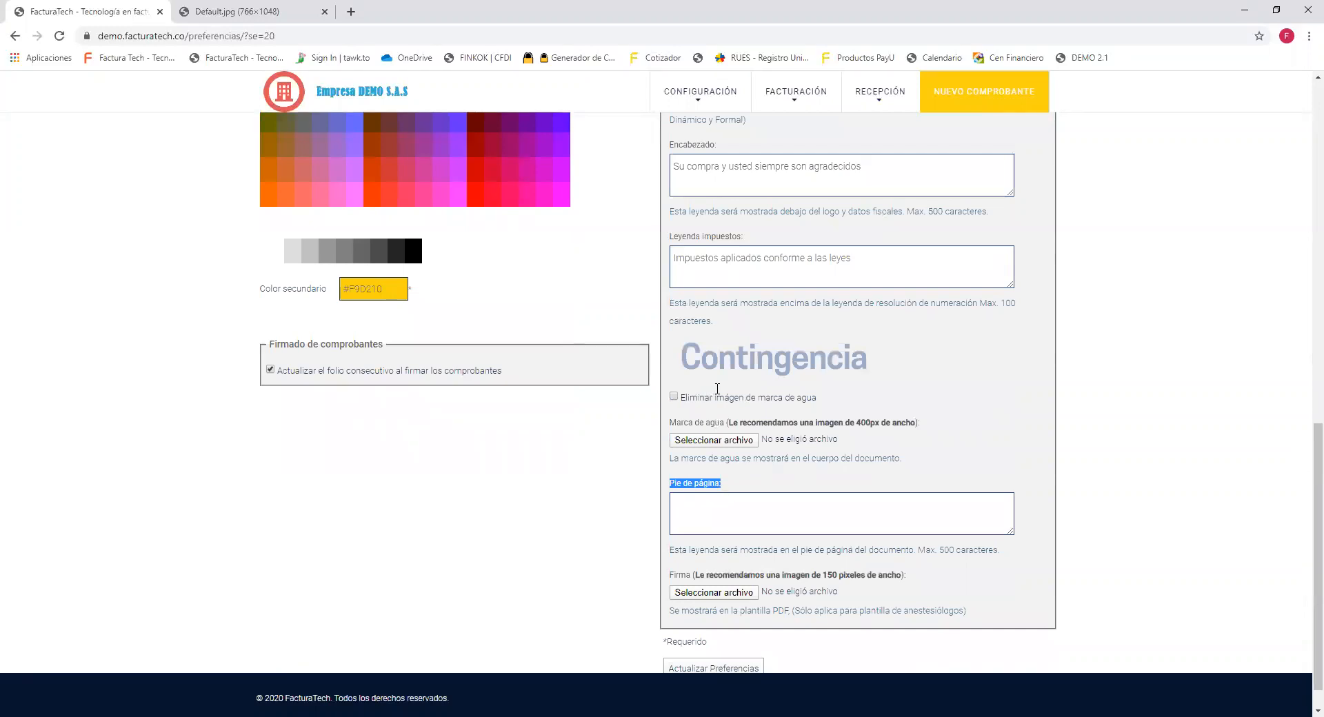
{"action": "left_click_drag", "start_coordinate": [715, 322], "coordinate": [669, 307]}
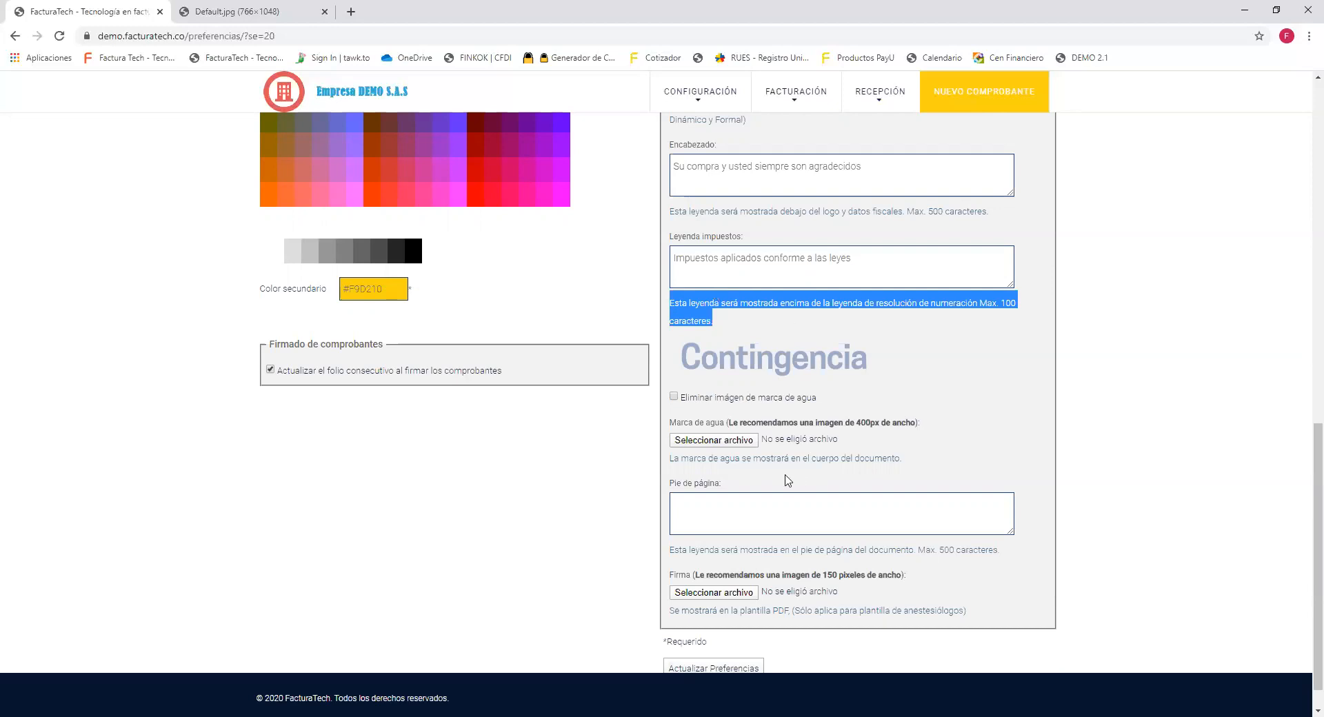
{"action": "left_click_drag", "start_coordinate": [720, 485], "coordinate": [663, 496]}
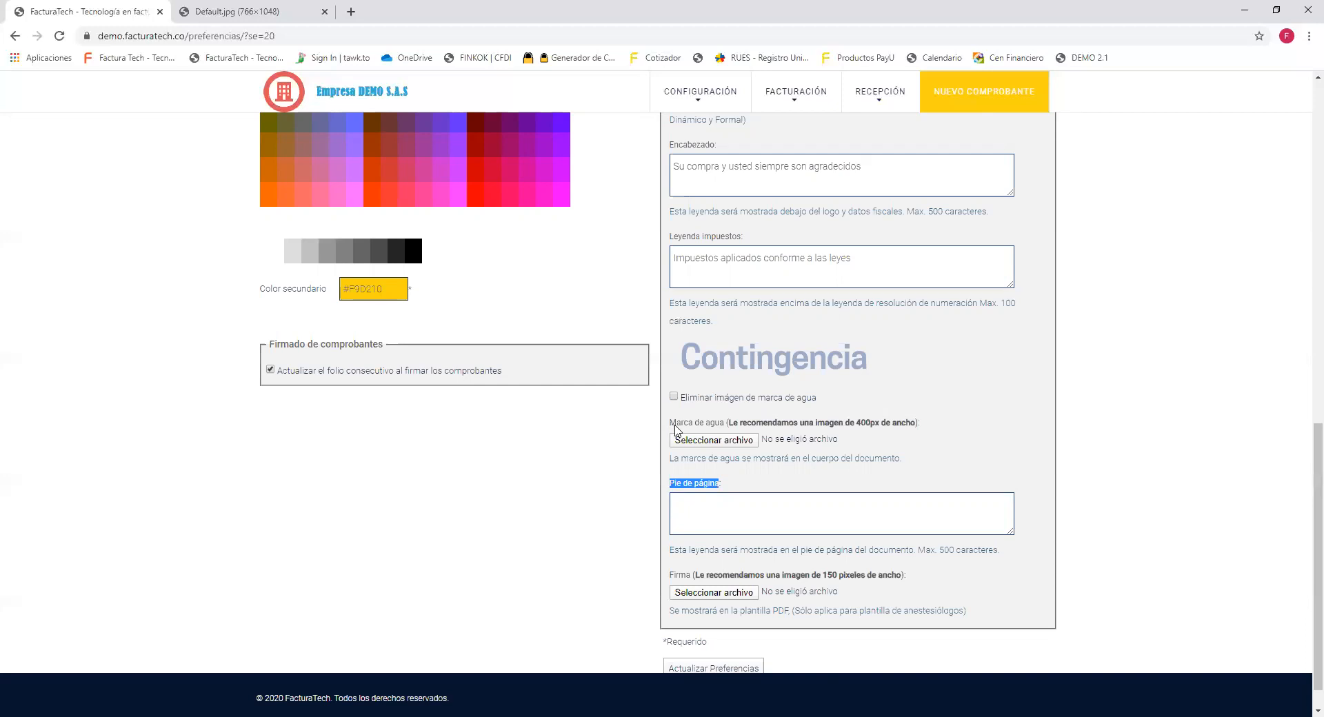
{"action": "left_click_drag", "start_coordinate": [670, 428], "coordinate": [729, 431]}
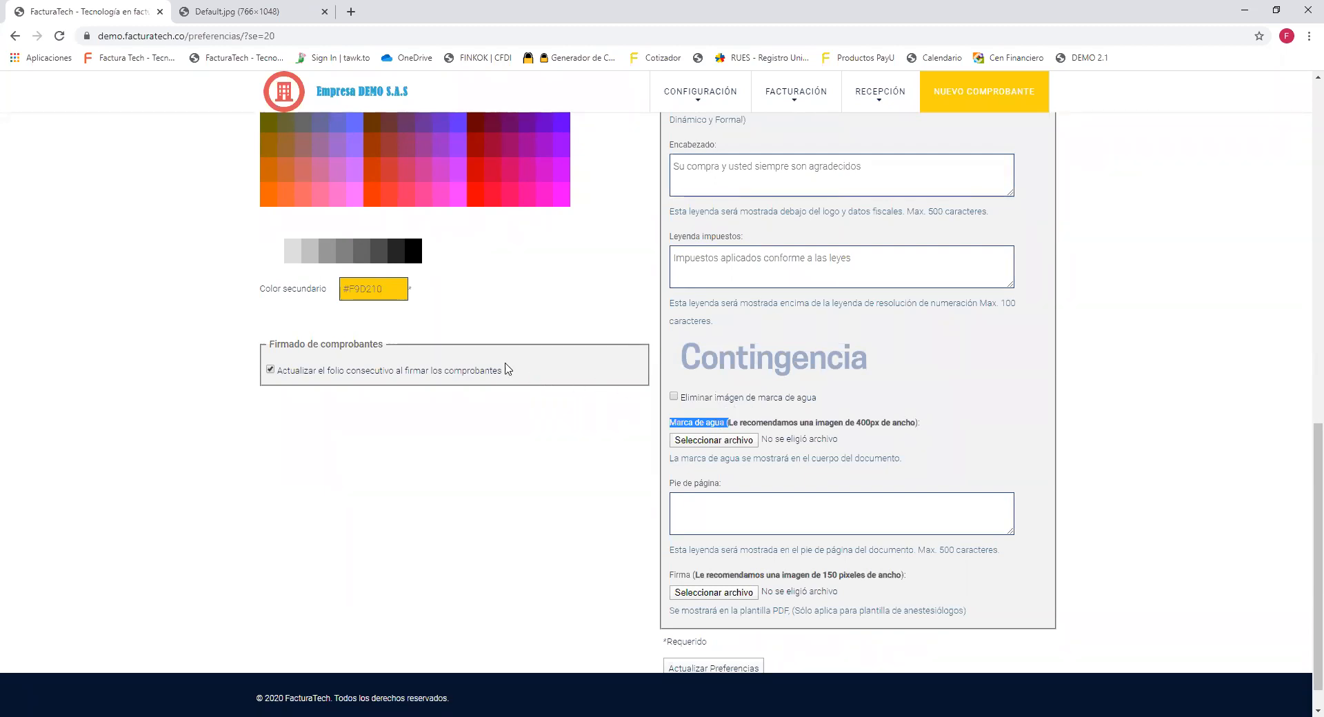
{"action": "left_click_drag", "start_coordinate": [385, 343], "coordinate": [269, 342]}
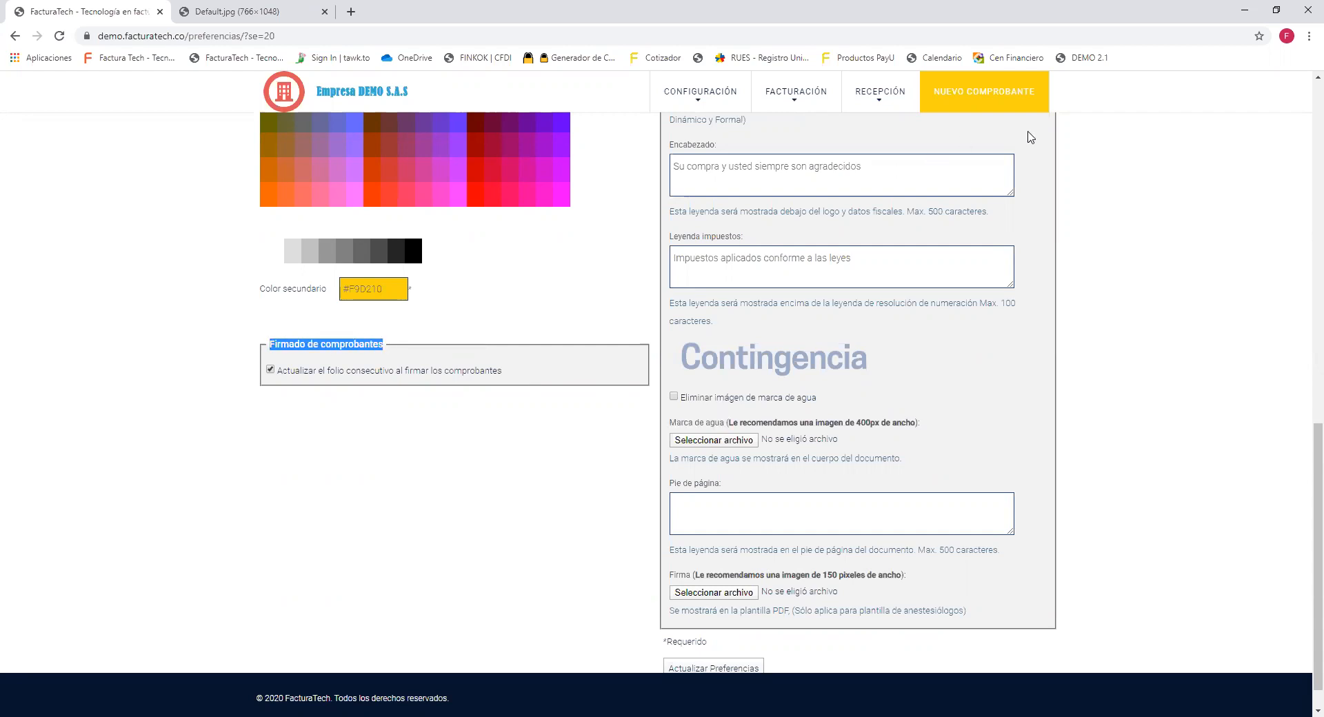
{"action": "left_click", "coordinate": [1271, 103]}
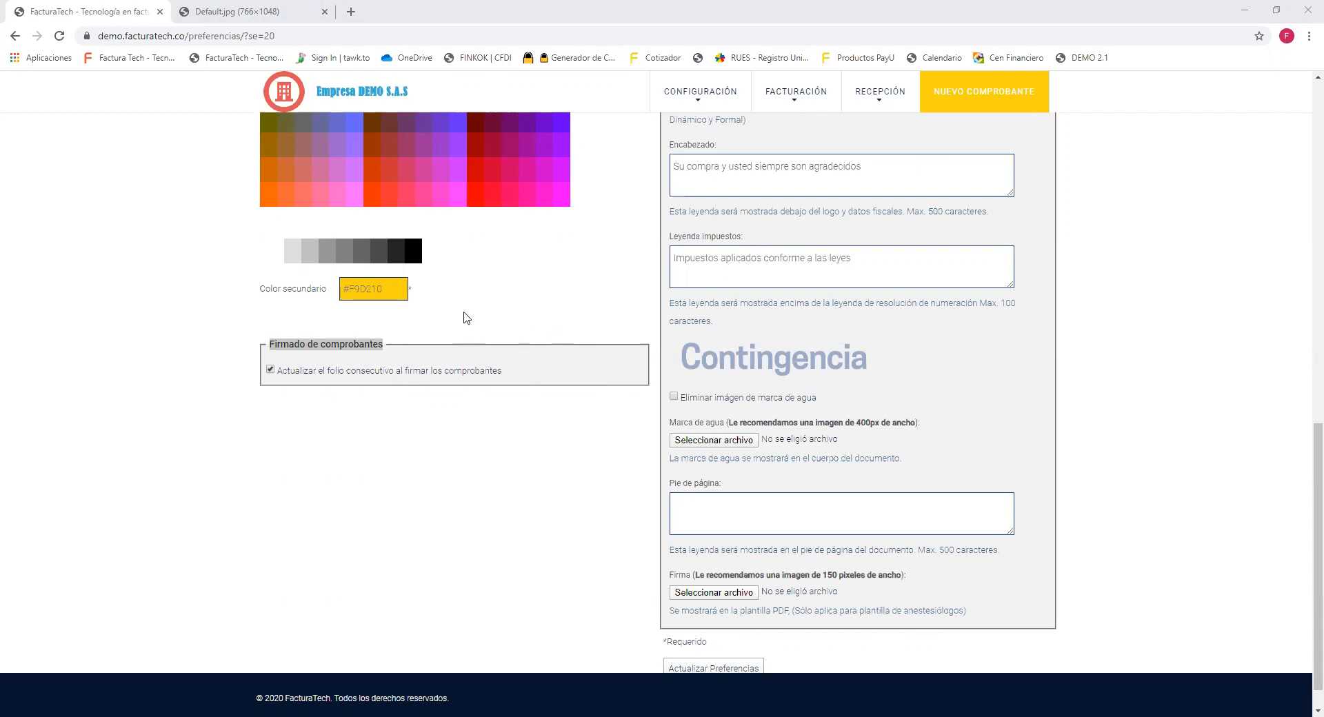
{"action": "left_click", "coordinate": [269, 370]}
{"action": "left_click", "coordinate": [270, 371]}
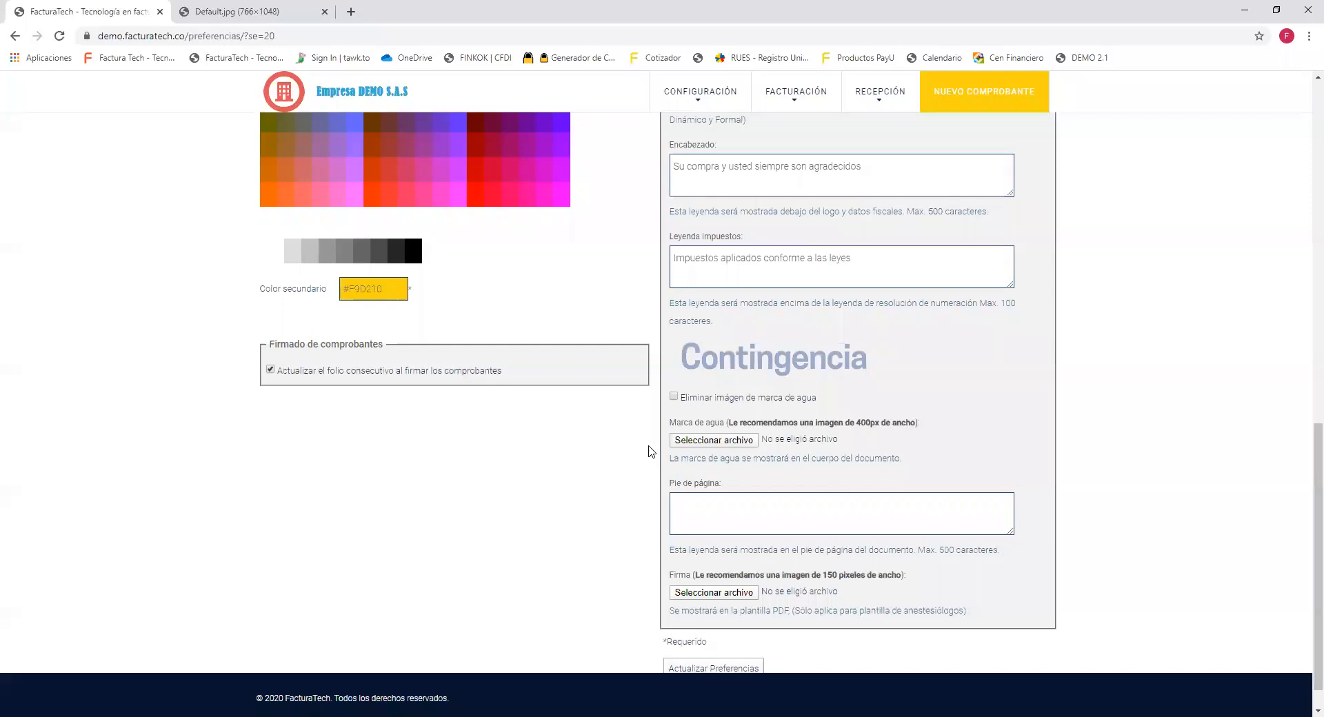
Scroll to the bottom of Preferencias and save with Actualizar Preferencias.
{"action": "scroll", "coordinate": [597, 408], "scroll_direction": "down", "scroll_amount": 1}
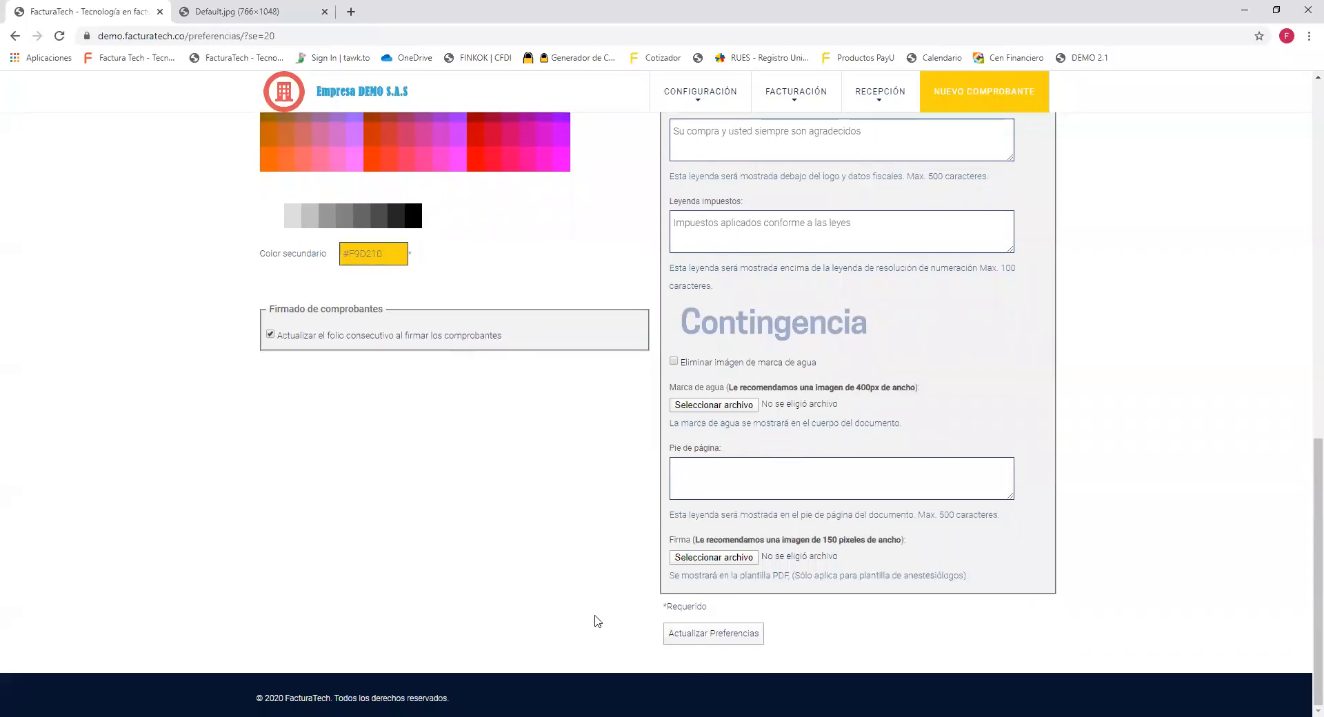
{"action": "left_click", "coordinate": [716, 634]}
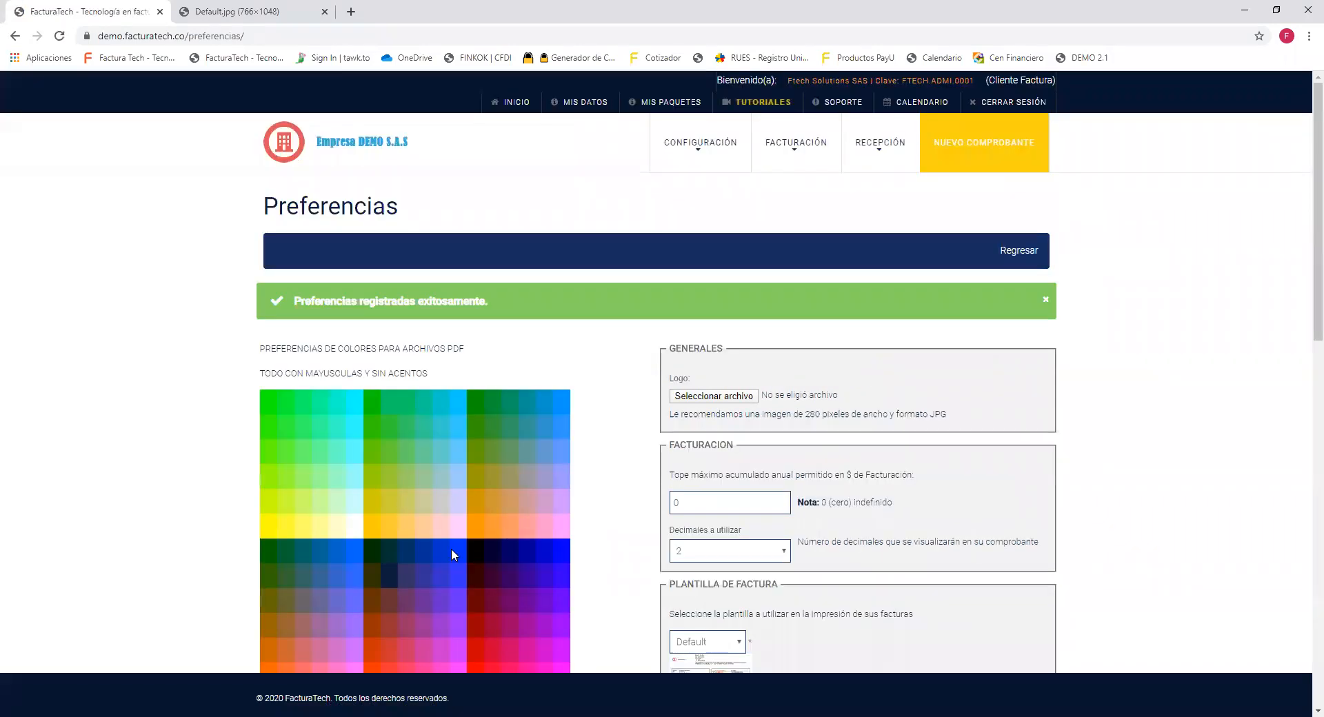
Highlight the 'Preferencias registradas exitosamente.' confirmation on the preferences page.
{"action": "left_click_drag", "start_coordinate": [497, 308], "coordinate": [289, 307]}
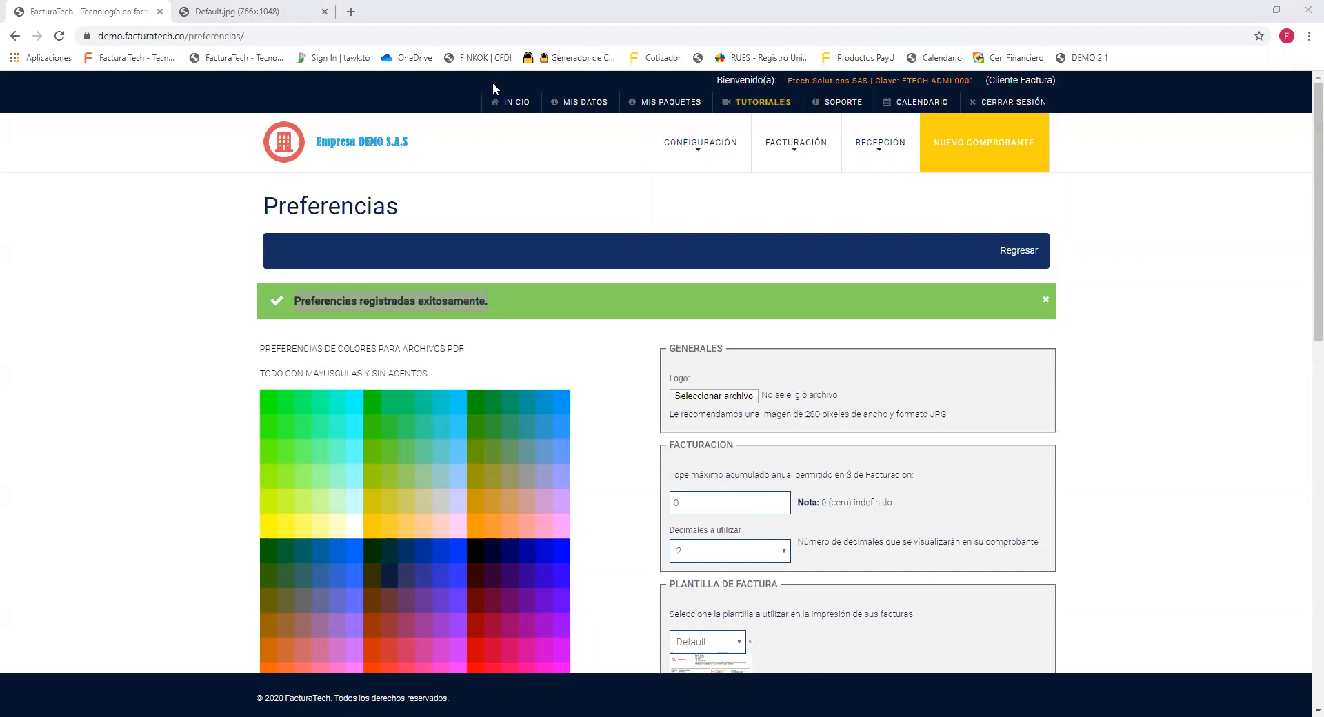
{"action": "left_click", "coordinate": [502, 191]}
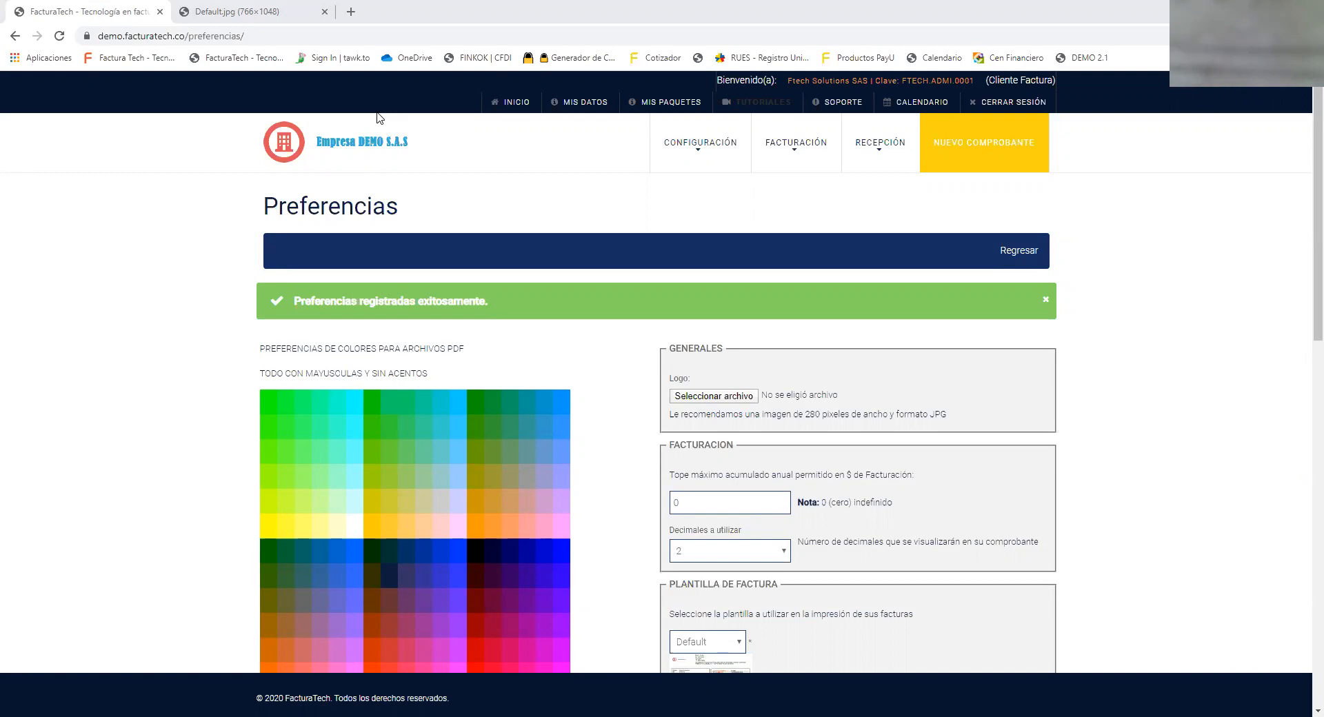
{"action": "left_click", "coordinate": [234, 11]}
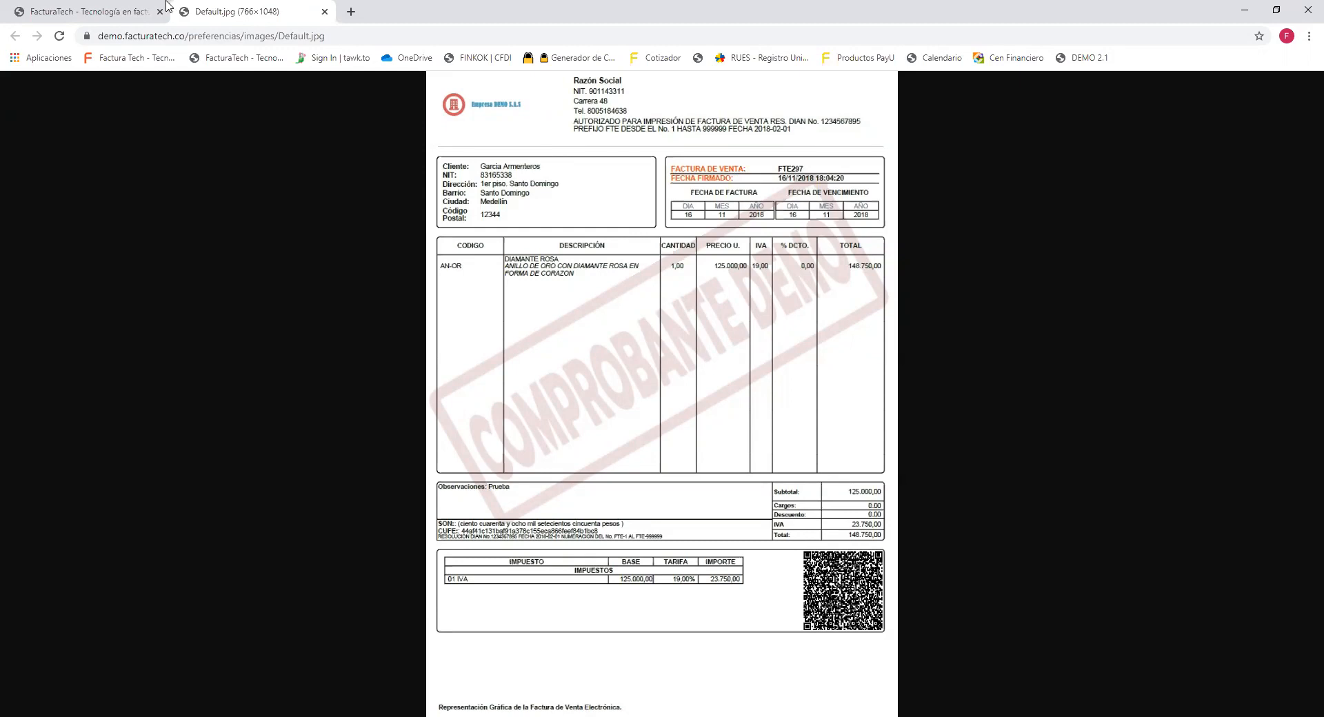
{"action": "left_click", "coordinate": [106, 15]}
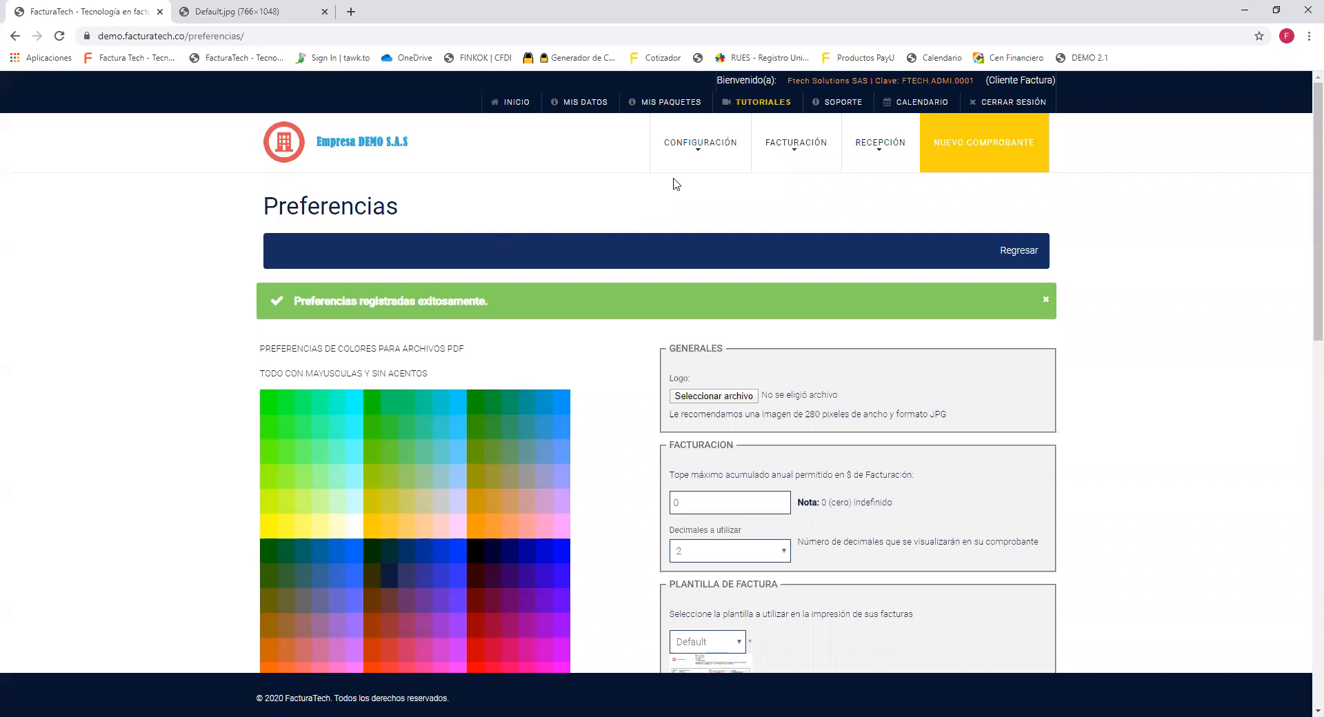
Open Numeraciones from the CONFIGURACIÓN menu to list the seven numbering ranges.
{"action": "mouse_move", "coordinate": [708, 155]}
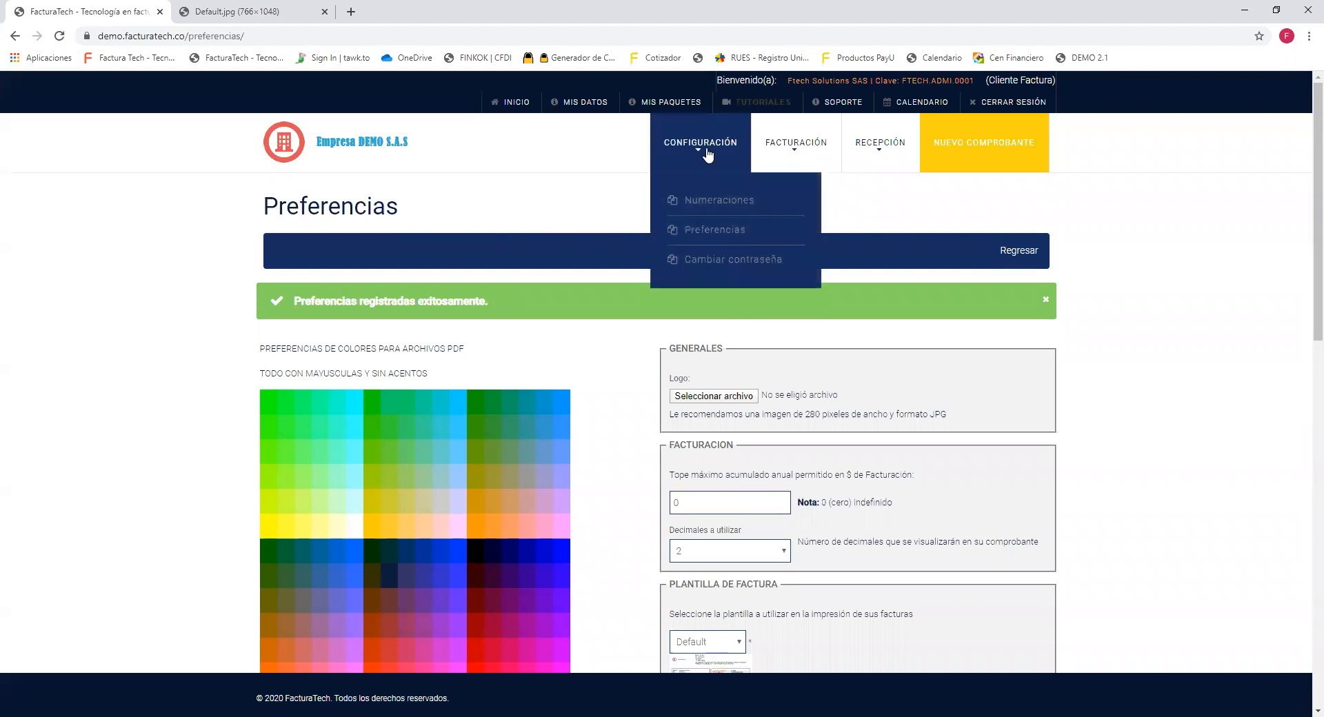
{"action": "left_click", "coordinate": [728, 201]}
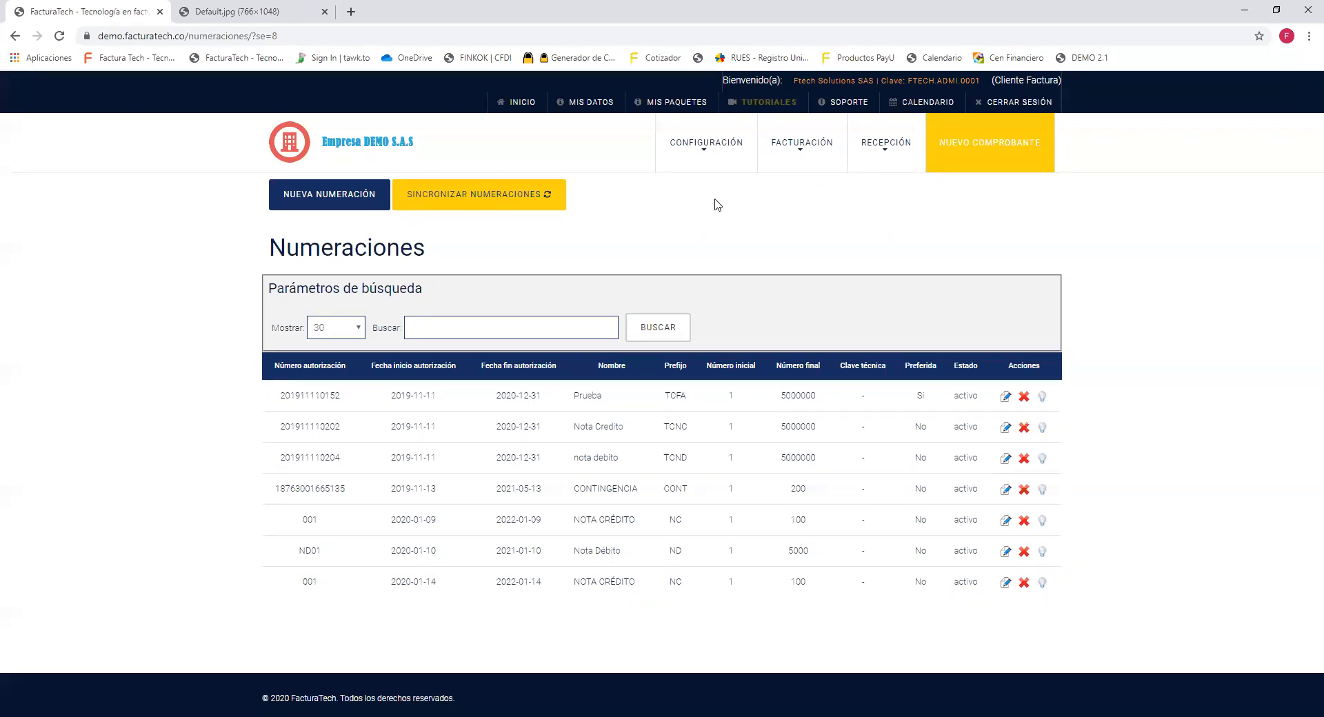
{"action": "mouse_move", "coordinate": [708, 162]}
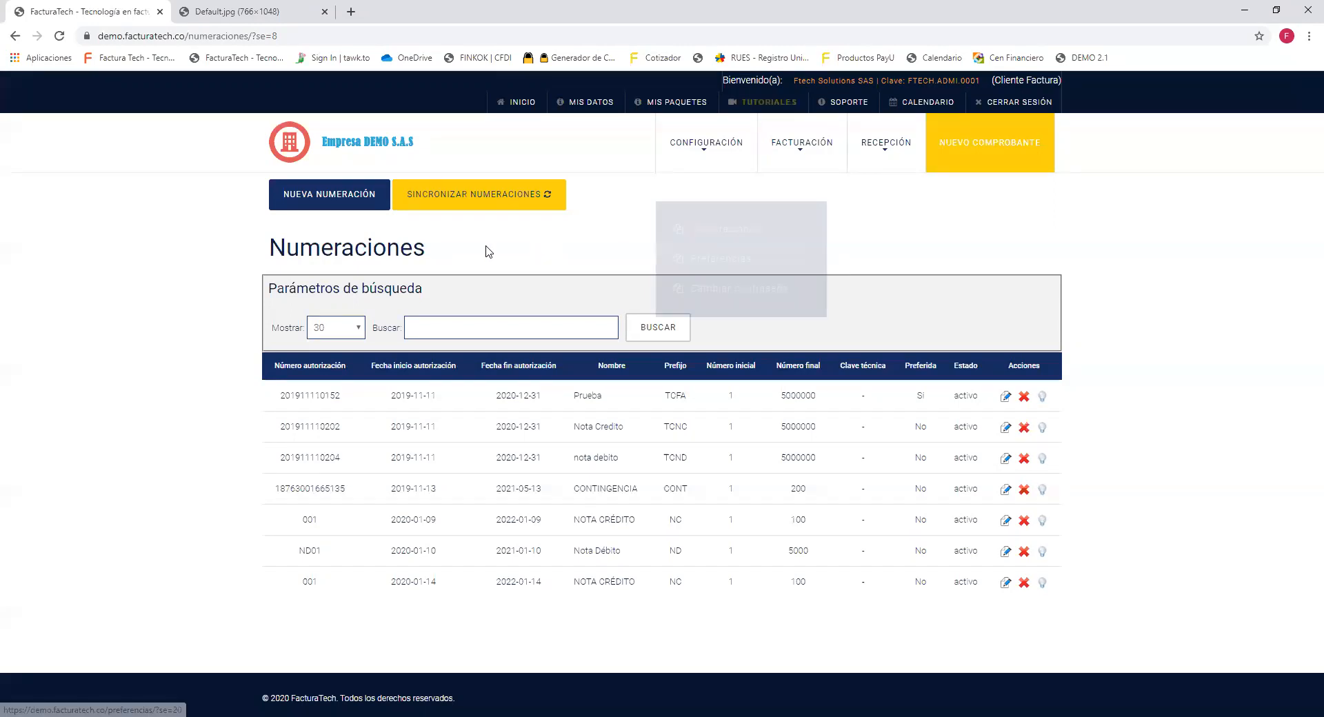
Start a new numbering range and enter 0001 as its authorization number.
{"action": "left_click", "coordinate": [336, 211]}
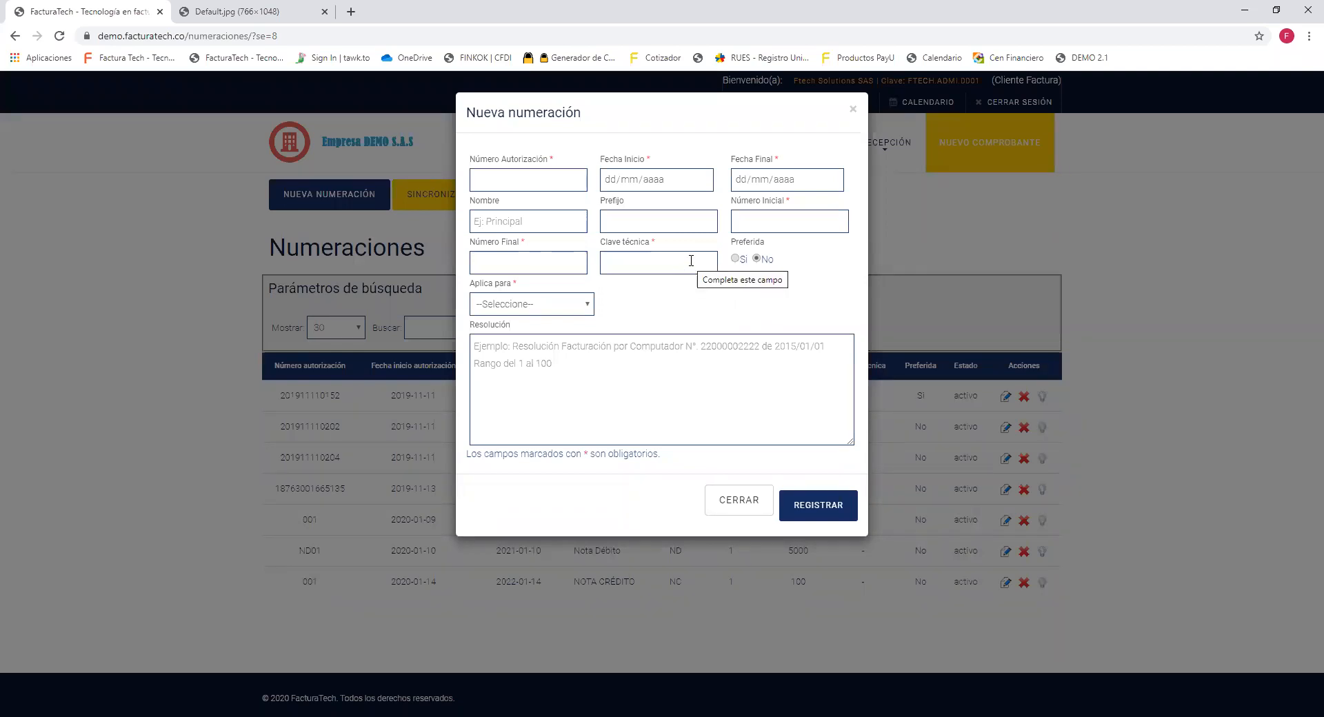
{"action": "left_click", "coordinate": [546, 178]}
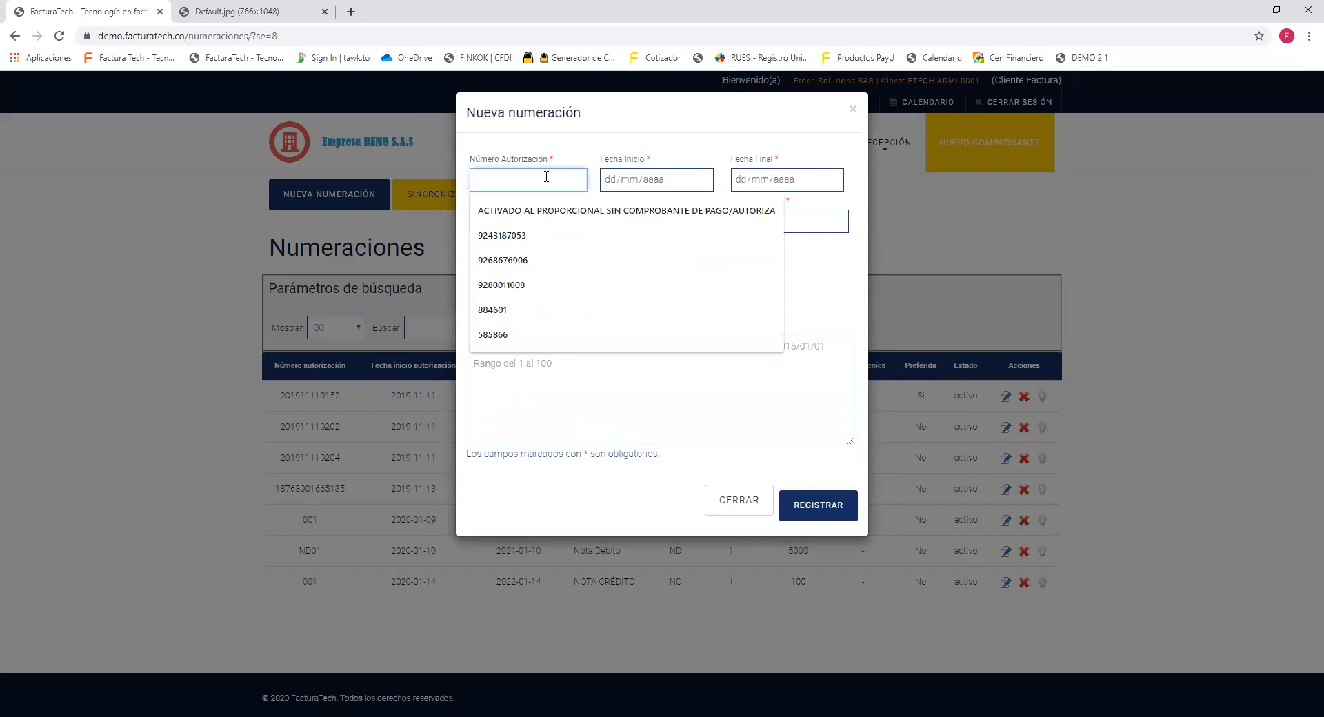
{"action": "type", "text": "NC"}
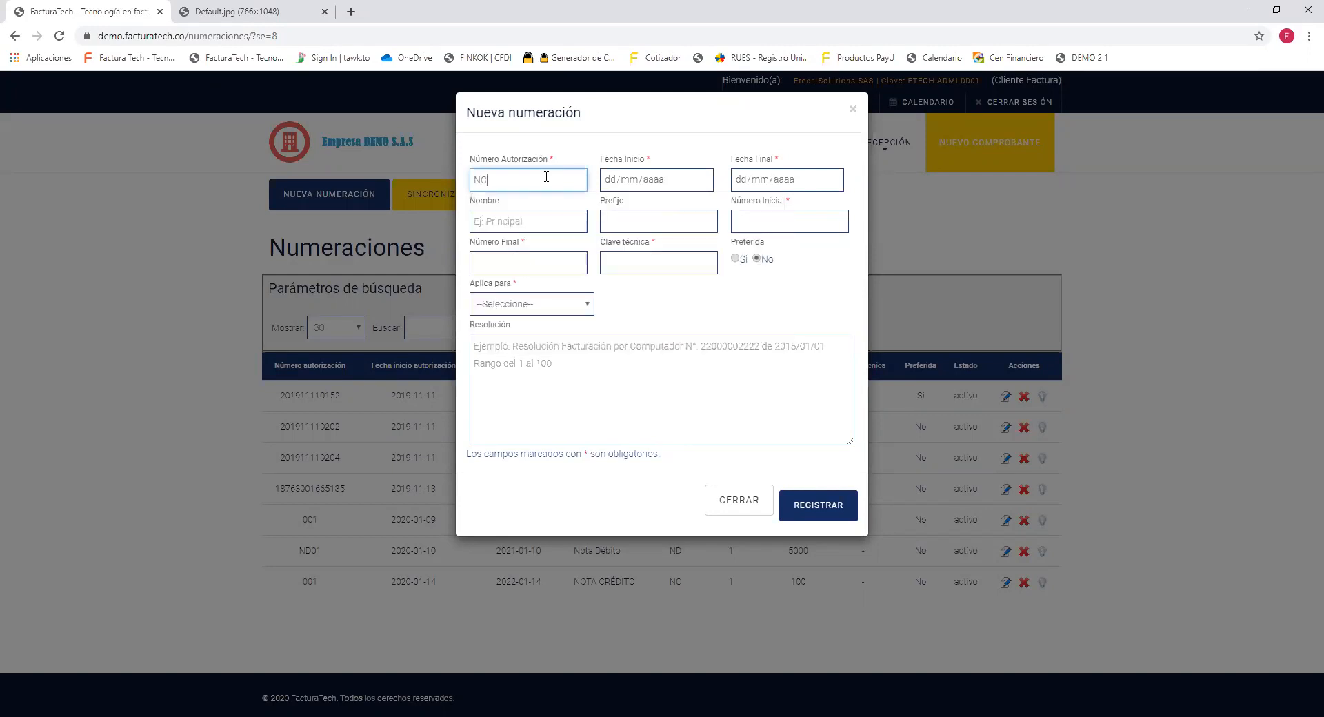
{"action": "type", "text": "1000"}
{"action": "double_click", "coordinate": [528, 178]}
{"action": "type", "text": "0001"}
Set the validity period from 15/01/2020 to 15/01/2022 using the date pickers.
{"action": "left_click", "coordinate": [702, 180]}
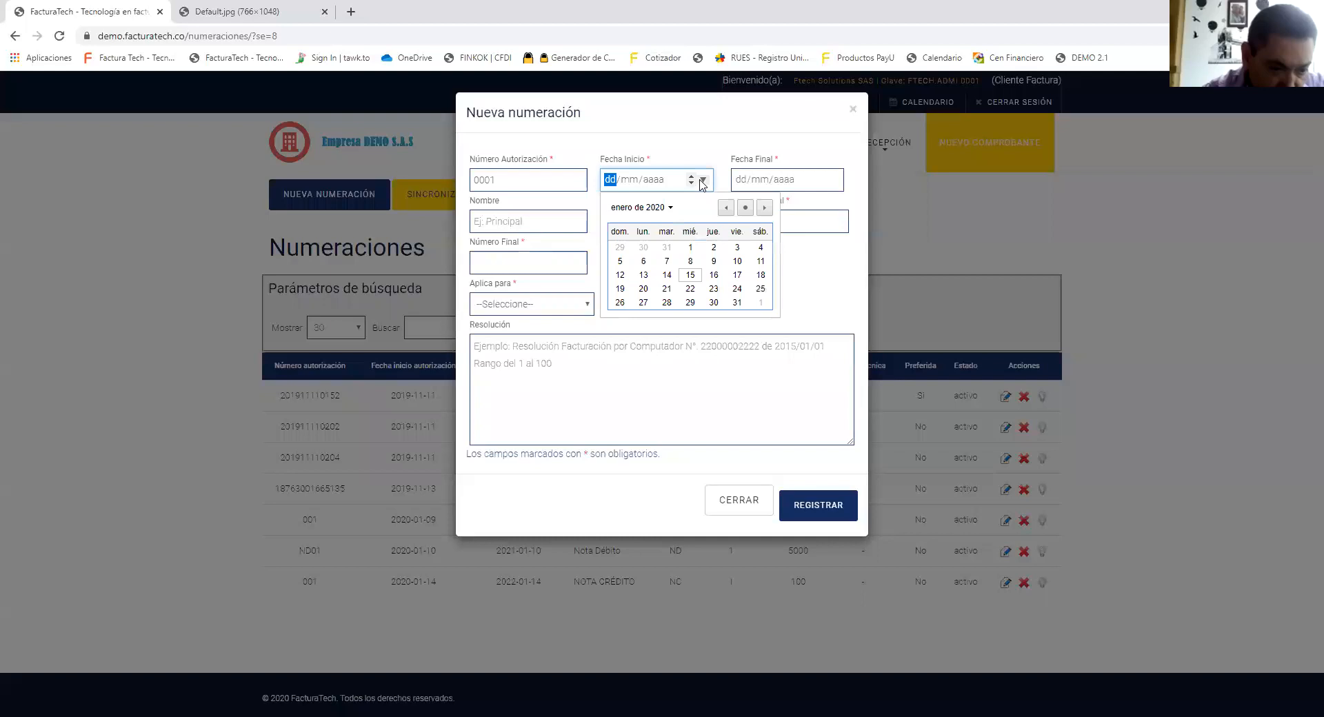
{"action": "left_click", "coordinate": [690, 274]}
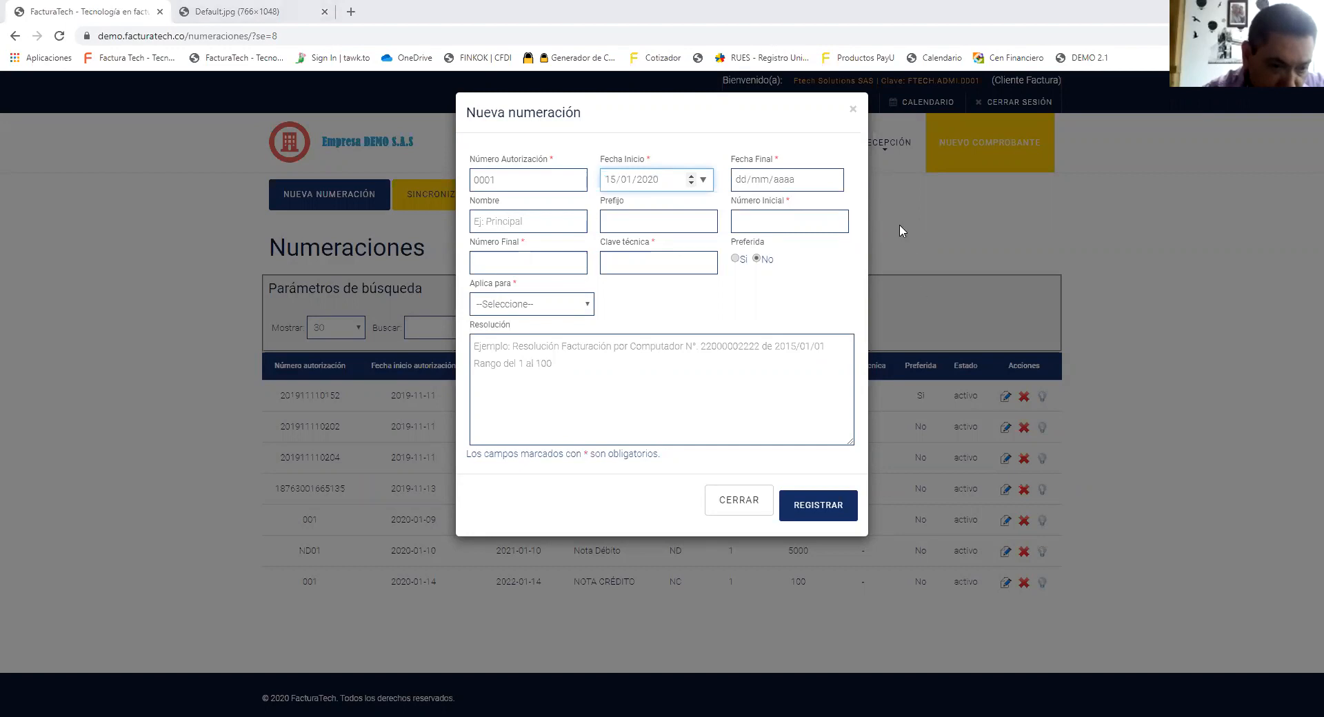
{"action": "left_click", "coordinate": [835, 180]}
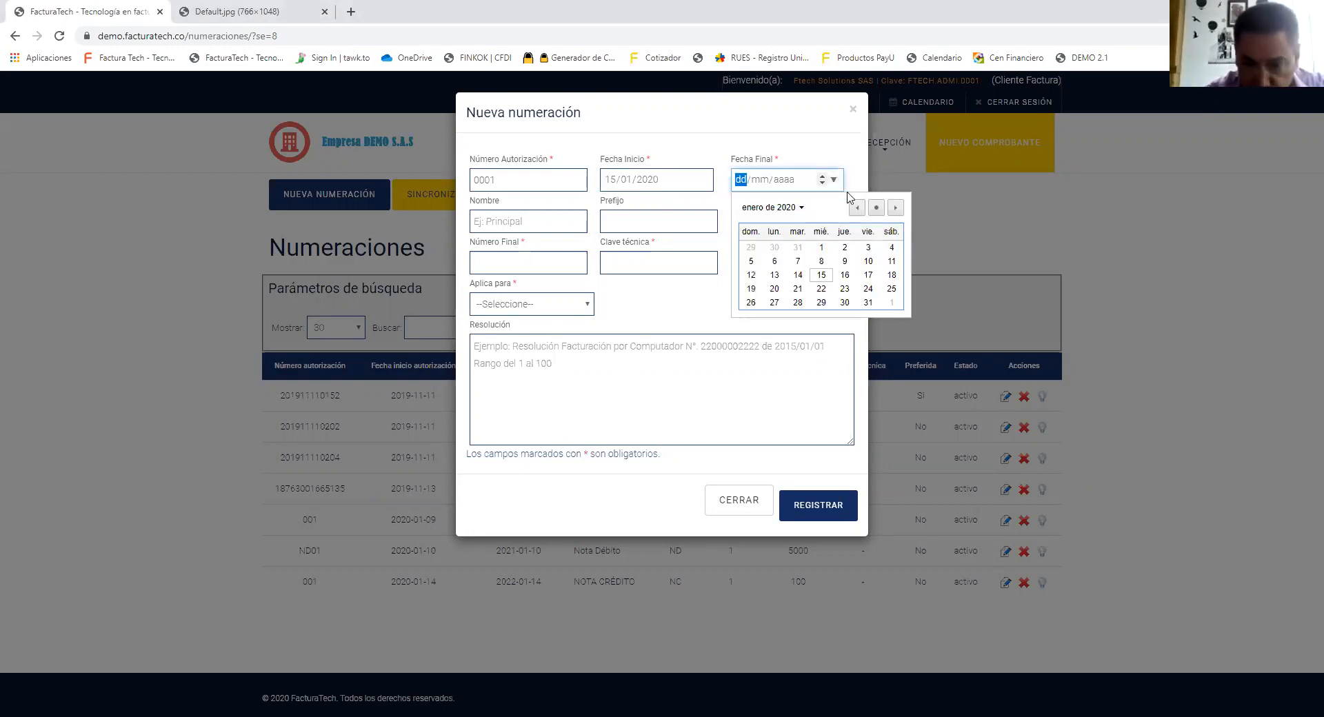
{"action": "left_click", "coordinate": [798, 209]}
{"action": "left_click_drag", "start_coordinate": [901, 274], "coordinate": [898, 282]}
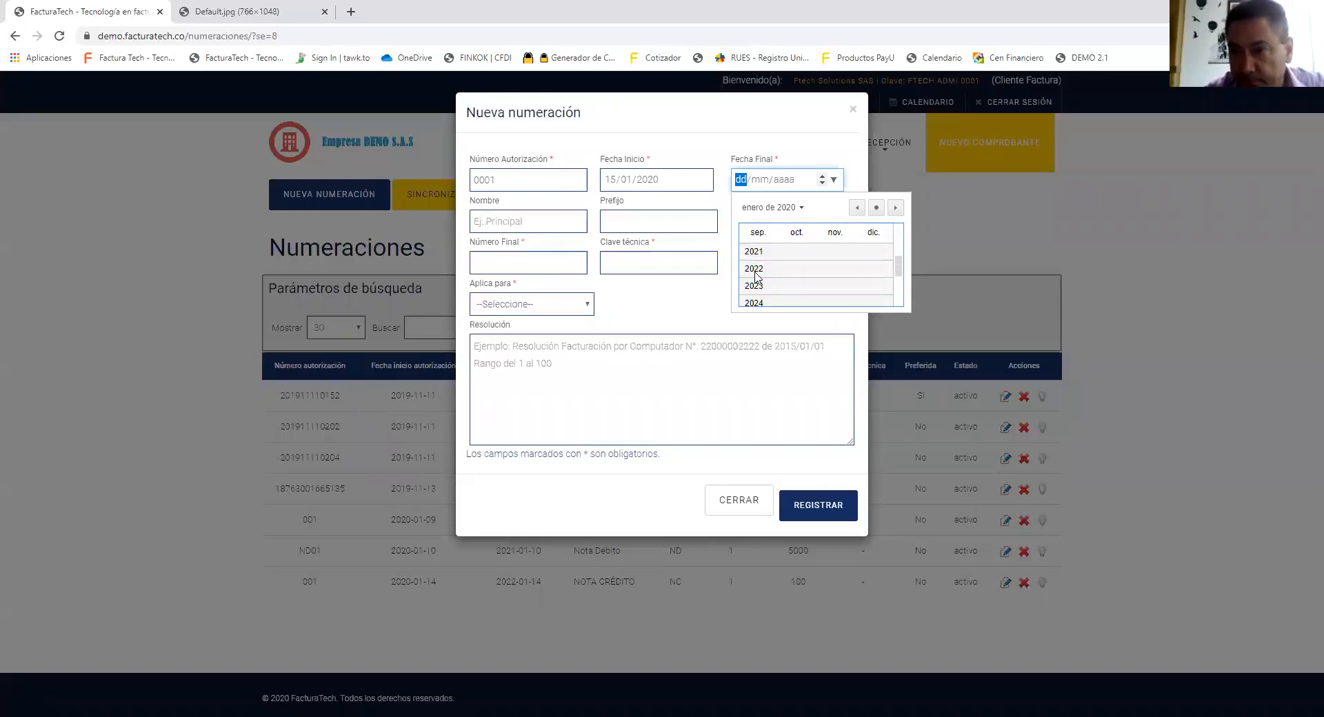
{"action": "left_click", "coordinate": [754, 272]}
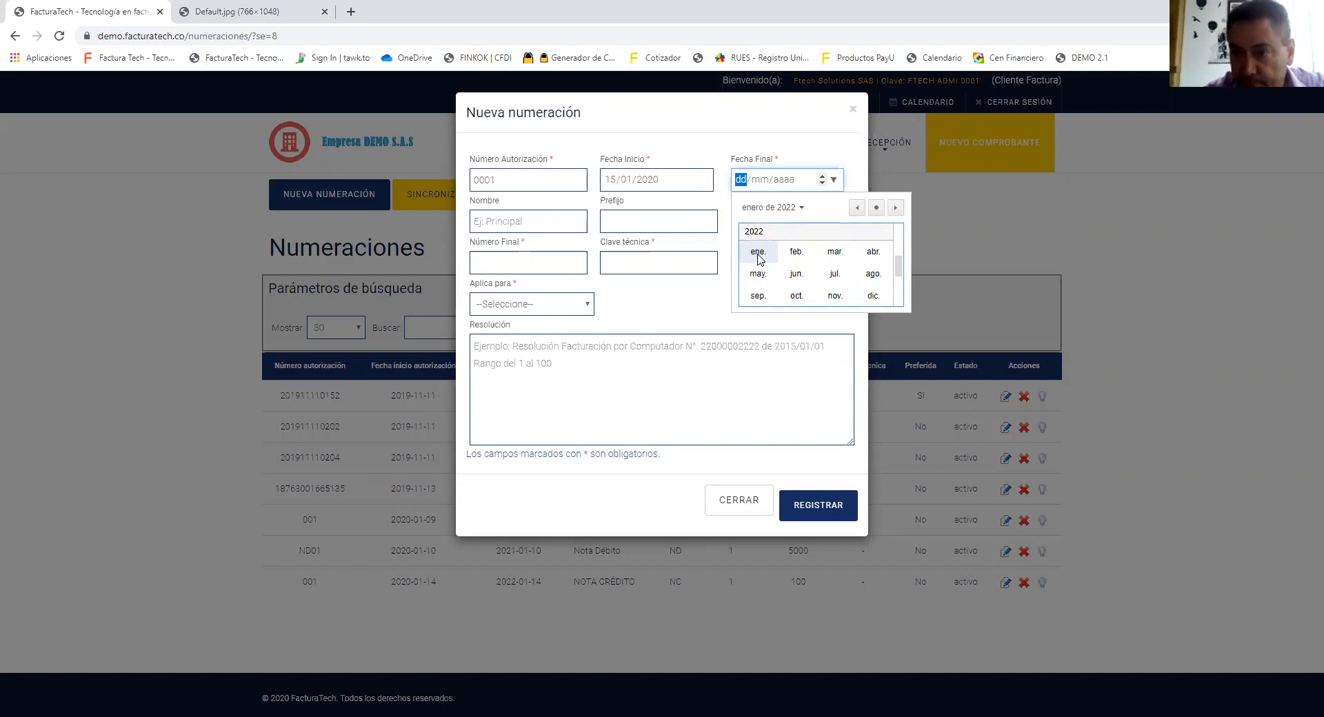
{"action": "left_click", "coordinate": [758, 254]}
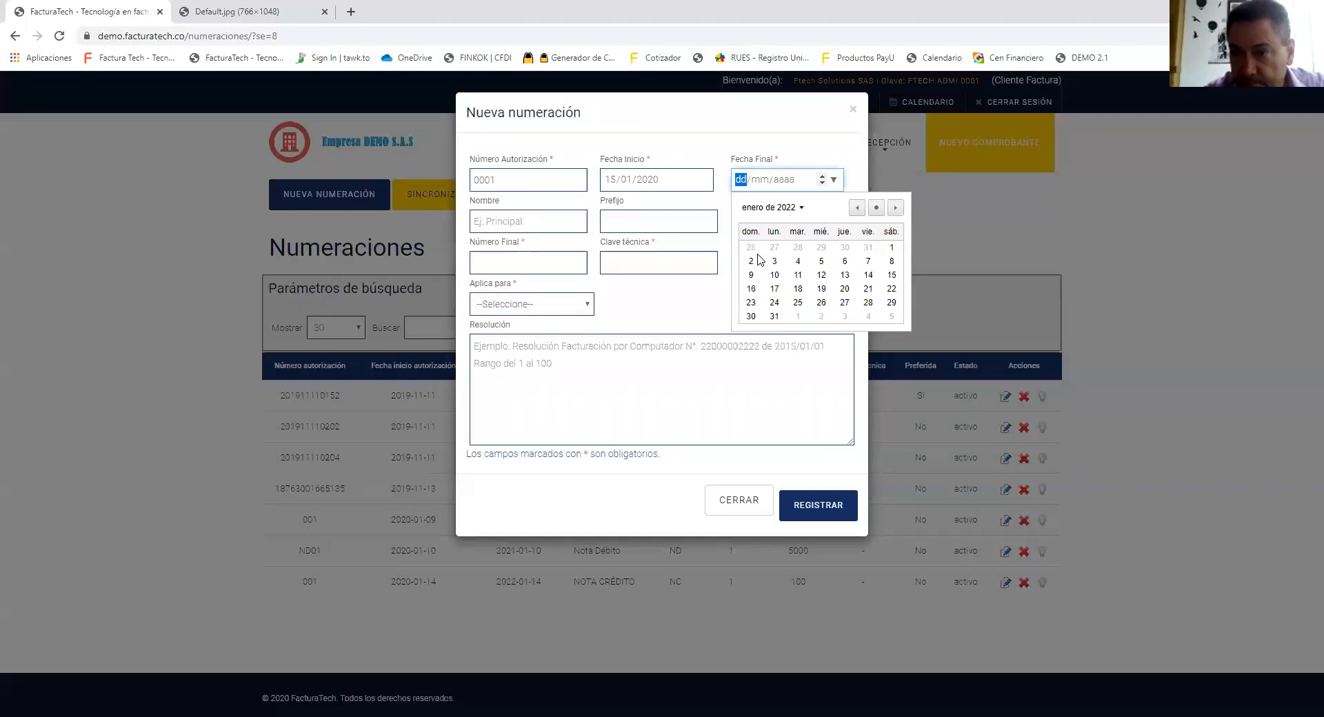
{"action": "left_click", "coordinate": [891, 276]}
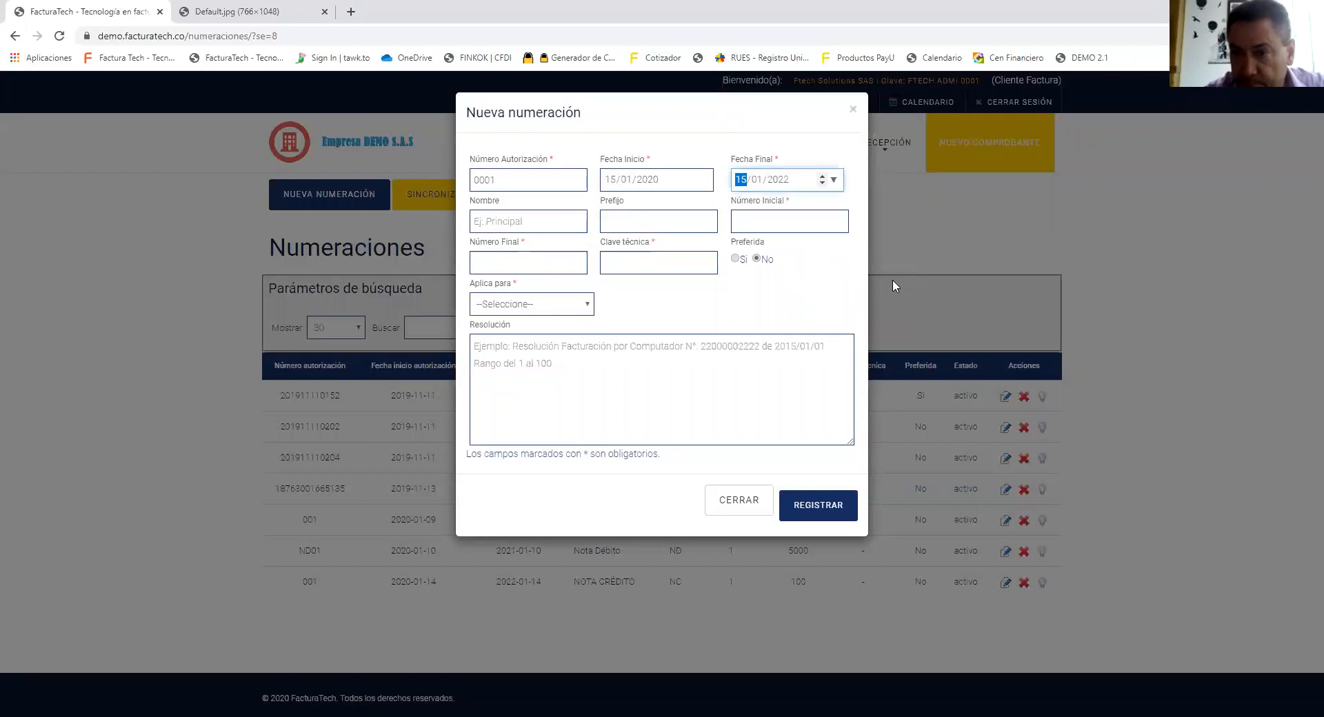
Review the day, month and year of the start and end dates.
{"action": "left_click", "coordinate": [609, 181]}
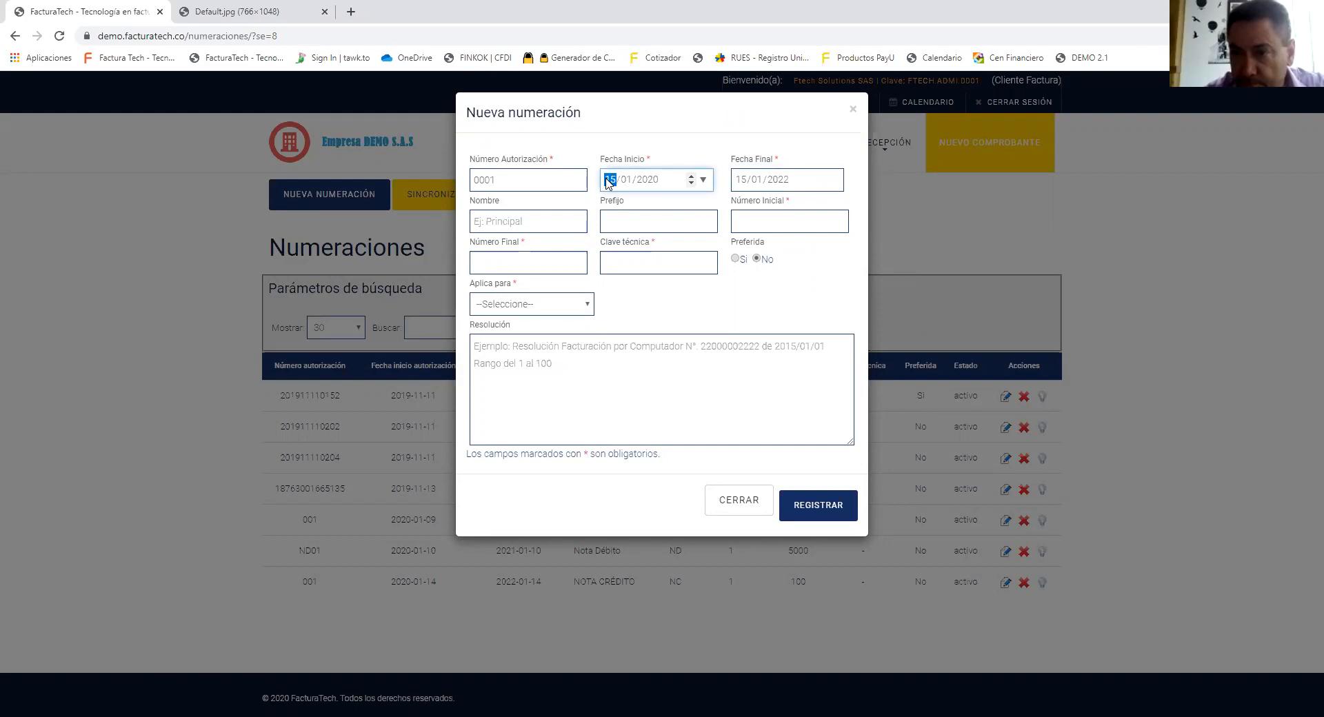
{"action": "left_click", "coordinate": [628, 182]}
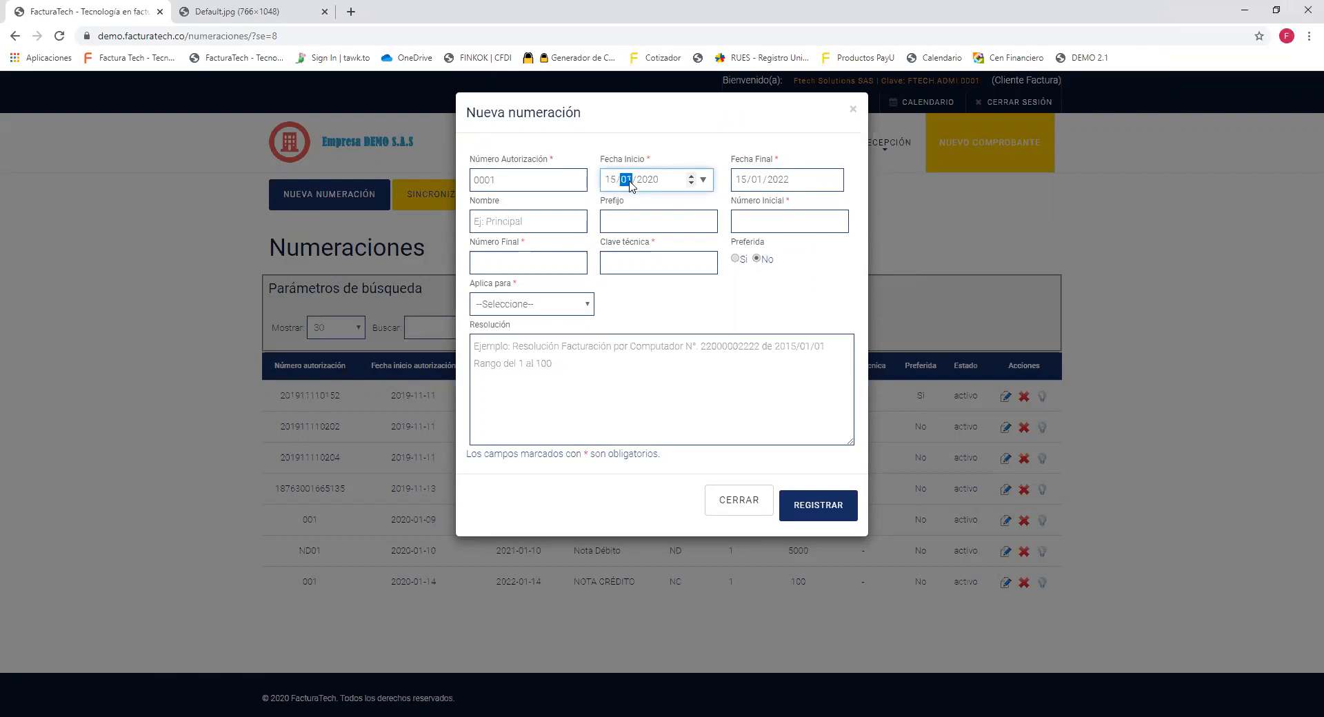
{"action": "left_click", "coordinate": [645, 183]}
{"action": "left_click", "coordinate": [783, 181]}
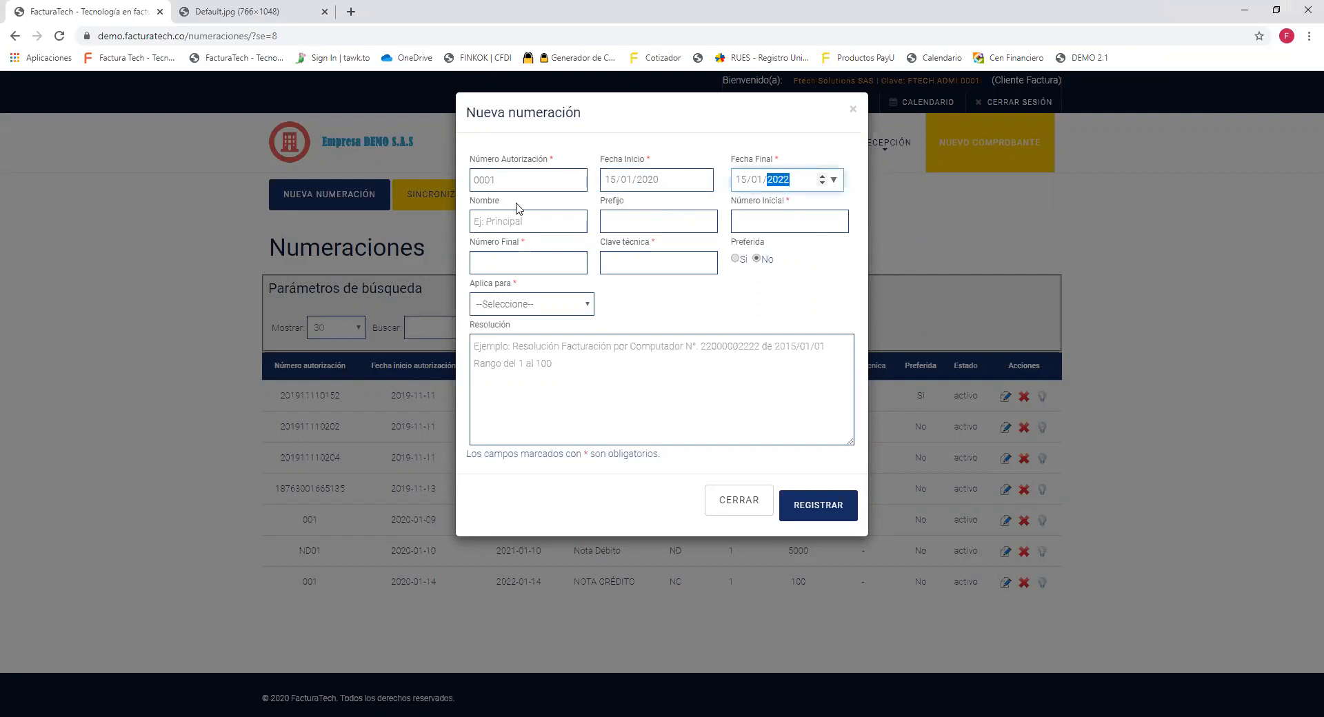
{"action": "left_click", "coordinate": [495, 222]}
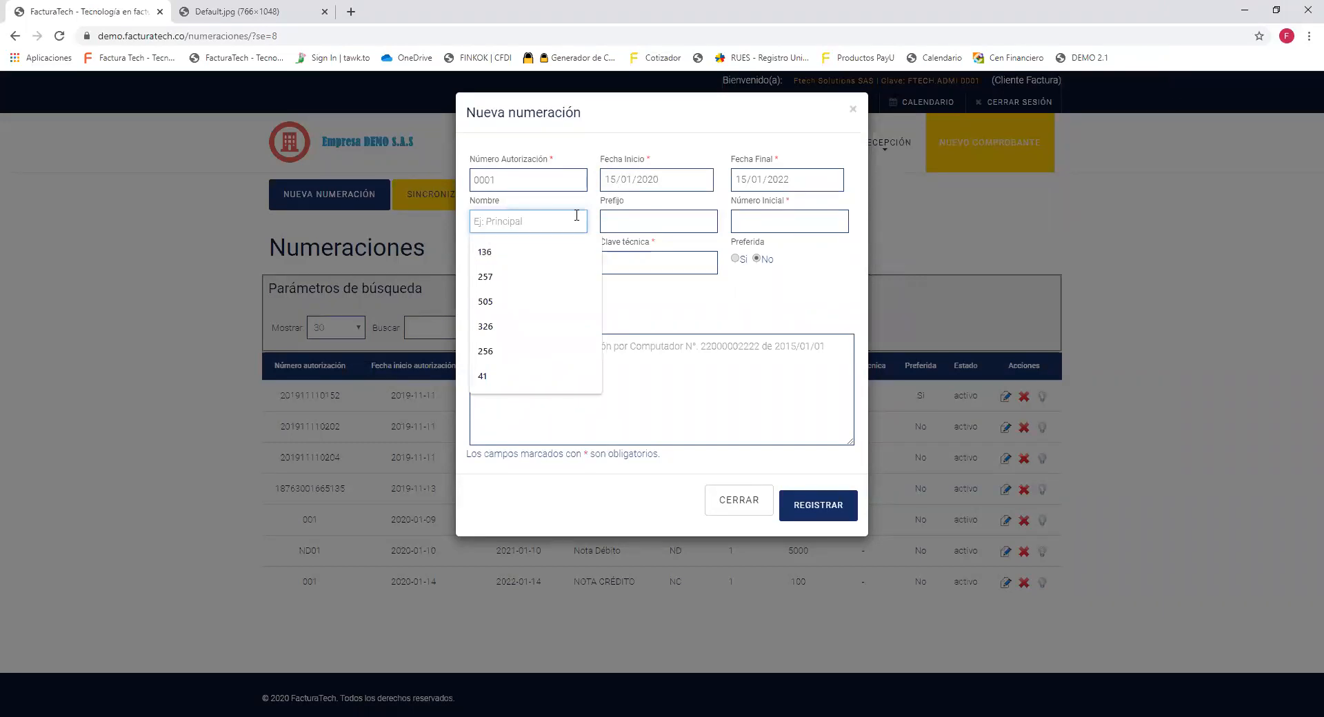
Name the range NOTA CRED01 and enter '-' as the technical key.
{"action": "type", "text": "NOTA C"}
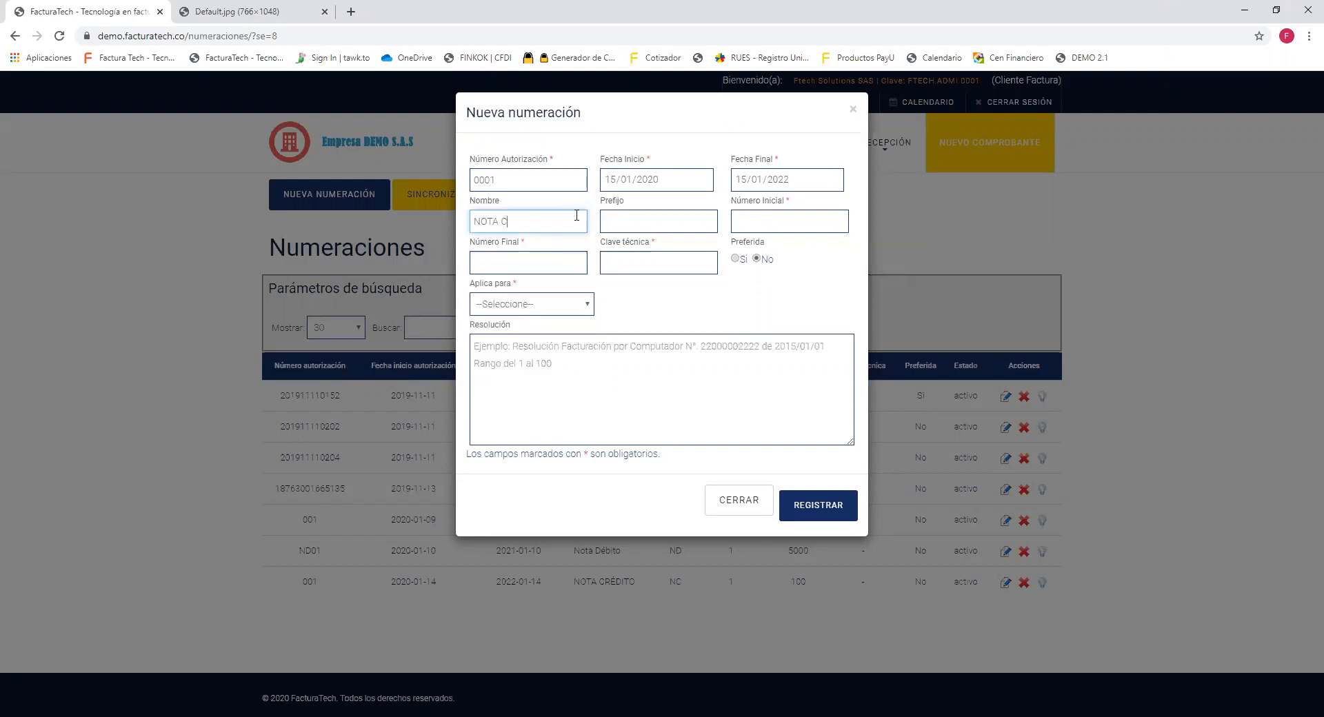
{"action": "type", "text": "RED01"}
{"action": "left_click", "coordinate": [631, 260]}
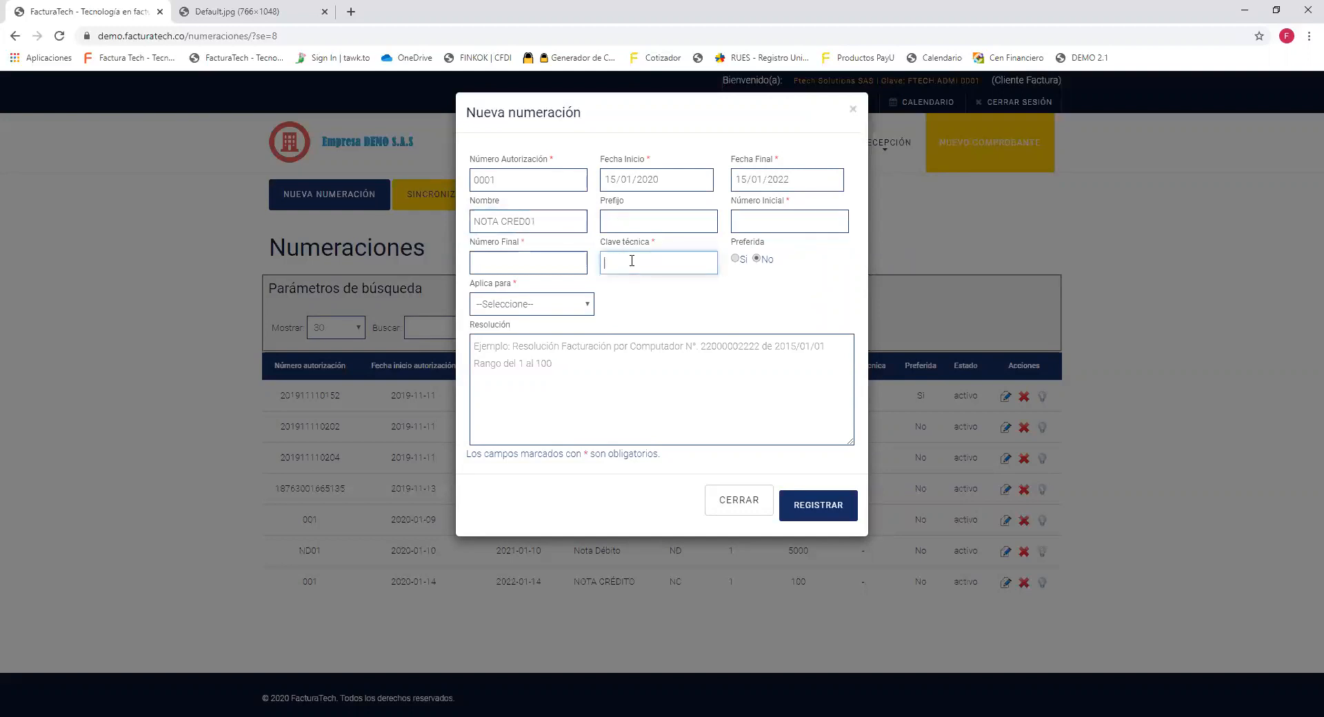
{"action": "type", "text": "-"}
Set Aplica para to Nota de crédito and point out the prefix and number fields.
{"action": "left_click", "coordinate": [586, 304]}
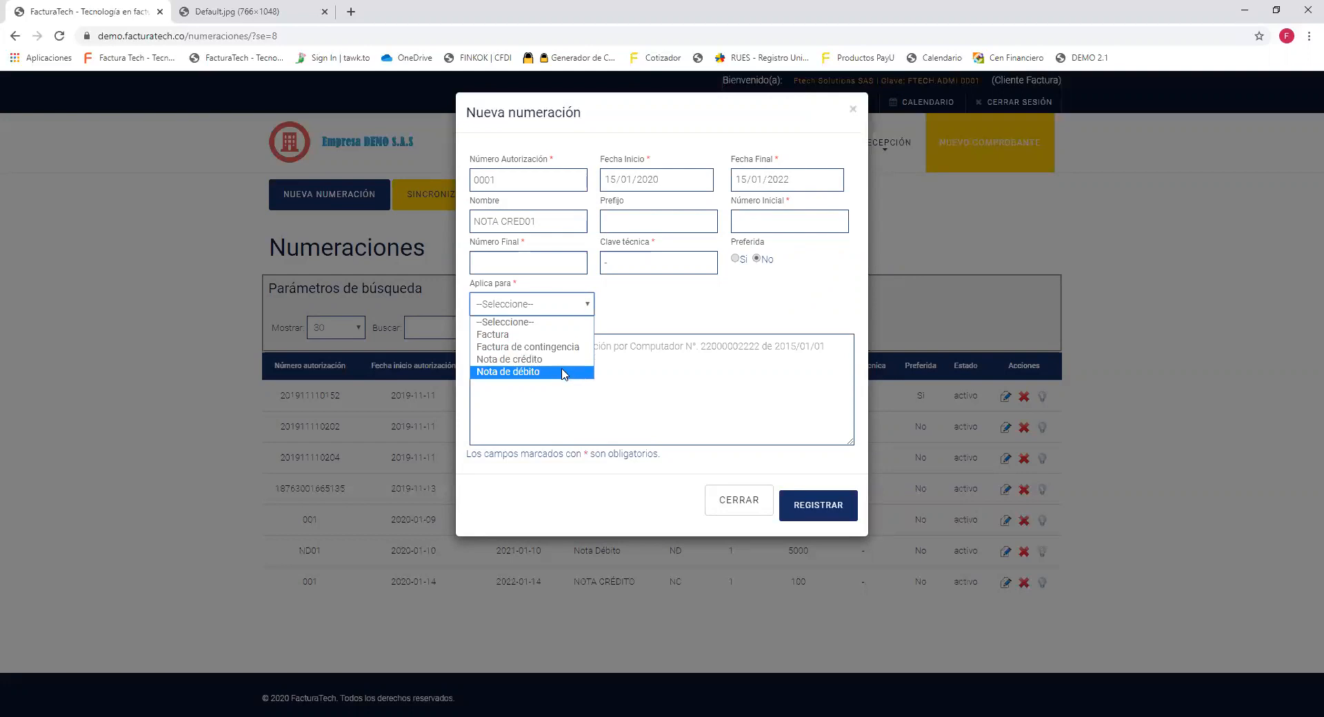
{"action": "left_click", "coordinate": [567, 361]}
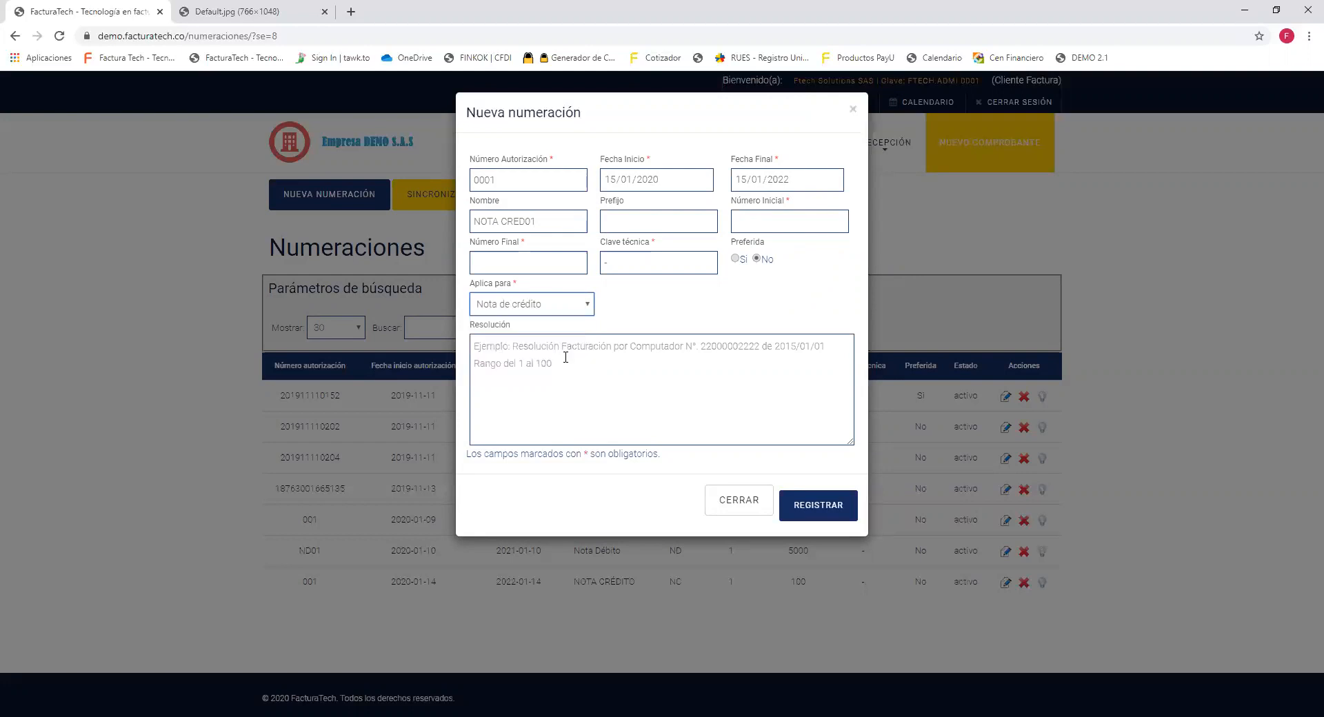
{"action": "left_click_drag", "start_coordinate": [600, 202], "coordinate": [628, 213]}
{"action": "left_click_drag", "start_coordinate": [729, 201], "coordinate": [784, 208]}
{"action": "left_click_drag", "start_coordinate": [473, 245], "coordinate": [532, 247]}
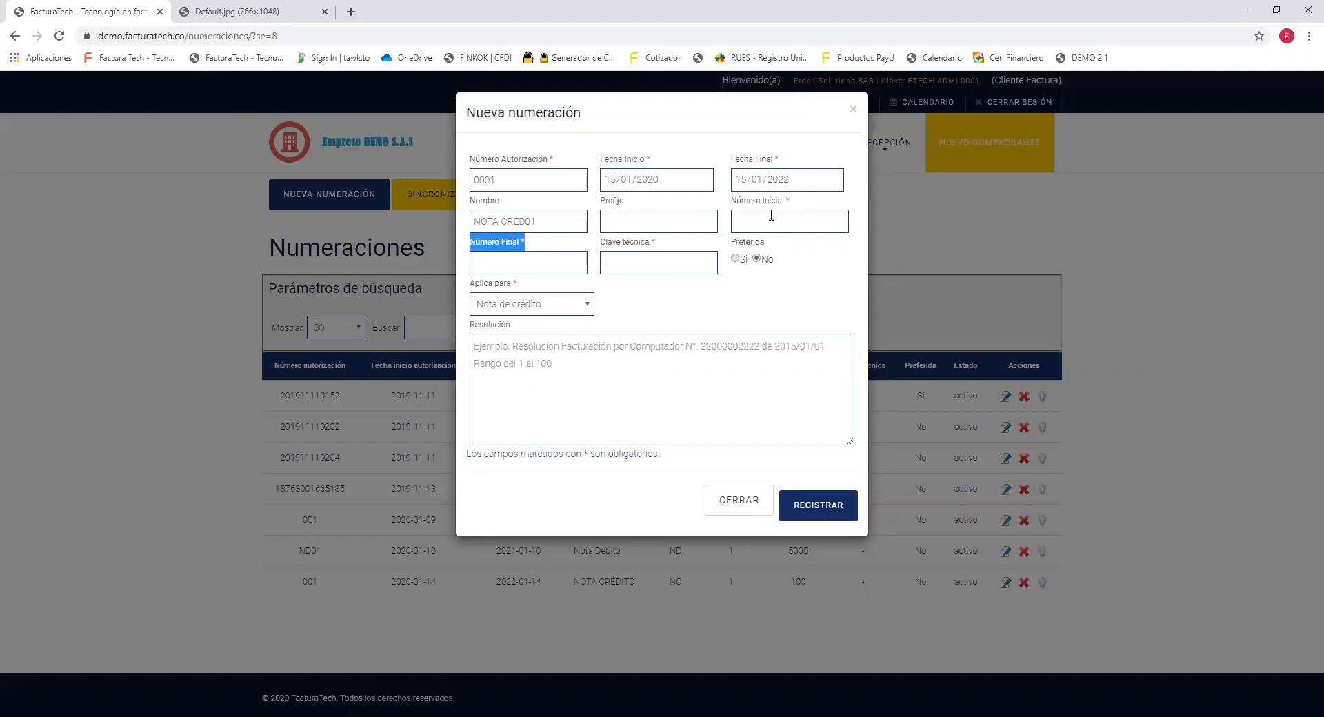
{"action": "left_click", "coordinate": [632, 202]}
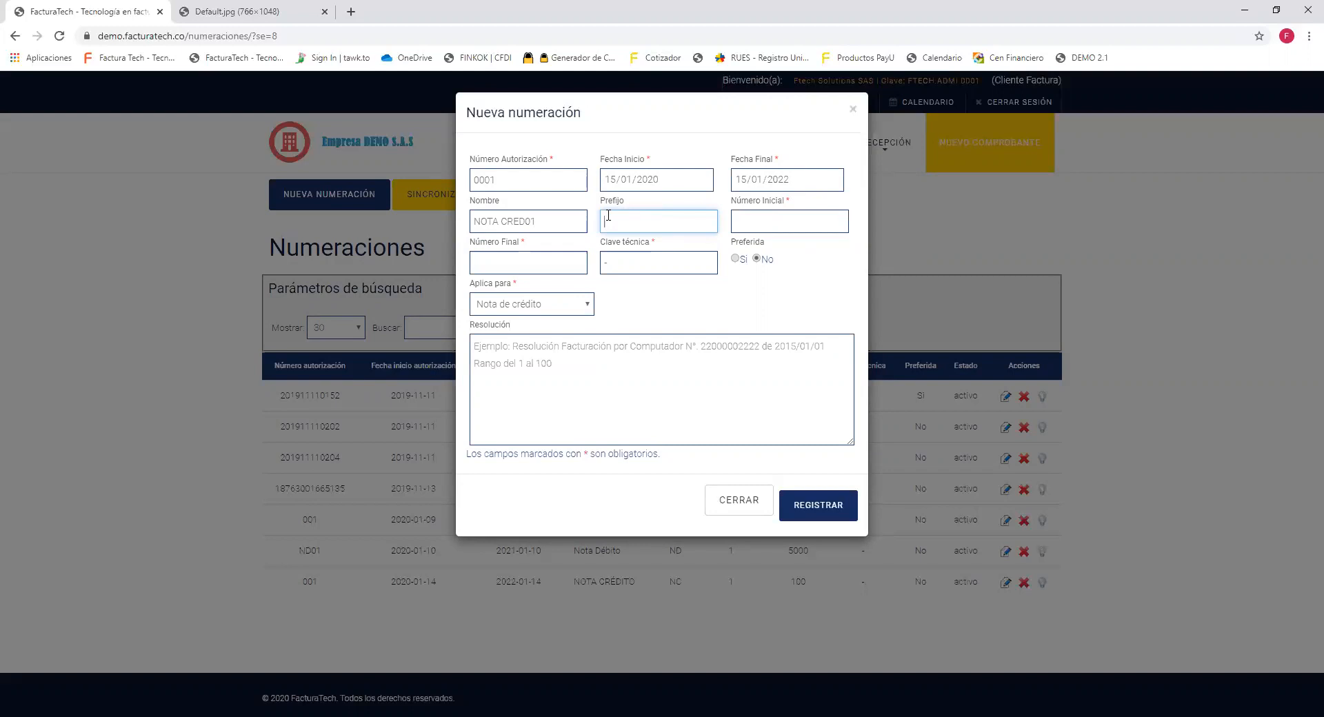
Enter prefix NC, starting number 1 and final number 100.
{"action": "type", "text": "NC"}
{"action": "key", "text": "BackSpace"}
{"action": "type", "text": "D"}
{"action": "key", "text": "BackSpace"}
{"action": "type", "text": "C"}
{"action": "left_click", "coordinate": [820, 215]}
{"action": "type", "text": "1"}
{"action": "left_click", "coordinate": [553, 272]}
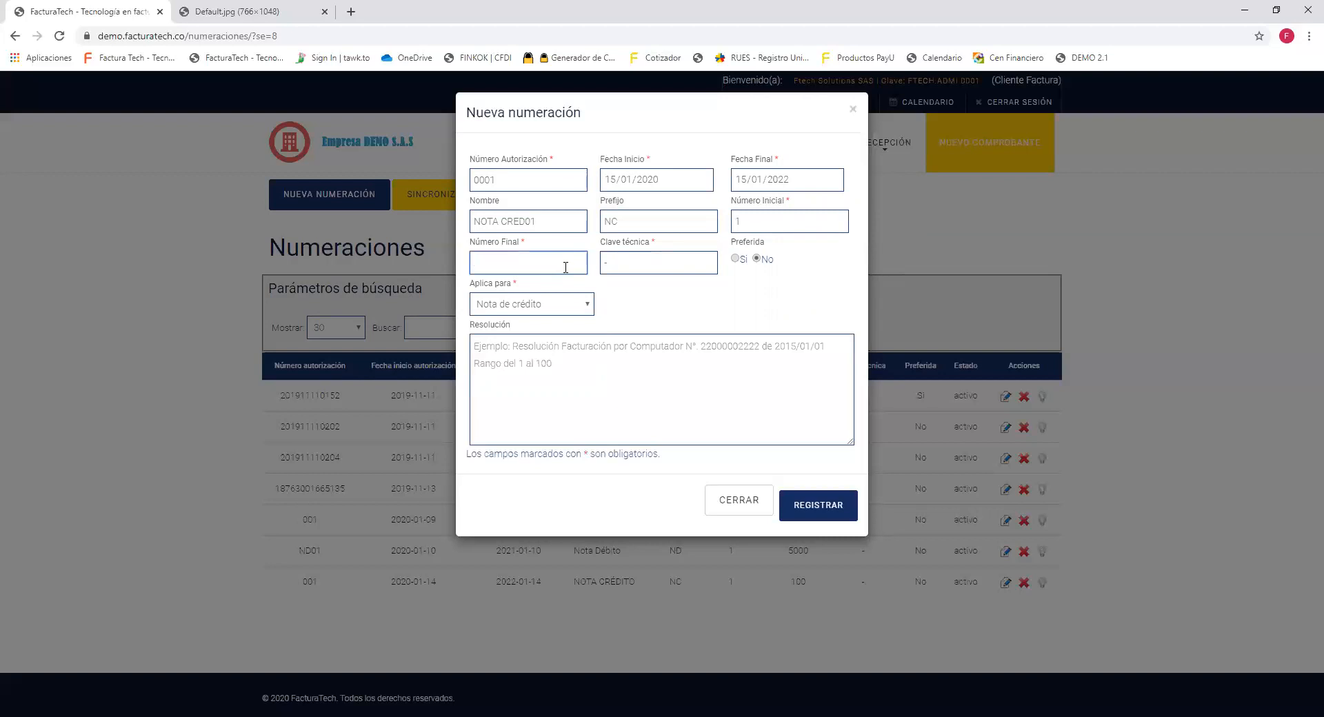
{"action": "type", "text": "100"}
Register NOTA CRED01, then point out the success message, authorization number and name.
{"action": "left_click", "coordinate": [848, 515]}
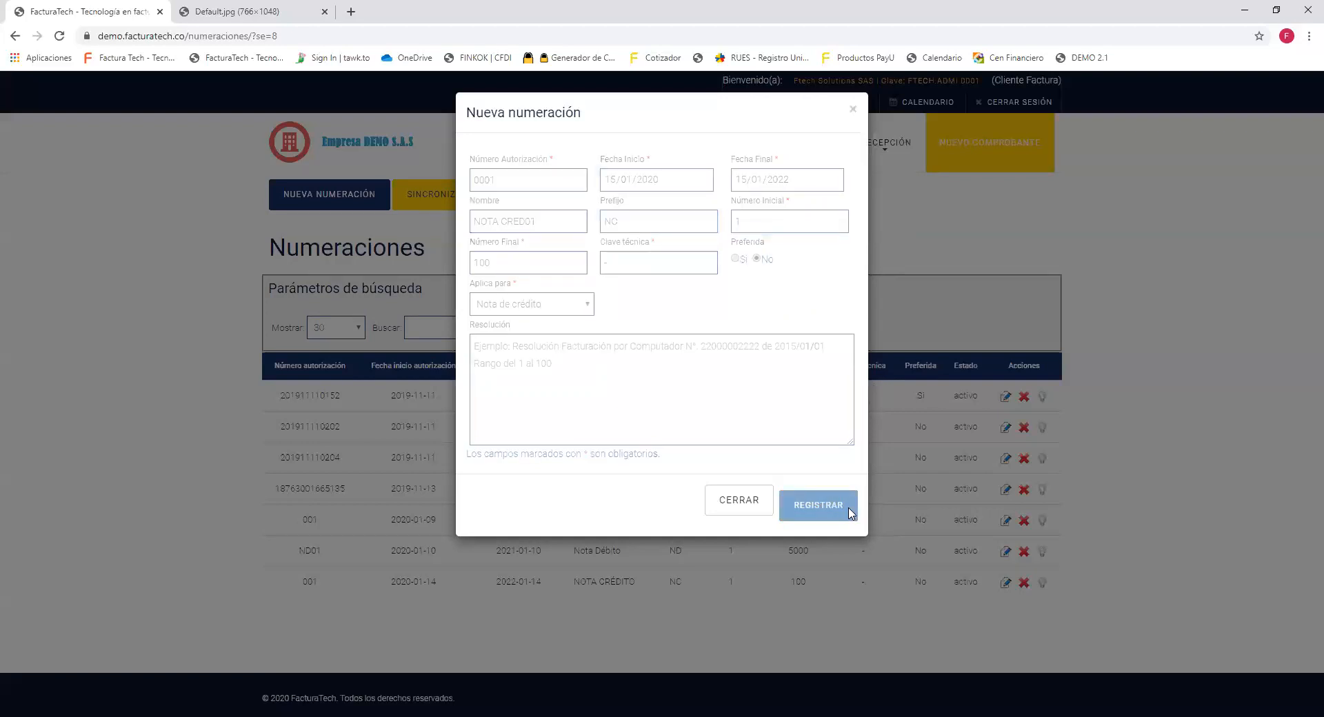
{"action": "left_click_drag", "start_coordinate": [644, 162], "coordinate": [474, 170]}
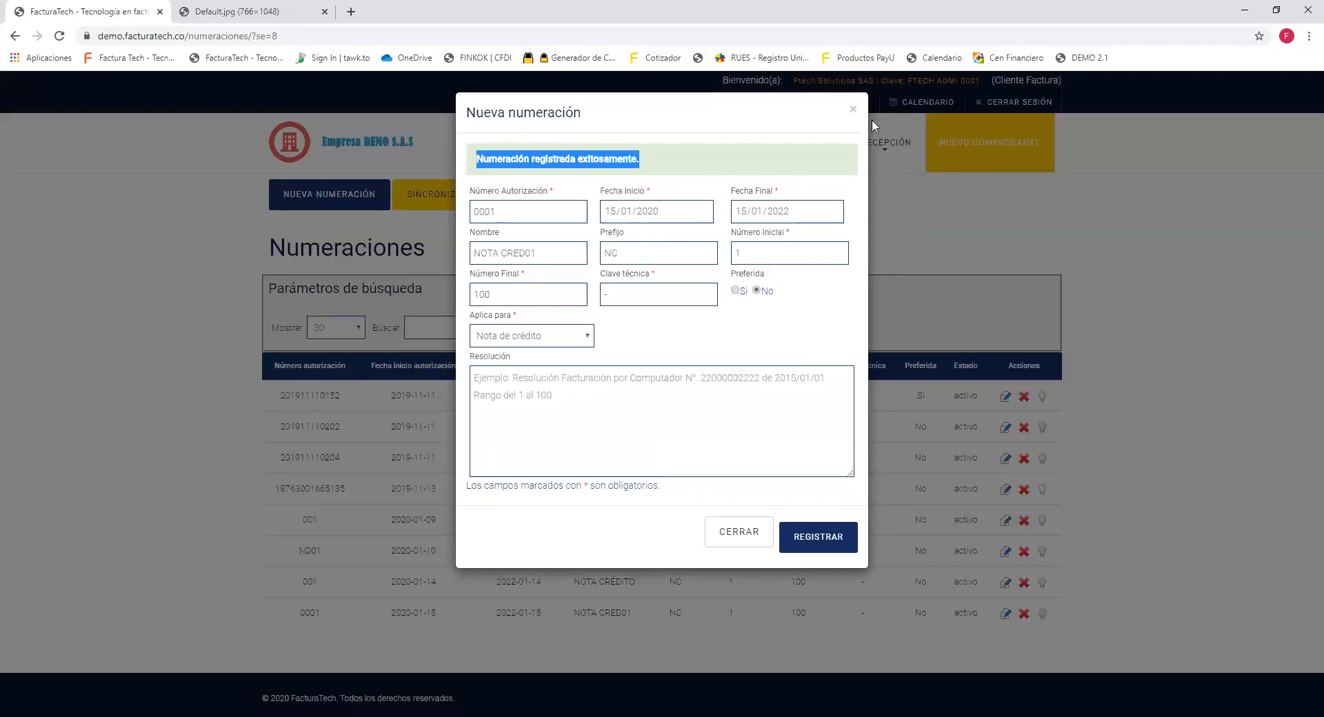
{"action": "left_click", "coordinate": [539, 212]}
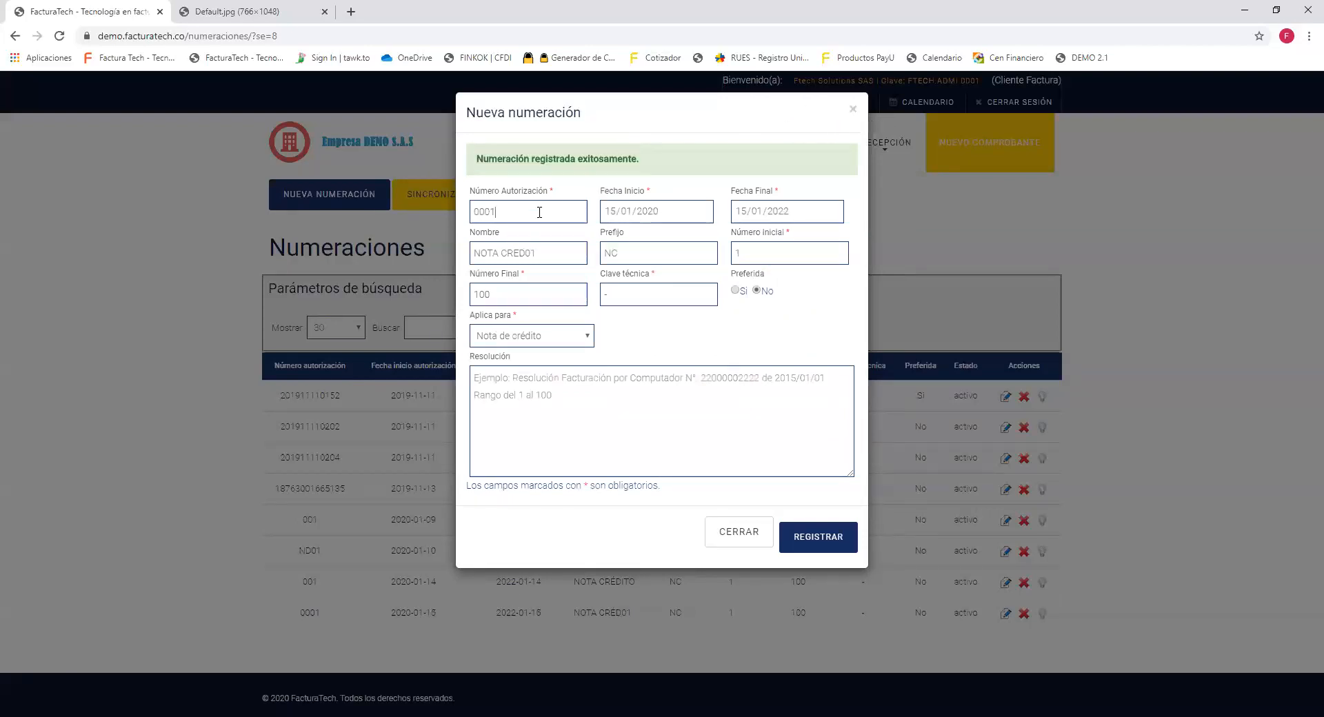
{"action": "left_click", "coordinate": [553, 256]}
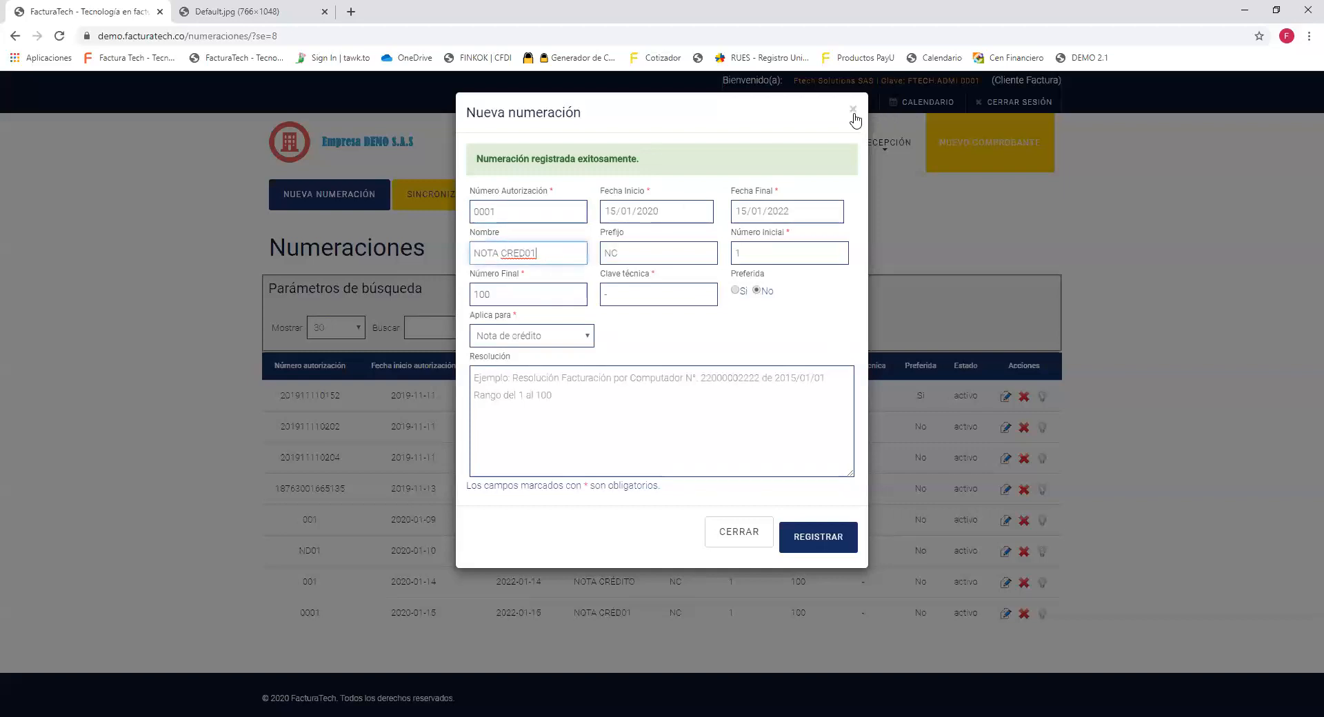
Change the prefix to ND, Aplica para to Nota de débito, and name to NOTA DEB01.
{"action": "double_click", "coordinate": [621, 254]}
{"action": "type", "text": "ND"}
{"action": "left_click", "coordinate": [562, 337]}
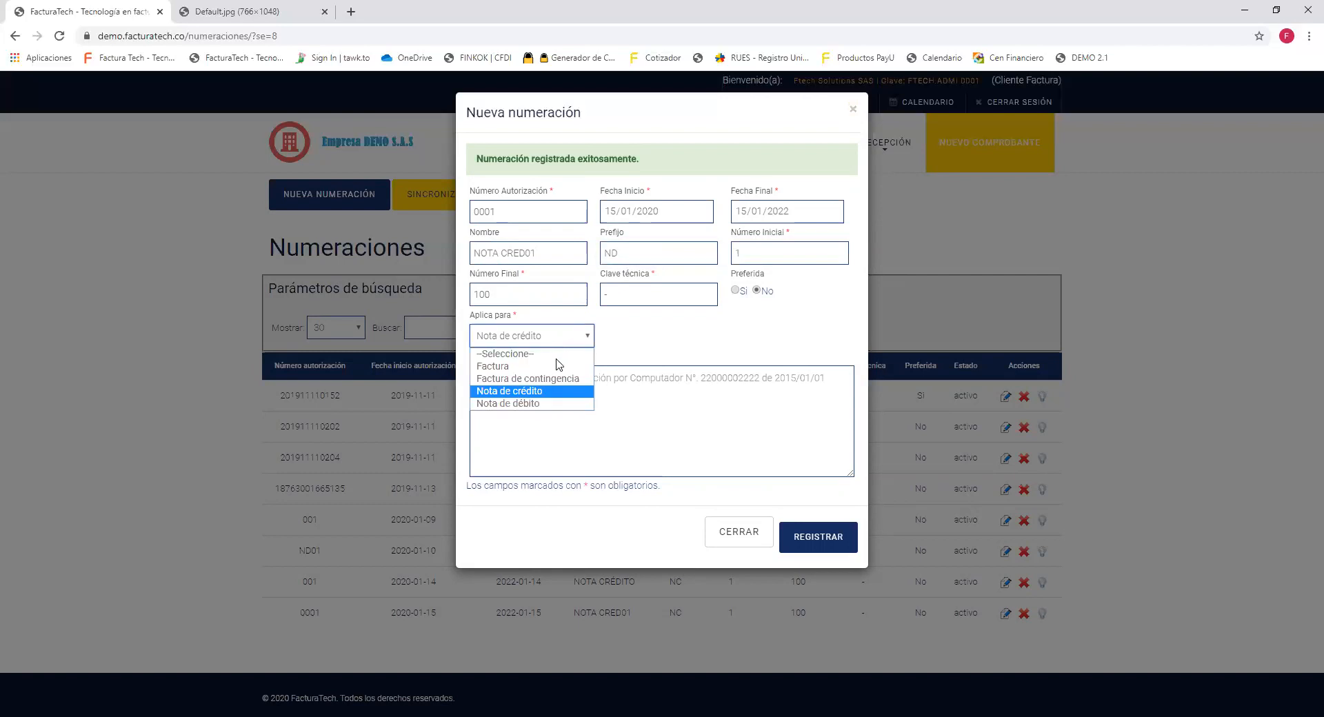
{"action": "left_click", "coordinate": [549, 402]}
{"action": "left_click_drag", "start_coordinate": [525, 253], "coordinate": [501, 253]}
{"action": "type", "text": "DEB"}
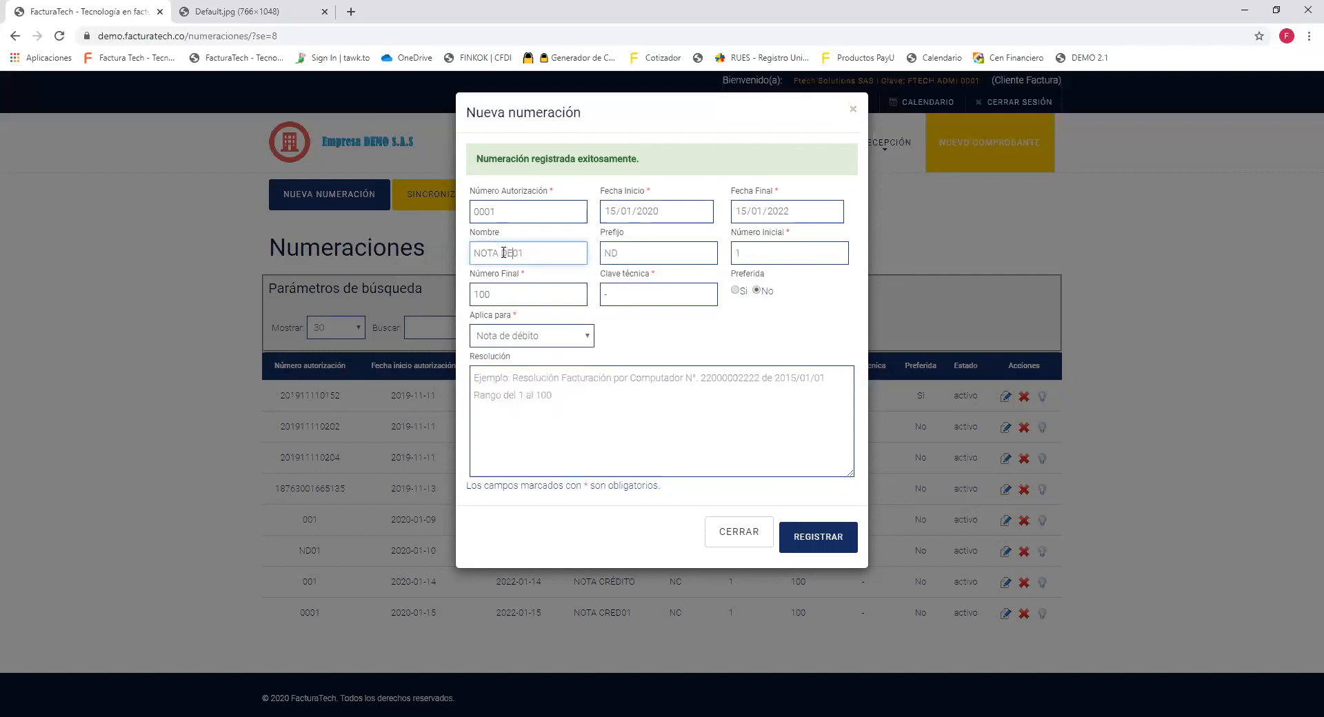
{"action": "left_click", "coordinate": [721, 344]}
Check the name, prefix and applies-to fields, then register the debit-note numbering.
{"action": "double_click", "coordinate": [484, 236]}
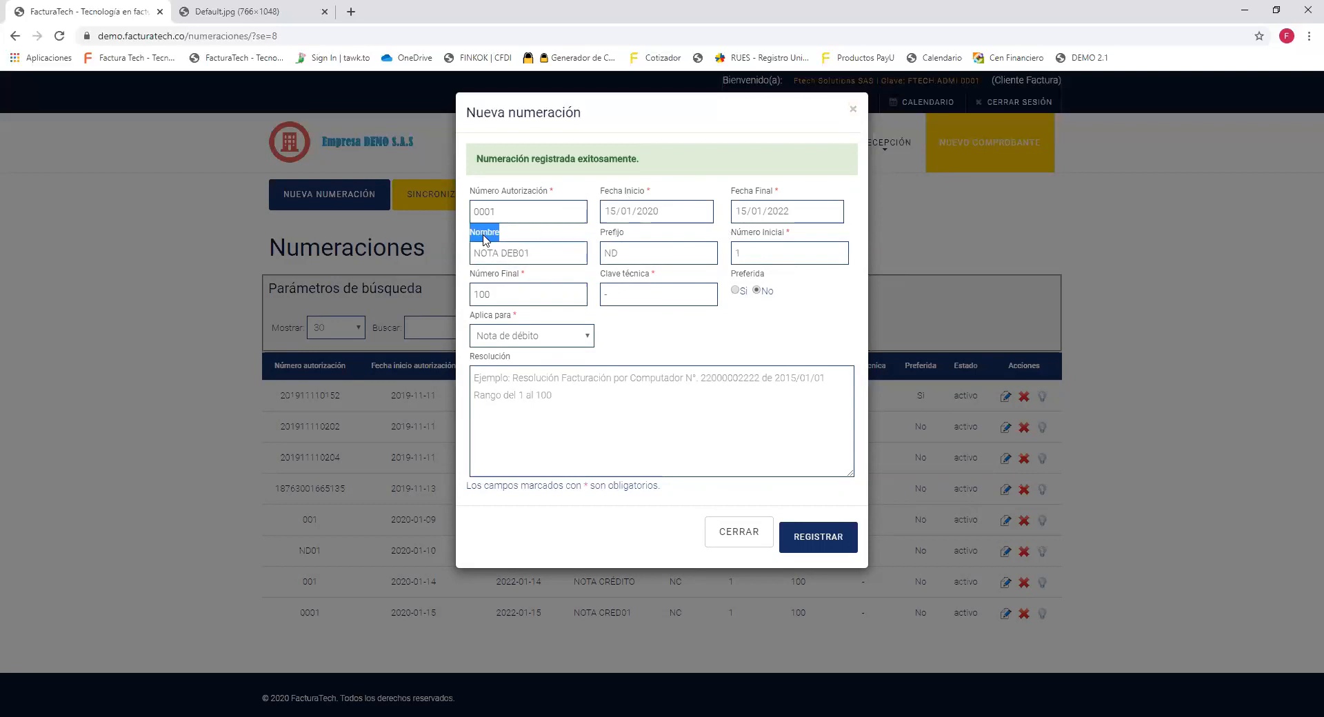
{"action": "double_click", "coordinate": [613, 234]}
{"action": "triple_click", "coordinate": [503, 322]}
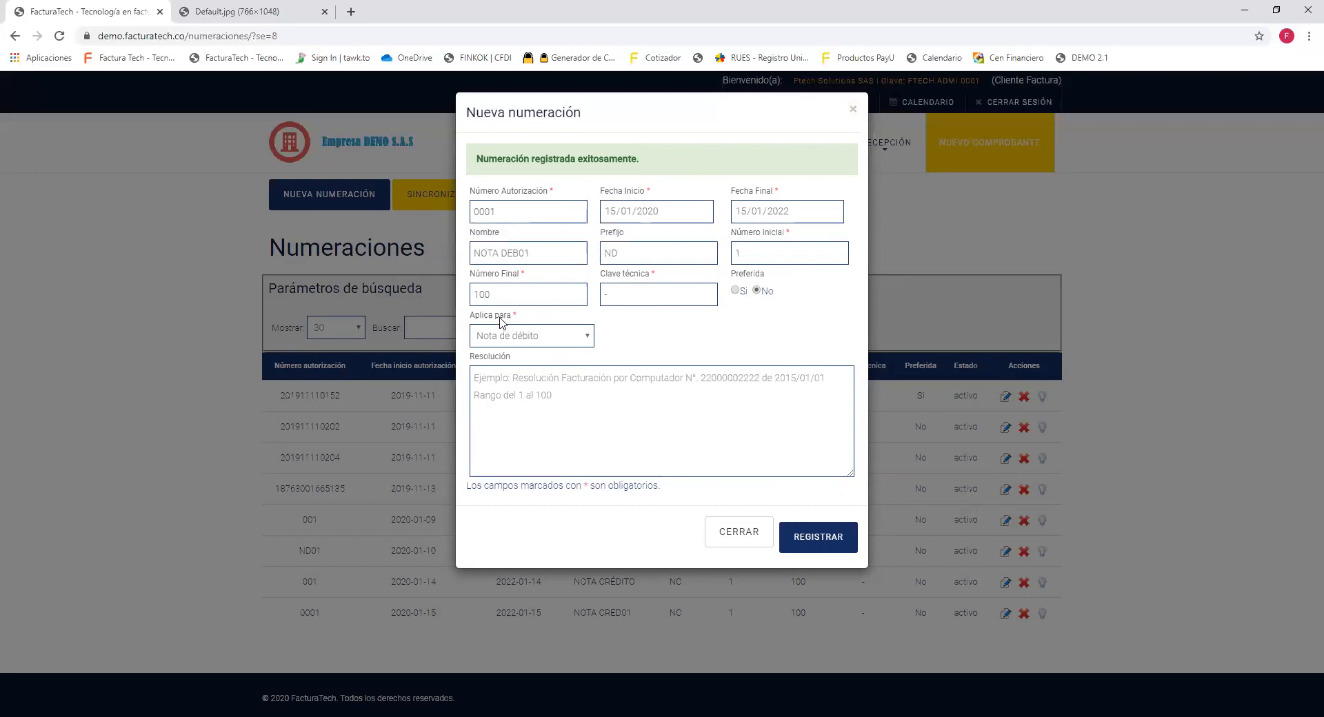
{"action": "left_click", "coordinate": [782, 368]}
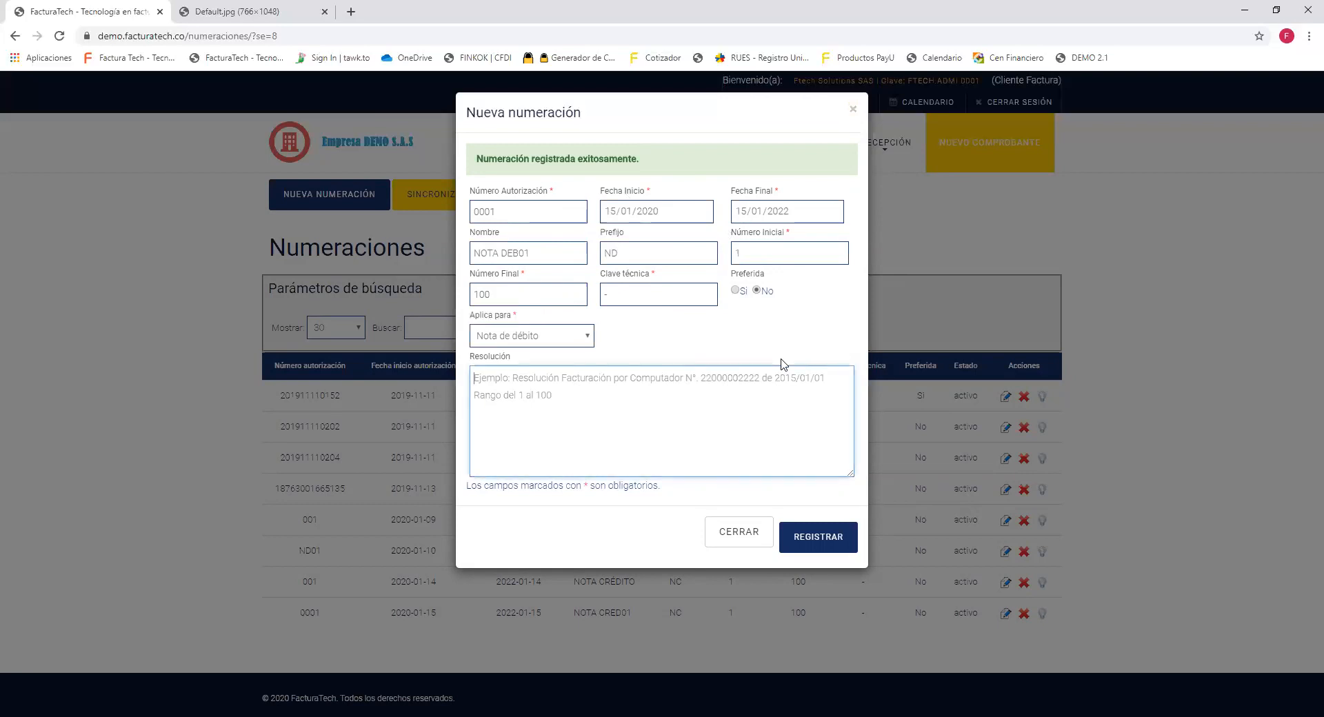
{"action": "left_click", "coordinate": [832, 534]}
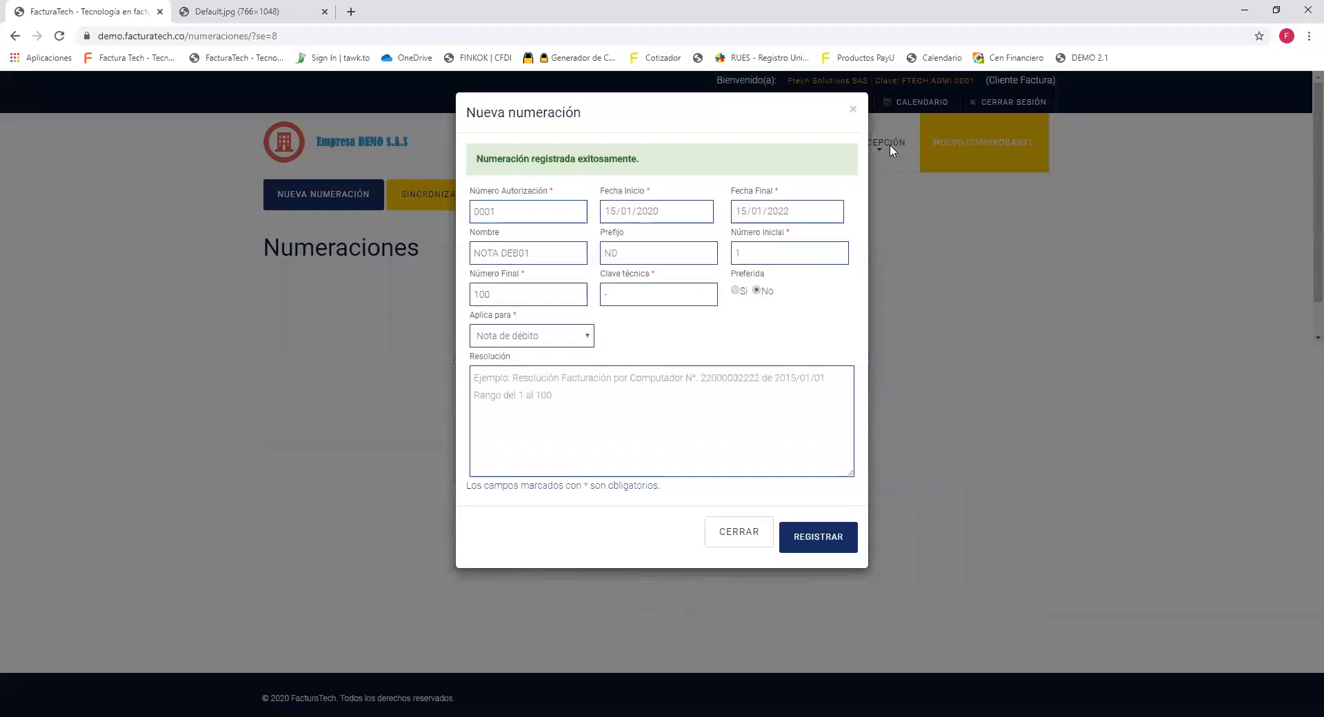
Close the Nueva numeración form and highlight the new NOTA CRED01 and NOTA DEB01 rows.
{"action": "left_click", "coordinate": [854, 108]}
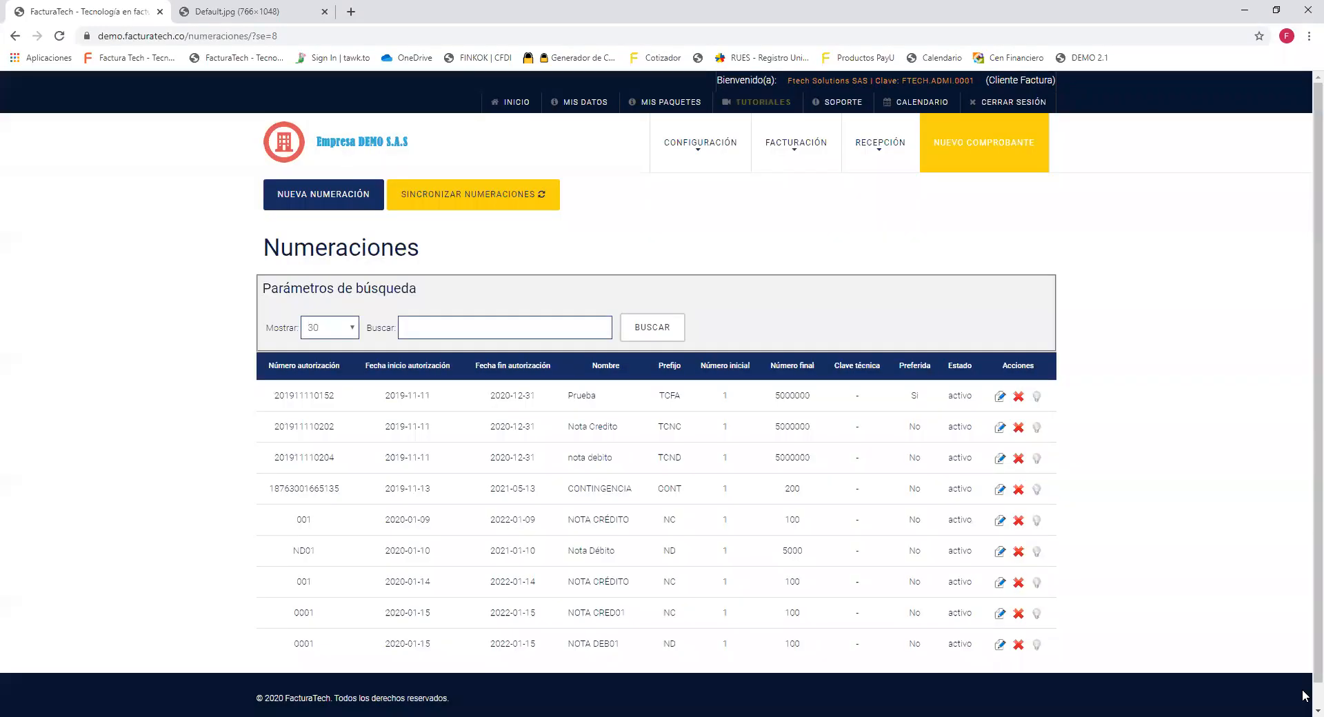
{"action": "scroll", "coordinate": [1303, 670], "scroll_direction": "down", "scroll_amount": 1}
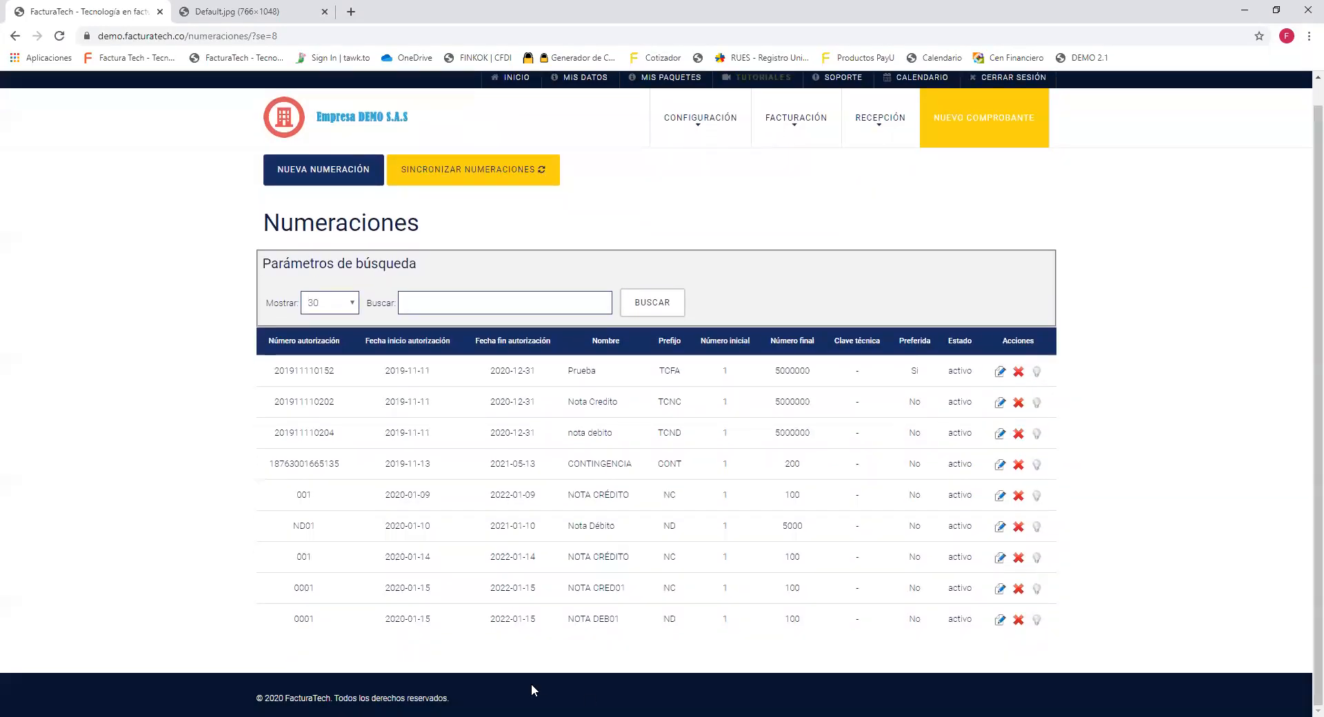
{"action": "left_click_drag", "start_coordinate": [293, 587], "coordinate": [1033, 633]}
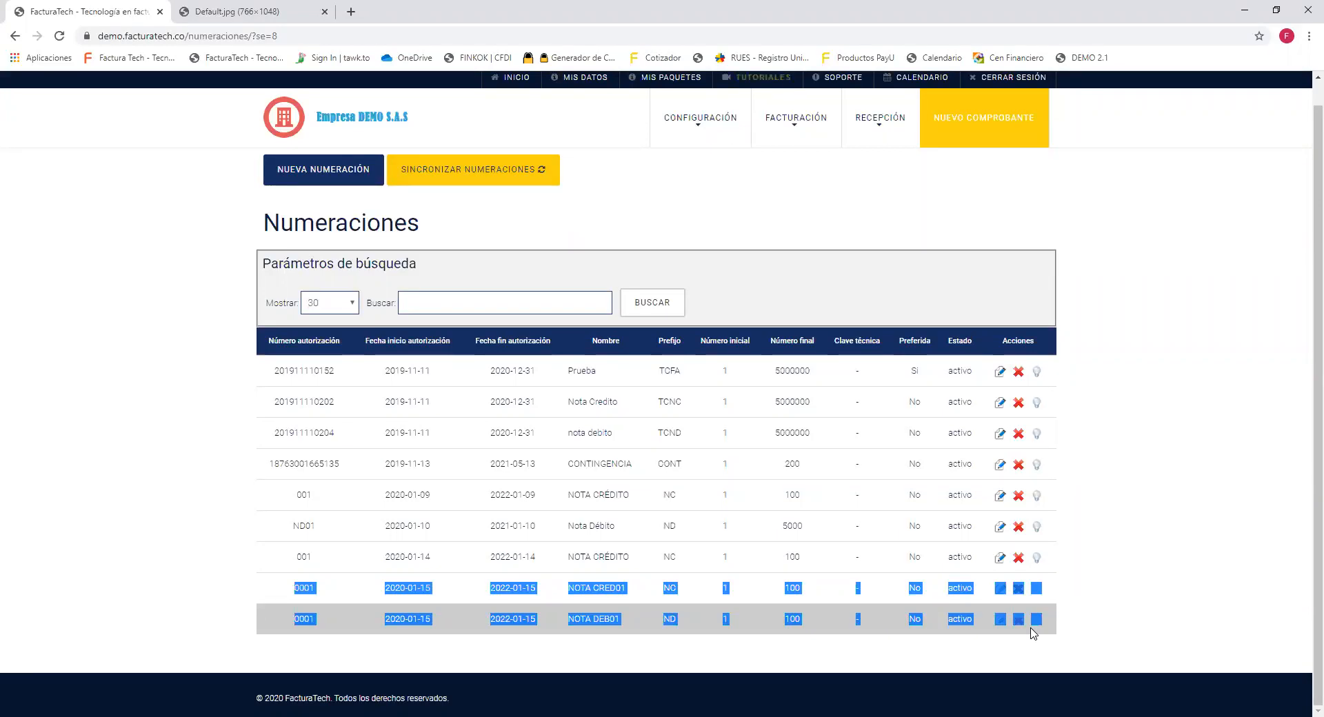
Open Clientes v.2.1 from the FACTURACIÓN menu to see the three registered clients.
{"action": "left_click", "coordinate": [859, 313]}
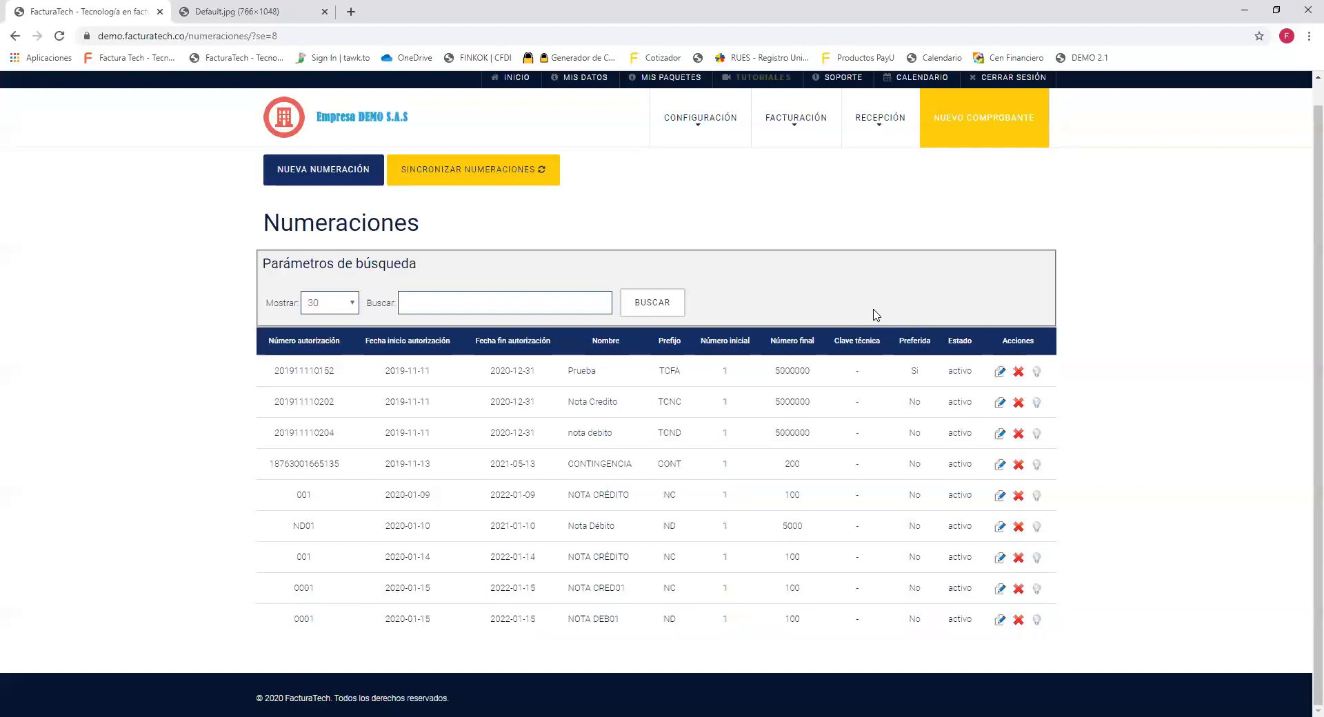
{"action": "scroll", "coordinate": [875, 315], "scroll_direction": "up", "scroll_amount": 1}
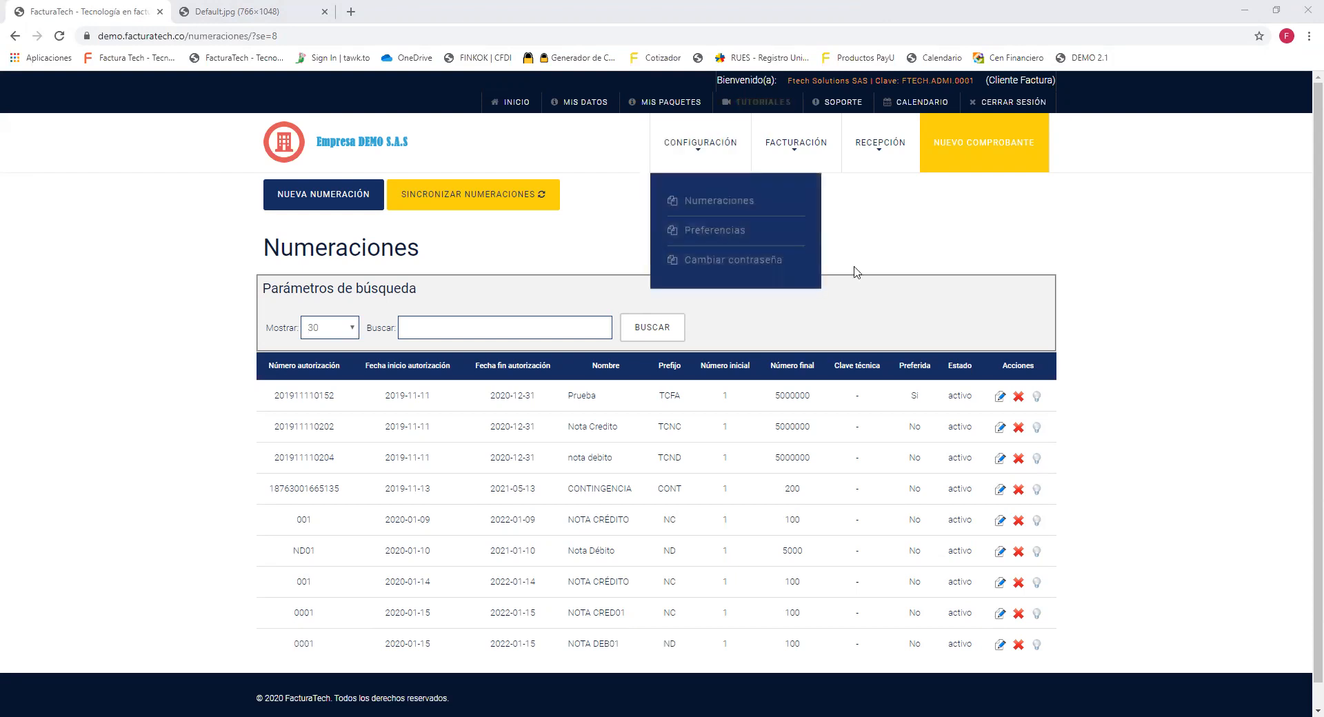
{"action": "mouse_move", "coordinate": [800, 141]}
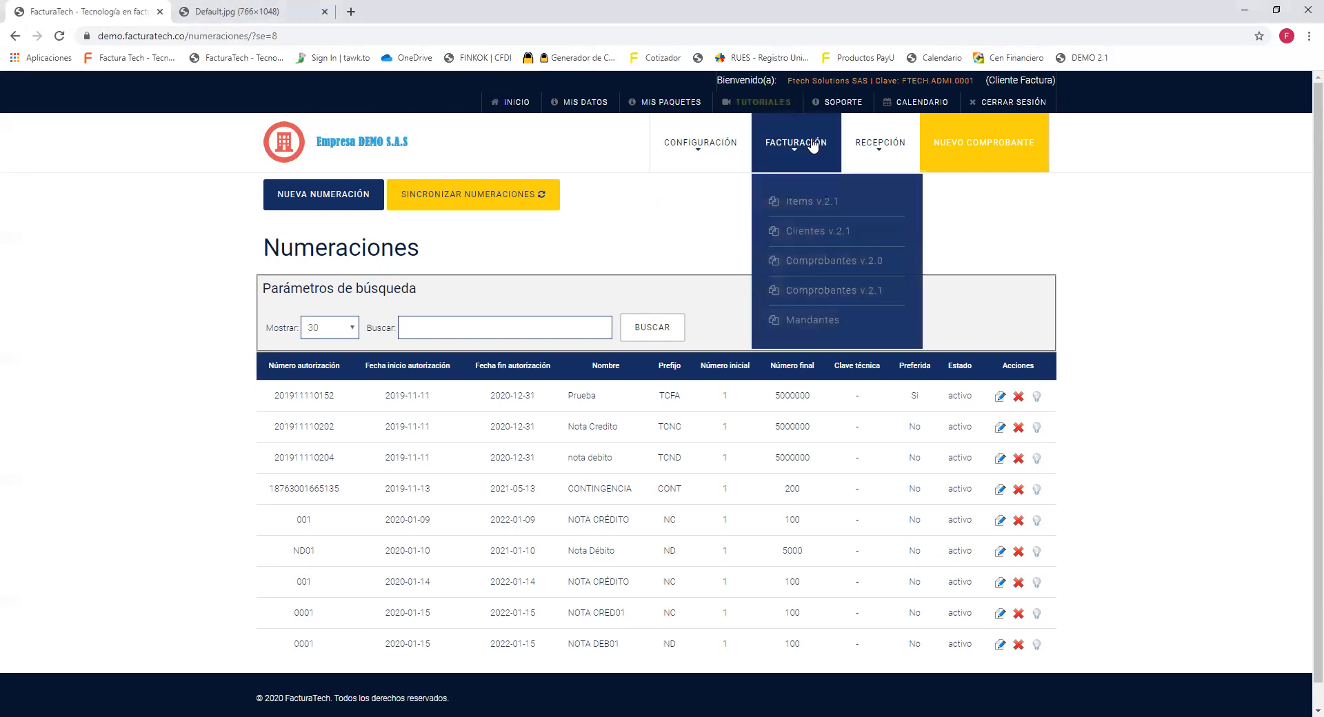
{"action": "left_click", "coordinate": [857, 232]}
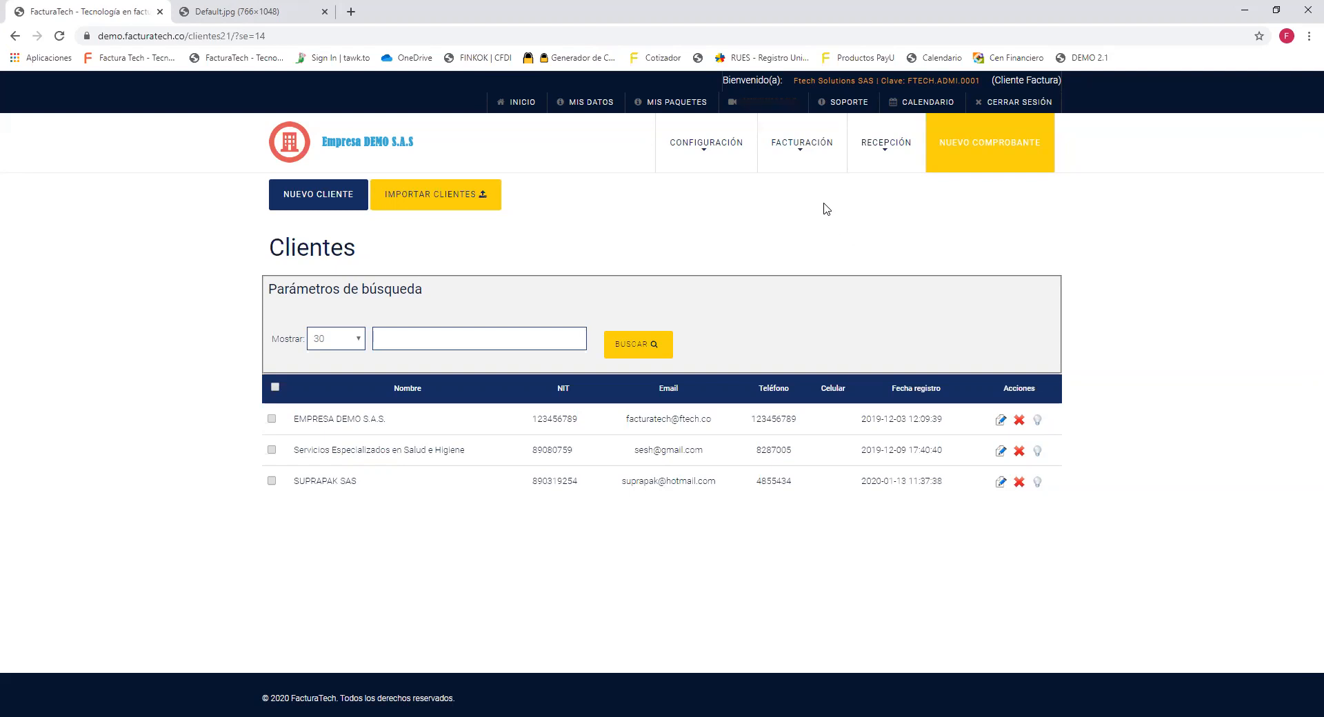
Start a new client record with Tipo Cliente set to Extranjero.
{"action": "mouse_move", "coordinate": [800, 143]}
{"action": "left_click", "coordinate": [290, 202]}
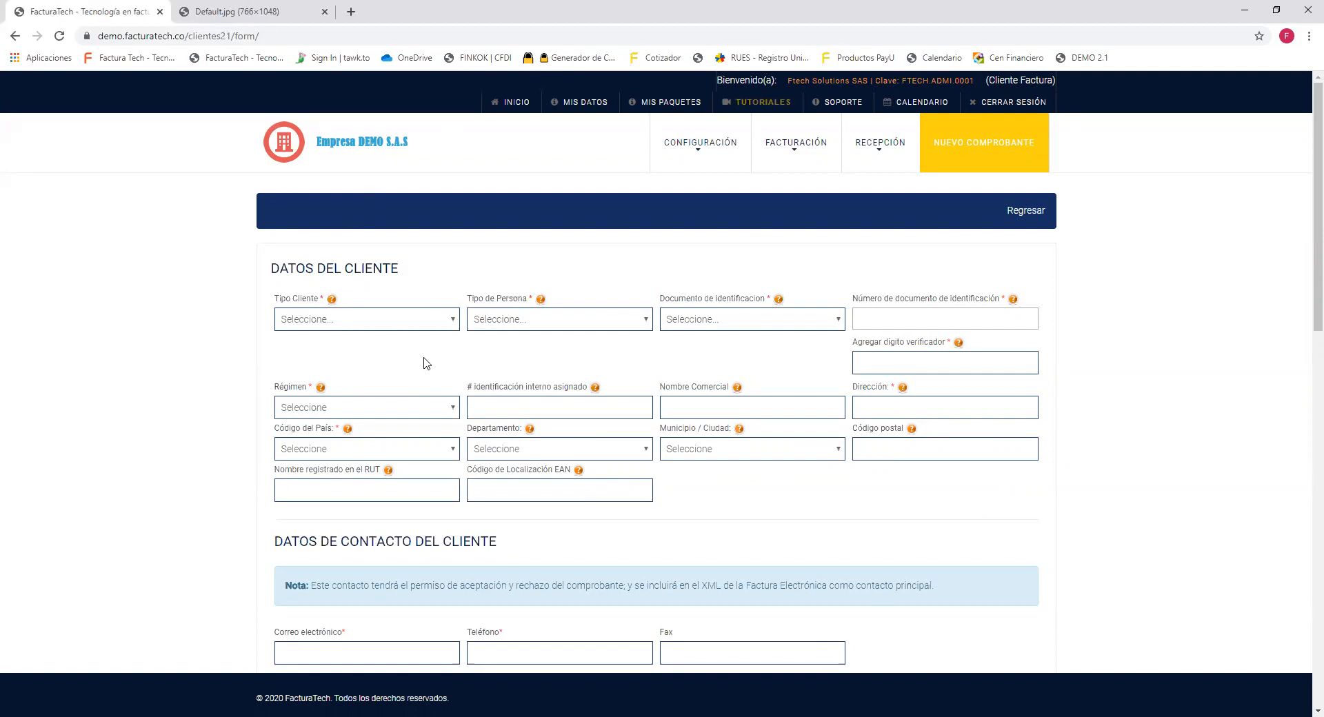
{"action": "left_click", "coordinate": [442, 323]}
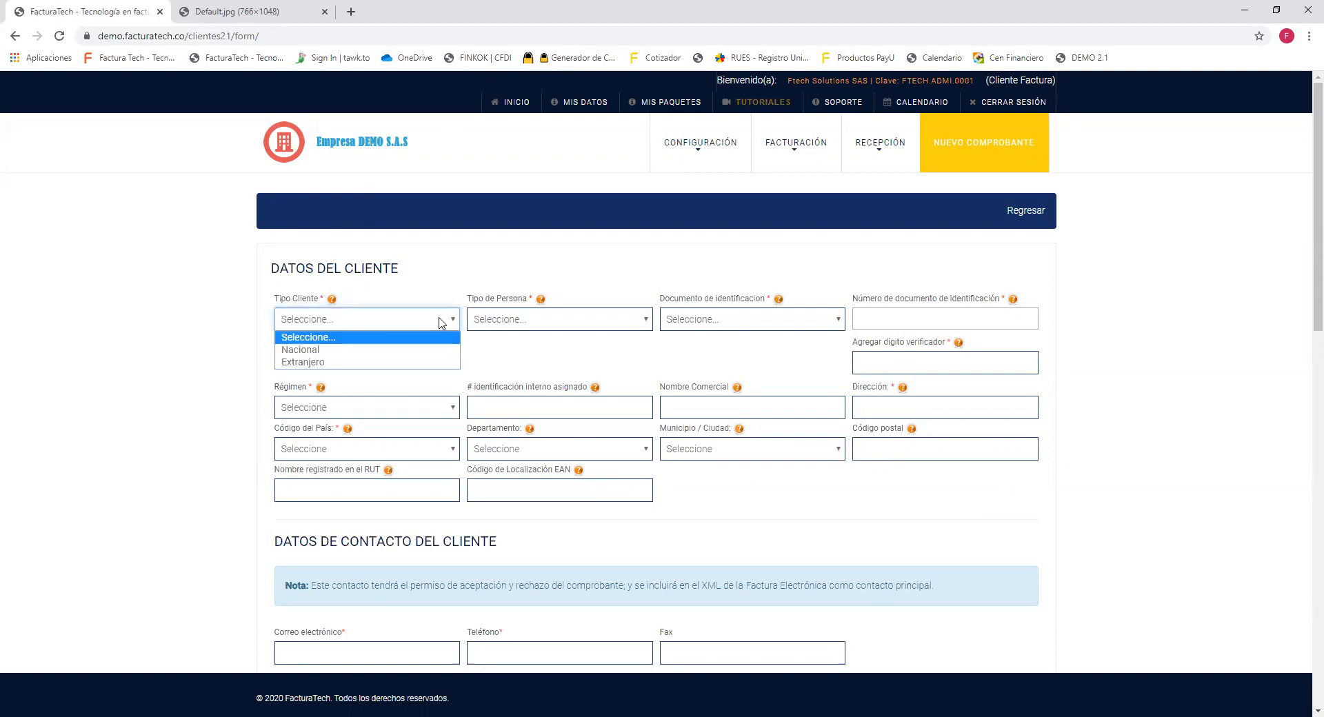
{"action": "key", "text": "Down"}
{"action": "key", "text": "Down"}
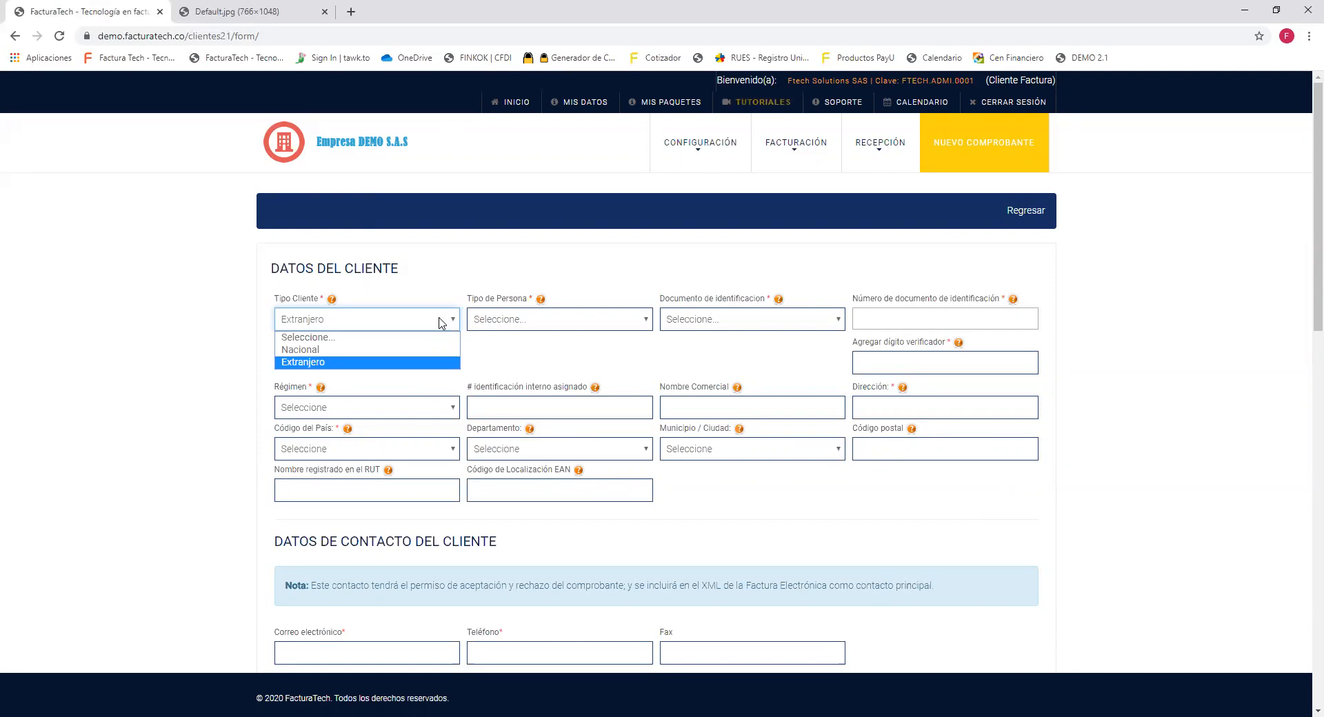
{"action": "key", "text": "Return"}
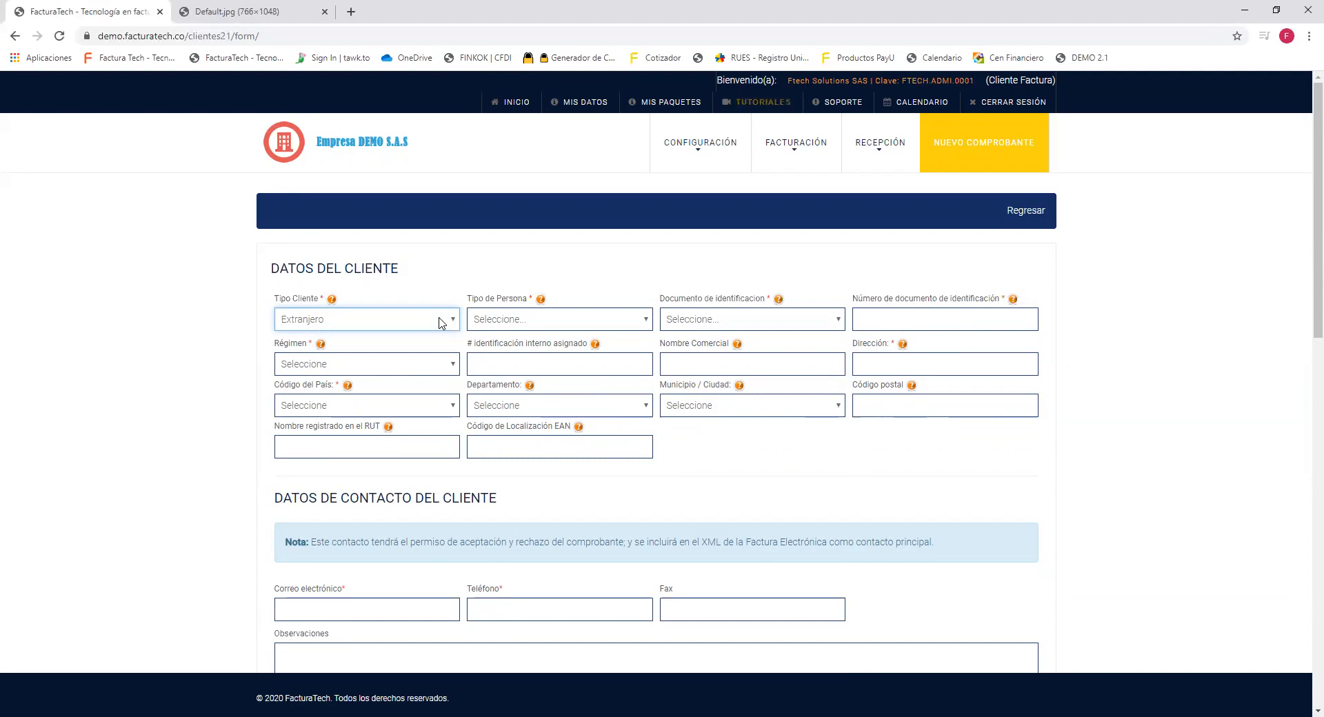
Change the new client's Tipo Cliente from Extranjero to Nacional.
{"action": "left_click", "coordinate": [422, 289]}
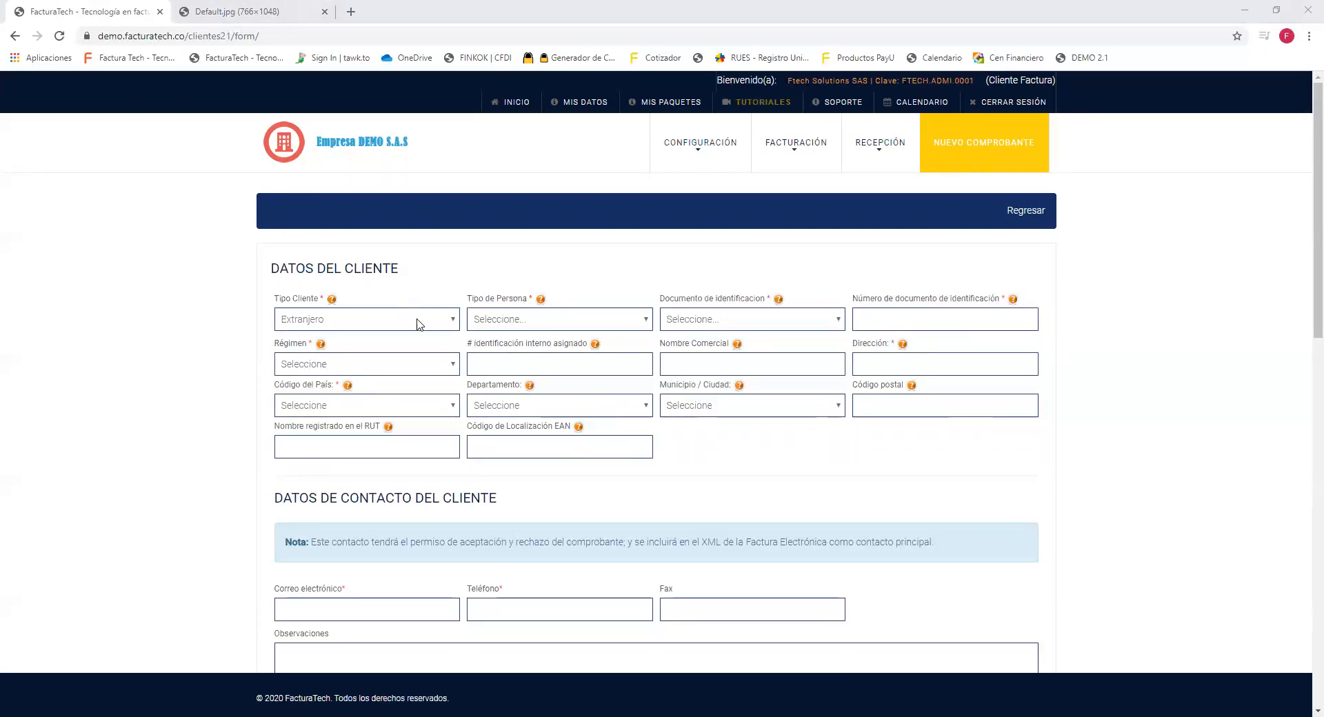
{"action": "left_click", "coordinate": [445, 322]}
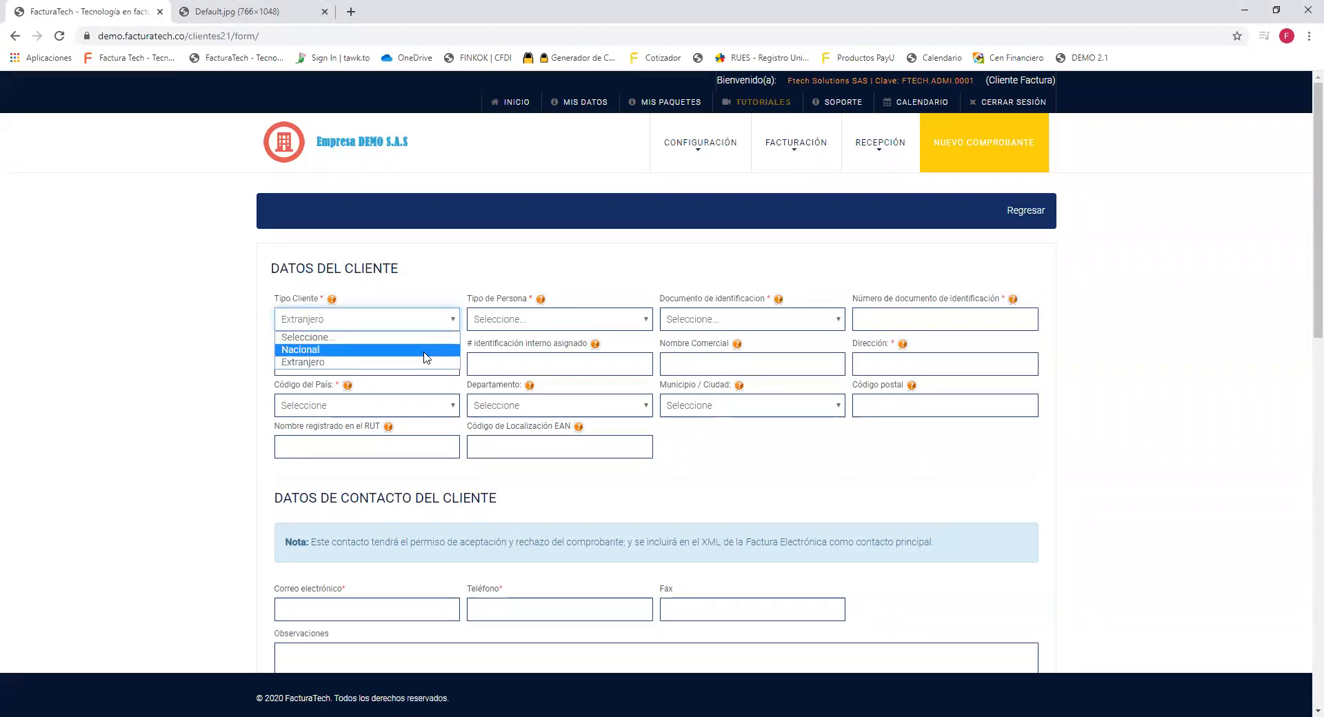
{"action": "left_click", "coordinate": [424, 351]}
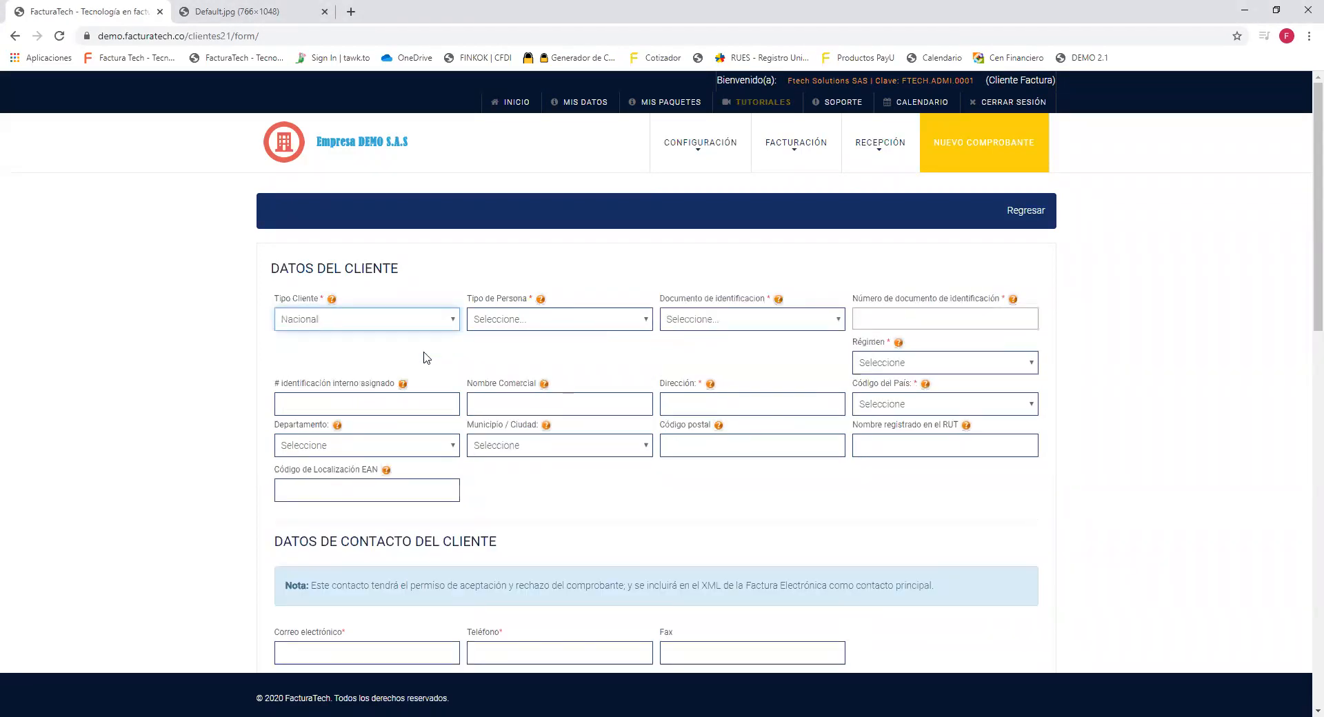
{"action": "key", "text": "alt+Tab"}
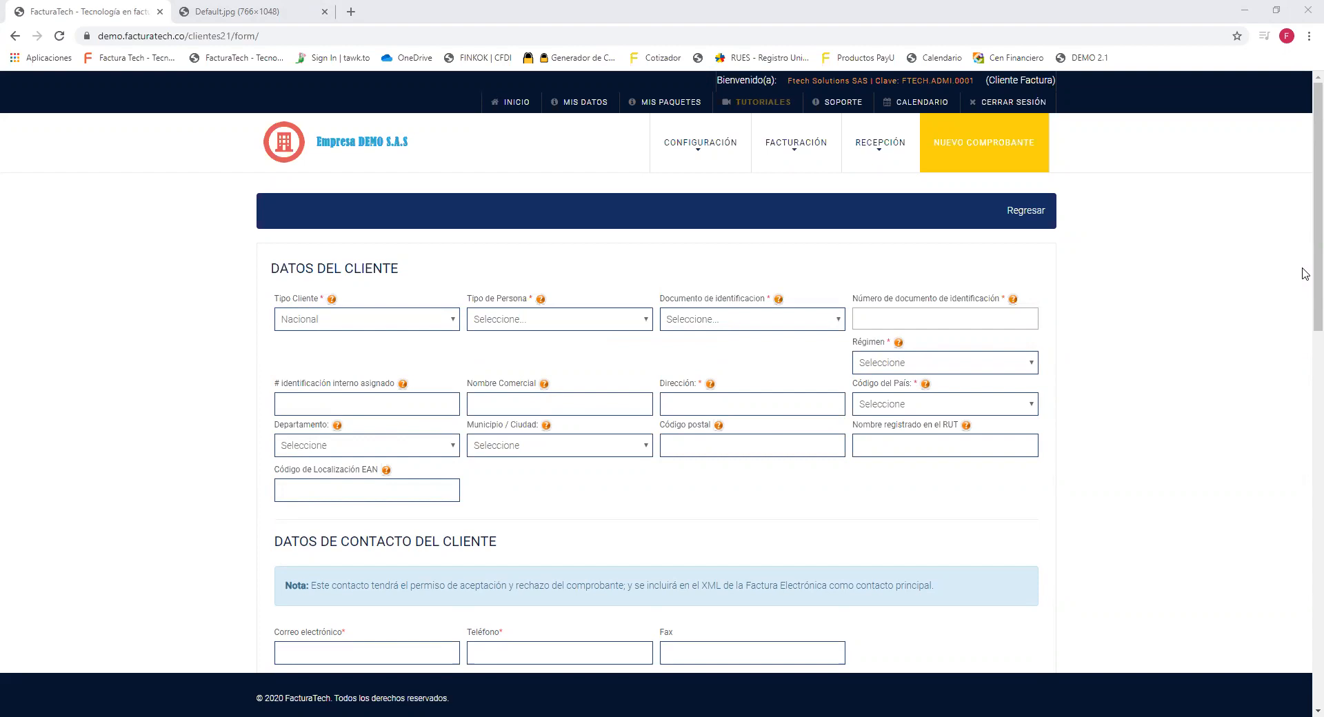
Set Tipo de Persona to Persona Jurídica and bring up the identification document choices.
{"action": "left_click", "coordinate": [645, 328]}
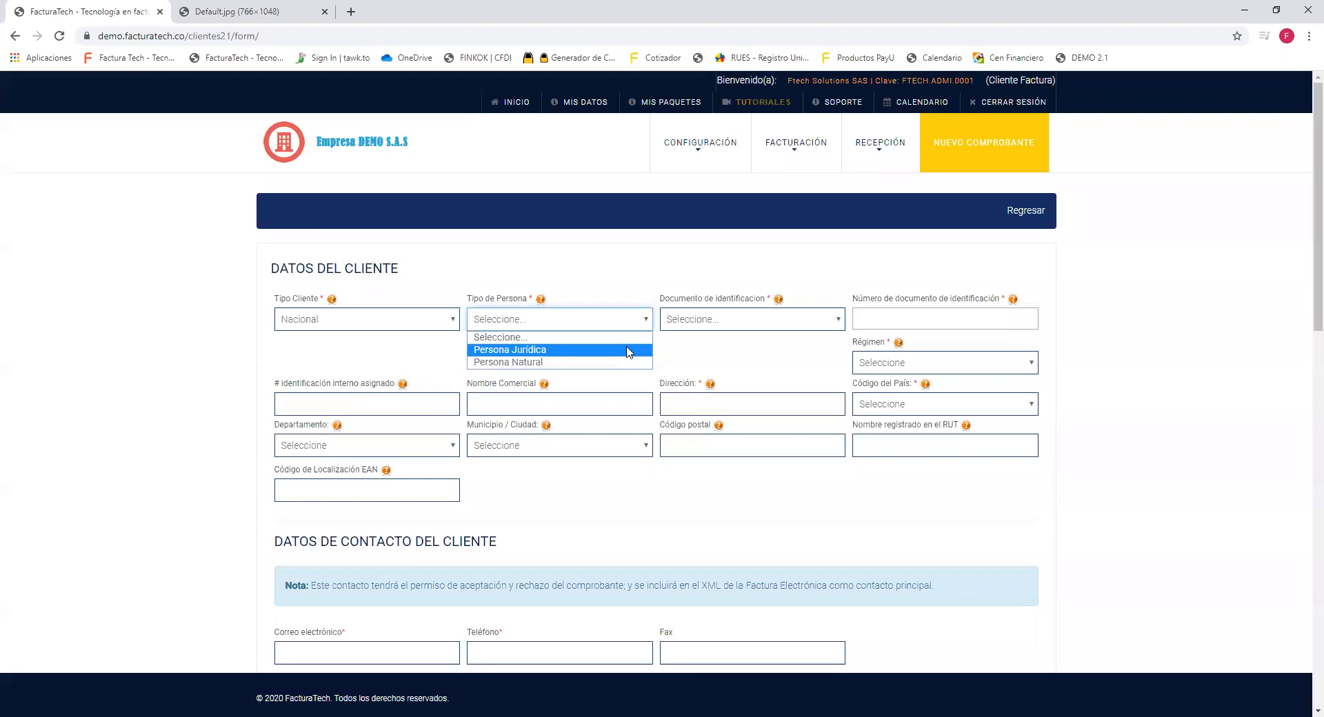
{"action": "left_click", "coordinate": [628, 350]}
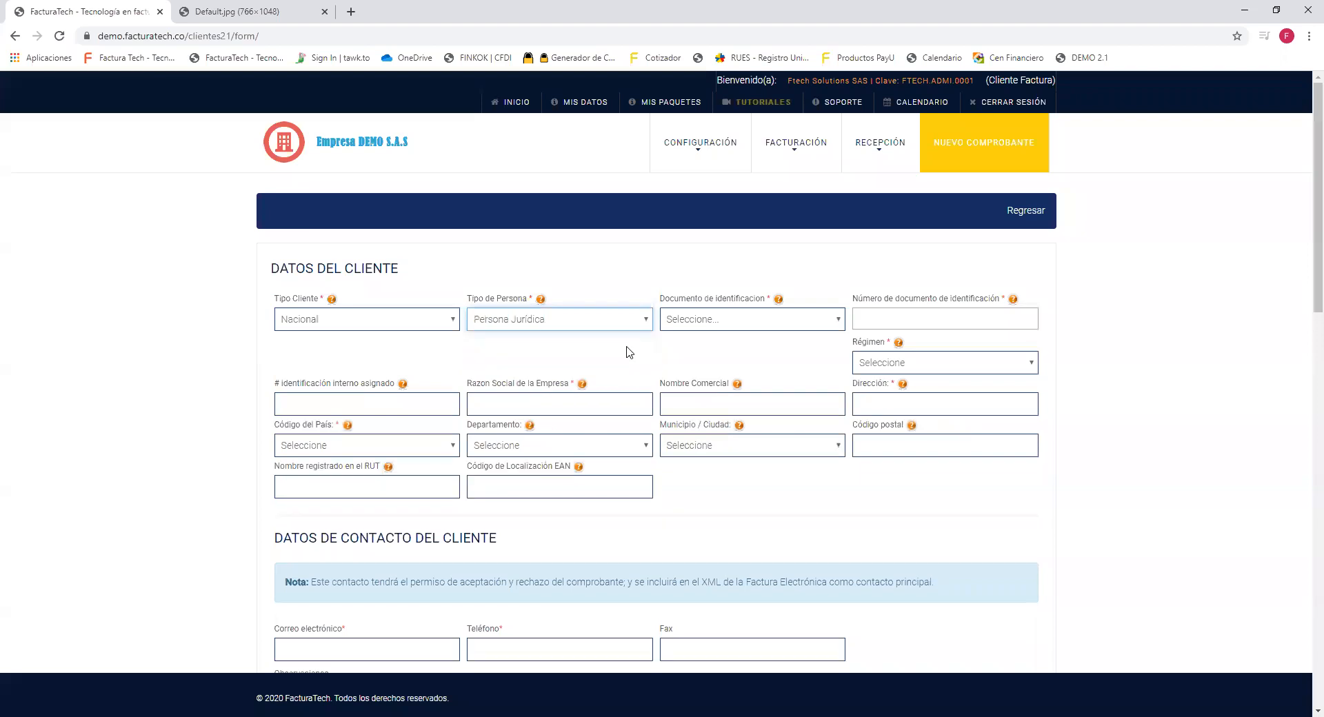
{"action": "left_click", "coordinate": [830, 319]}
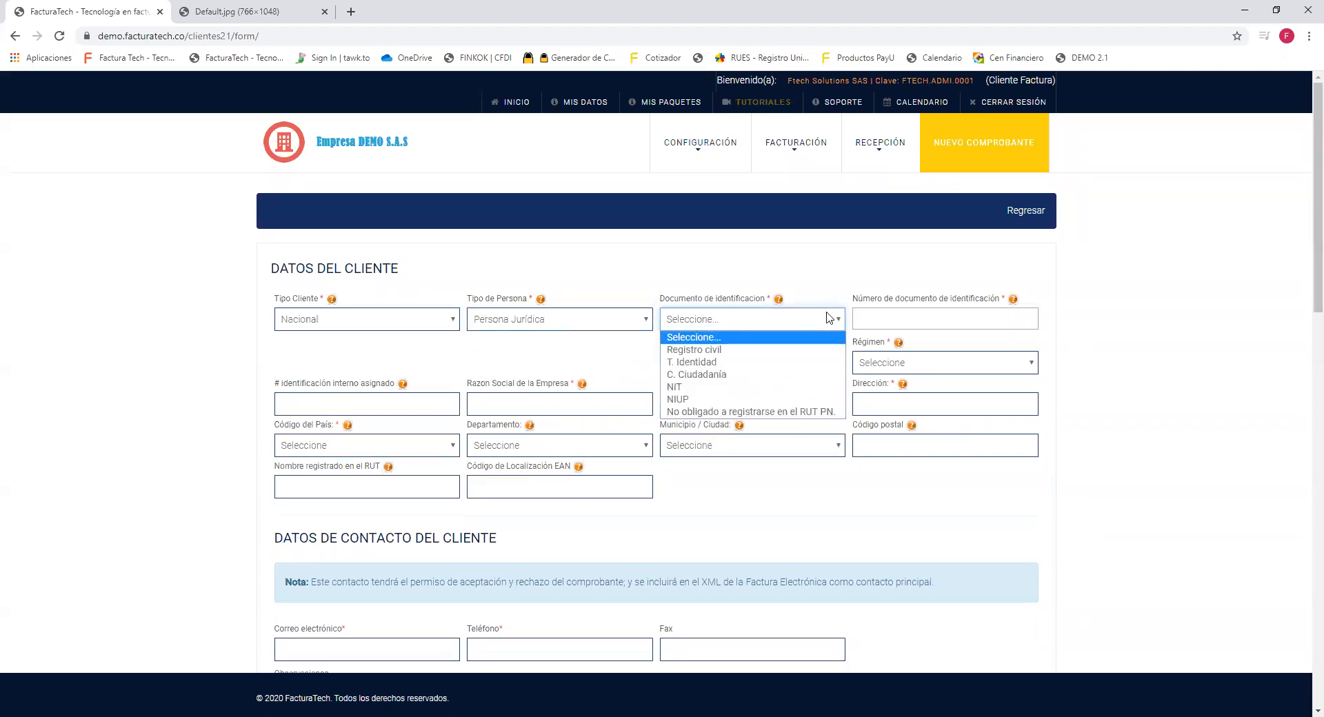
Choose NIT as the document type, entering the identification number and verification digit 0.
{"action": "left_click", "coordinate": [790, 390]}
{"action": "left_click", "coordinate": [758, 357]}
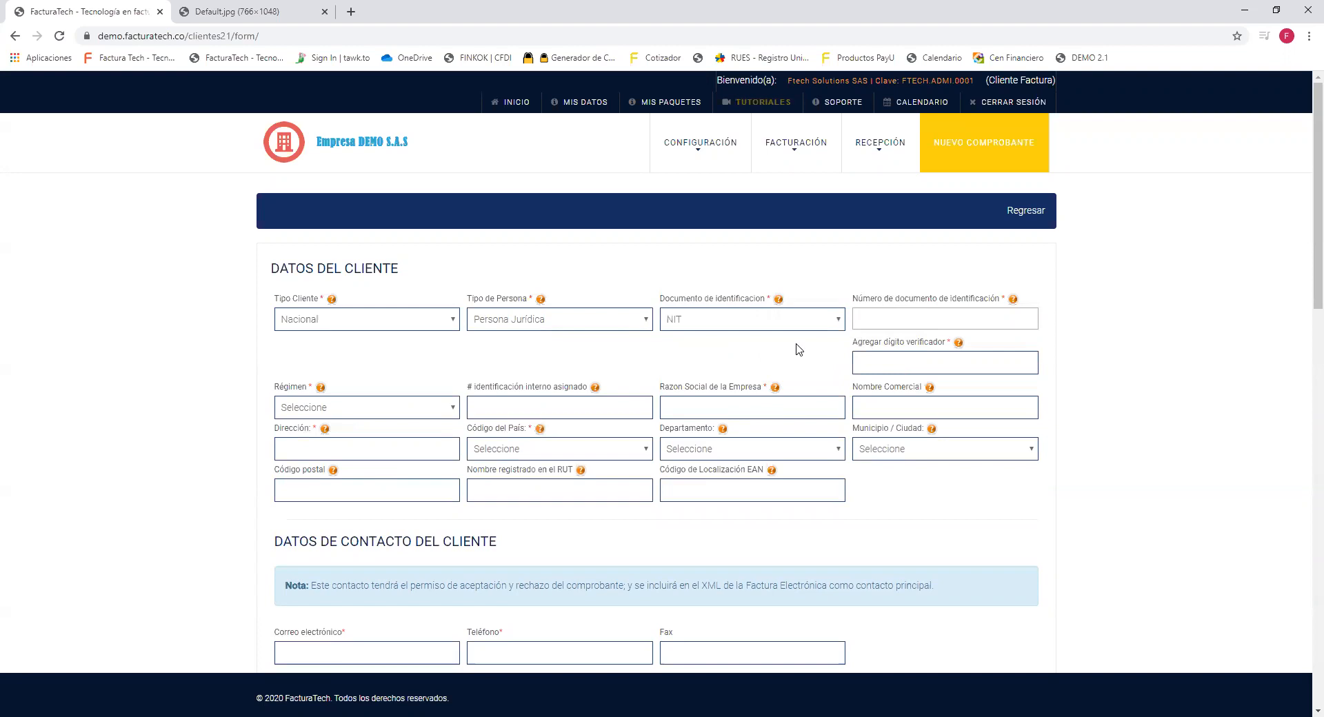
{"action": "left_click_drag", "start_coordinate": [854, 302], "coordinate": [1001, 310]}
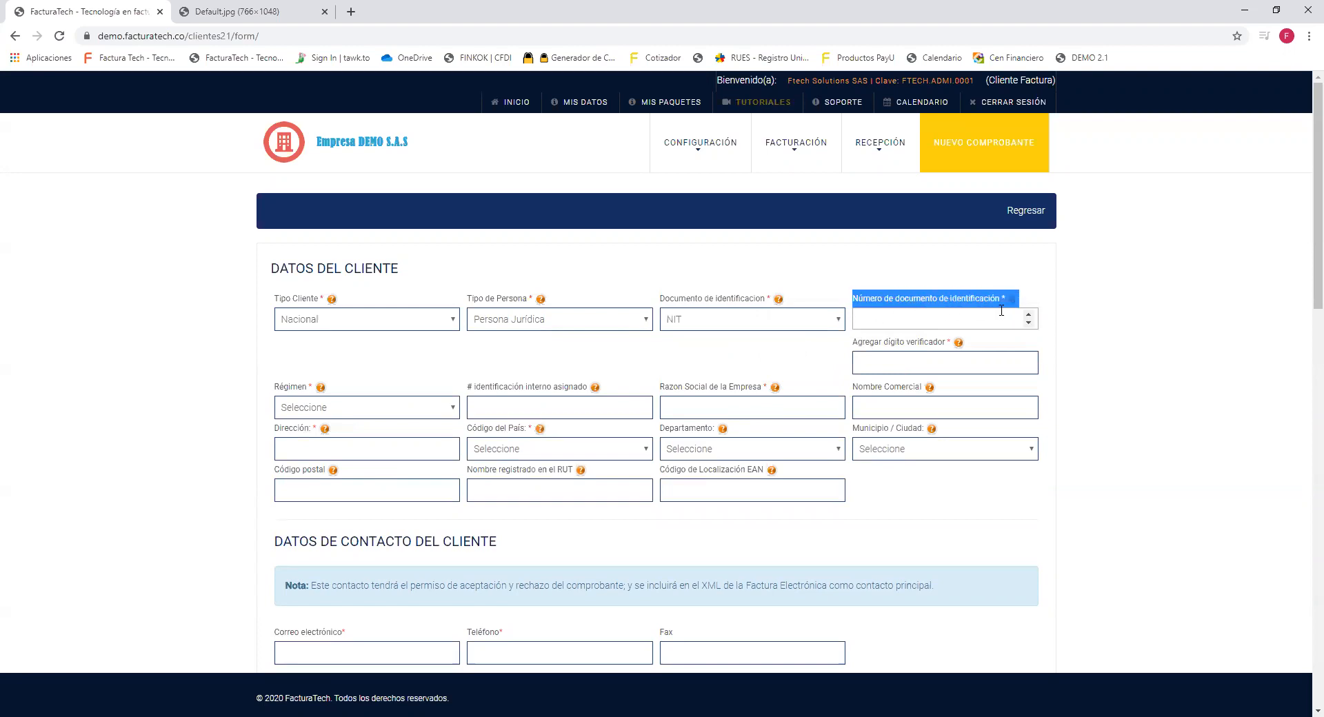
{"action": "left_click", "coordinate": [959, 325]}
{"action": "type", "text": "123456789"}
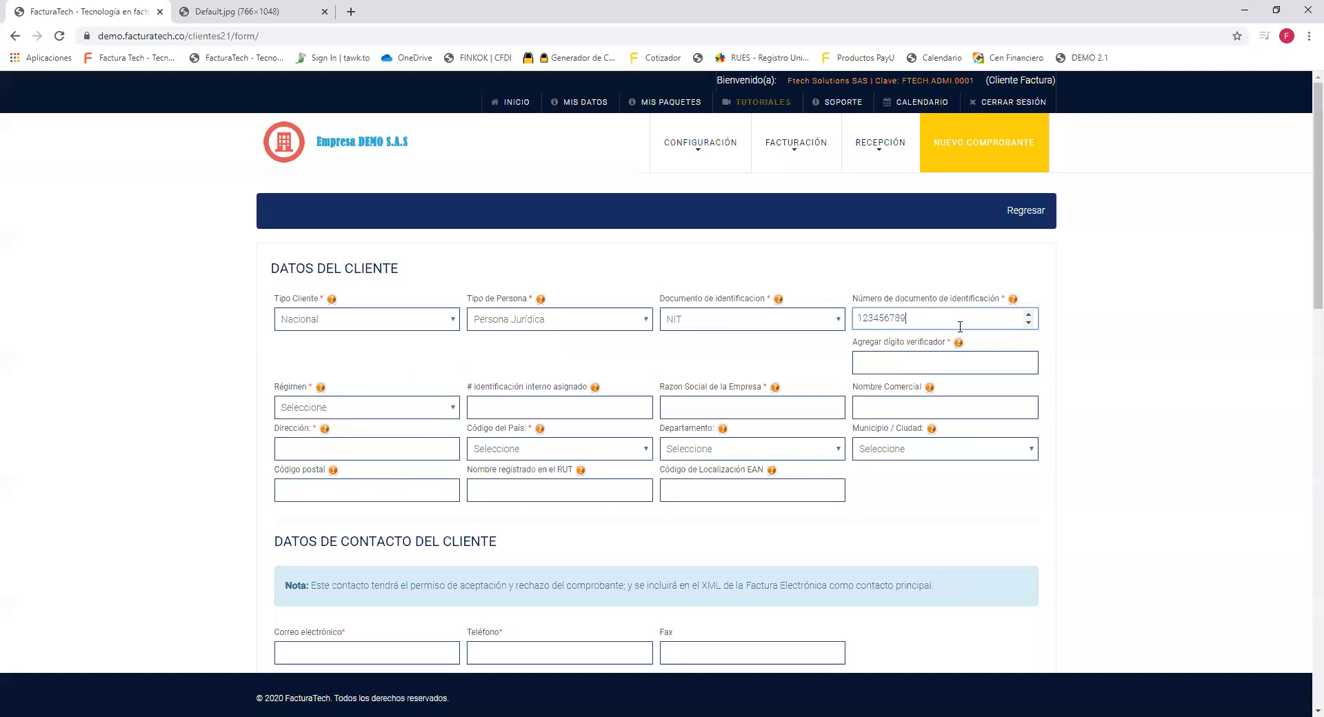
{"action": "left_click", "coordinate": [959, 353]}
{"action": "type", "text": "0"}
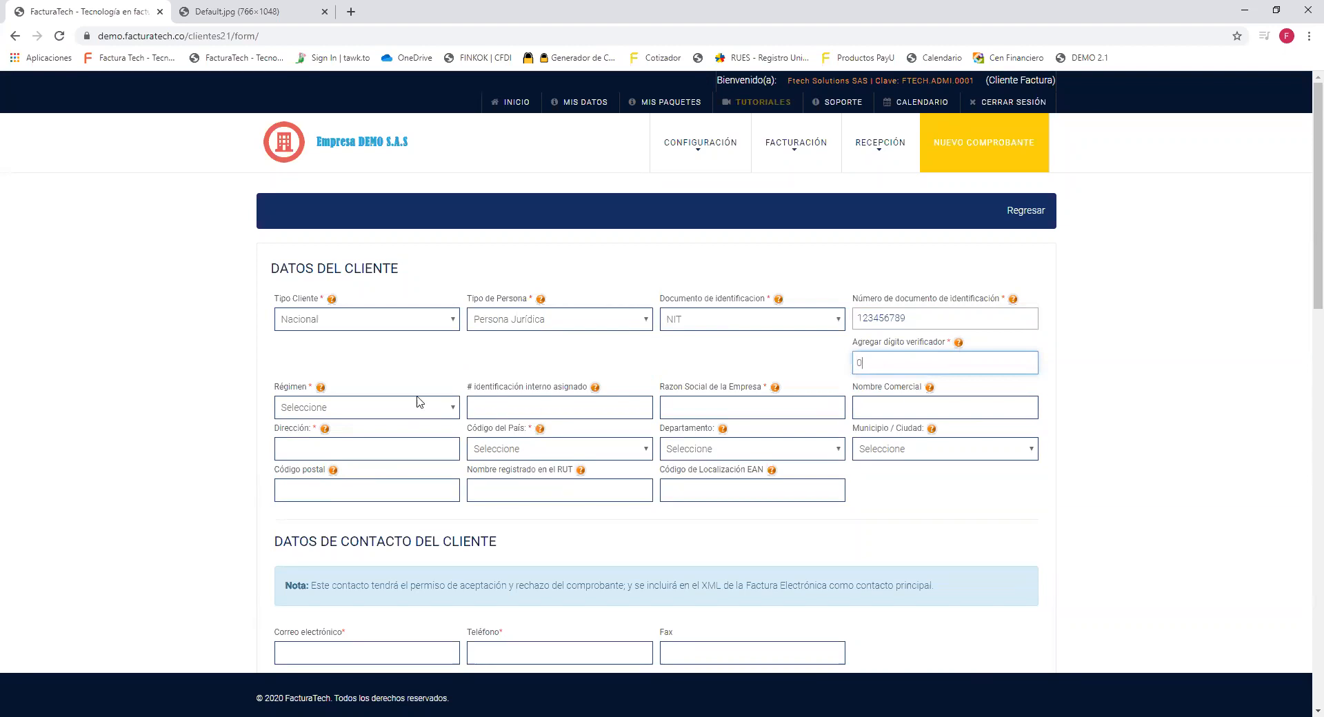
Point out the Régimen field and show its dropdown choices.
{"action": "double_click", "coordinate": [299, 389]}
{"action": "triple_click", "coordinate": [300, 392]}
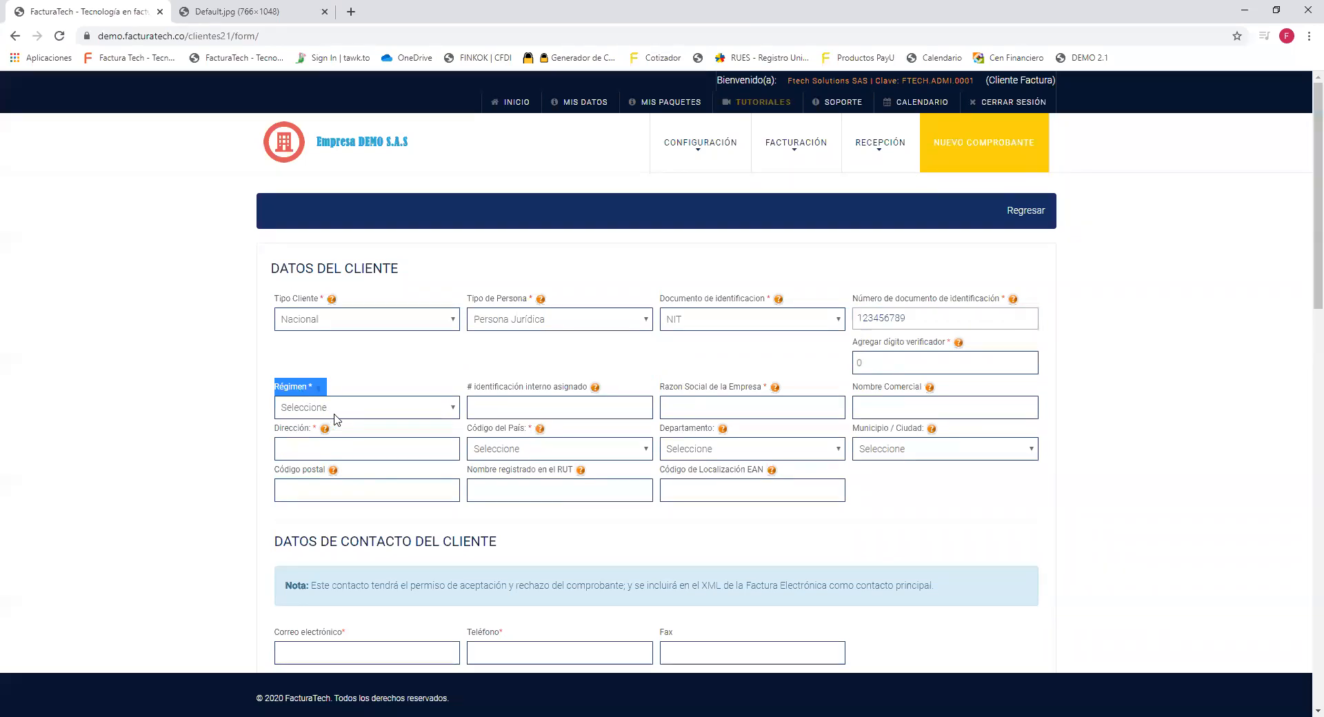
{"action": "left_click", "coordinate": [383, 413]}
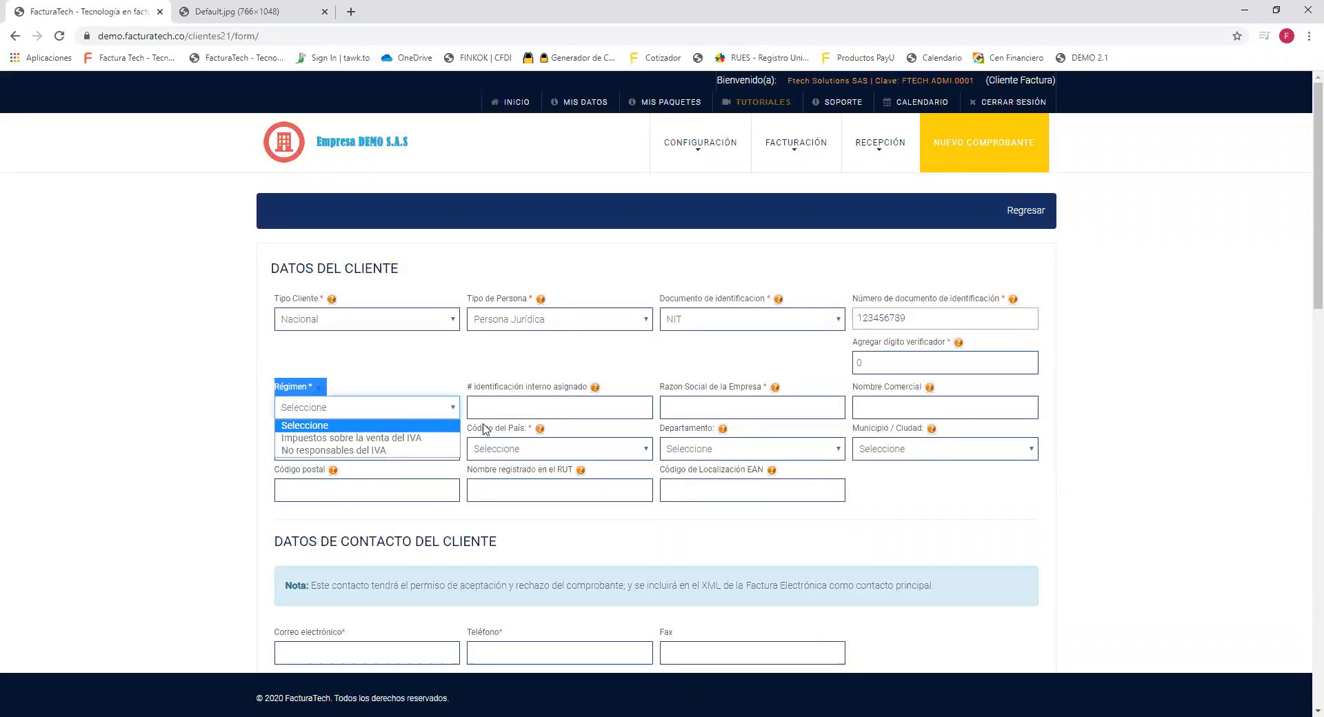
{"action": "left_click_drag", "start_coordinate": [662, 390], "coordinate": [773, 390]}
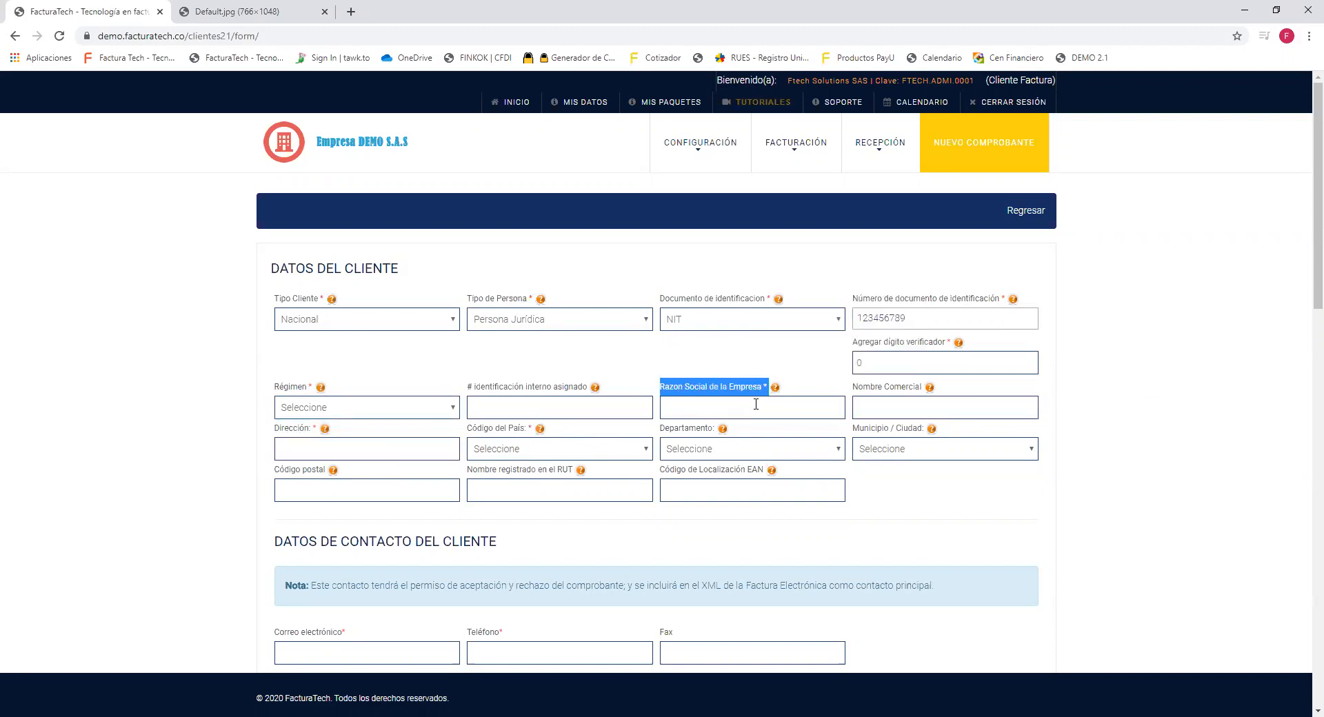
{"action": "left_click", "coordinate": [854, 389]}
{"action": "left_click_drag", "start_coordinate": [854, 388], "coordinate": [928, 390]}
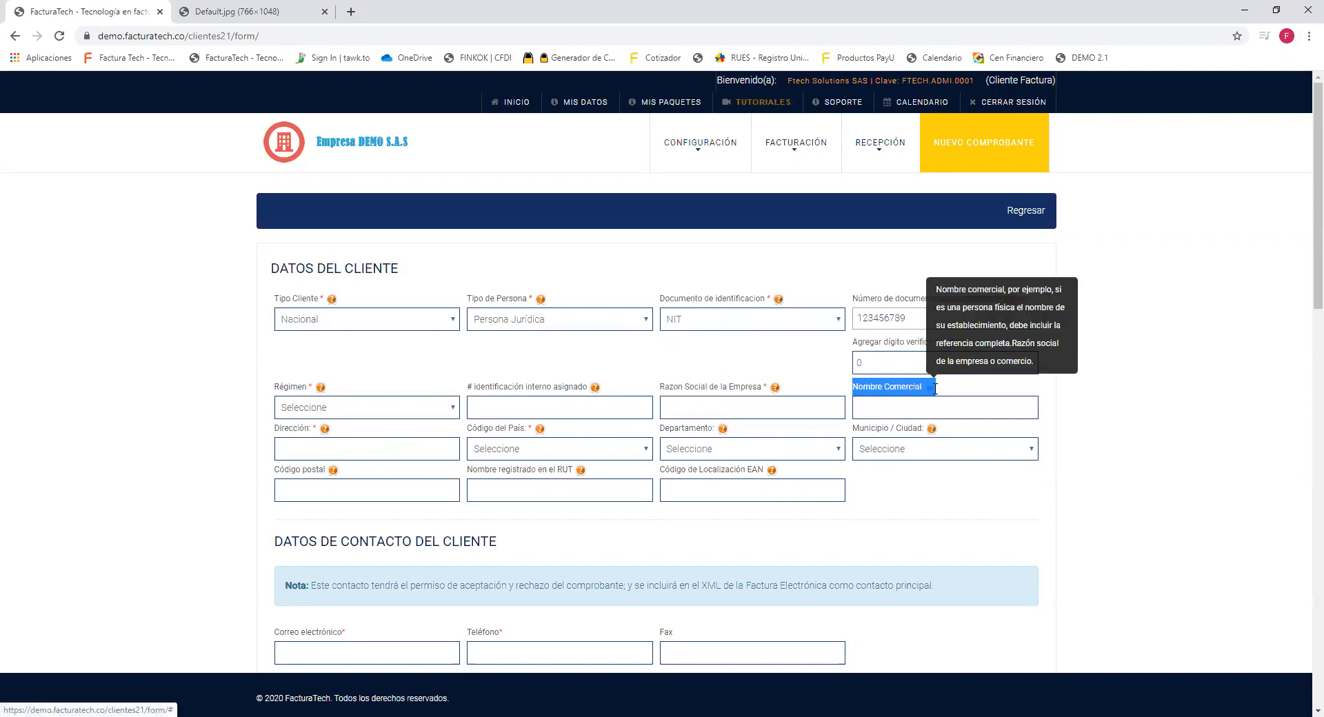
{"action": "left_click_drag", "start_coordinate": [469, 472], "coordinate": [595, 481]}
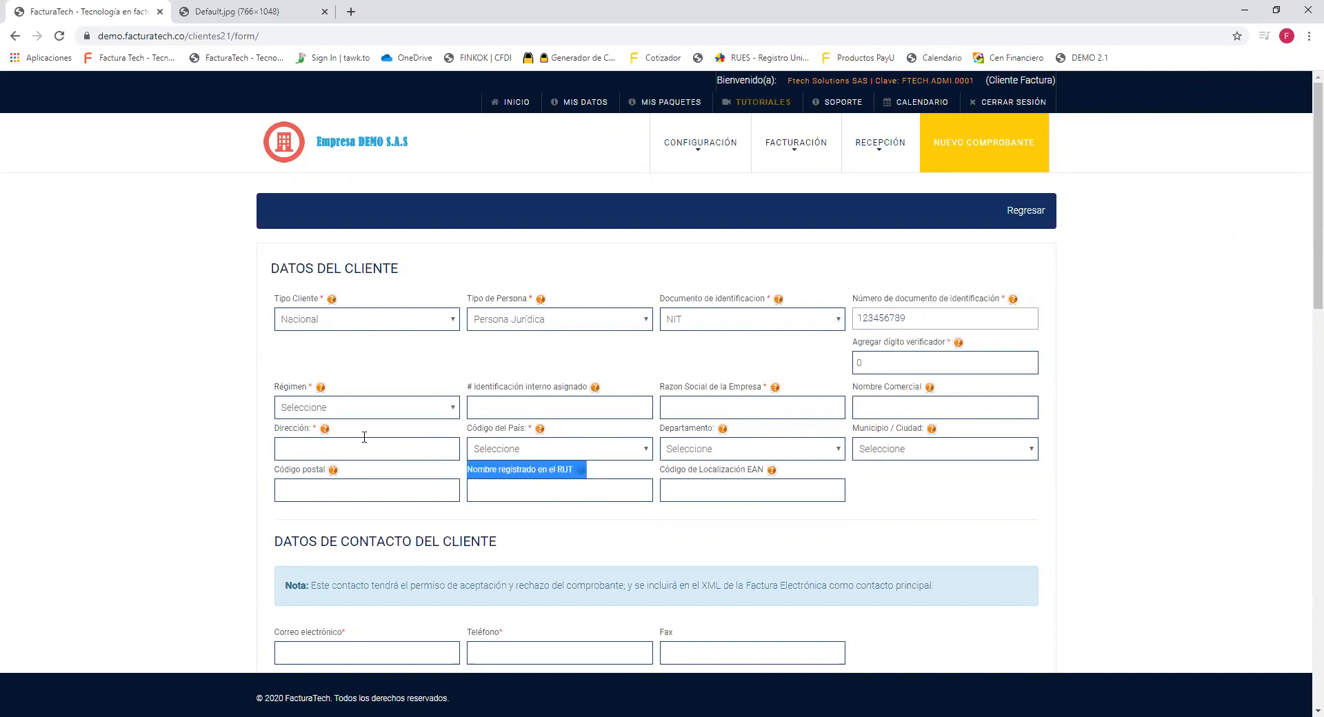
{"action": "left_click", "coordinate": [277, 431]}
{"action": "left_click_drag", "start_coordinate": [278, 430], "coordinate": [957, 432]}
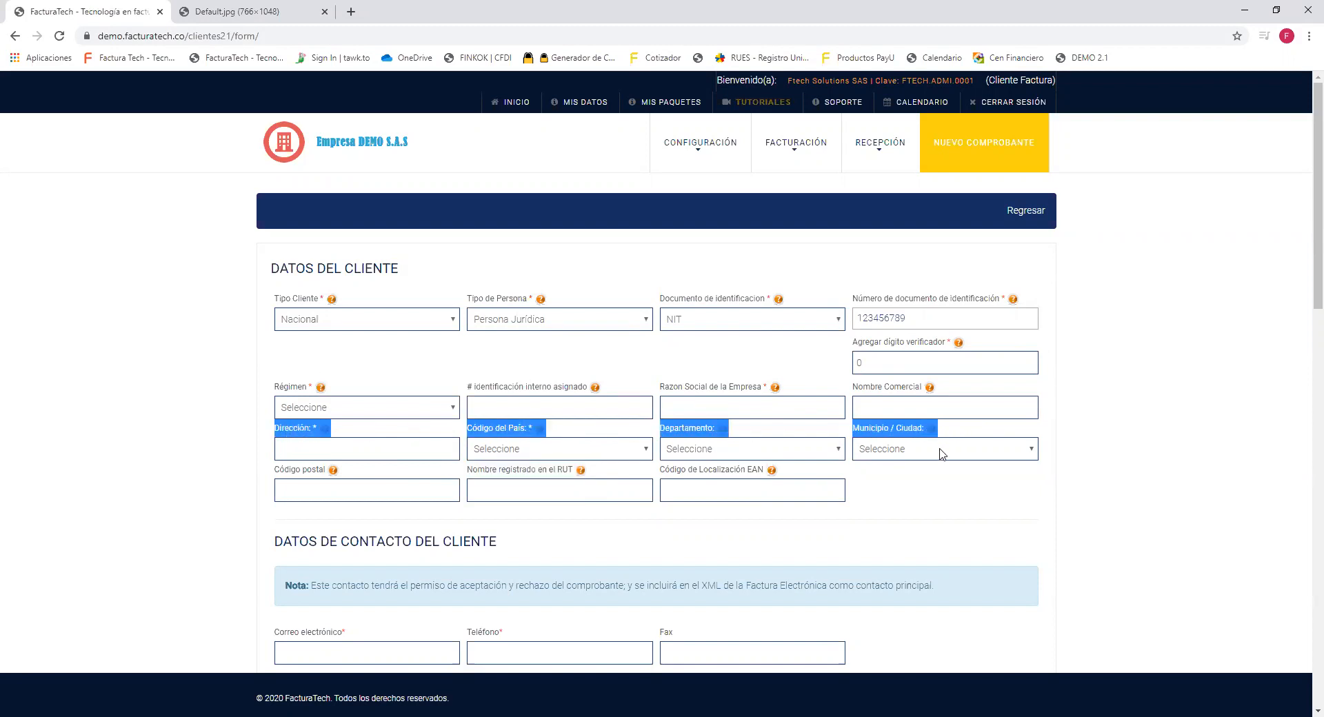
{"action": "left_click", "coordinate": [908, 520]}
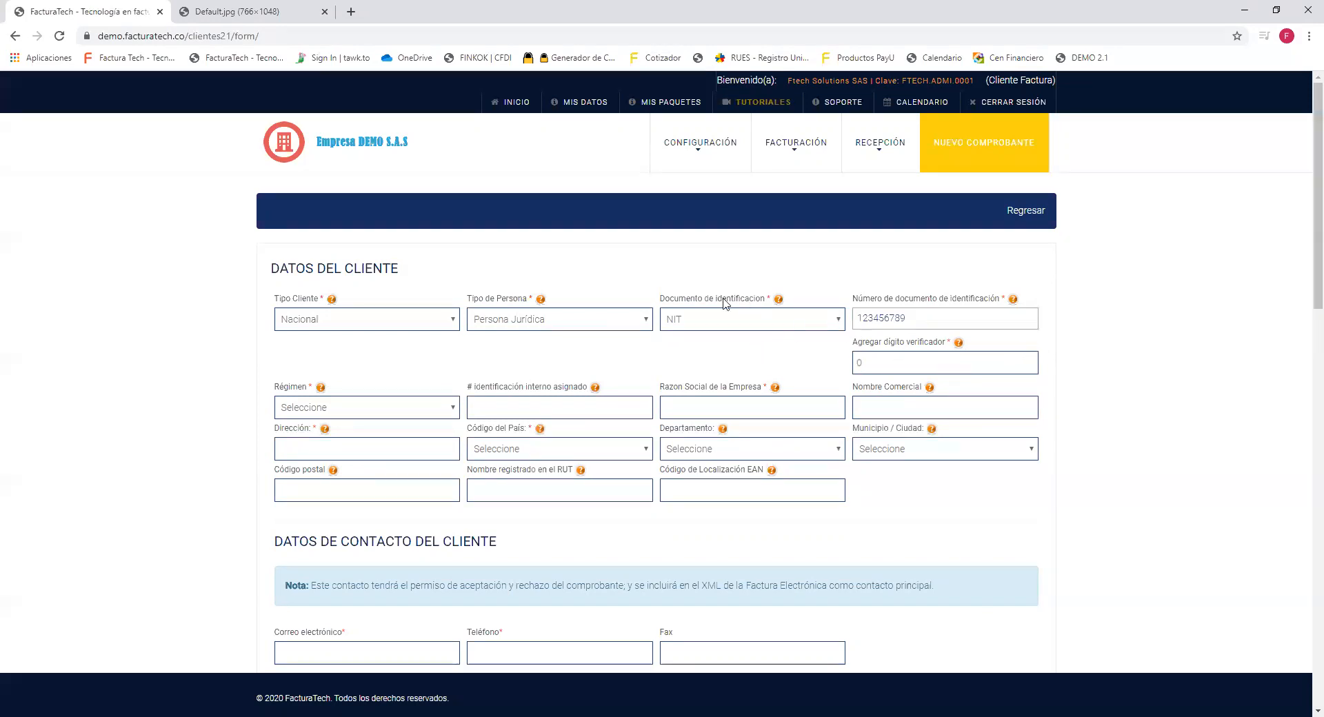
{"action": "left_click_drag", "start_coordinate": [468, 388], "coordinate": [582, 404]}
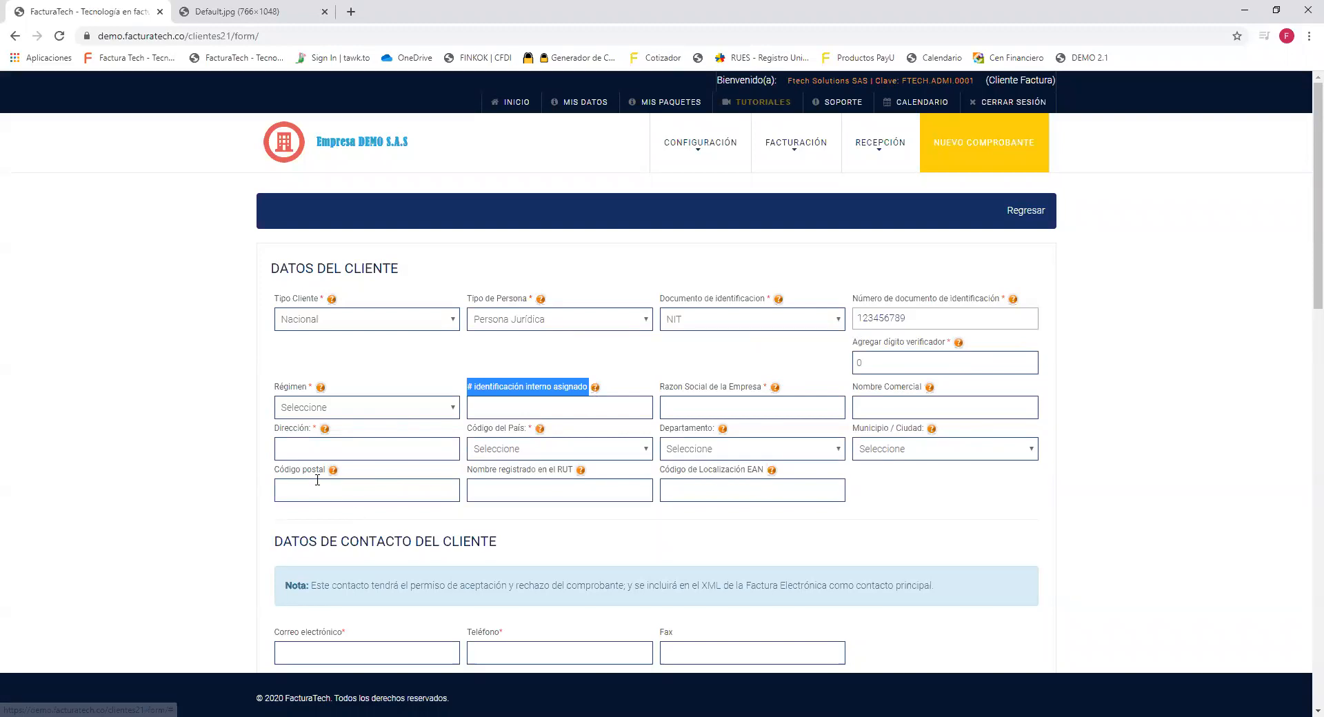
{"action": "left_click_drag", "start_coordinate": [277, 470], "coordinate": [345, 475]}
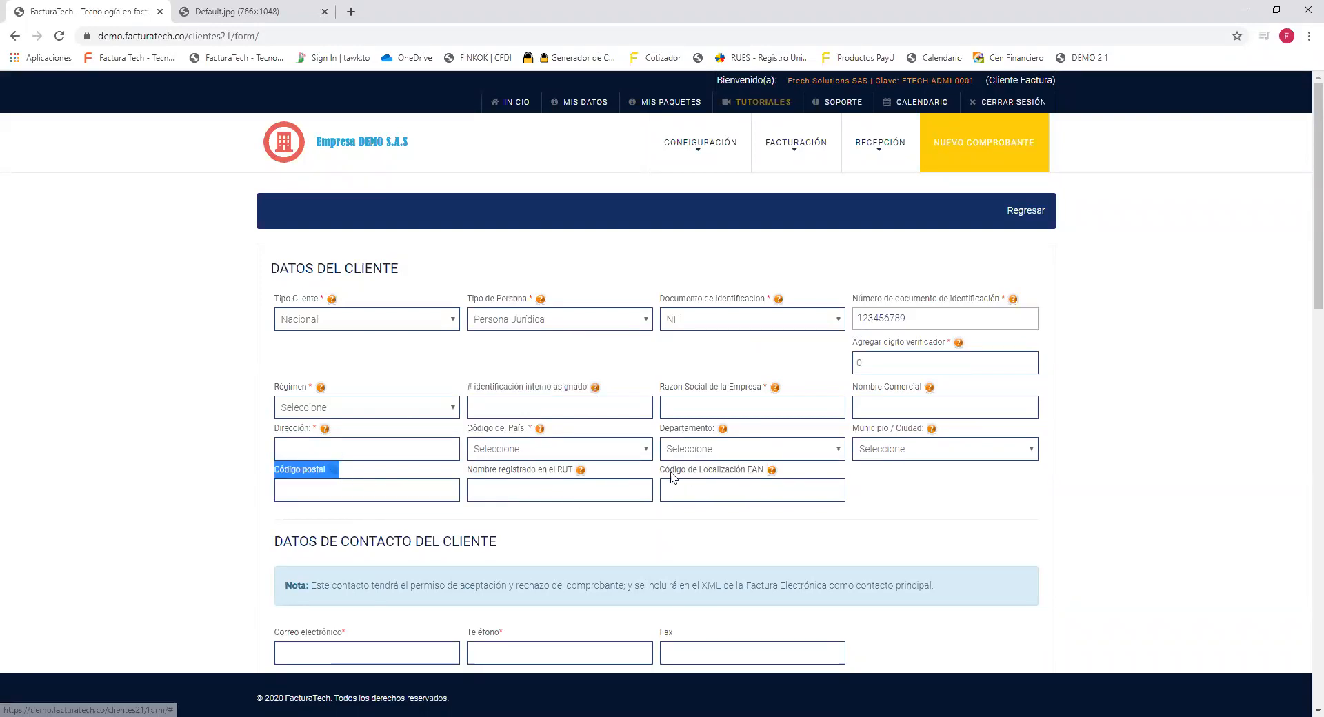
{"action": "left_click_drag", "start_coordinate": [664, 471], "coordinate": [792, 475]}
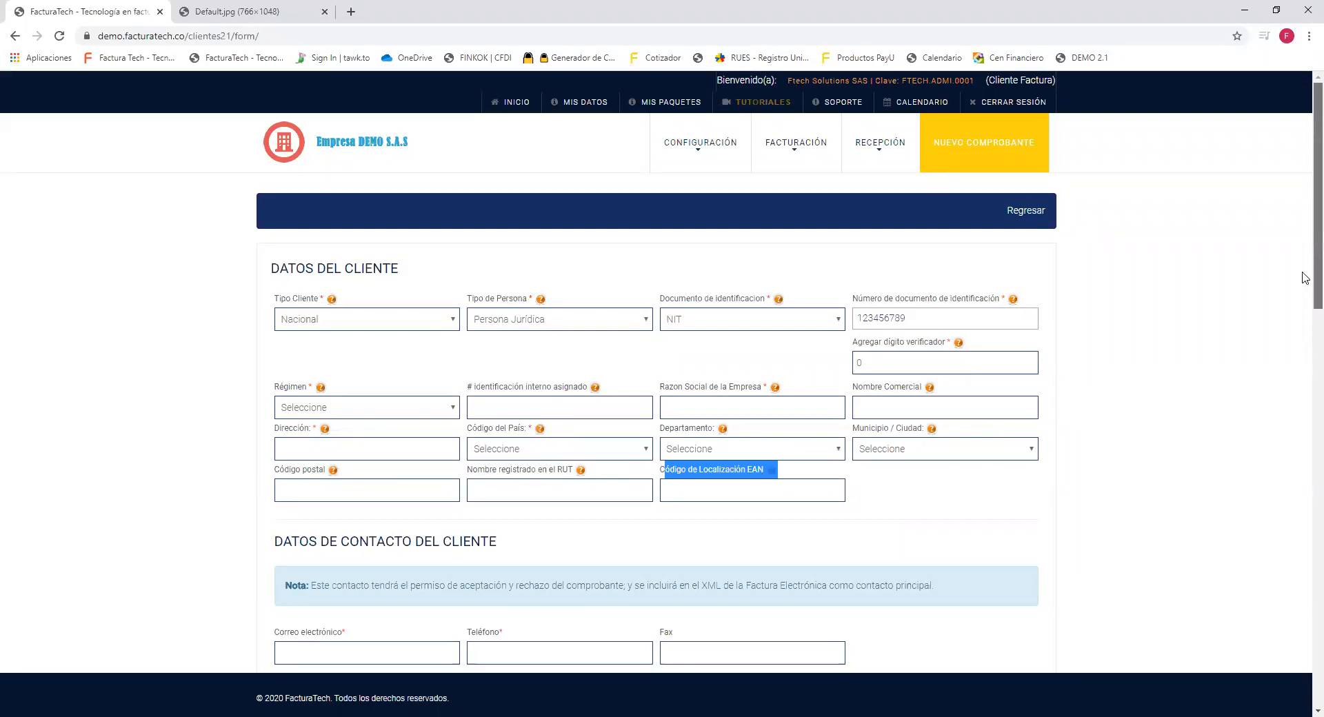
{"action": "left_click_drag", "start_coordinate": [1303, 272], "coordinate": [1302, 329]}
{"action": "scroll", "coordinate": [1304, 325], "scroll_direction": "down", "scroll_amount": 4}
{"action": "left_click_drag", "start_coordinate": [510, 242], "coordinate": [266, 251]}
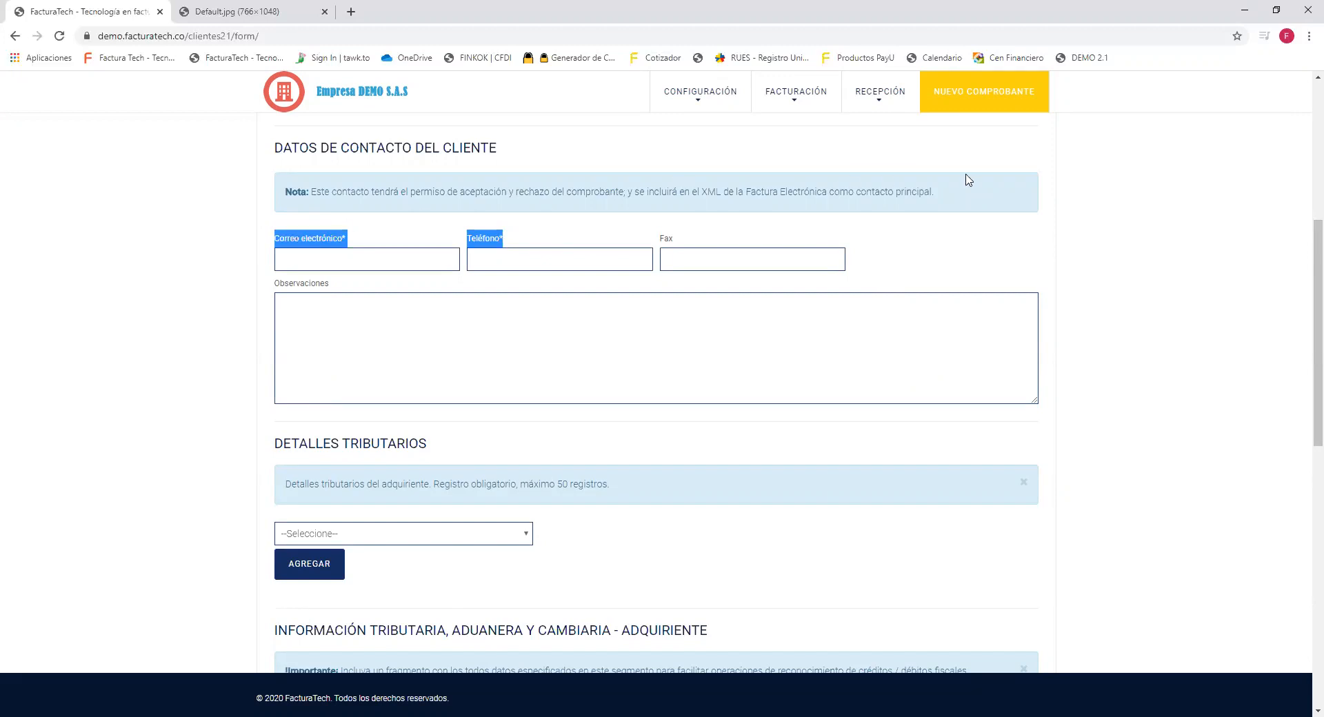
{"action": "scroll", "coordinate": [1305, 290], "scroll_direction": "down", "scroll_amount": 2}
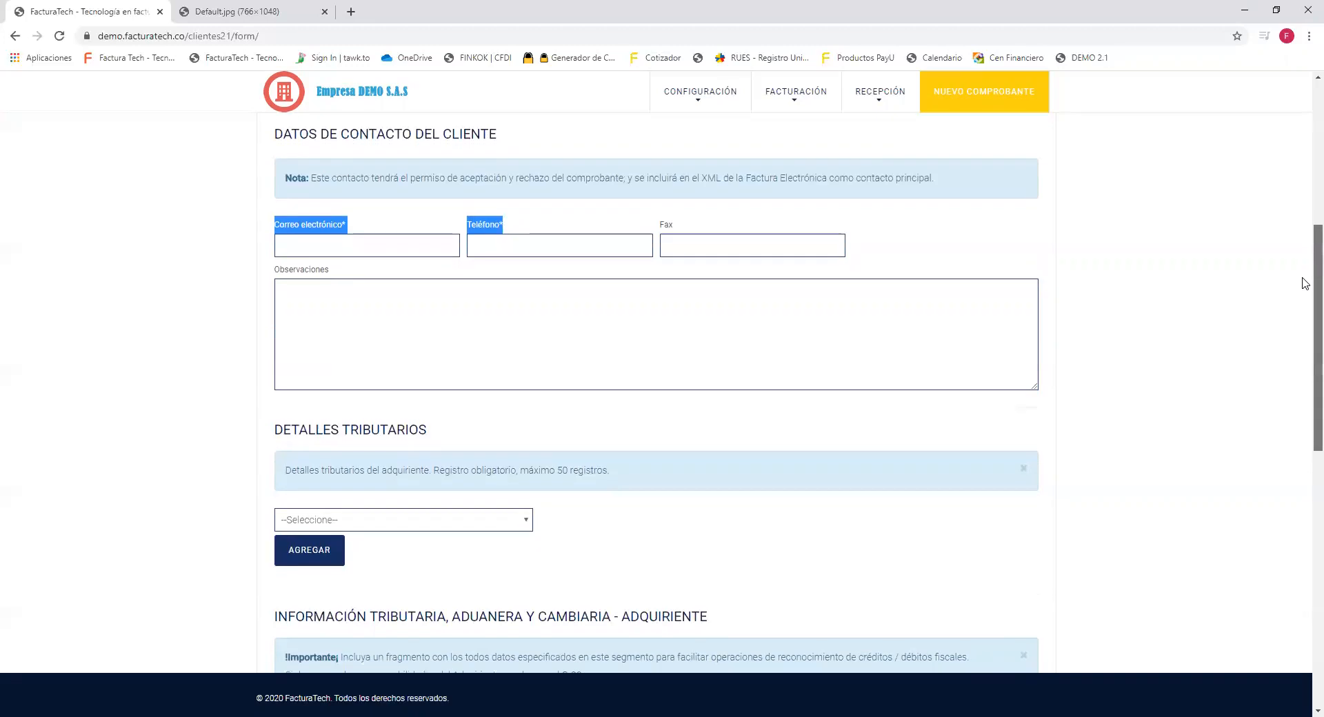
{"action": "scroll", "coordinate": [1304, 328], "scroll_direction": "down", "scroll_amount": 3}
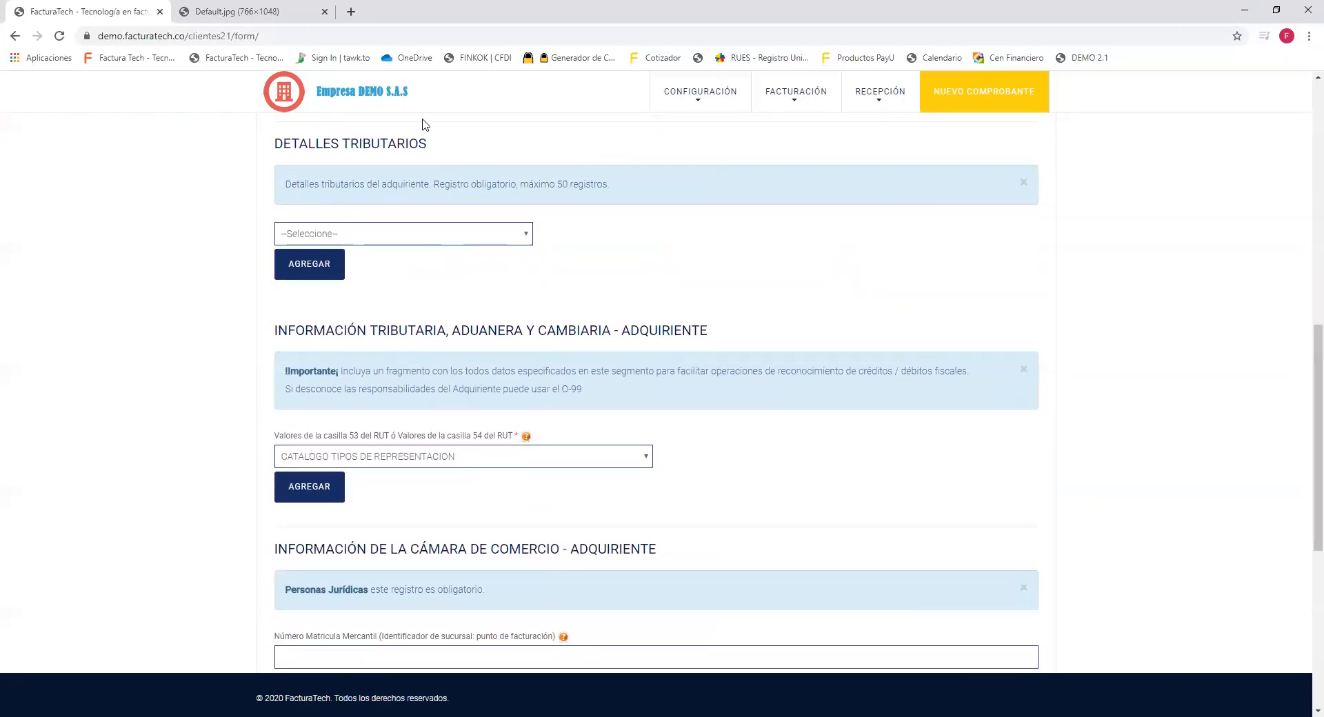
Add 01 IVA - Impuesto de Valor Agregado as a row in Detalles Tributarios.
{"action": "left_click_drag", "start_coordinate": [428, 144], "coordinate": [269, 148]}
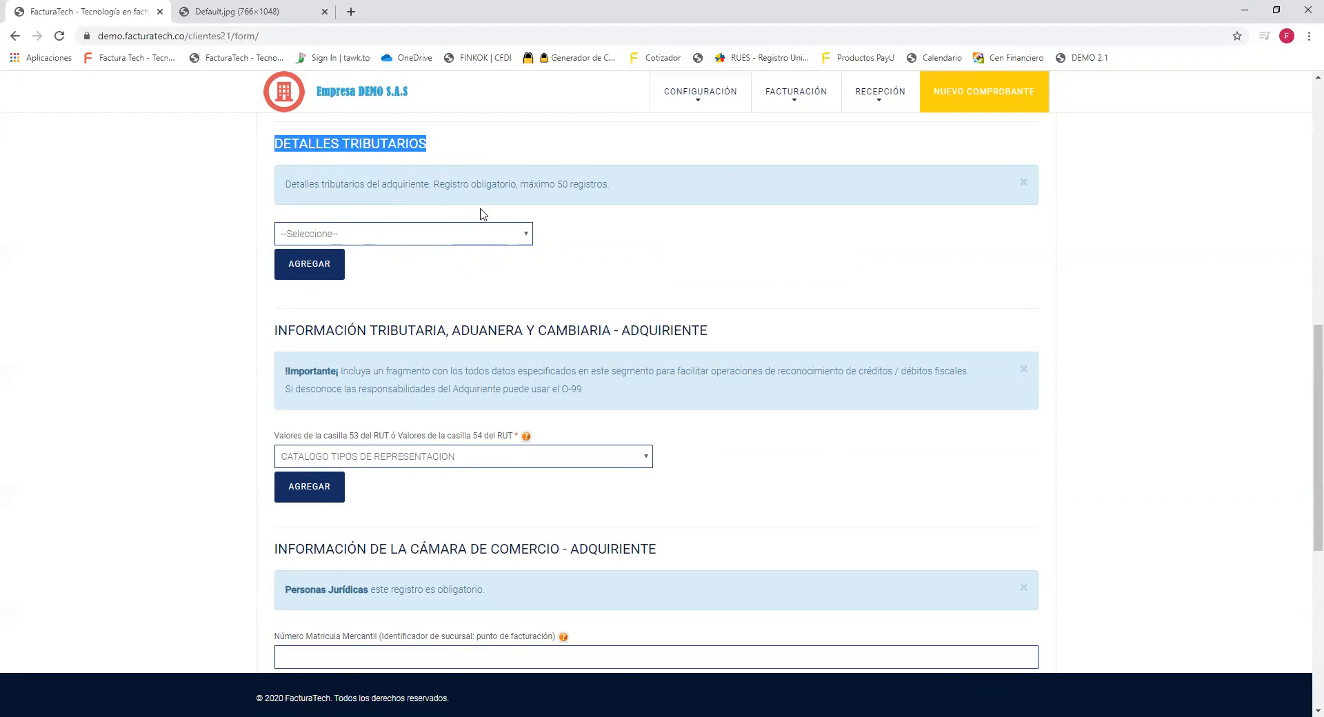
{"action": "left_click", "coordinate": [519, 238]}
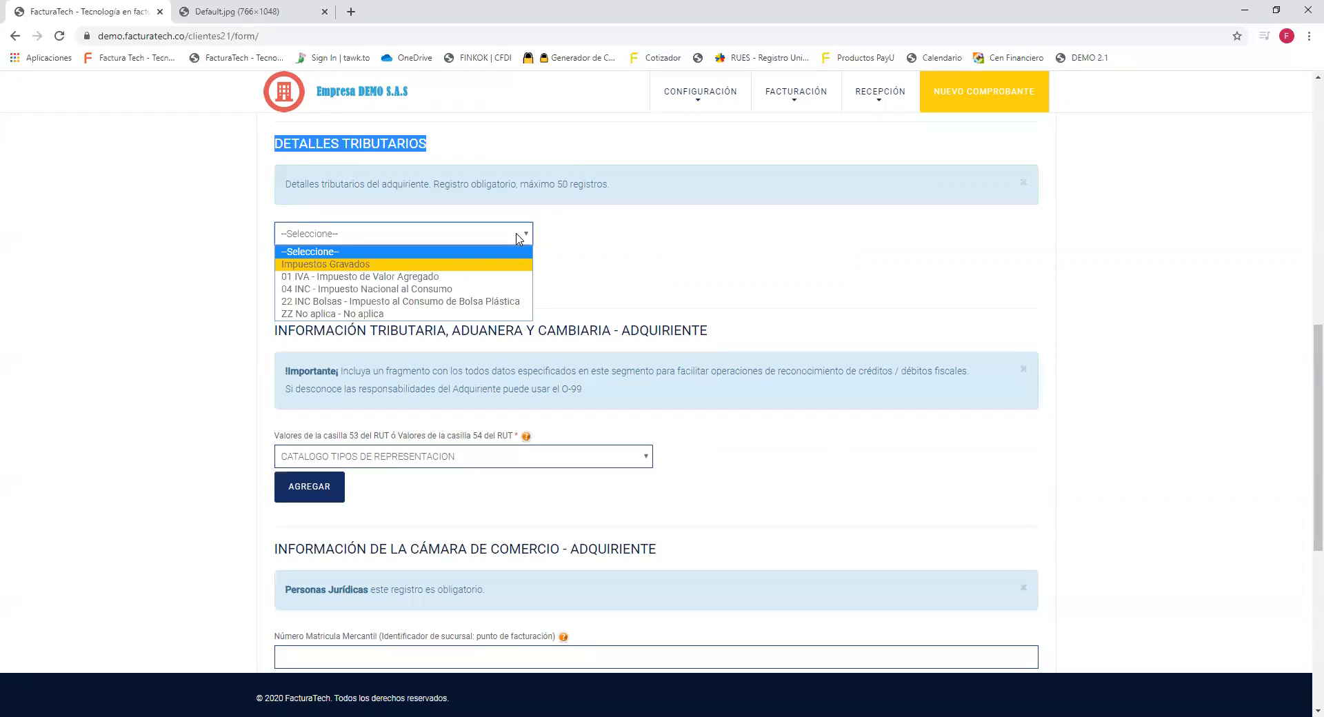
{"action": "key", "text": "Down"}
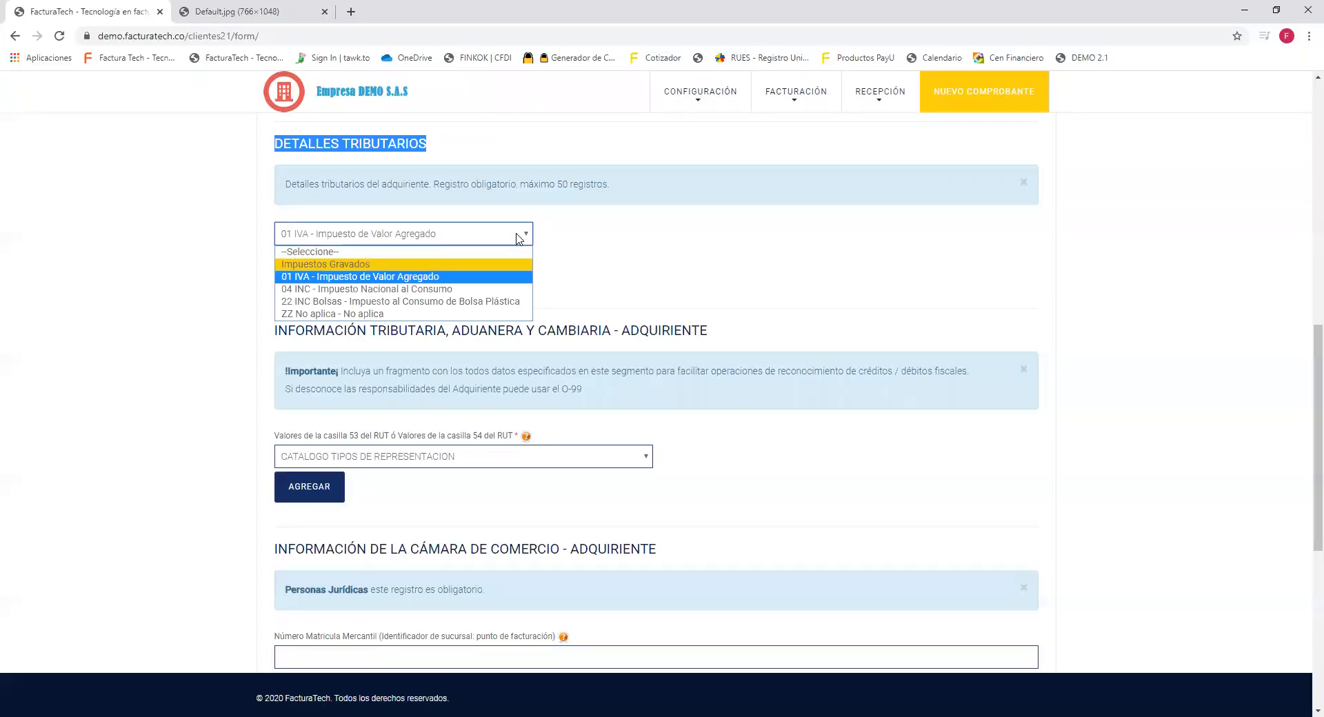
{"action": "key", "text": "Down"}
{"action": "key", "text": "Down"}
{"action": "key", "text": "Down"}
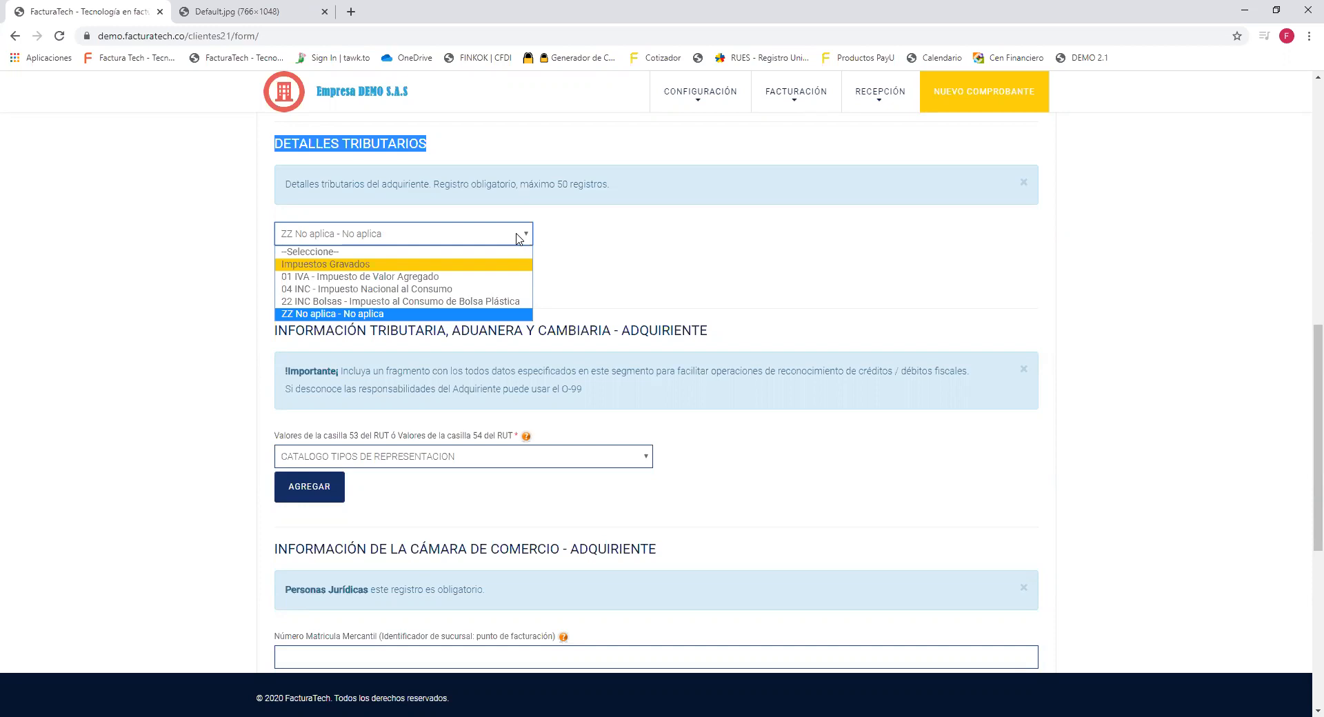
{"action": "key", "text": "Up"}
{"action": "key", "text": "Up"}
{"action": "key", "text": "Up"}
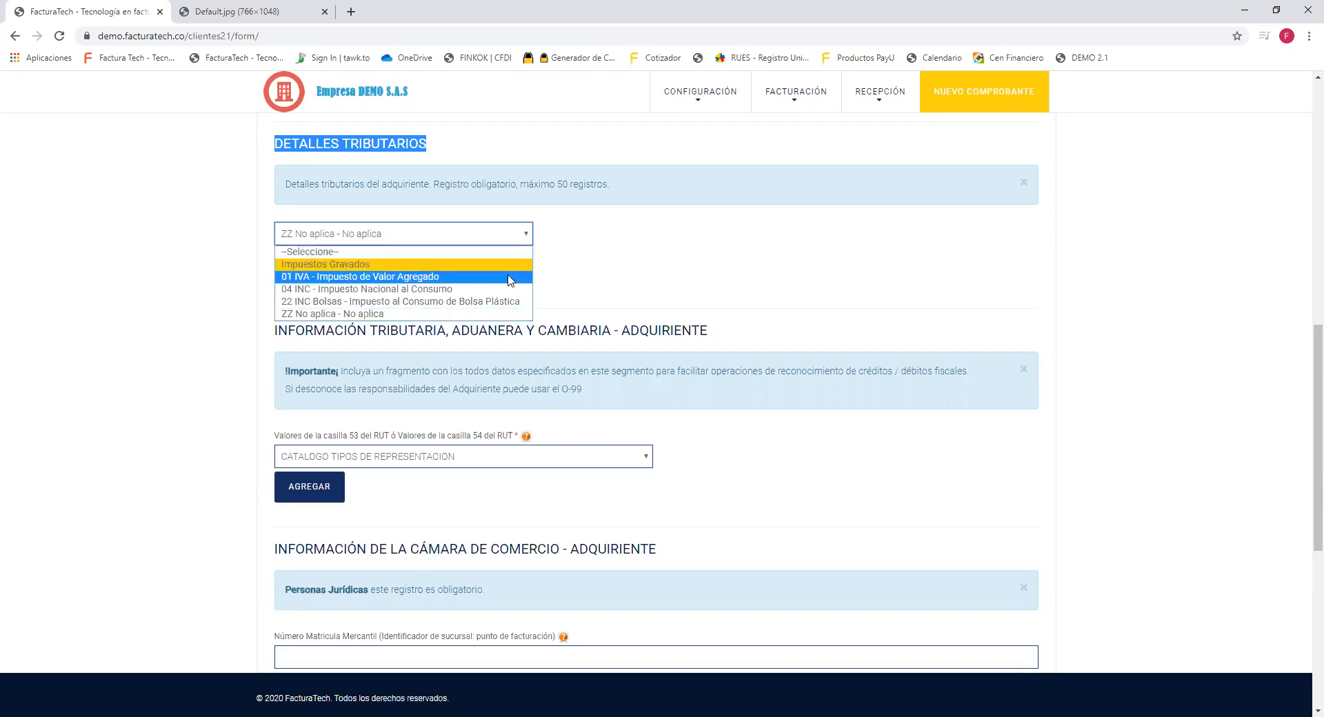
{"action": "key", "text": "Return"}
{"action": "left_click", "coordinate": [328, 262]}
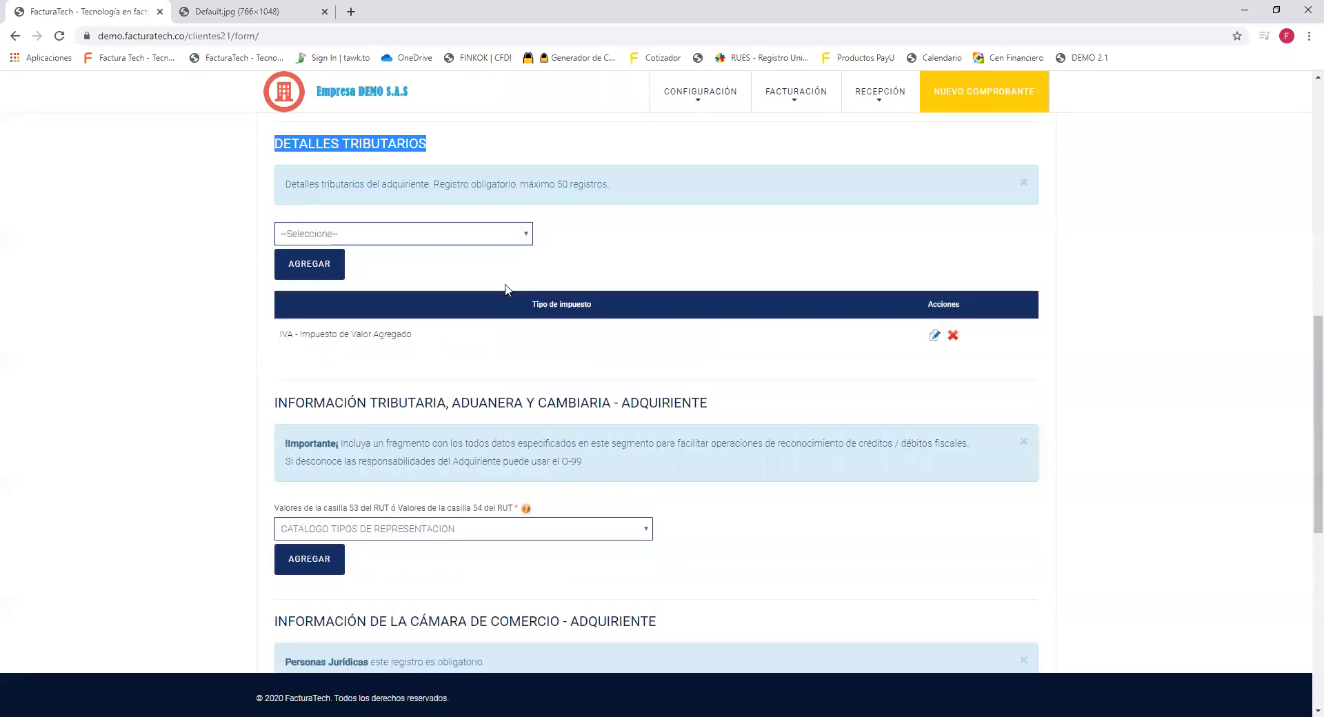
{"action": "left_click_drag", "start_coordinate": [280, 331], "coordinate": [431, 336]}
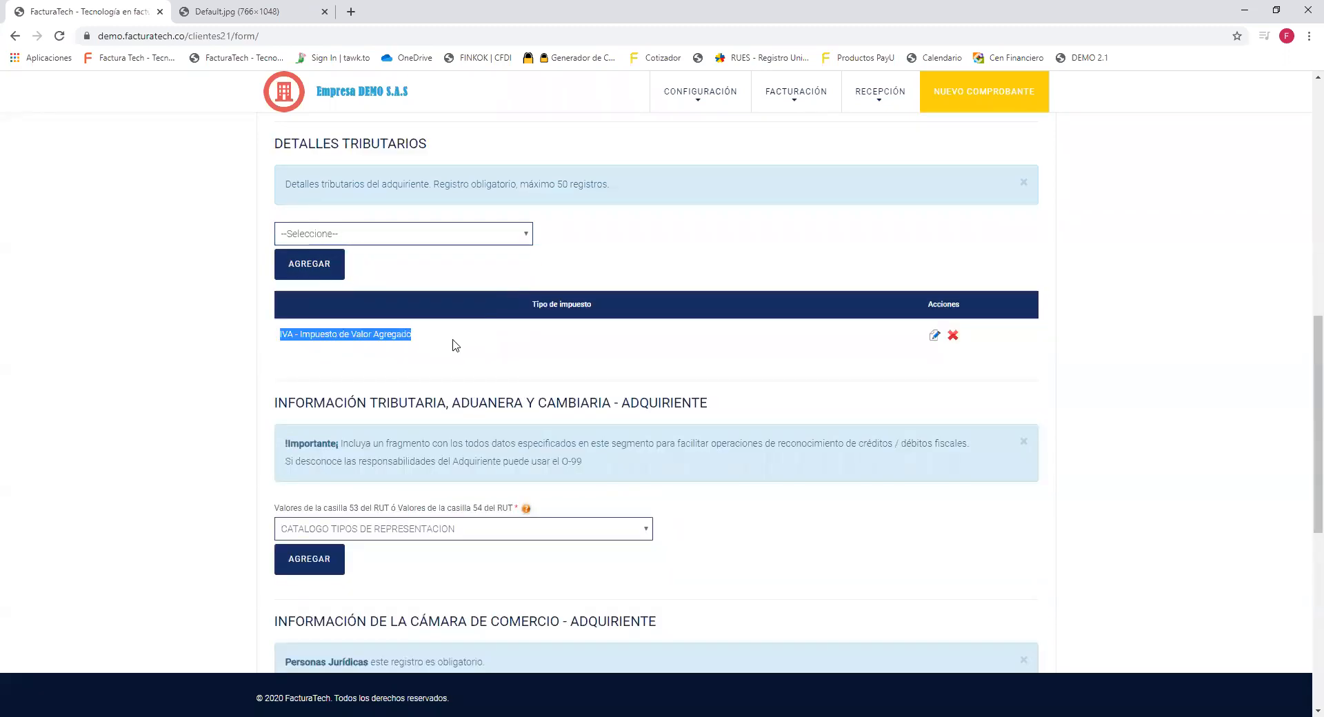
Scroll down past the O-99 Régimen note toward the Contactos section.
{"action": "scroll", "coordinate": [1305, 386], "scroll_direction": "down", "scroll_amount": 3}
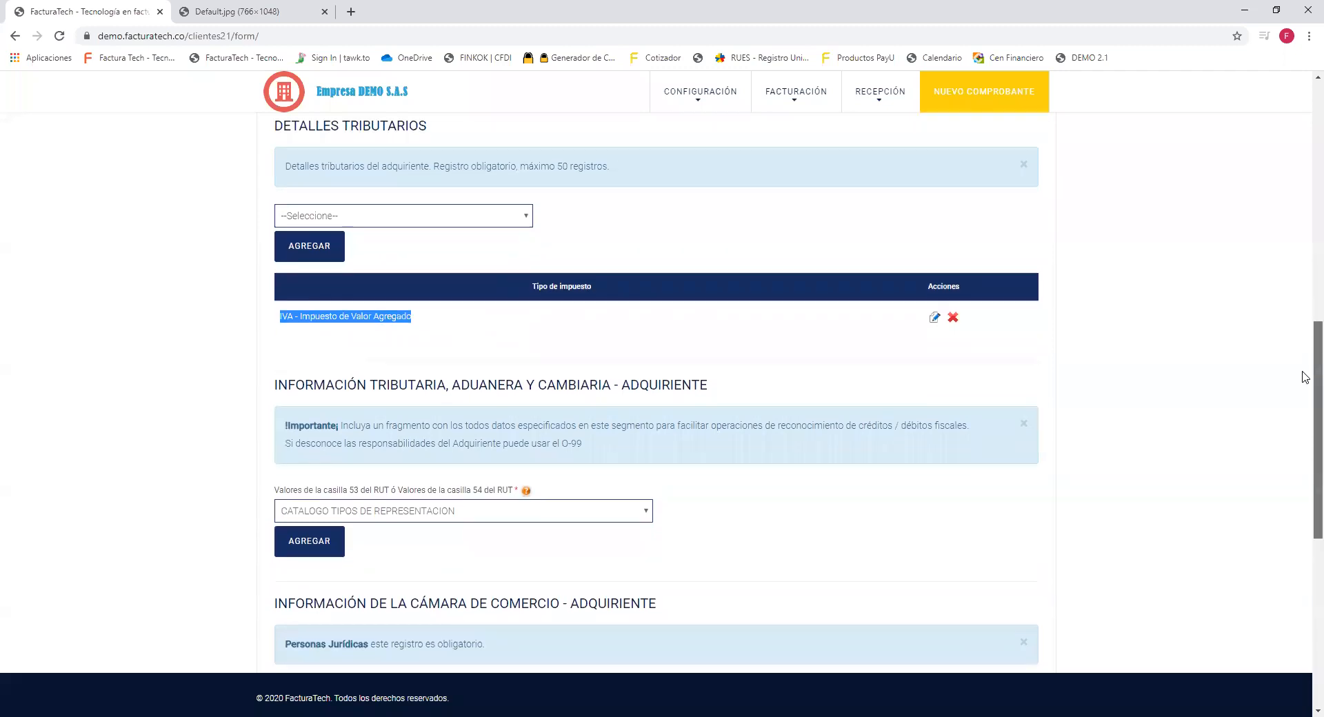
{"action": "scroll", "coordinate": [1305, 436], "scroll_direction": "down", "scroll_amount": 2}
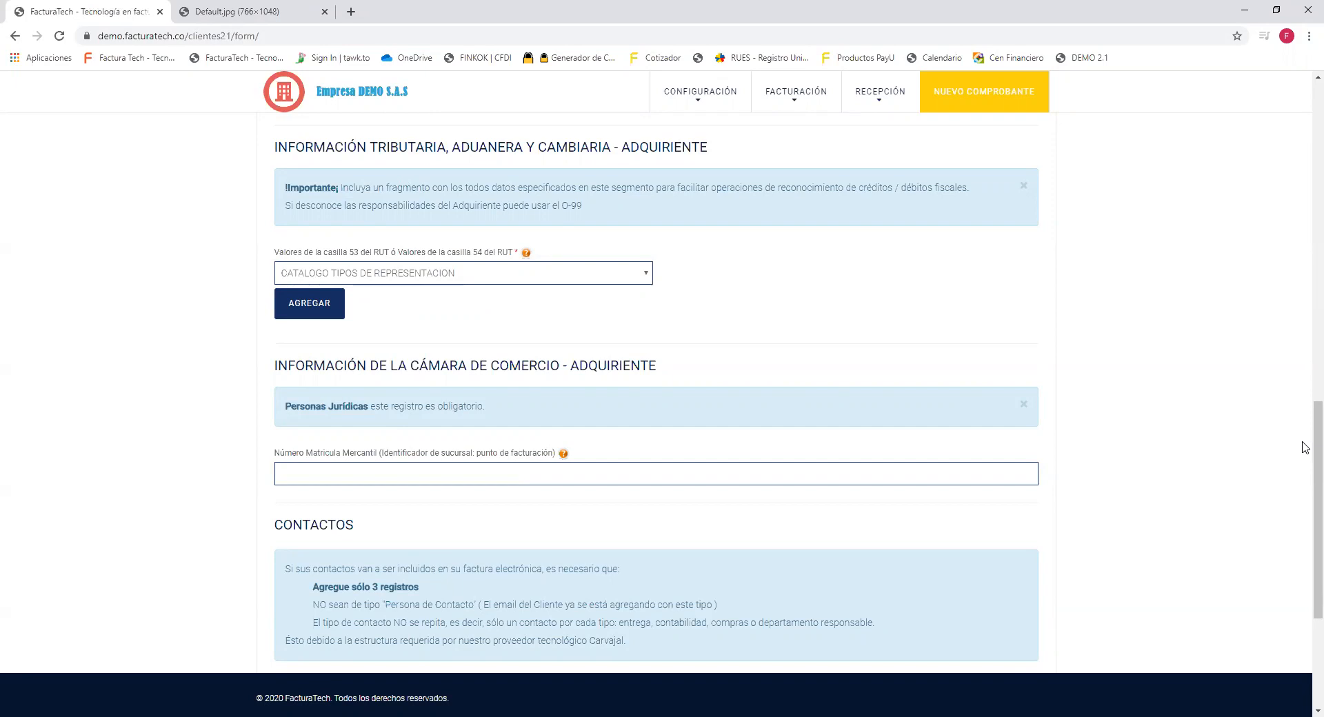
{"action": "left_click_drag", "start_coordinate": [582, 206], "coordinate": [278, 220]}
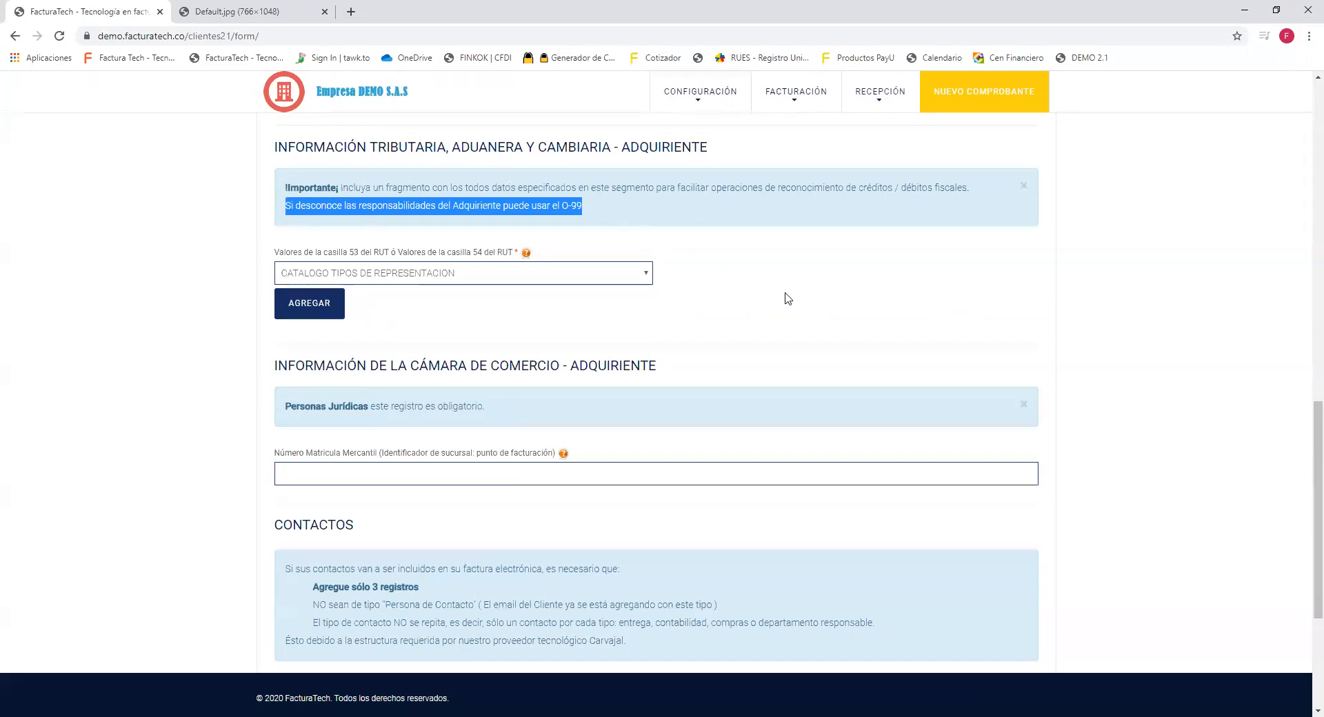
{"action": "left_click", "coordinate": [791, 298]}
{"action": "left_click_drag", "start_coordinate": [1305, 422], "coordinate": [1305, 493]}
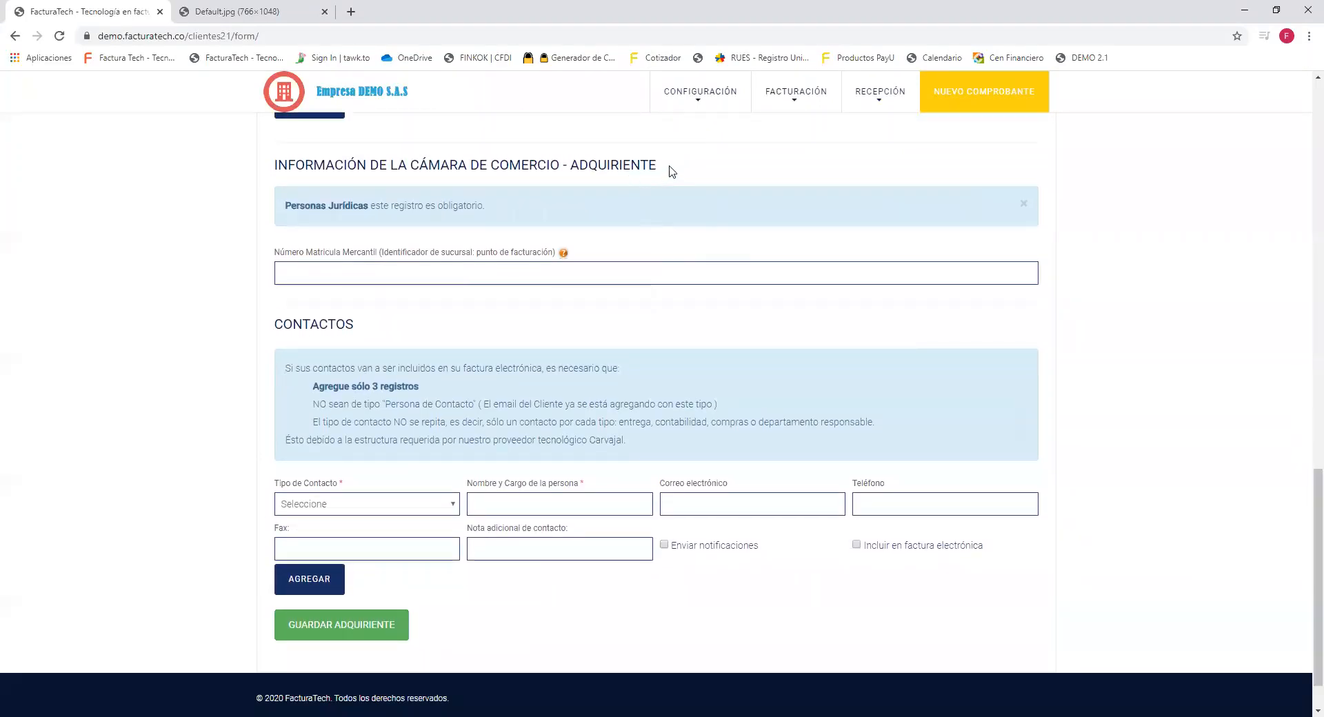
Highlight the Personas Jurídicas requirement note and open a new blank browser tab.
{"action": "left_click_drag", "start_coordinate": [486, 206], "coordinate": [285, 211]}
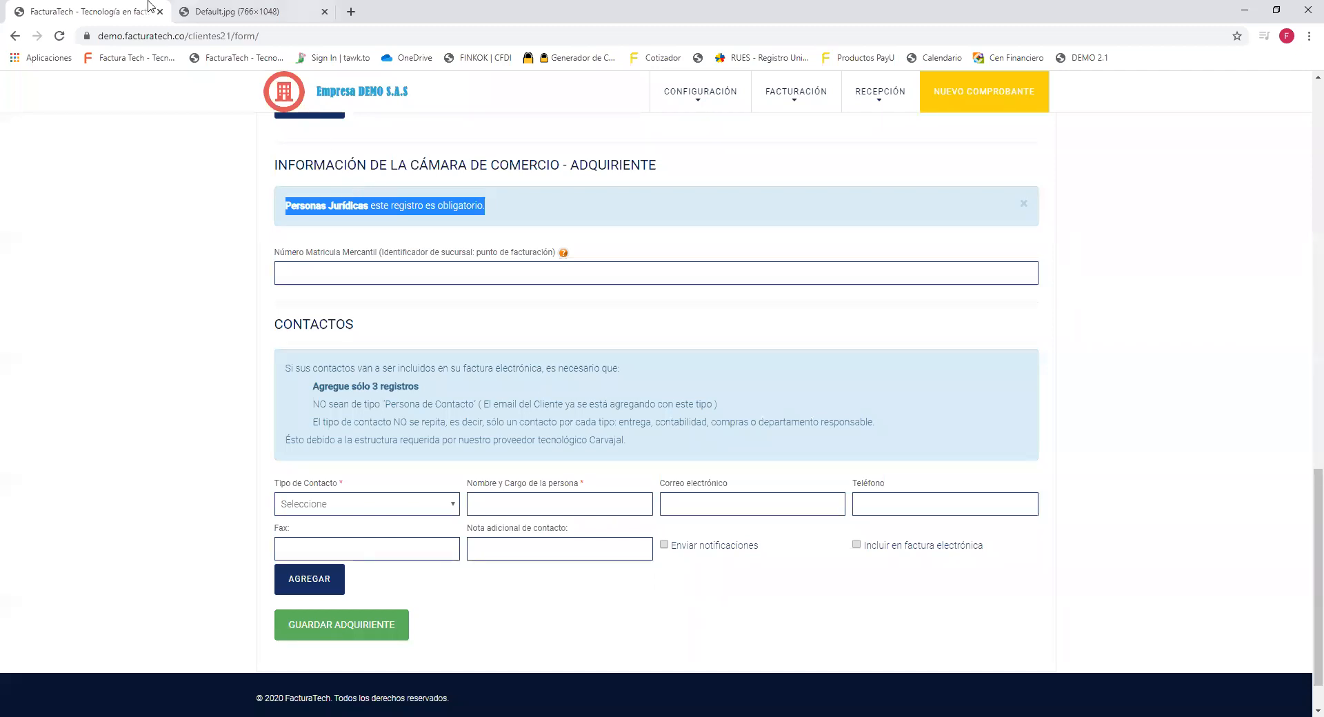
{"action": "left_click", "coordinate": [351, 13]}
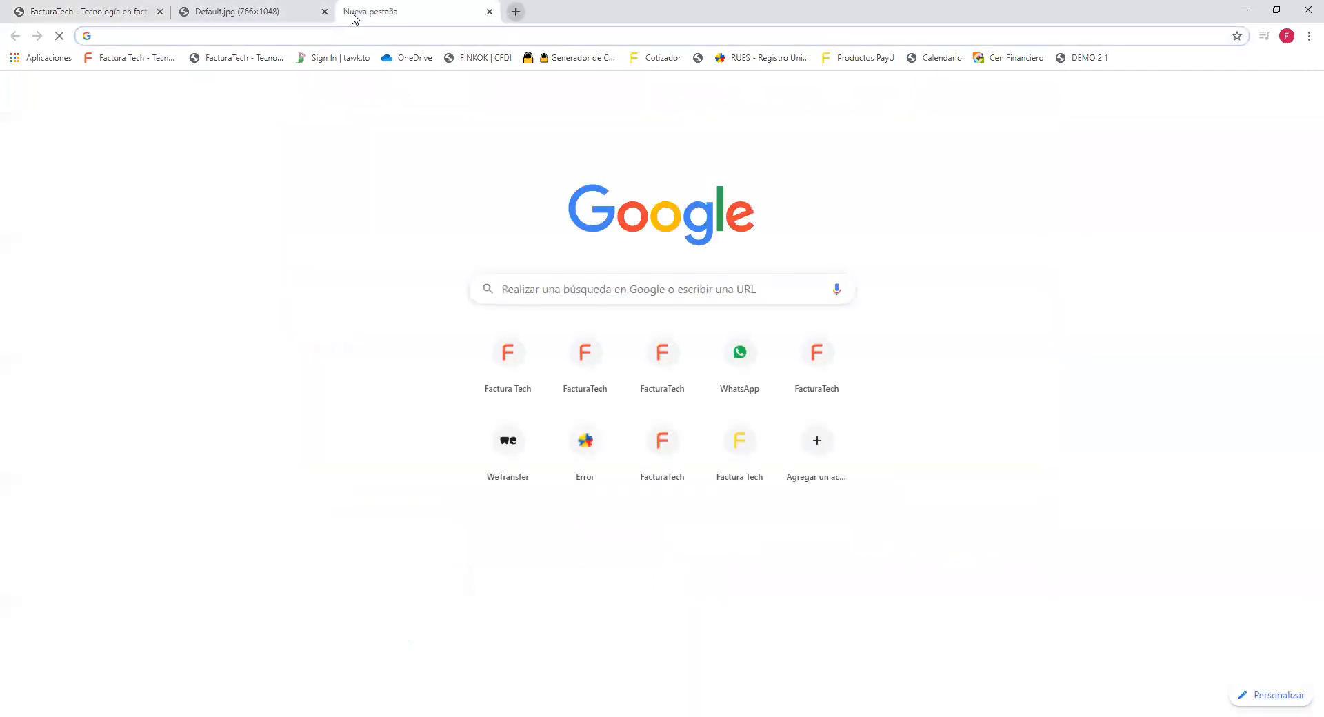
Enter the company's NIT in the RUES registry lookup, then return to the FacturaTech form.
{"action": "left_click", "coordinate": [762, 58]}
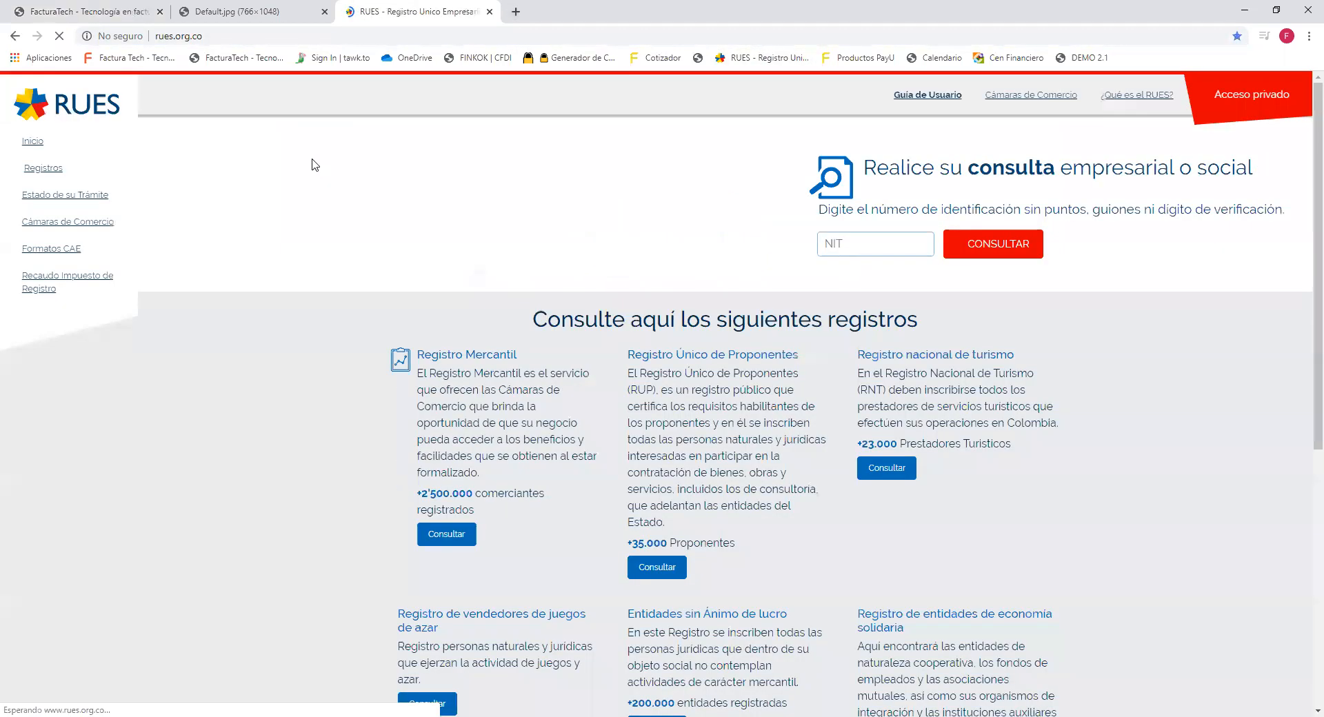
{"action": "left_click", "coordinate": [206, 36]}
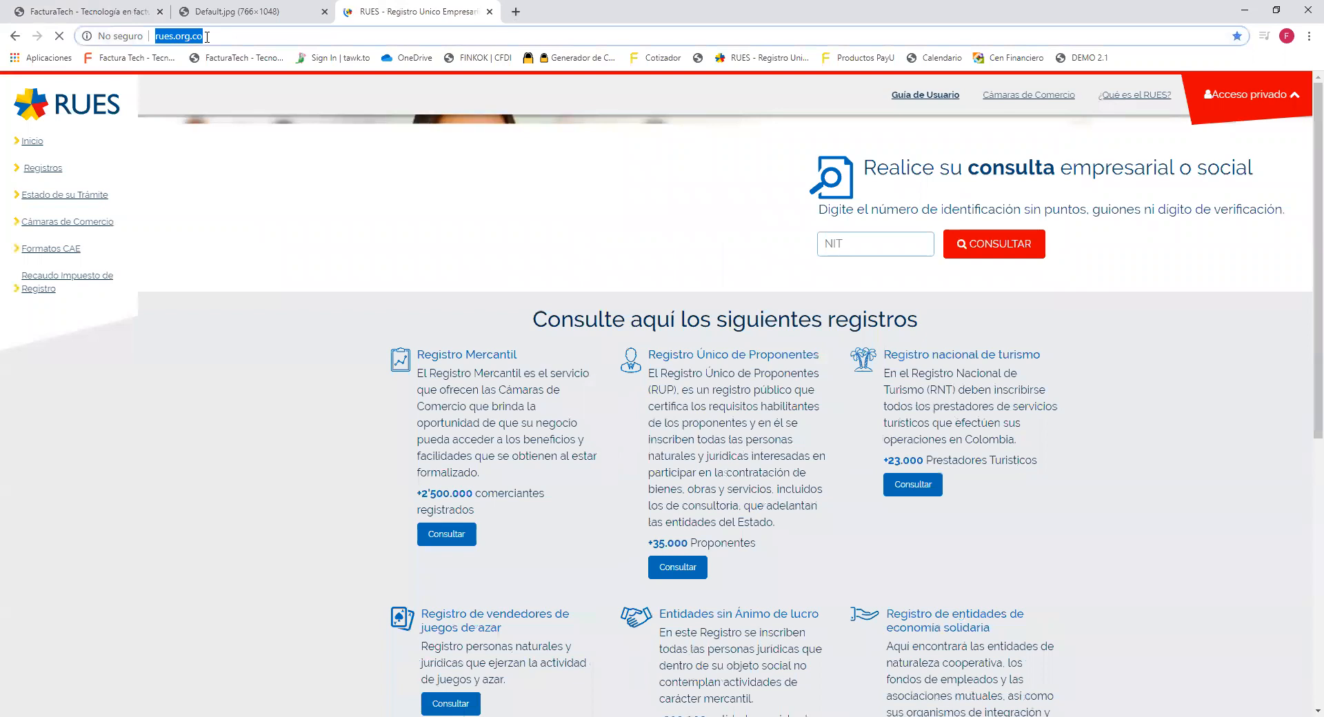
{"action": "left_click", "coordinate": [850, 245]}
{"action": "type", "text": "123456789"}
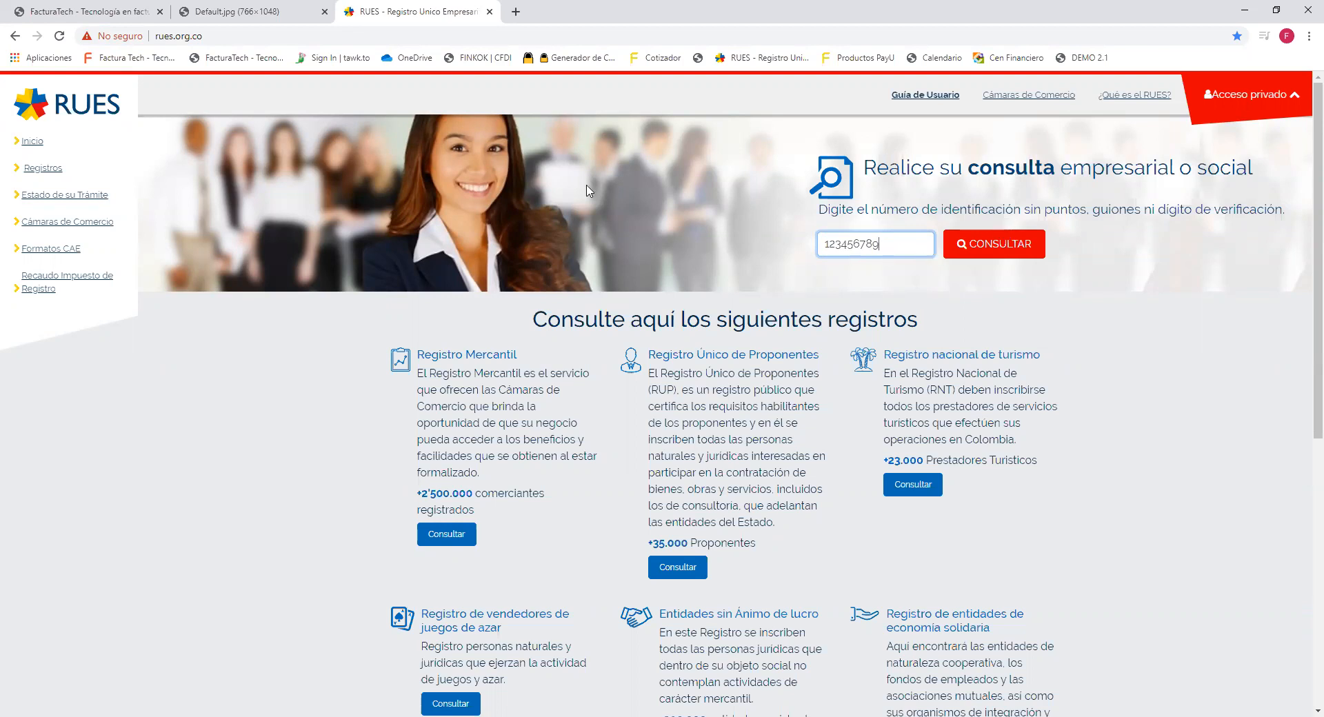
{"action": "left_click", "coordinate": [199, 39]}
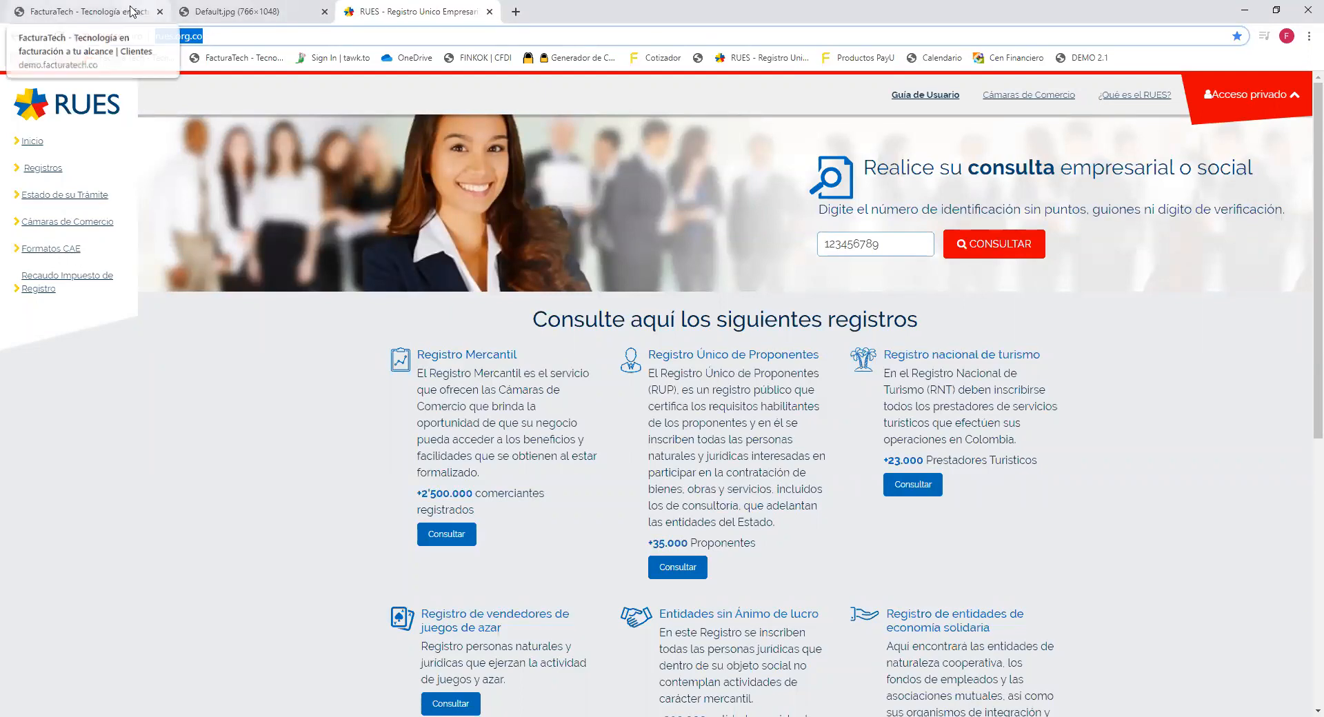
{"action": "left_click", "coordinate": [131, 12]}
{"action": "left_click_drag", "start_coordinate": [275, 252], "coordinate": [390, 260]}
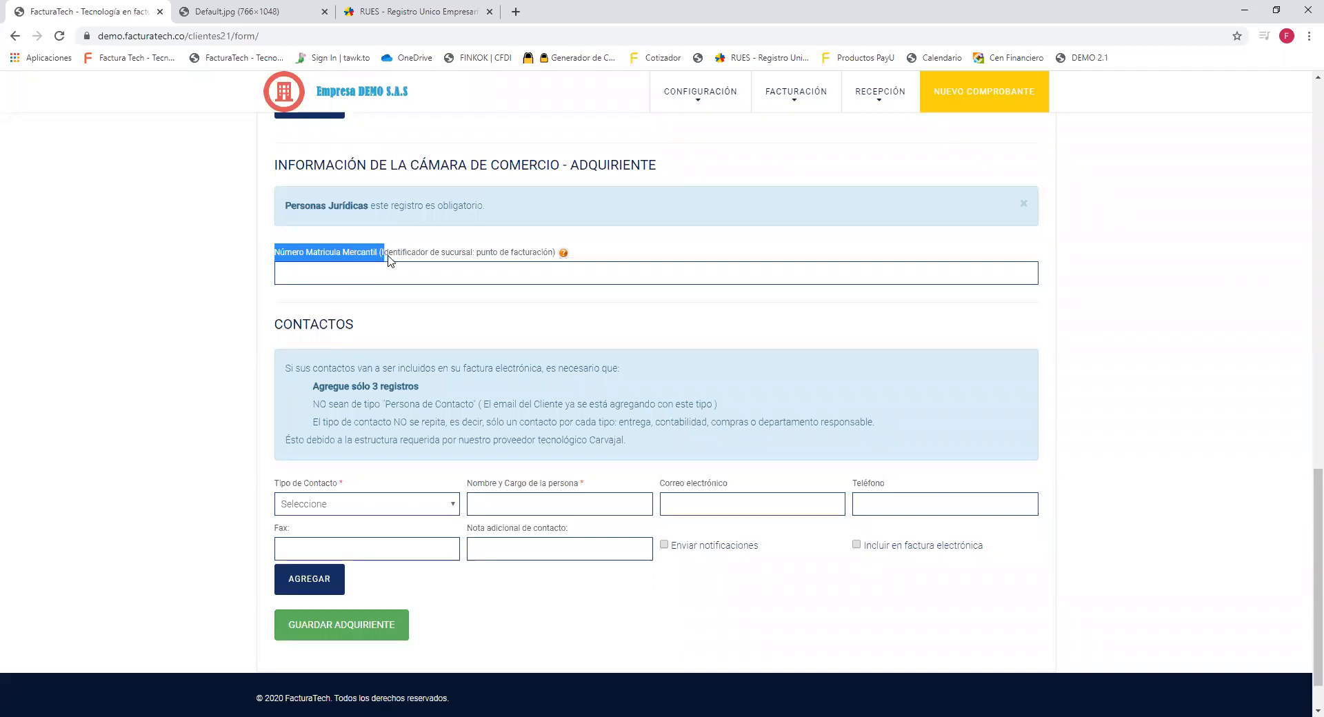
{"action": "left_click", "coordinate": [953, 599]}
{"action": "scroll", "coordinate": [916, 555], "scroll_direction": "down", "scroll_amount": 1}
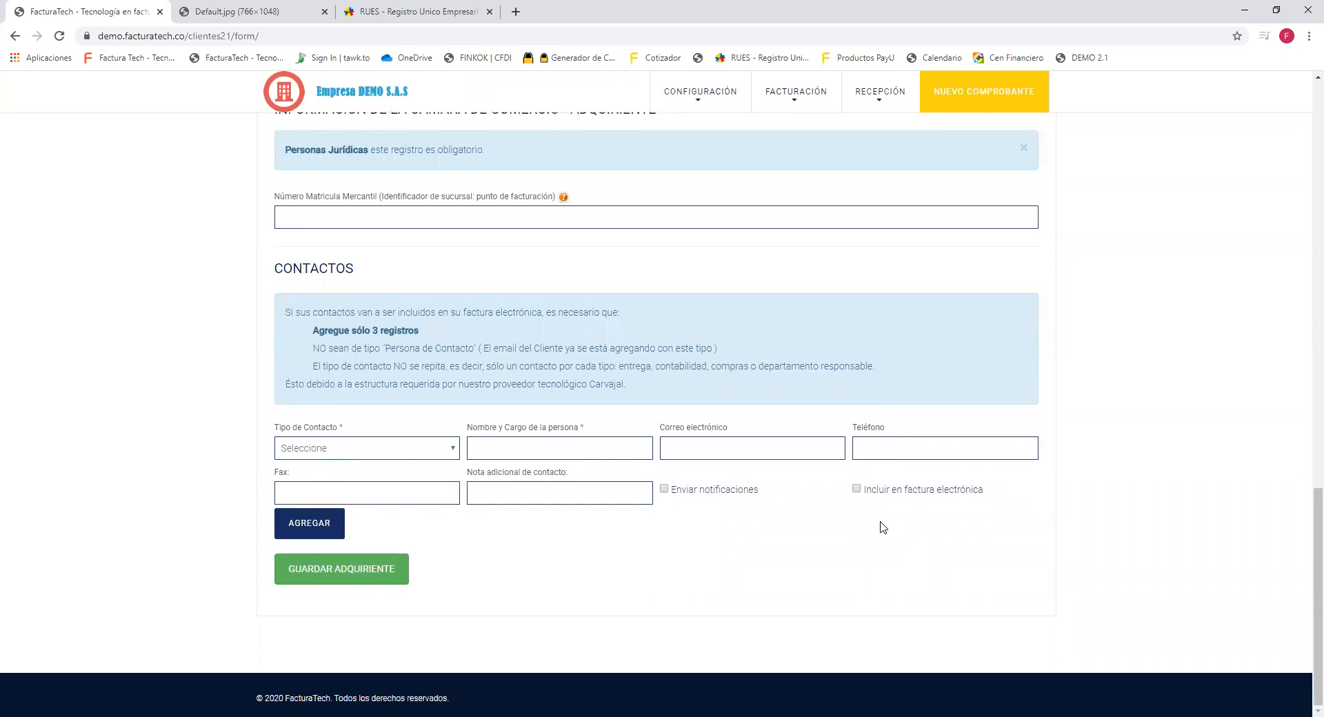
{"action": "left_click_drag", "start_coordinate": [420, 331], "coordinate": [317, 331]}
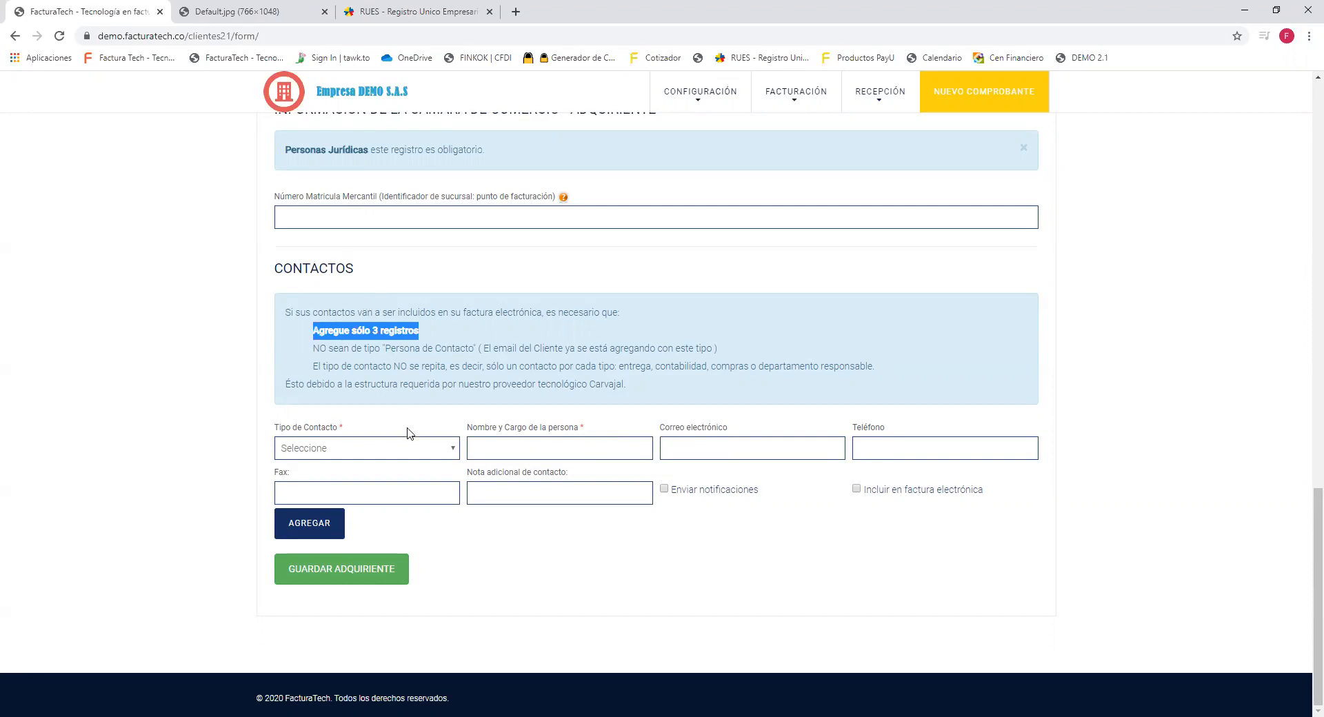
{"action": "left_click", "coordinate": [435, 460]}
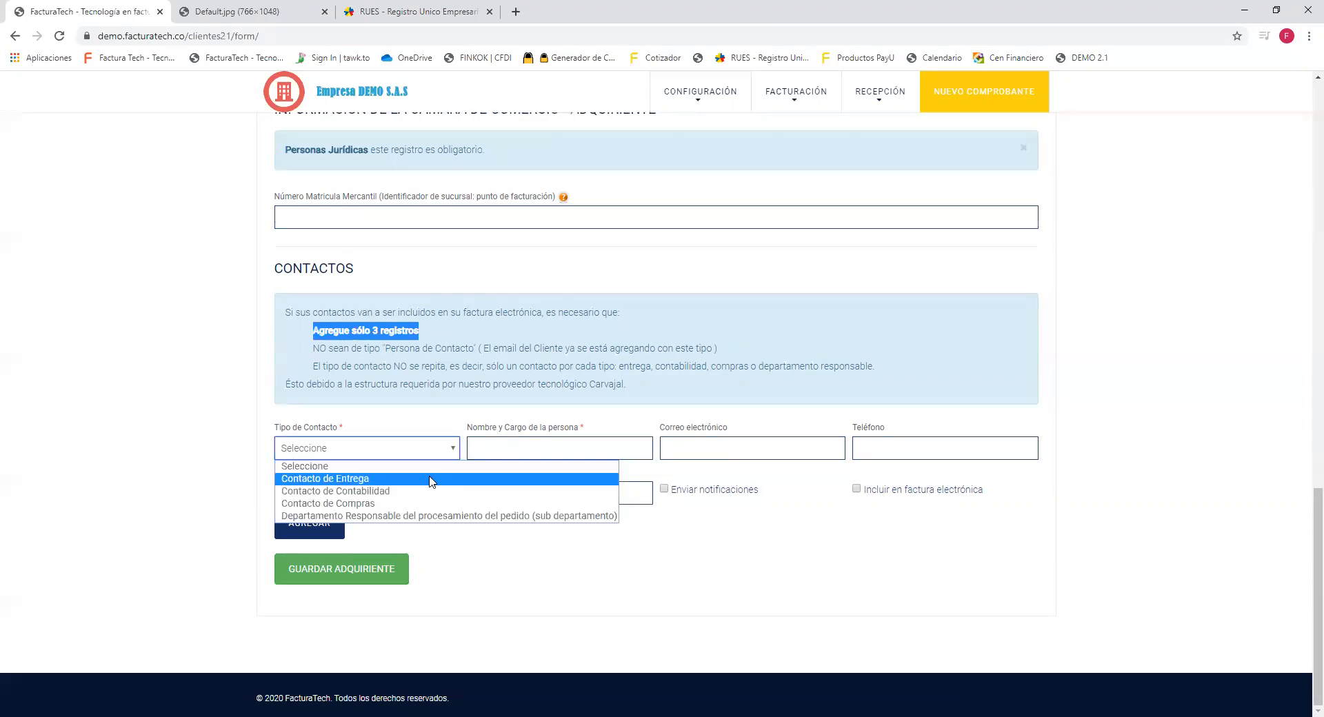
Add a Contacto de Entrega contact with the person's name, role contabilidad, and e-mail address.
{"action": "left_click", "coordinate": [431, 480]}
{"action": "left_click", "coordinate": [510, 439]}
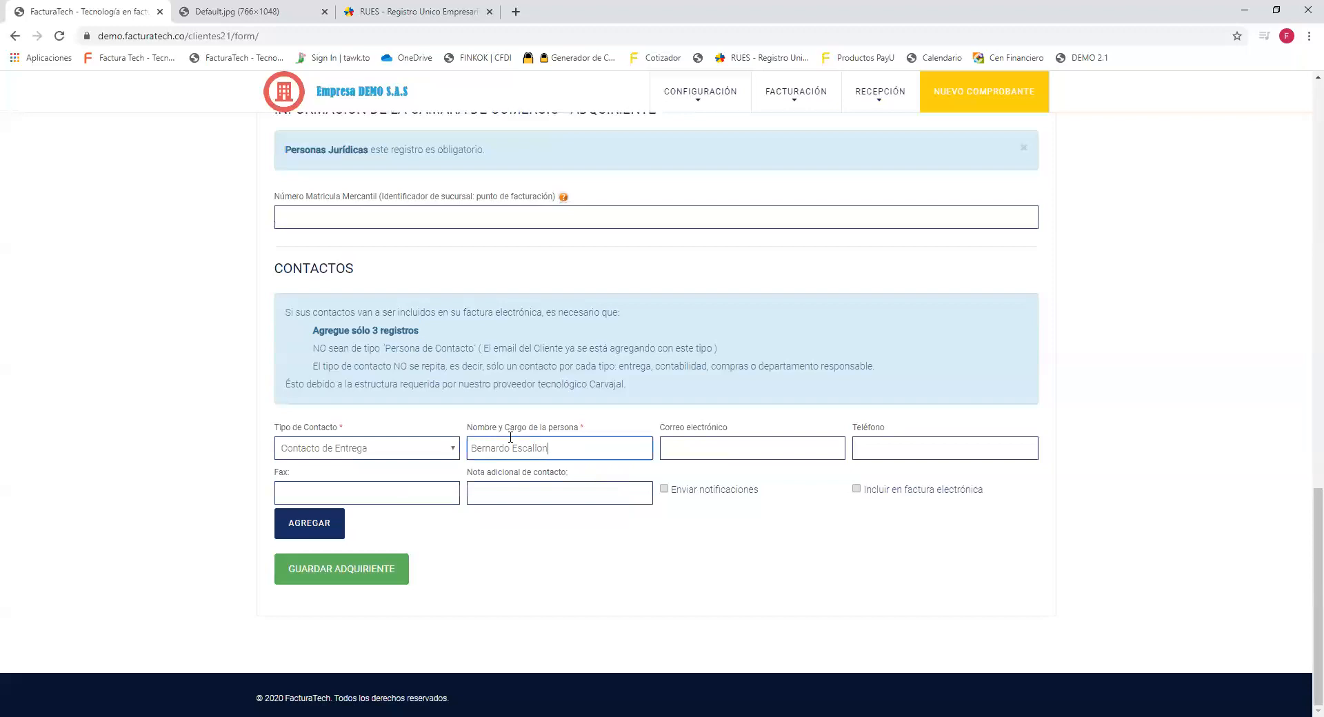
{"action": "type", "text": " - contabilidad"}
{"action": "left_click", "coordinate": [700, 445]}
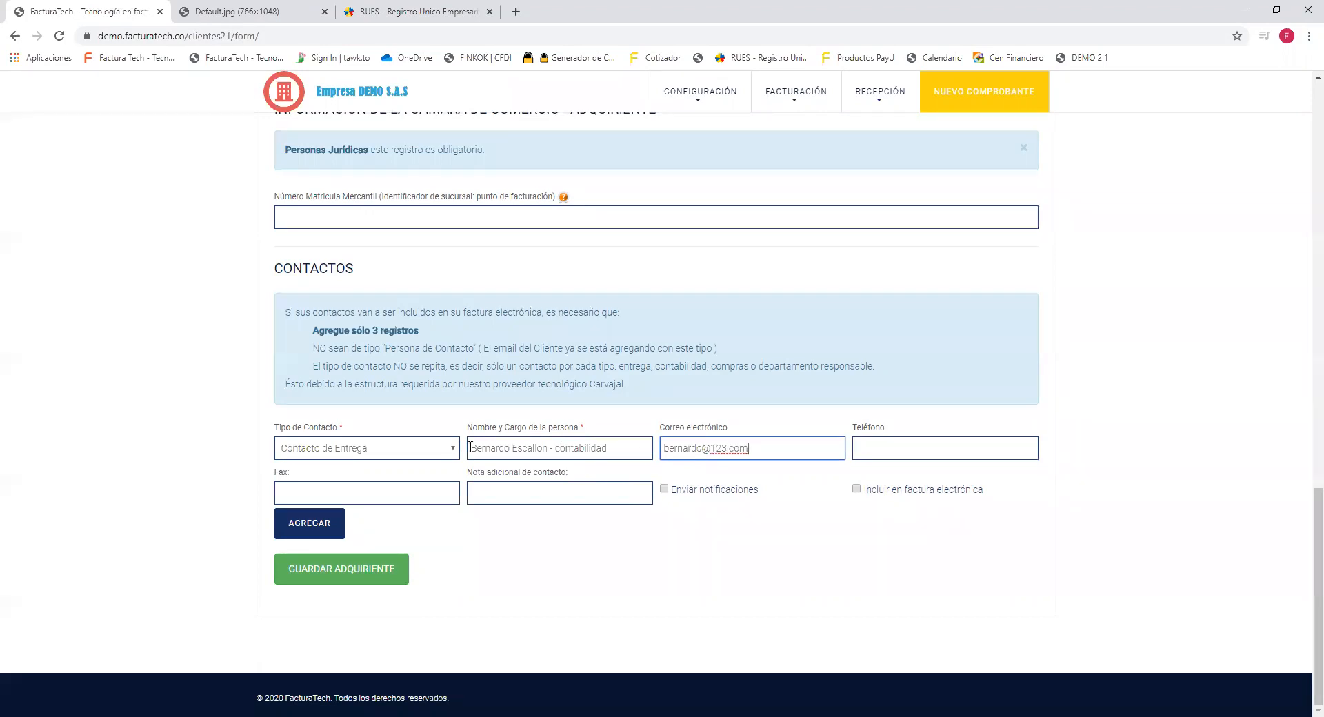
{"action": "left_click_drag", "start_coordinate": [279, 428], "coordinate": [738, 443]}
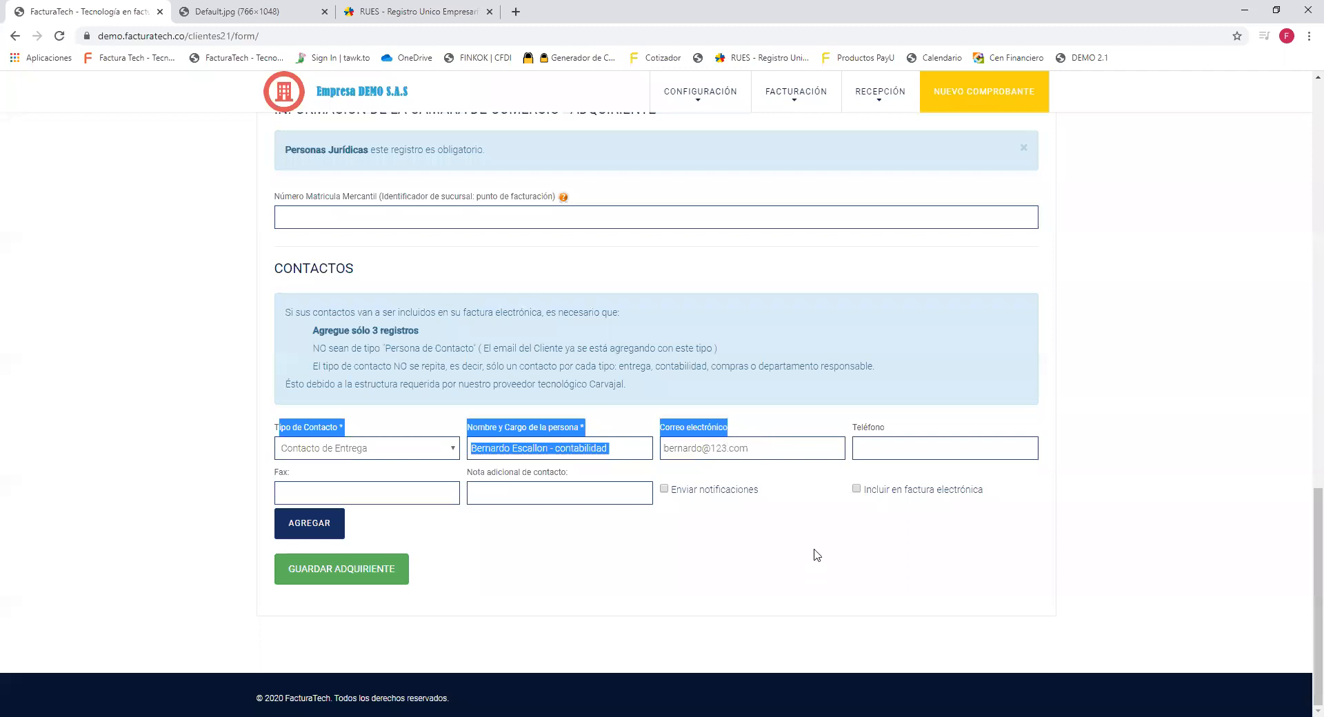
Enable Enviar notificaciones for the Contacto de Entrega contact and add it to the customer.
{"action": "left_click", "coordinate": [786, 540]}
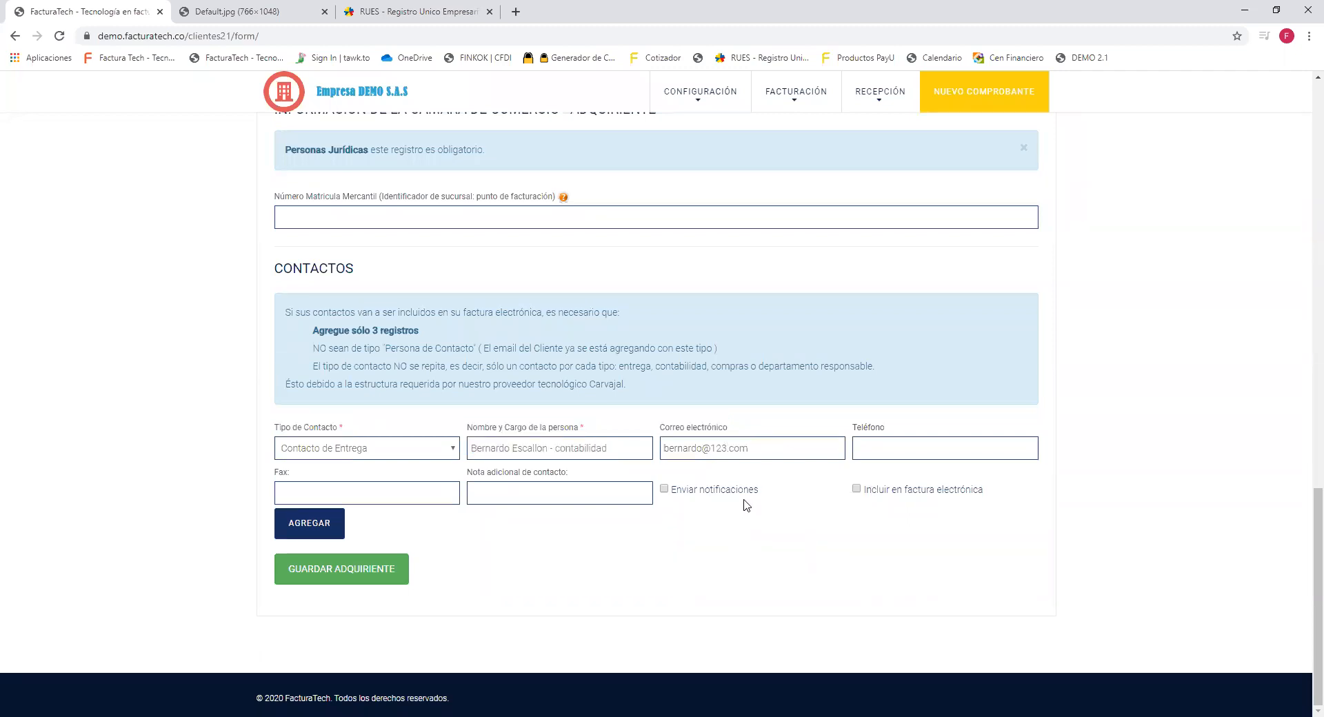
{"action": "left_click_drag", "start_coordinate": [762, 494], "coordinate": [673, 494]}
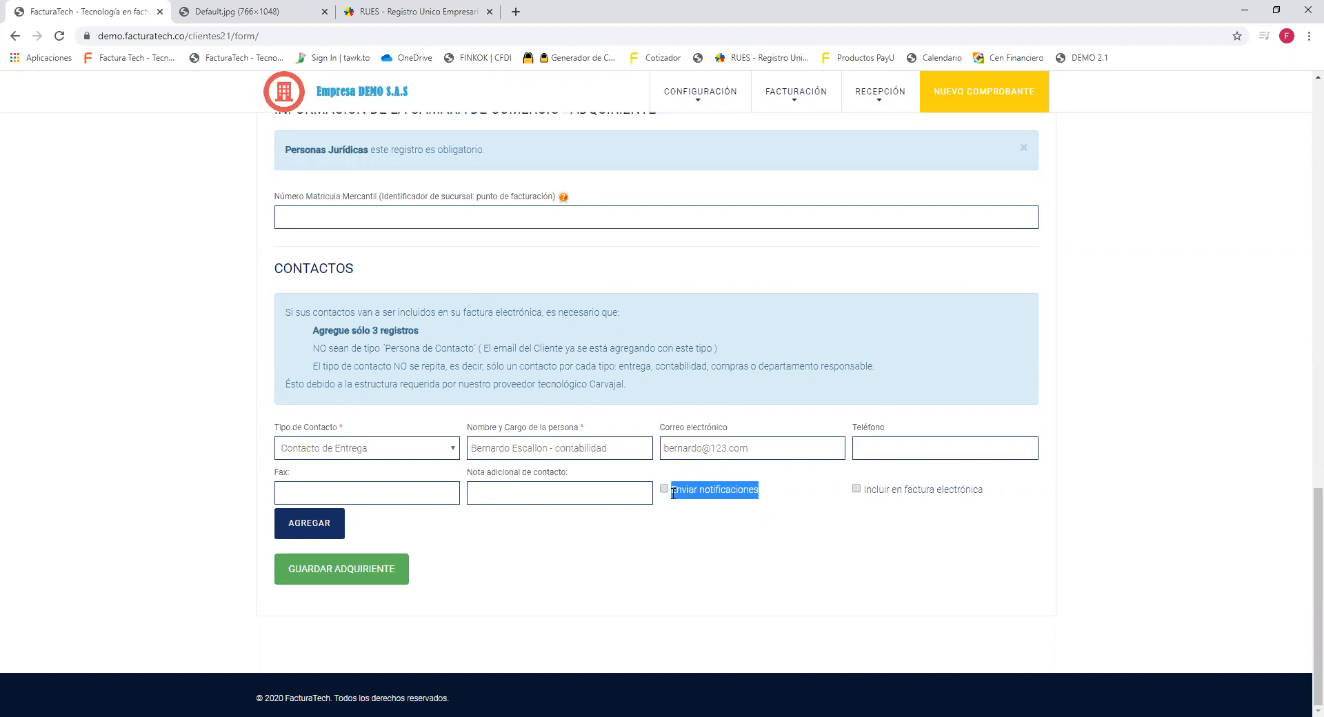
{"action": "left_click_drag", "start_coordinate": [982, 488], "coordinate": [864, 501]}
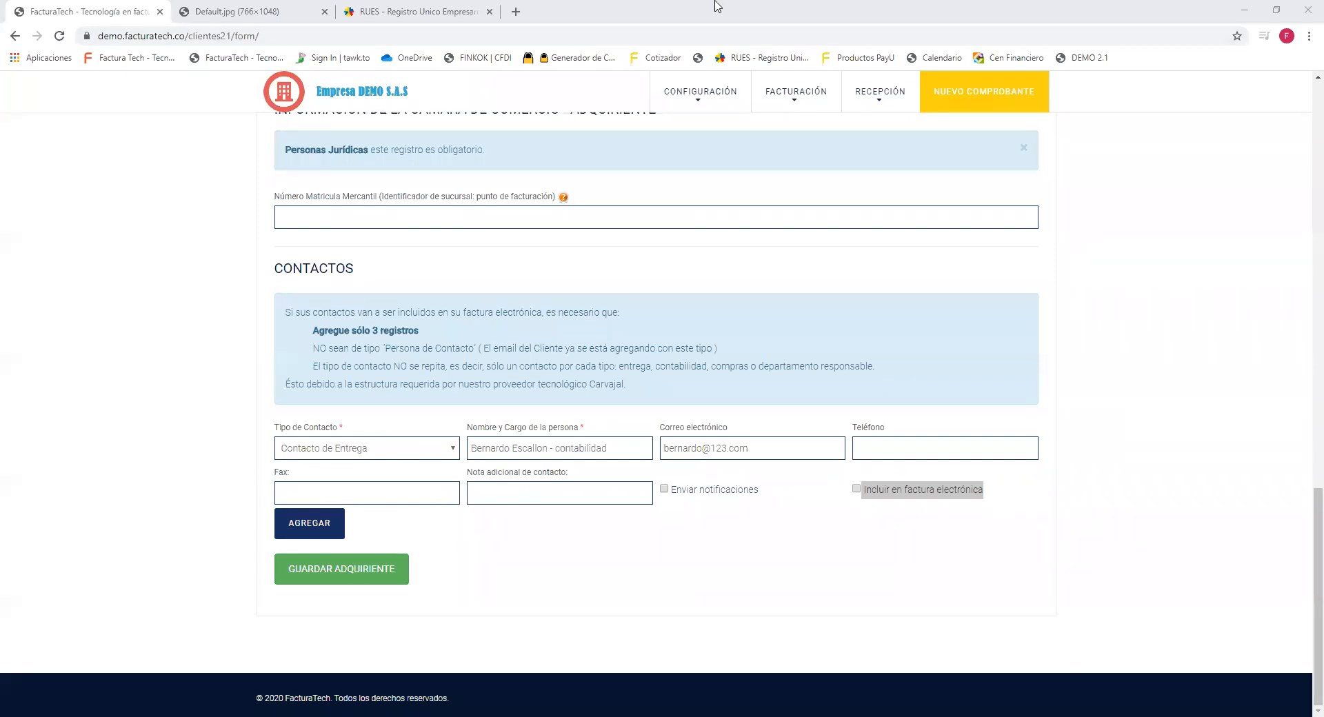
{"action": "left_click", "coordinate": [857, 491]}
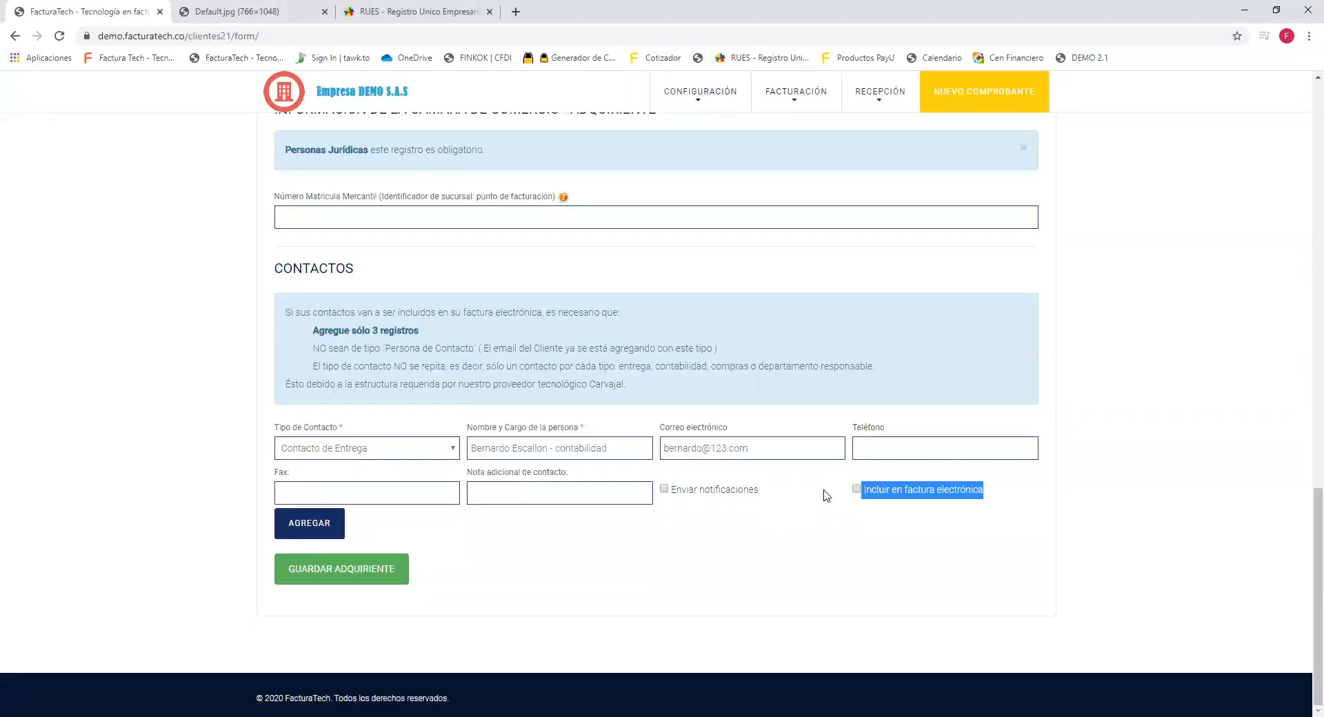
{"action": "left_click_drag", "start_coordinate": [762, 492], "coordinate": [664, 495]}
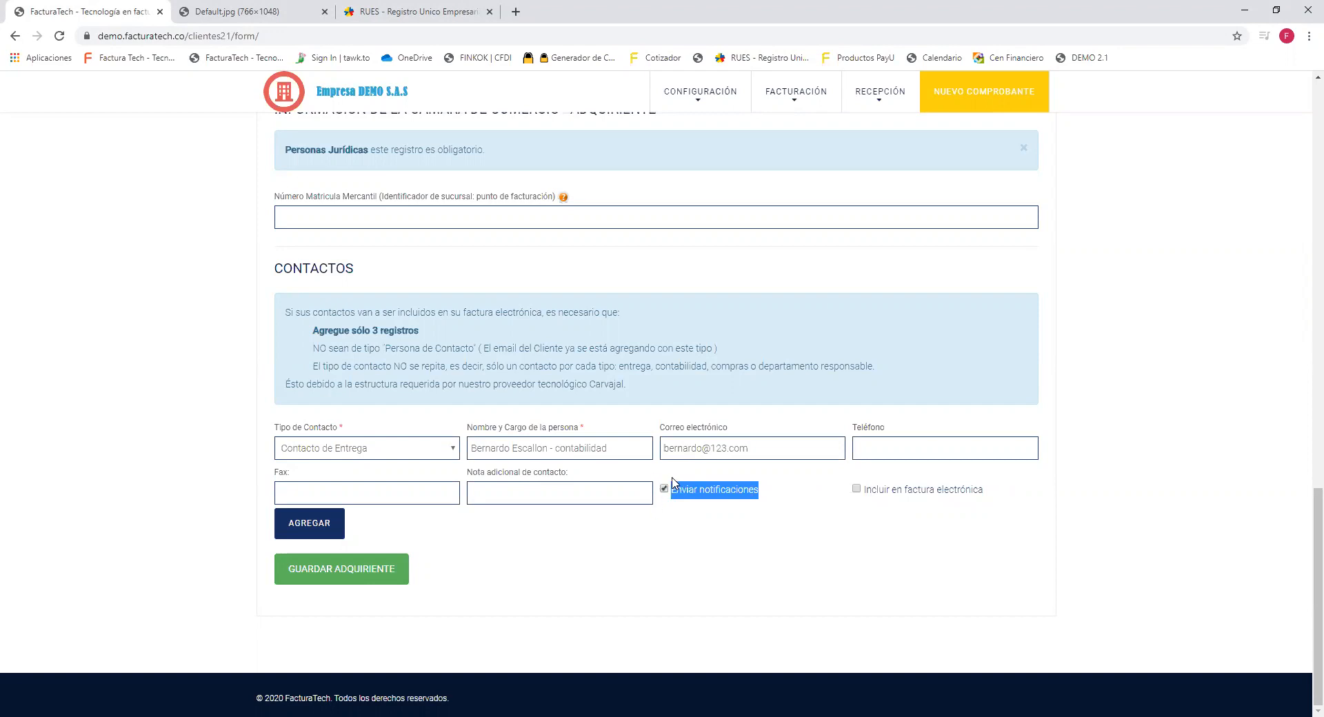
{"action": "triple_click", "coordinate": [753, 449]}
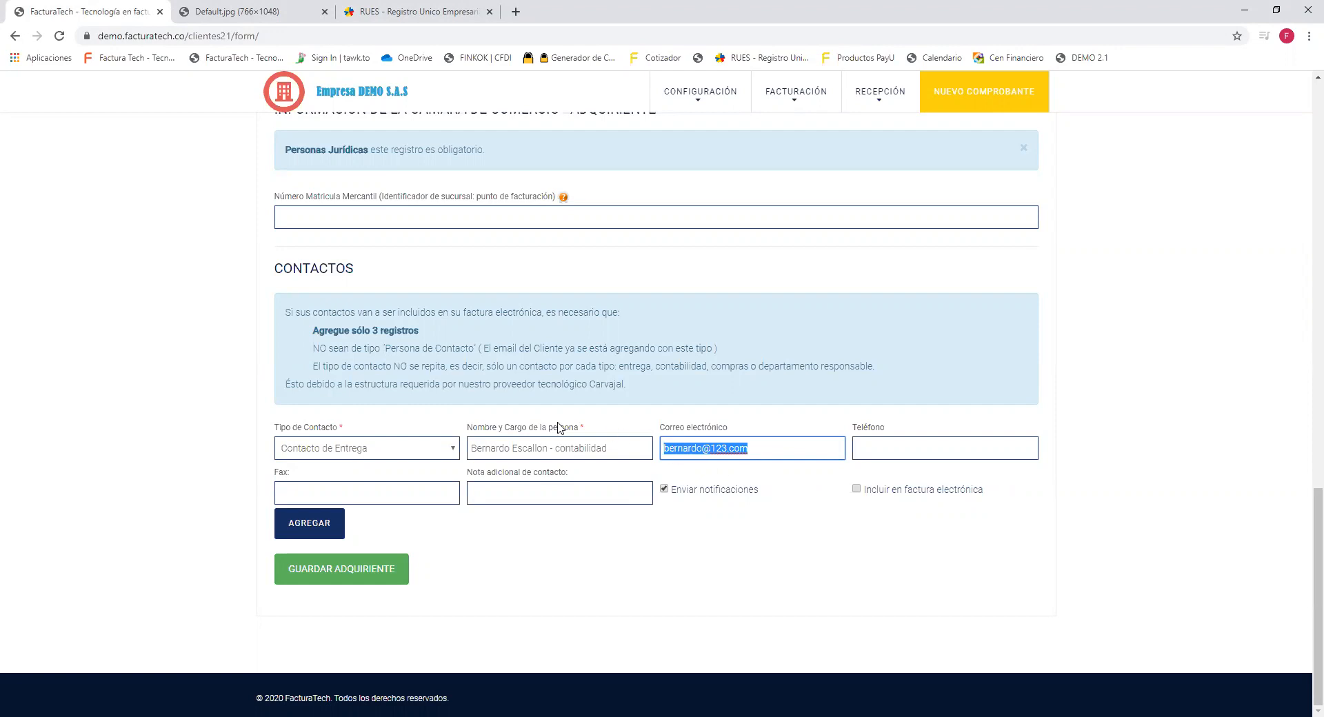
{"action": "left_click", "coordinate": [326, 539]}
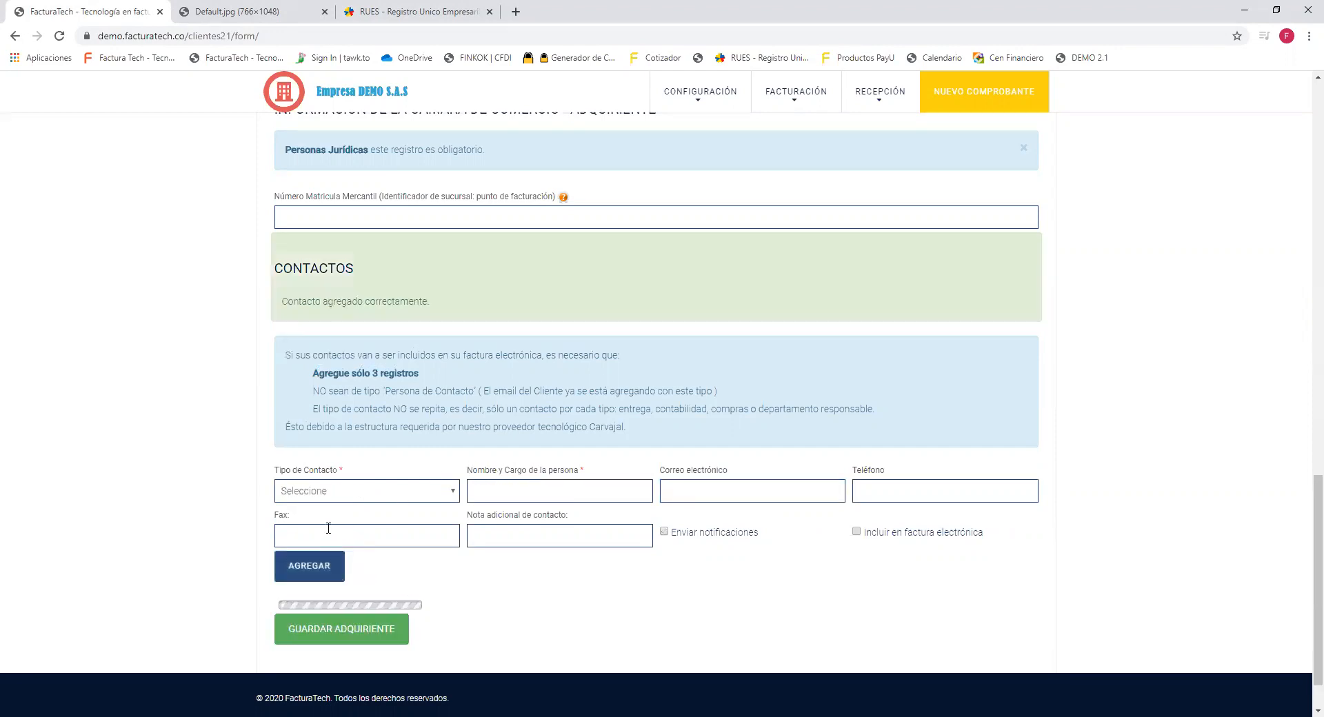
Confirm the Contactos table shows the new Contacto de Entrega row for contabilidad.
{"action": "scroll", "coordinate": [379, 511], "scroll_direction": "down", "scroll_amount": 2}
{"action": "left_click_drag", "start_coordinate": [281, 529], "coordinate": [655, 529]}
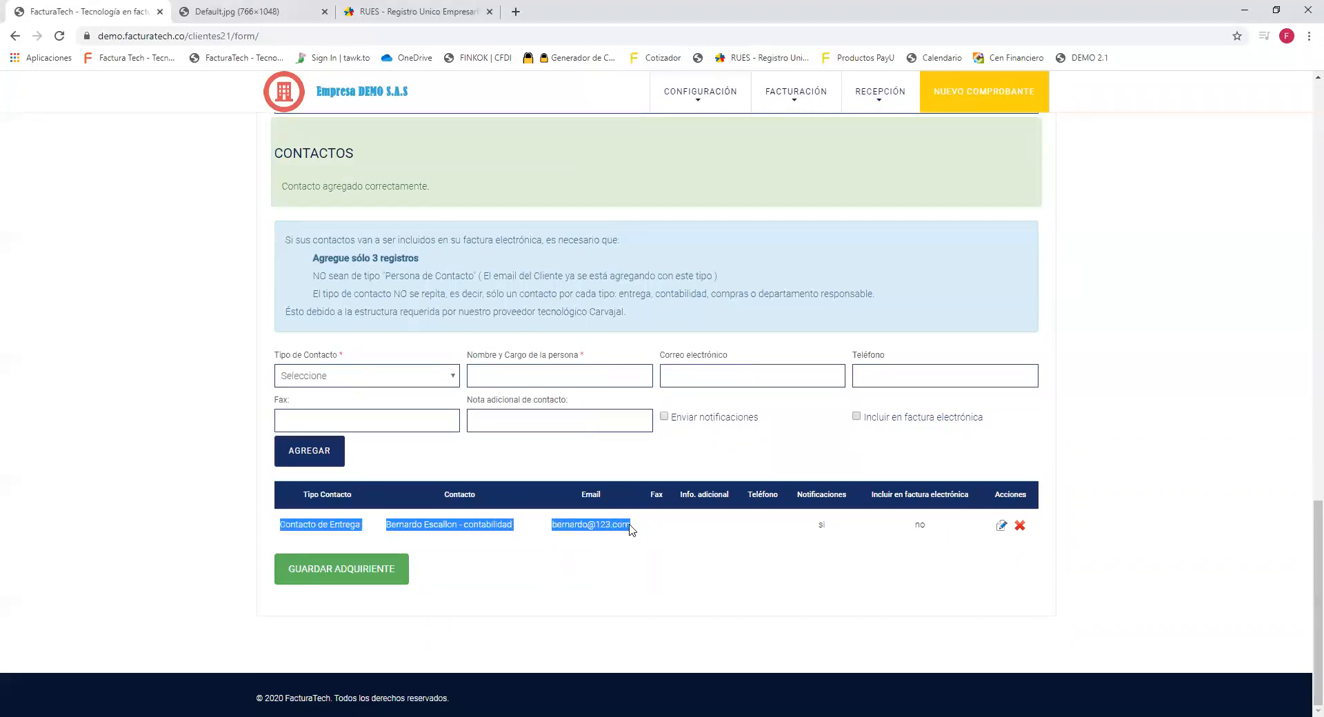
{"action": "left_click_drag", "start_coordinate": [273, 360], "coordinate": [739, 364]}
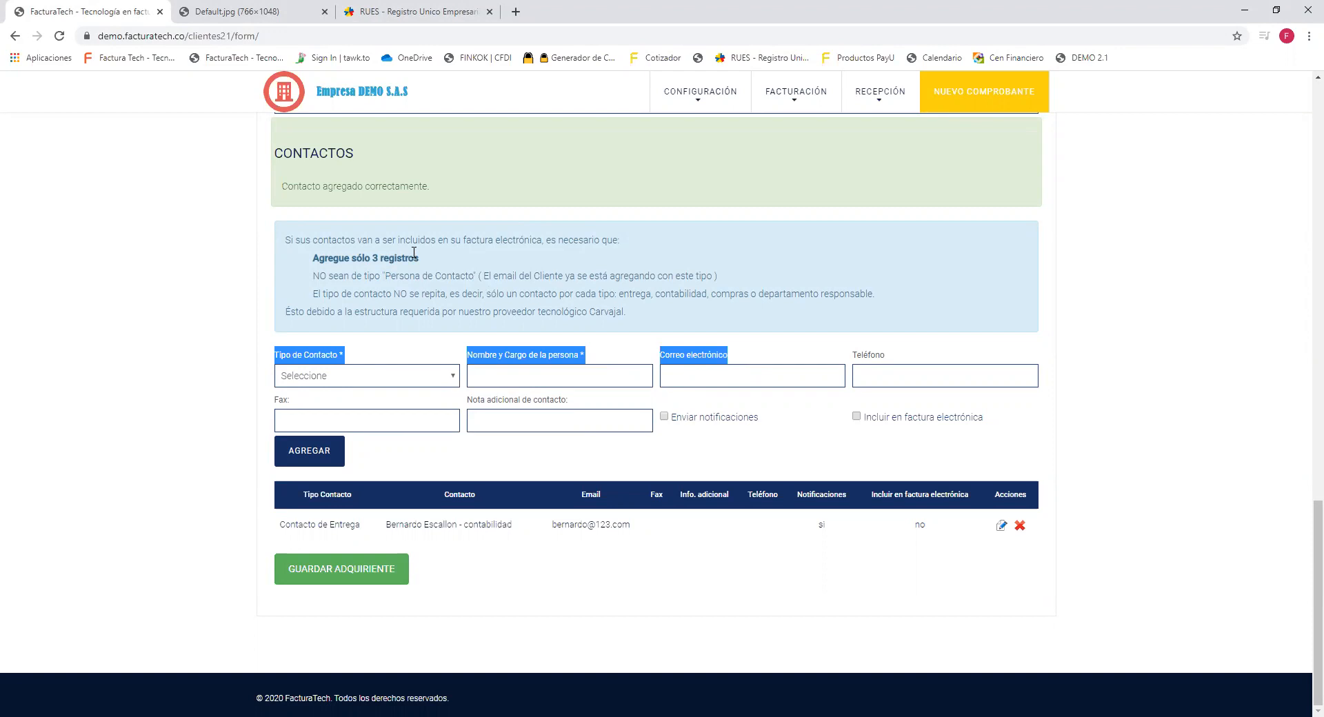
{"action": "left_click_drag", "start_coordinate": [421, 259], "coordinate": [311, 265]}
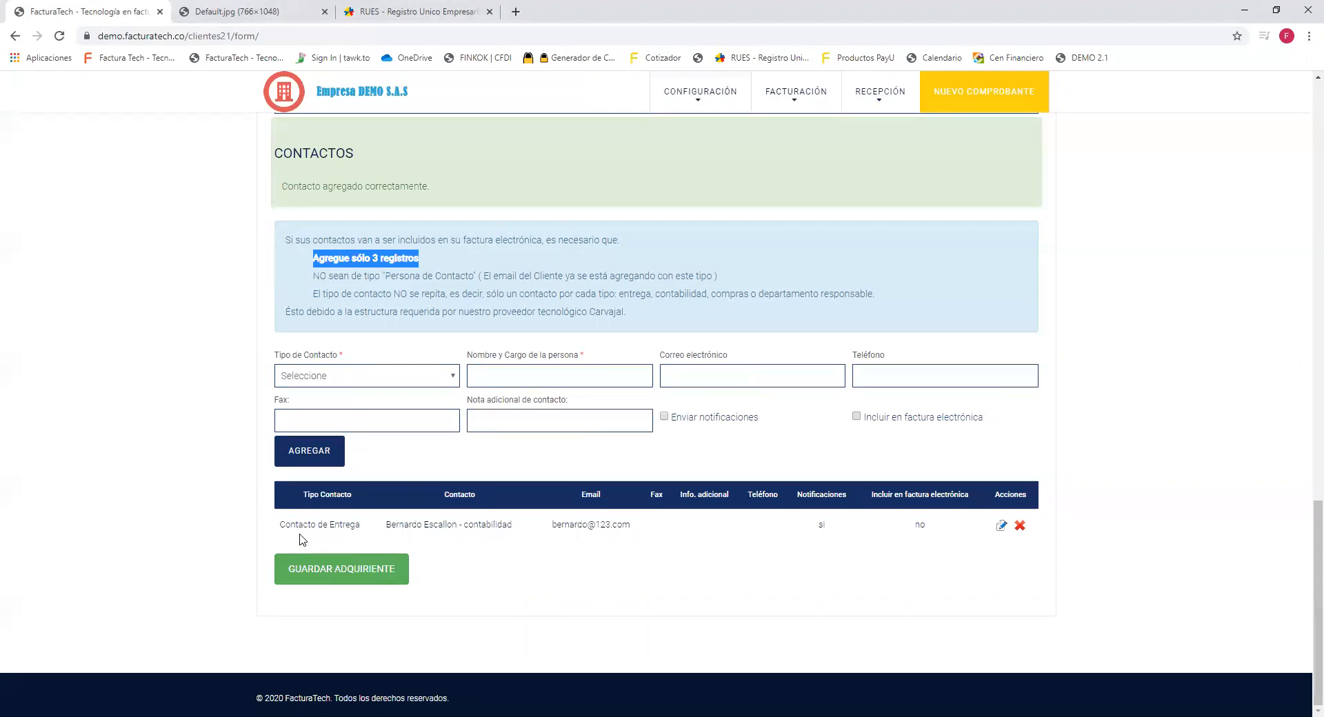
{"action": "left_click_drag", "start_coordinate": [280, 524], "coordinate": [685, 530]}
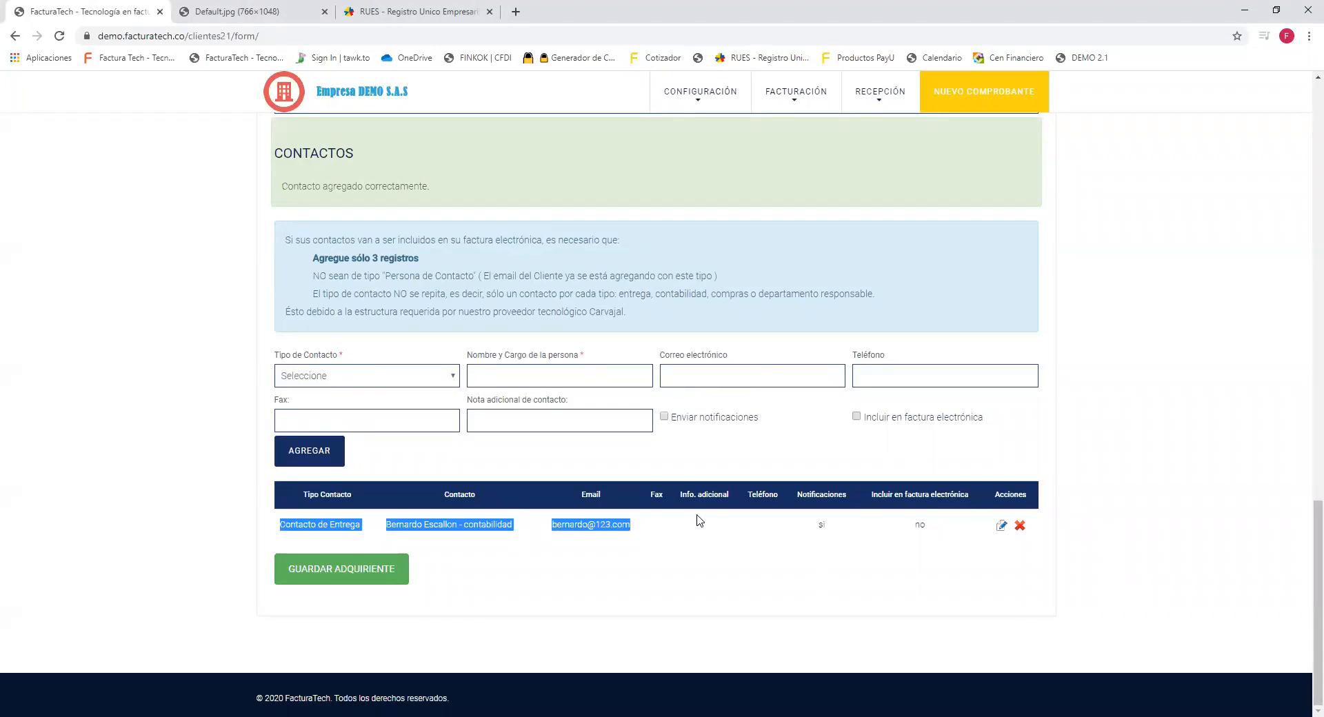
{"action": "left_click_drag", "start_coordinate": [811, 529], "coordinate": [828, 535]}
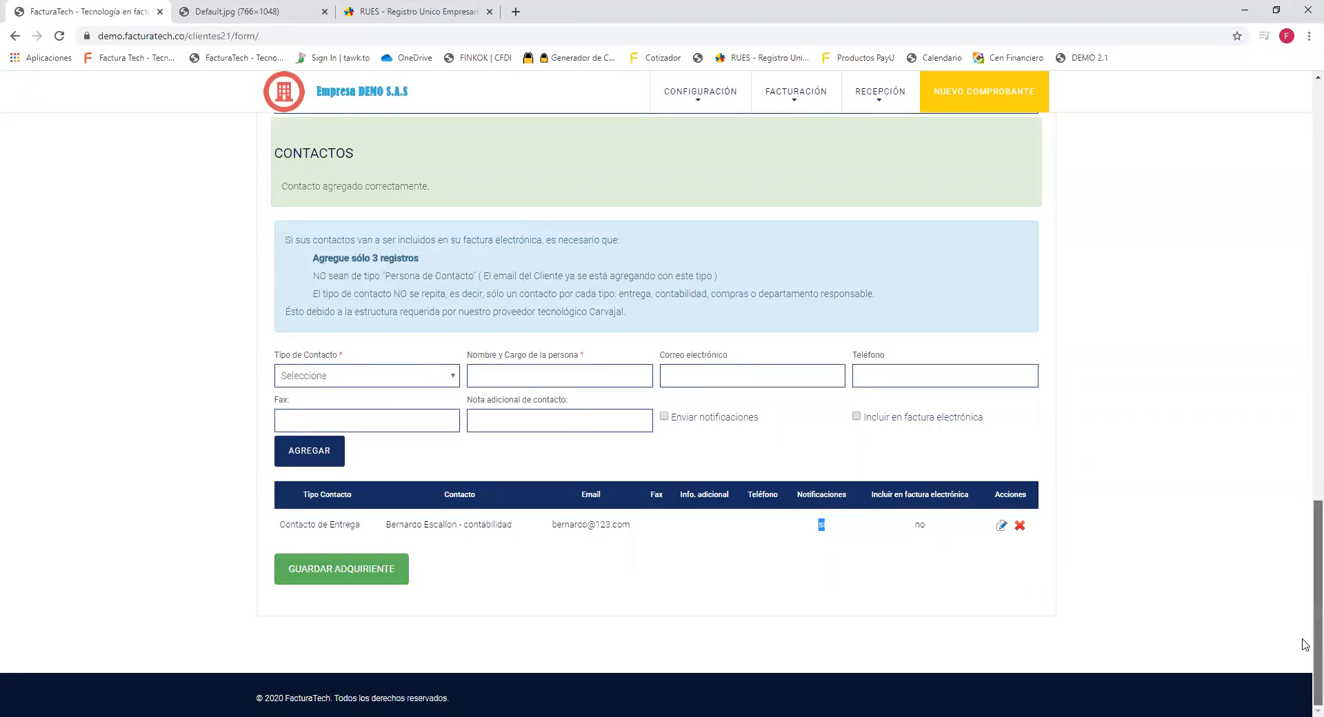
Leave the client form and return to the Clientes v.2.1 list.
{"action": "scroll", "coordinate": [1302, 641], "scroll_direction": "up", "scroll_amount": 20}
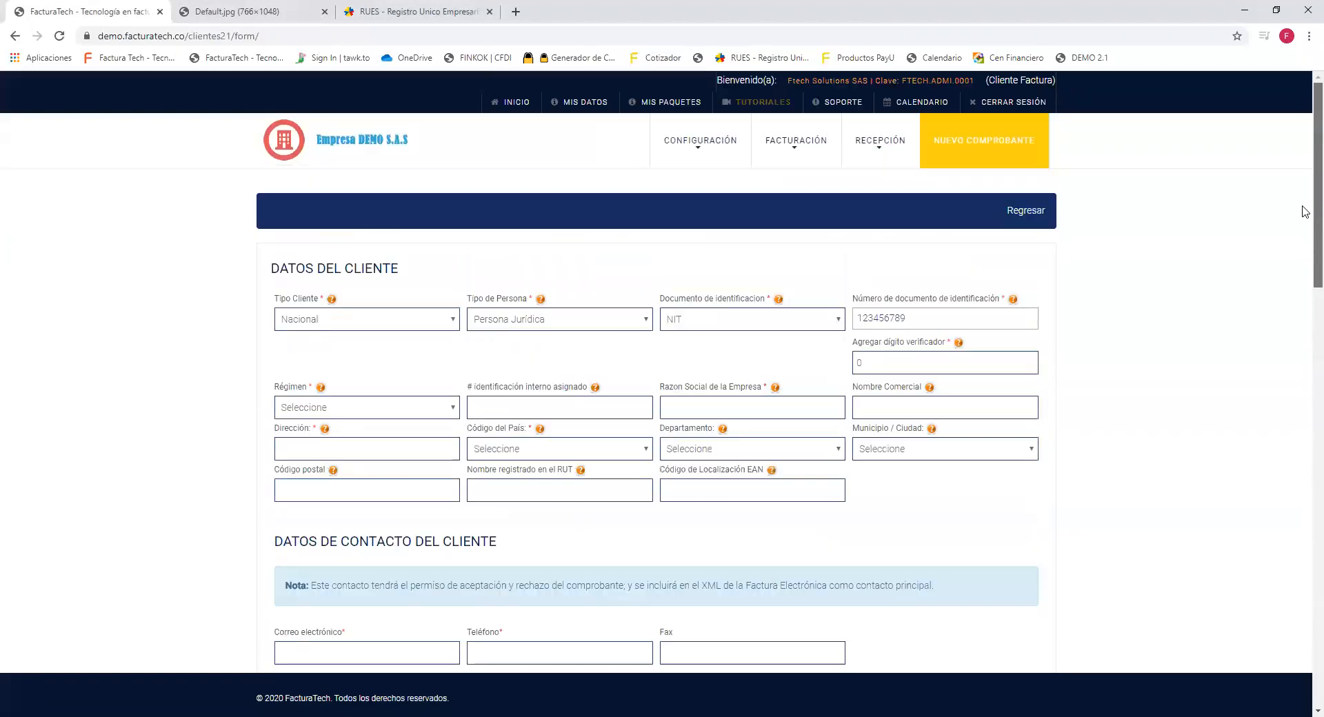
{"action": "left_click", "coordinate": [1003, 215]}
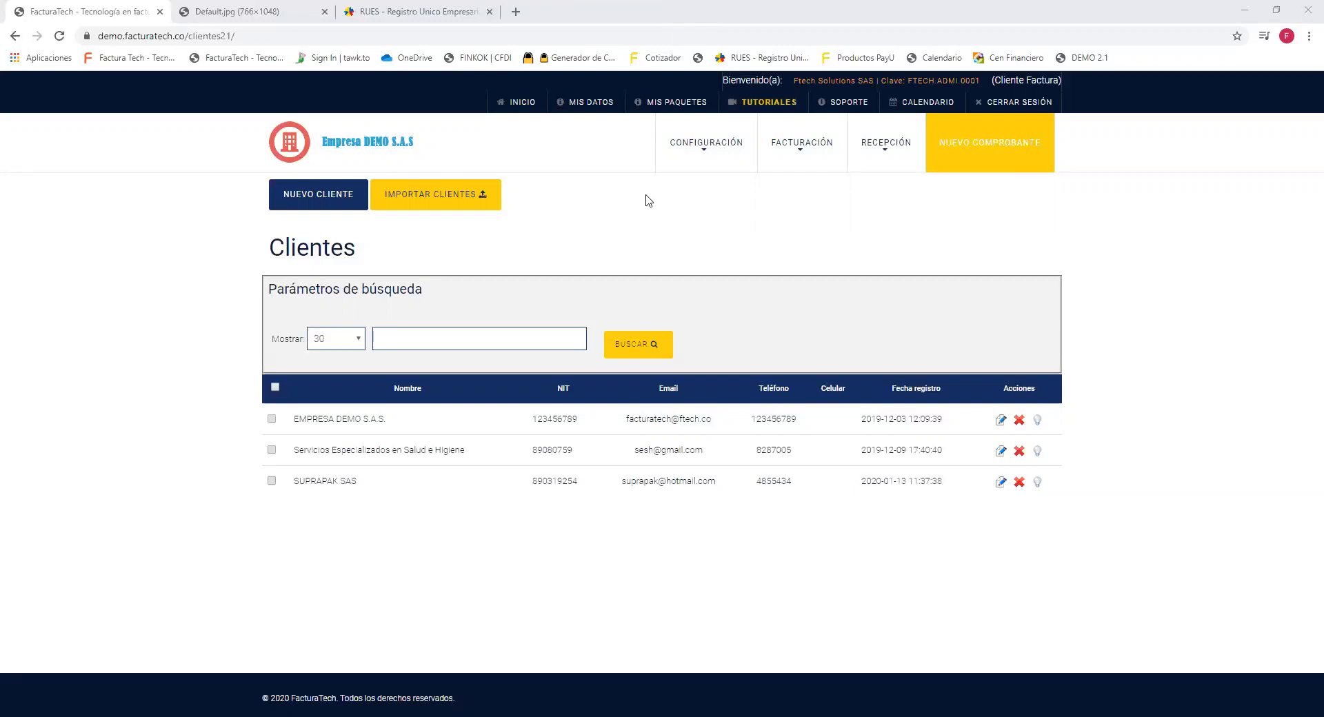
Open Items v.2.1 from the Facturación menu.
{"action": "mouse_move", "coordinate": [803, 146]}
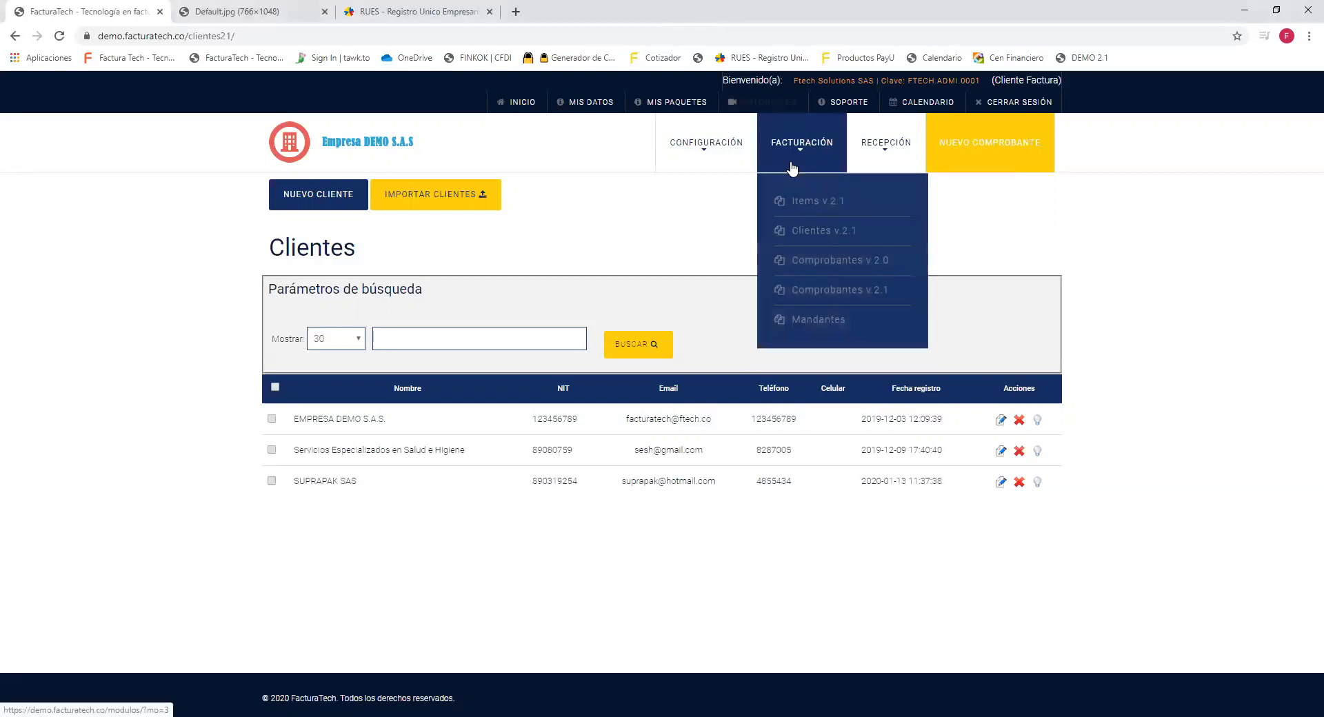
{"action": "left_click", "coordinate": [810, 205]}
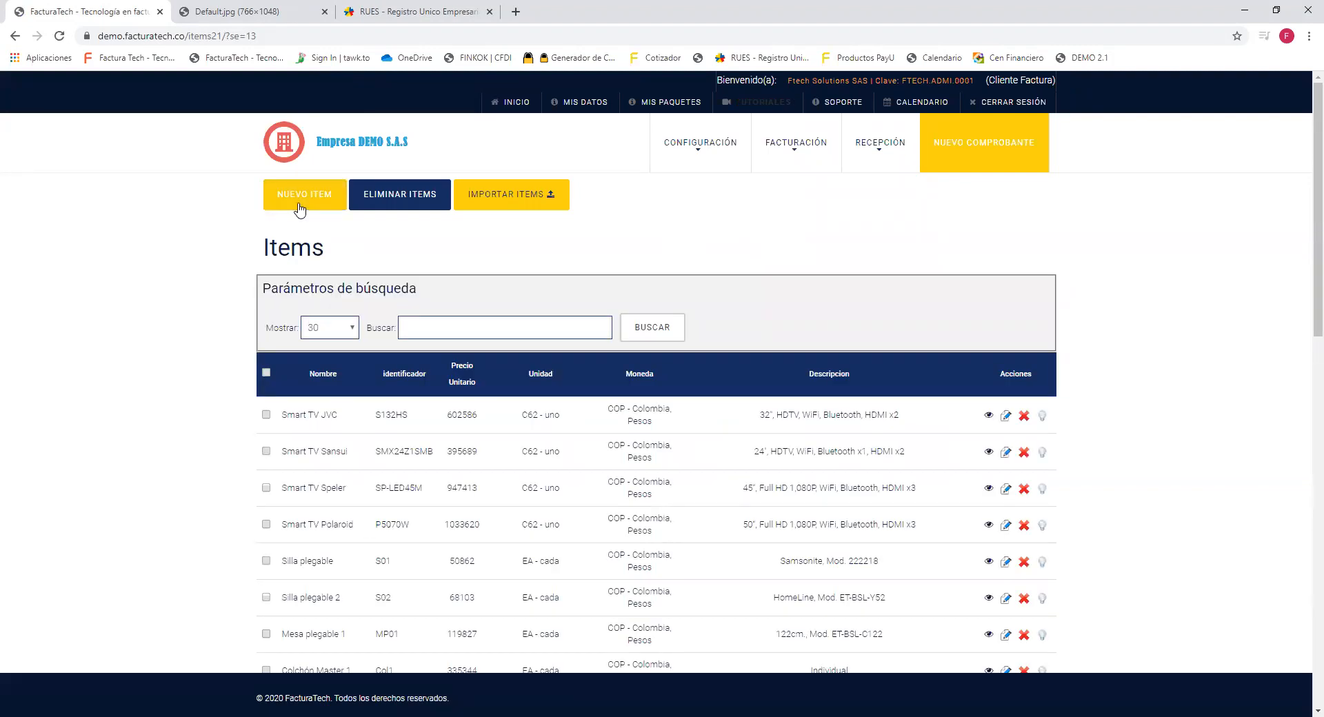
Start a blank Nuevo Item form with Moneda preset to COP.
{"action": "left_click", "coordinate": [300, 207]}
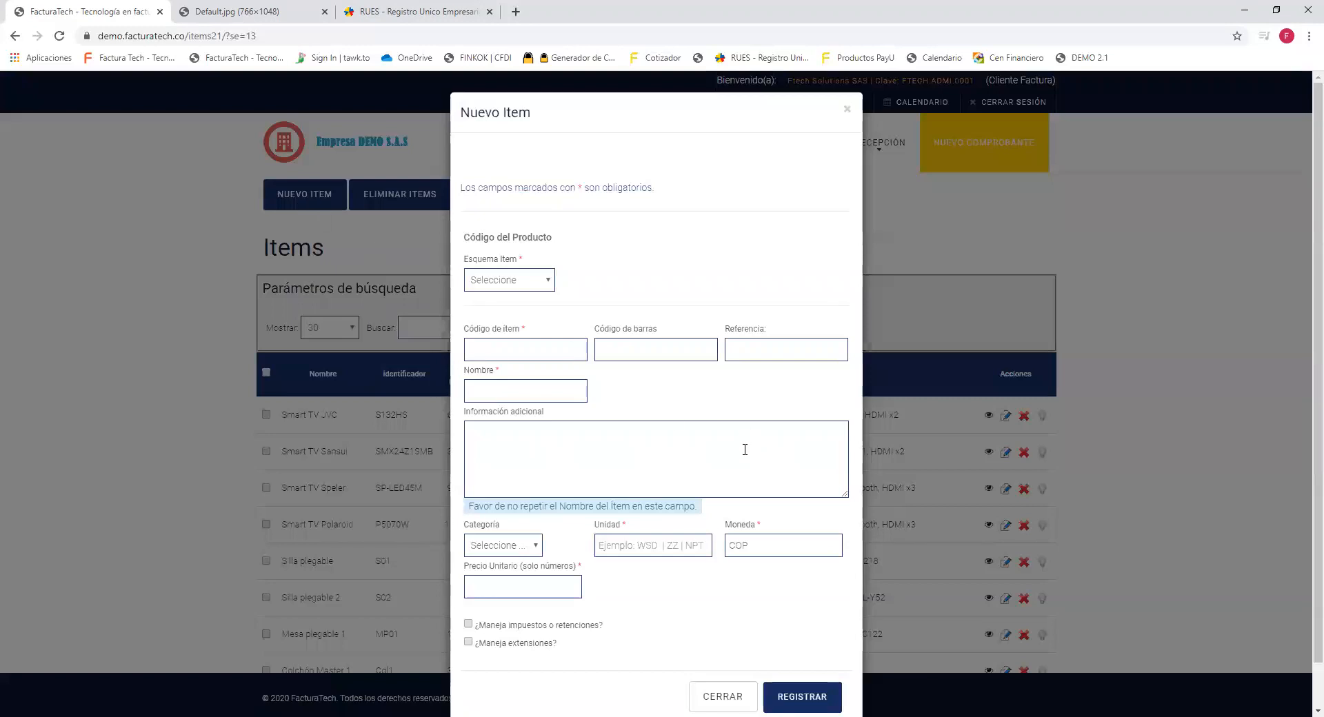
{"action": "scroll", "coordinate": [744, 445], "scroll_direction": "down", "scroll_amount": 1}
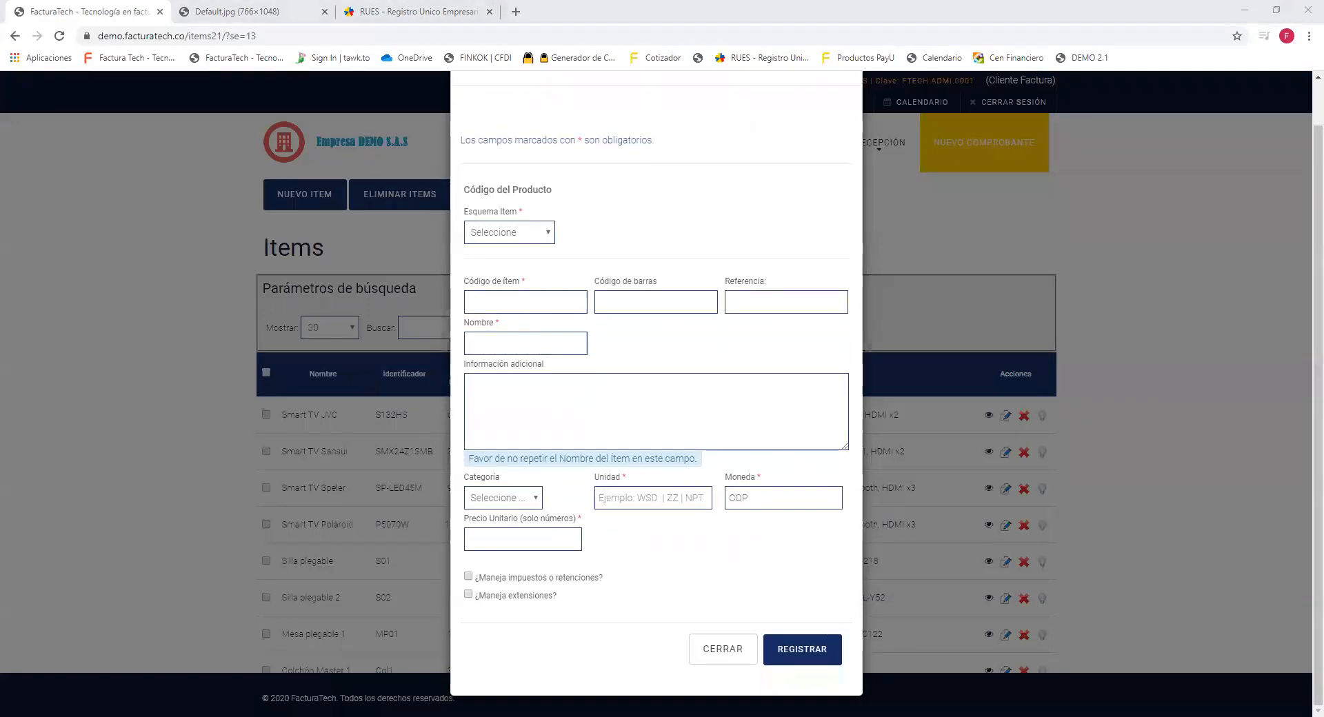
{"action": "left_click_drag", "start_coordinate": [531, 207], "coordinate": [471, 212]}
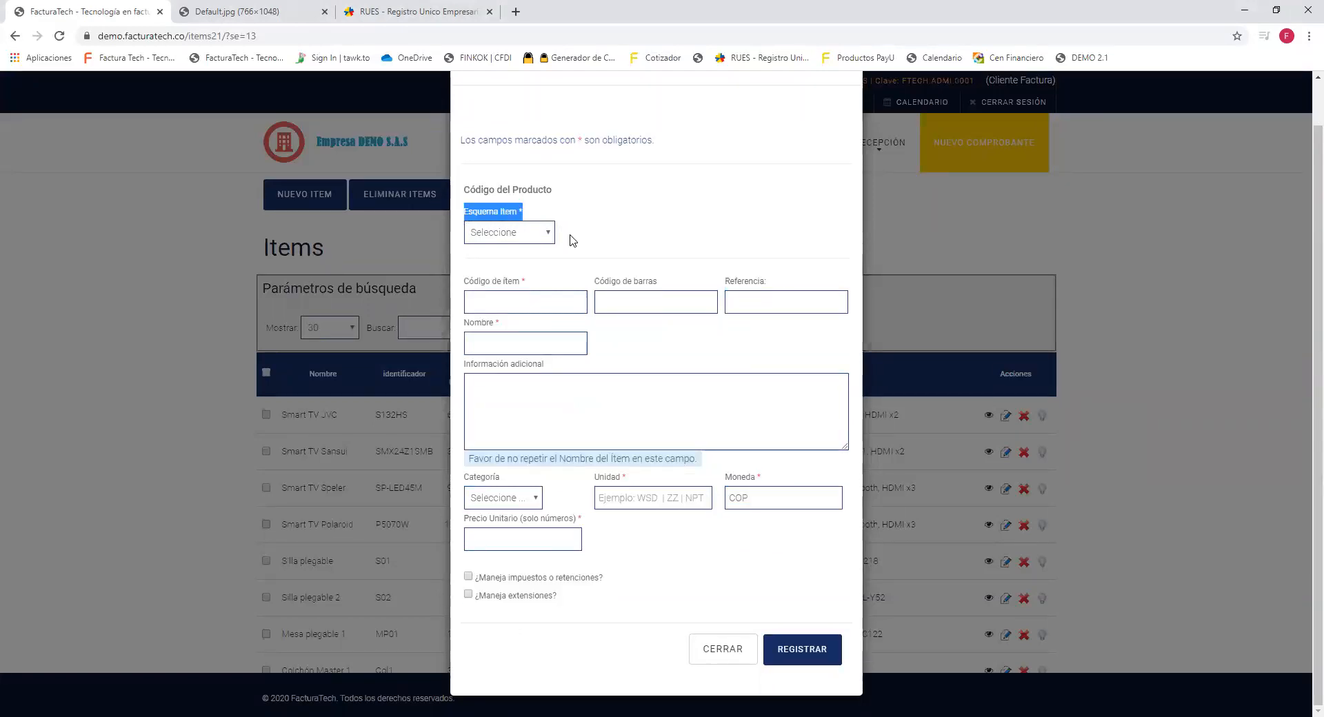
Set Esquema Item to UNSPSC.
{"action": "left_click", "coordinate": [545, 235]}
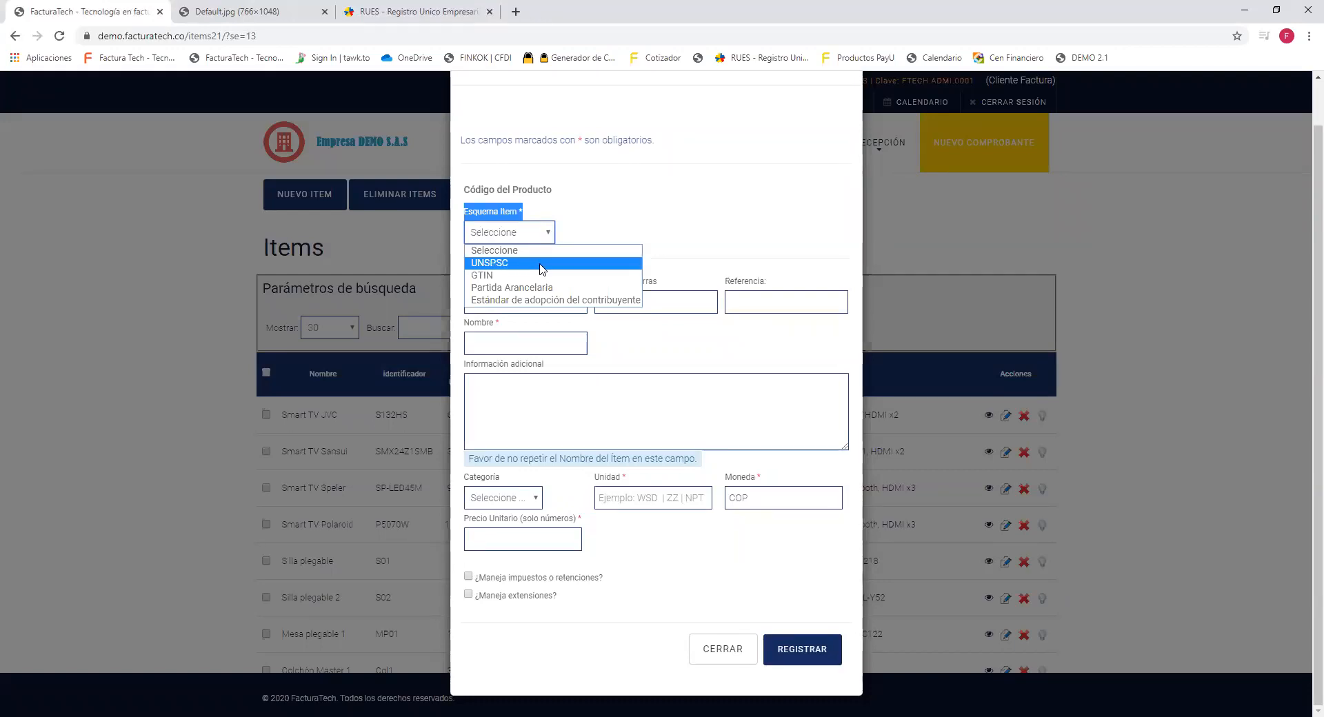
{"action": "left_click", "coordinate": [541, 265]}
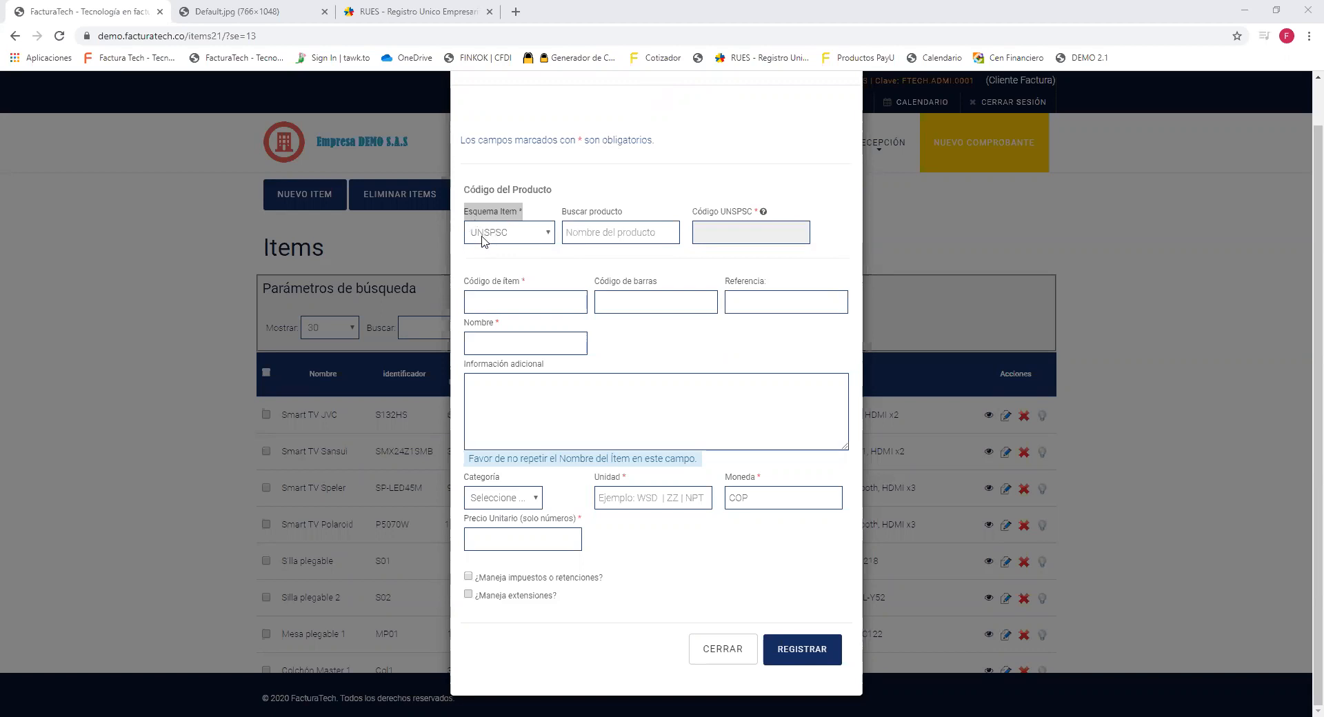
Search Buscar producto for 'escritorio' to list matching UNSPSC categories.
{"action": "left_click_drag", "start_coordinate": [562, 213], "coordinate": [622, 218]}
{"action": "left_click", "coordinate": [626, 234]}
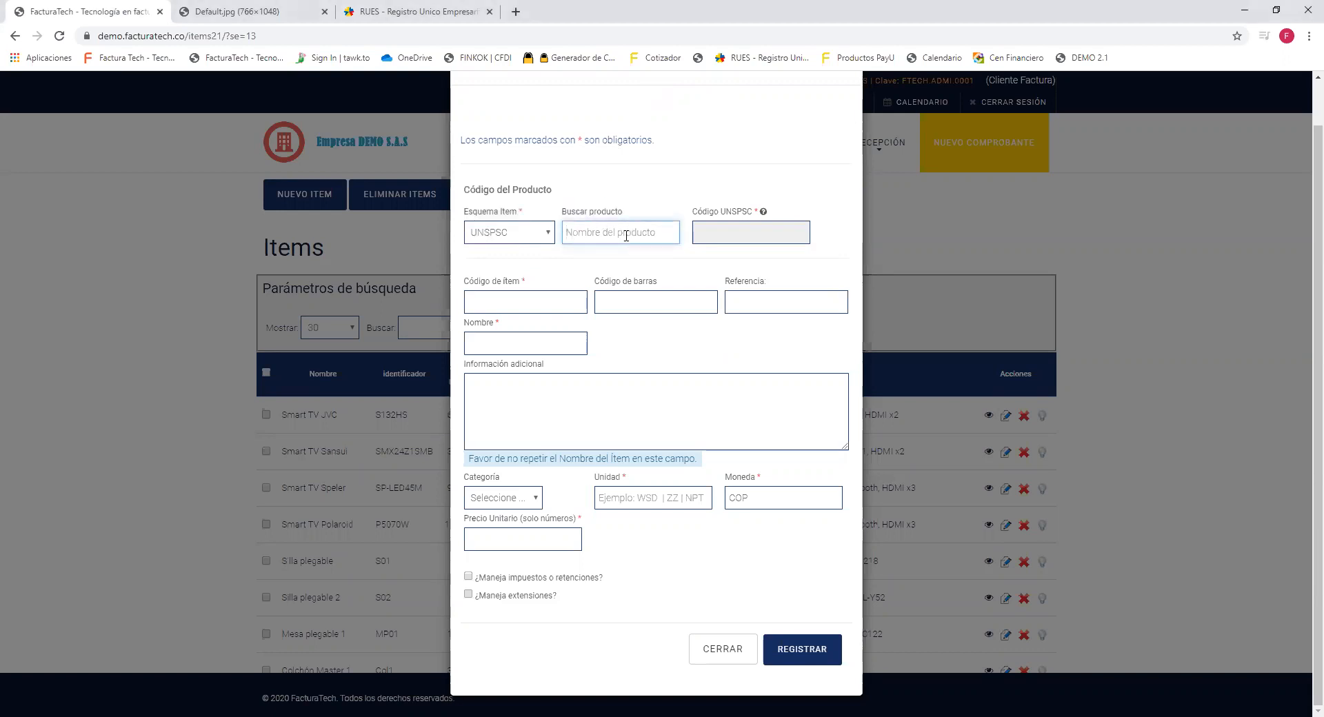
{"action": "type", "text": "escritorio"}
{"action": "key", "text": "BackSpace"}
{"action": "type", "text": "o"}
{"action": "left_click_drag", "start_coordinate": [691, 212], "coordinate": [751, 217]}
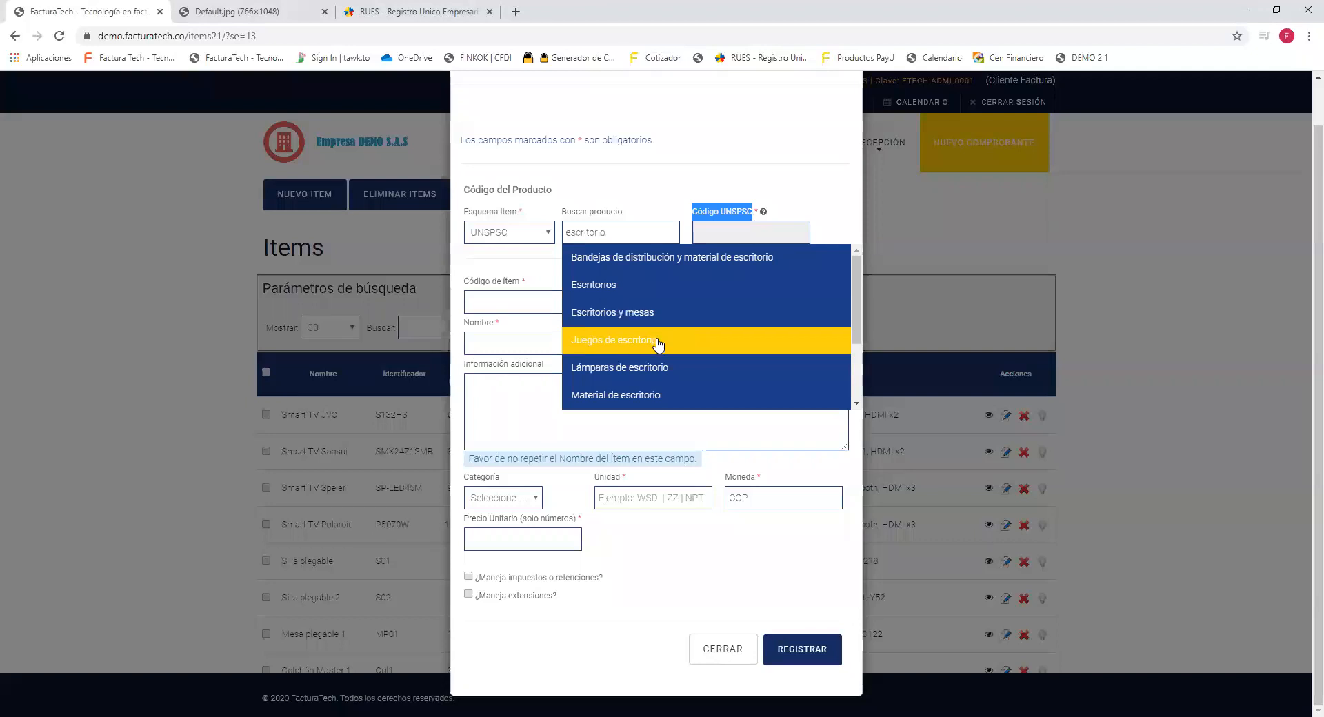
Pick Escritorios, filling Código UNSPSC 39121100-7 and Nombre Escritorios.
{"action": "left_click_drag", "start_coordinate": [857, 302], "coordinate": [854, 376]}
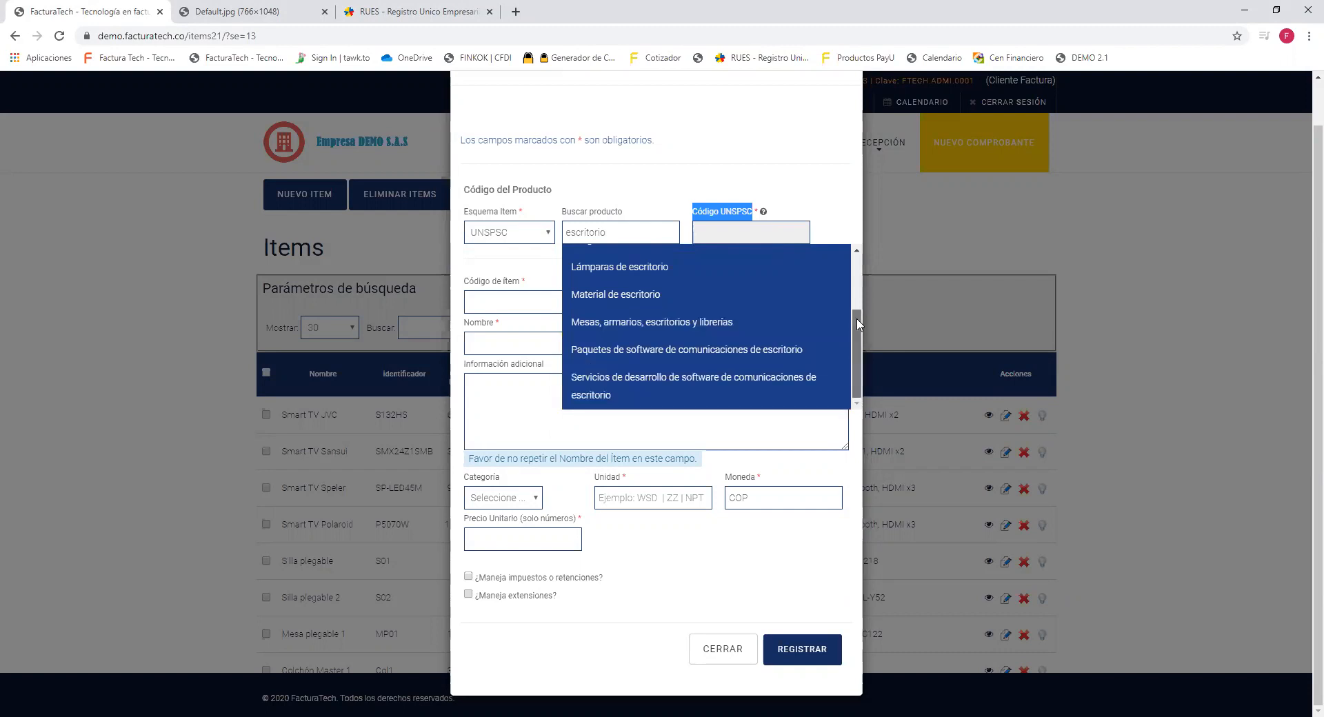
{"action": "scroll", "coordinate": [751, 290], "scroll_direction": "up", "scroll_amount": 3}
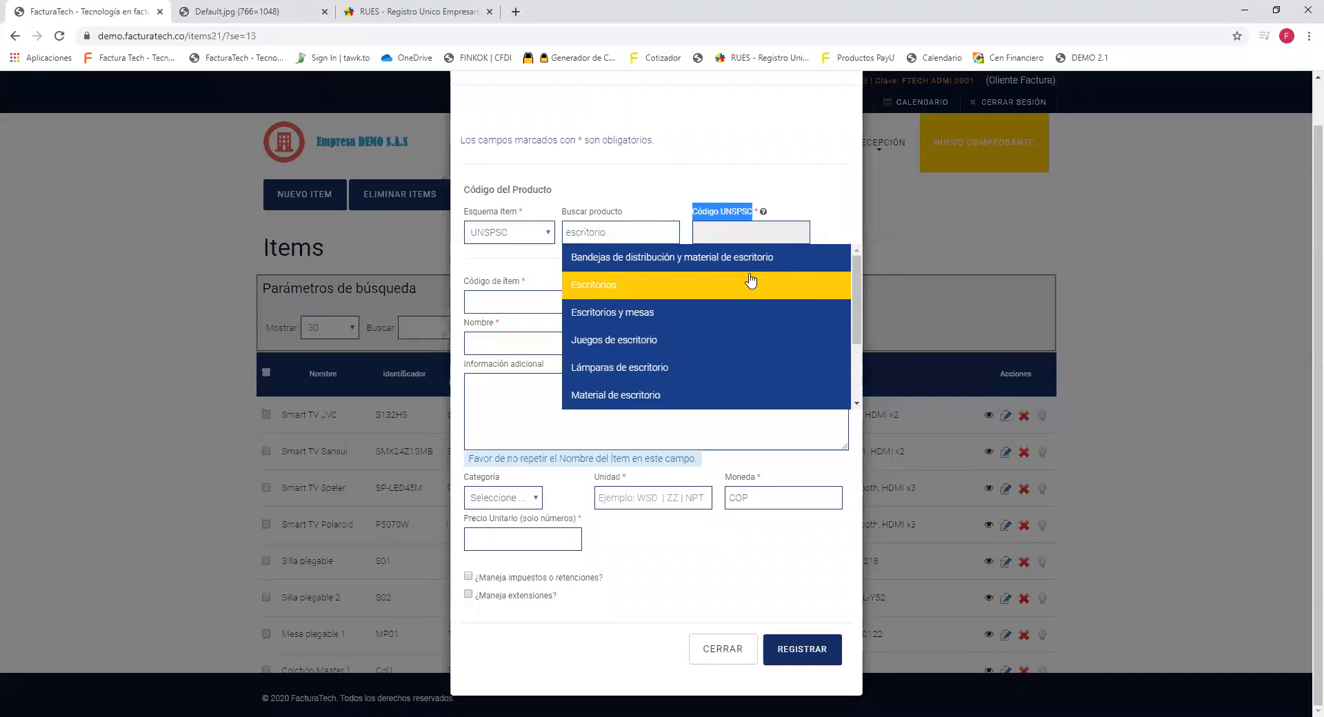
{"action": "left_click", "coordinate": [750, 283]}
{"action": "left_click_drag", "start_coordinate": [695, 210], "coordinate": [750, 223]}
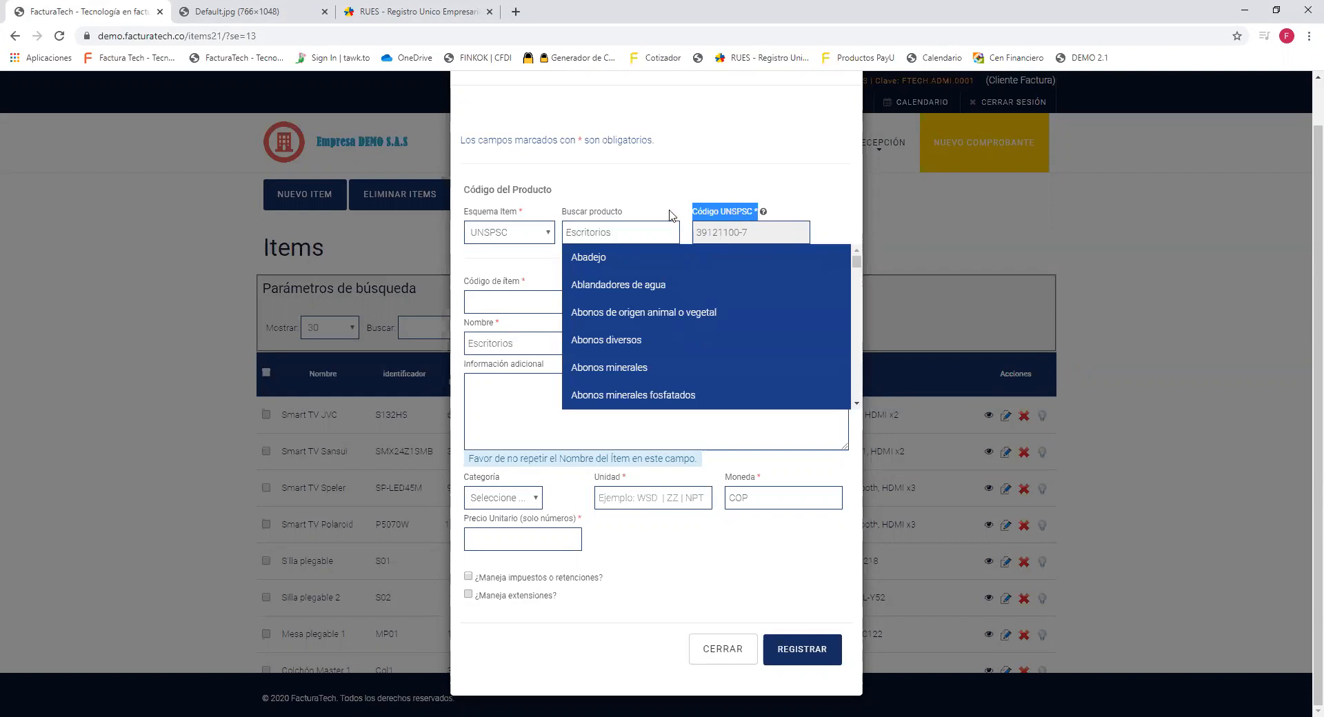
{"action": "left_click", "coordinate": [618, 183]}
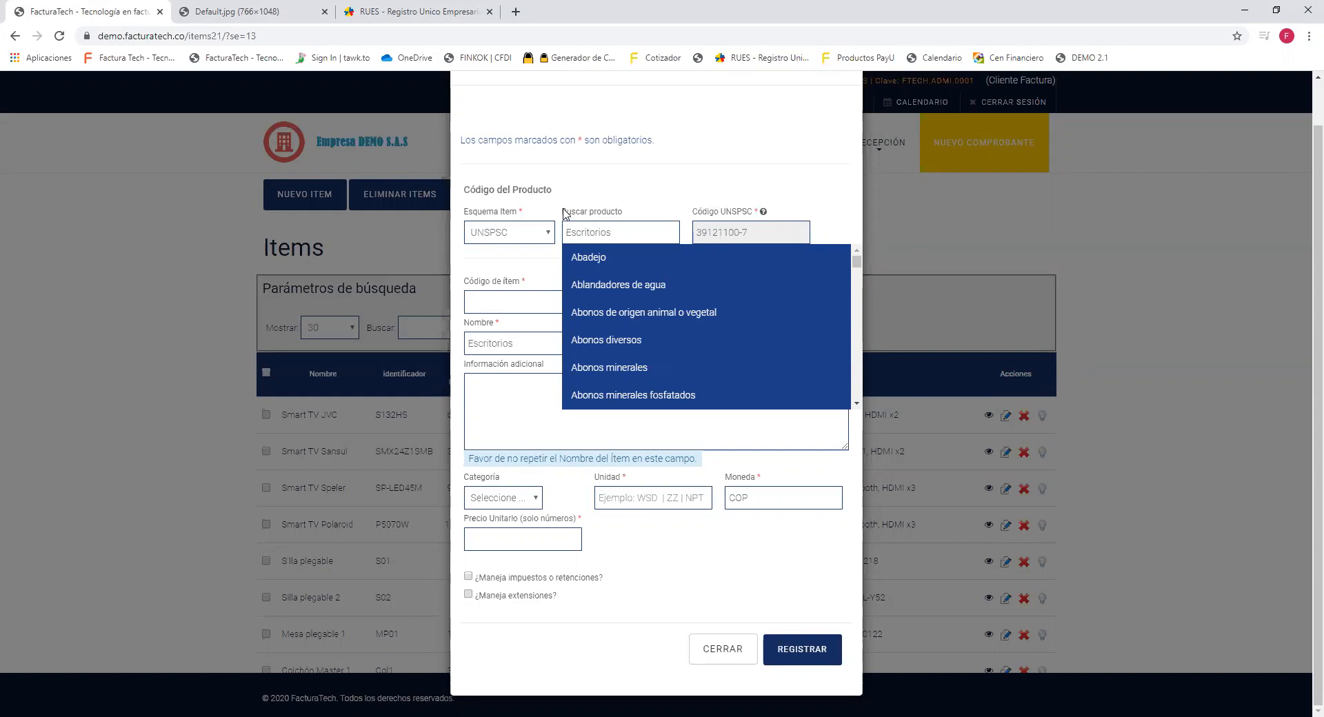
{"action": "left_click", "coordinate": [536, 240]}
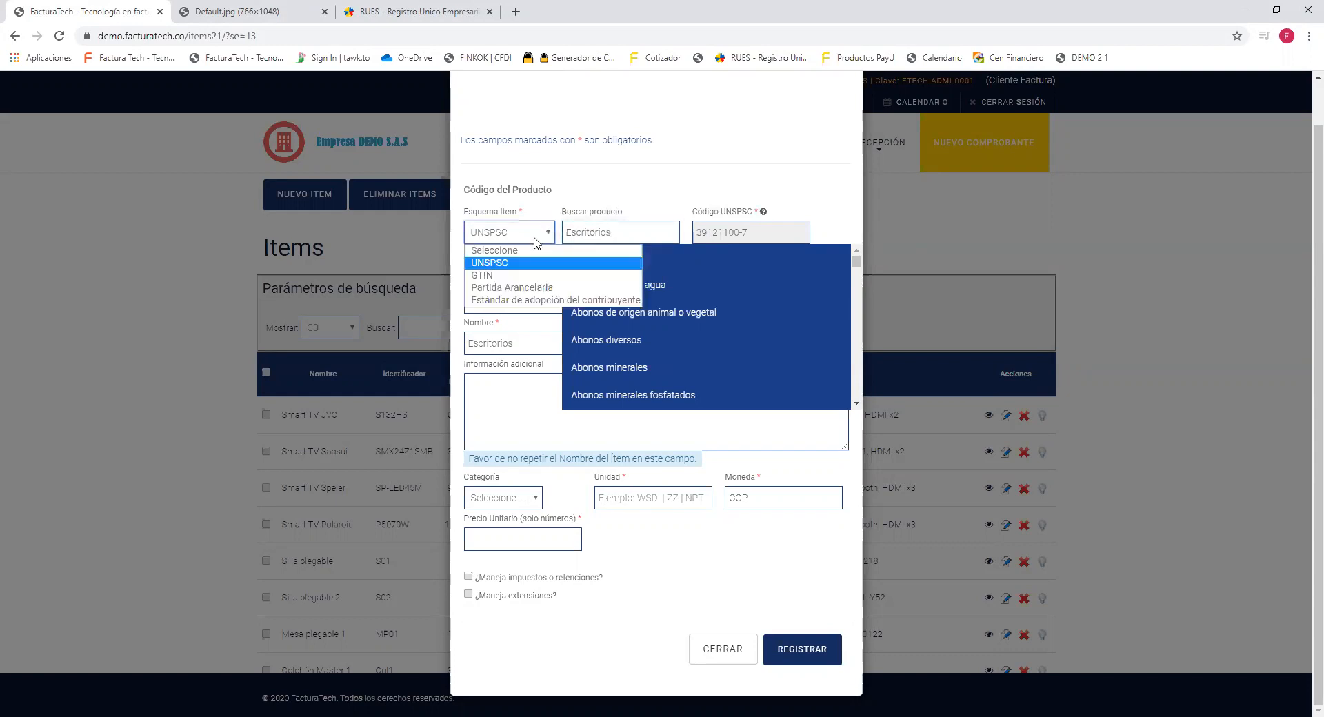
Switch Esquema Item to GTIN, revealing the empty Código GTIN field.
{"action": "left_click", "coordinate": [510, 276]}
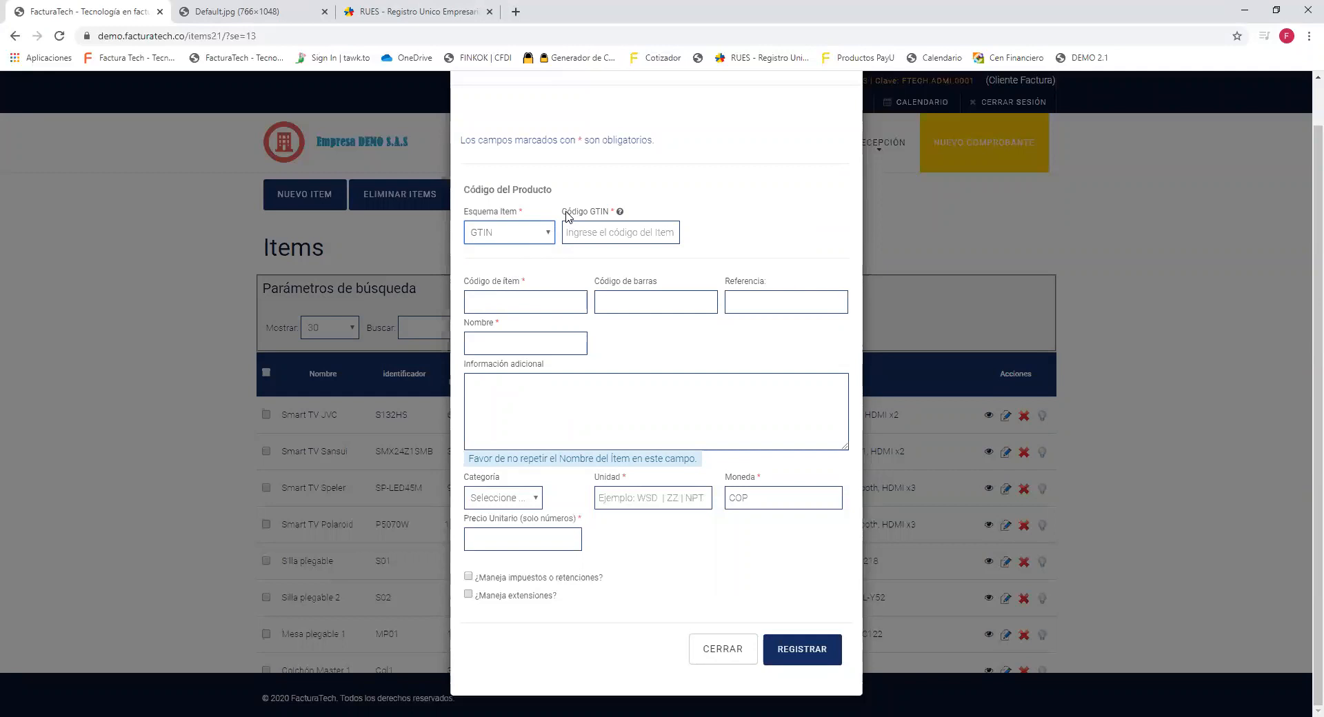
{"action": "left_click_drag", "start_coordinate": [562, 208], "coordinate": [608, 216]}
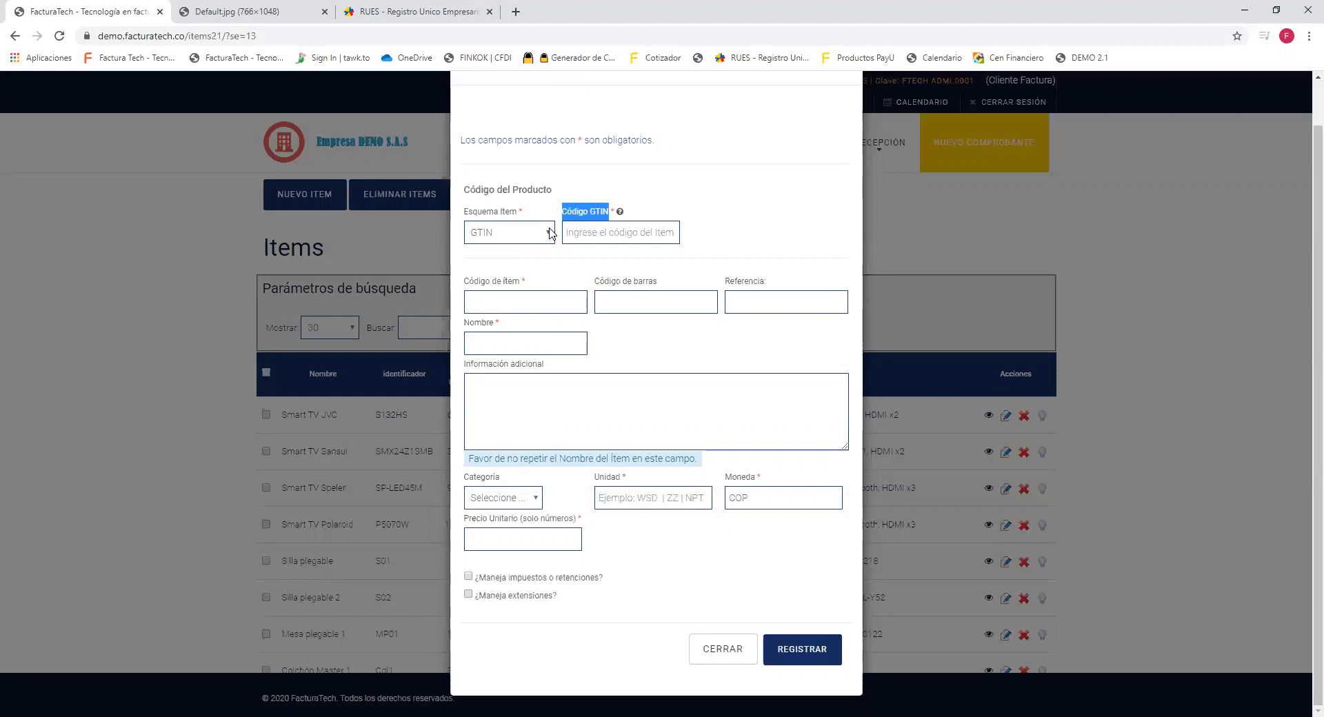
Change Esquema Item from GTIN to Partida Arancelaria and point out the Código de ítem field.
{"action": "left_click", "coordinate": [551, 233]}
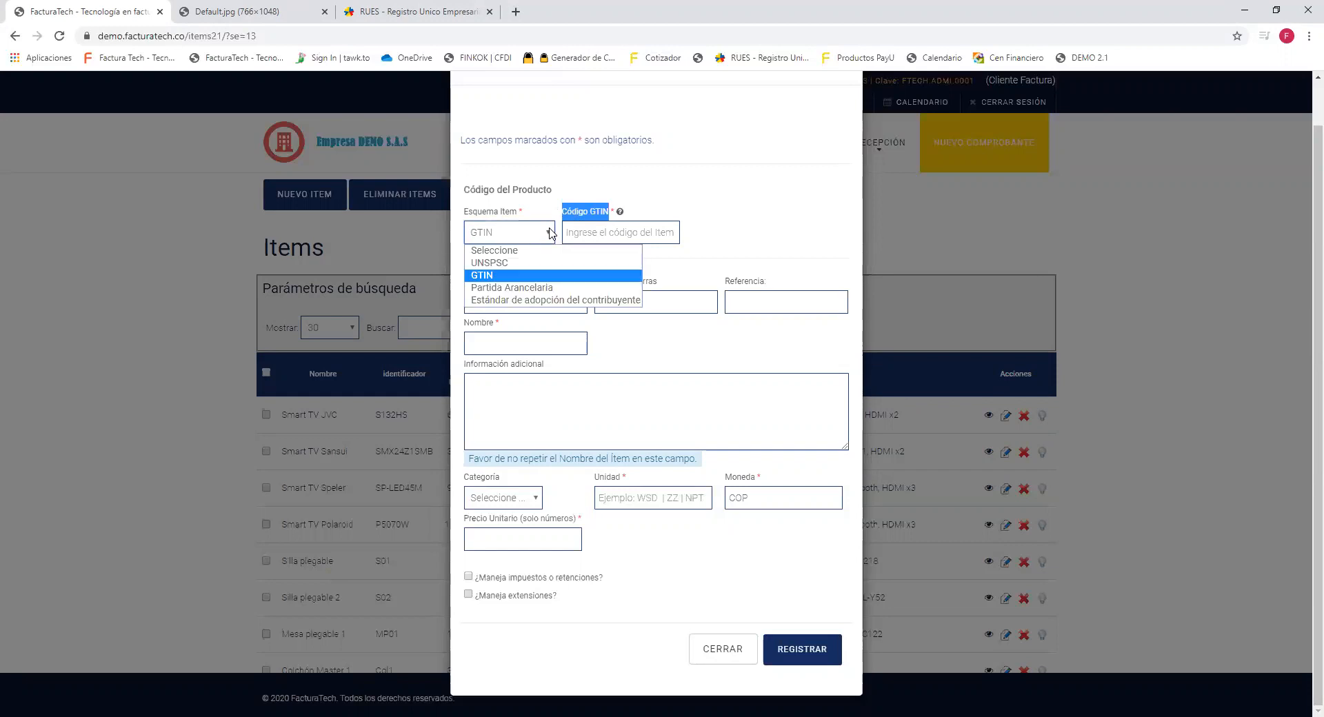
{"action": "left_click", "coordinate": [536, 289]}
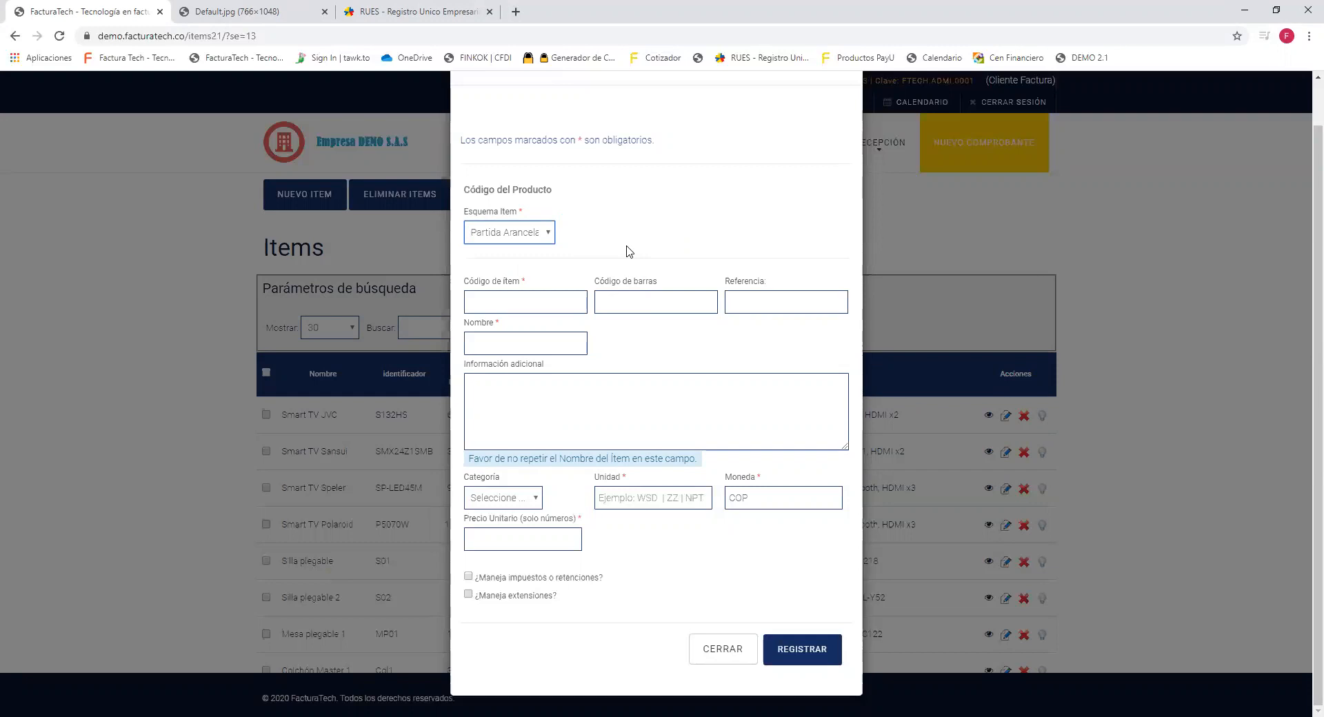
{"action": "left_click_drag", "start_coordinate": [529, 286], "coordinate": [462, 286]}
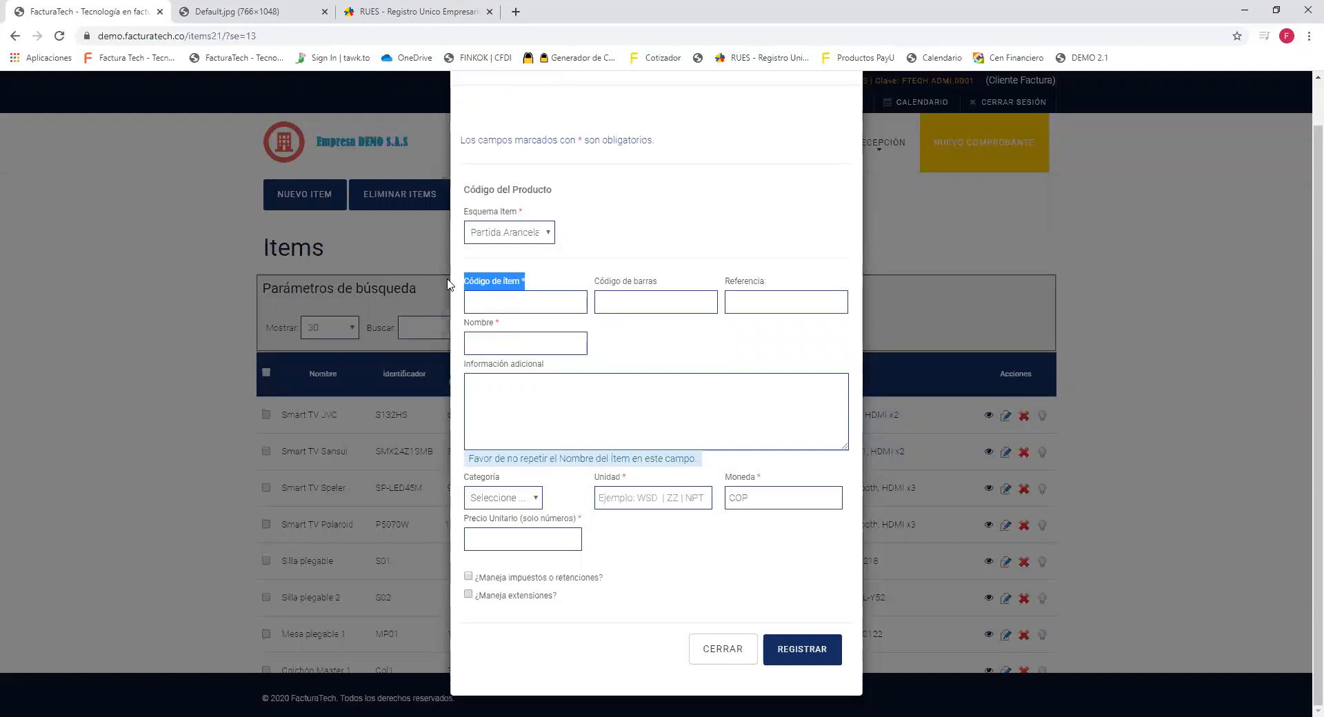
{"action": "left_click", "coordinate": [551, 240]}
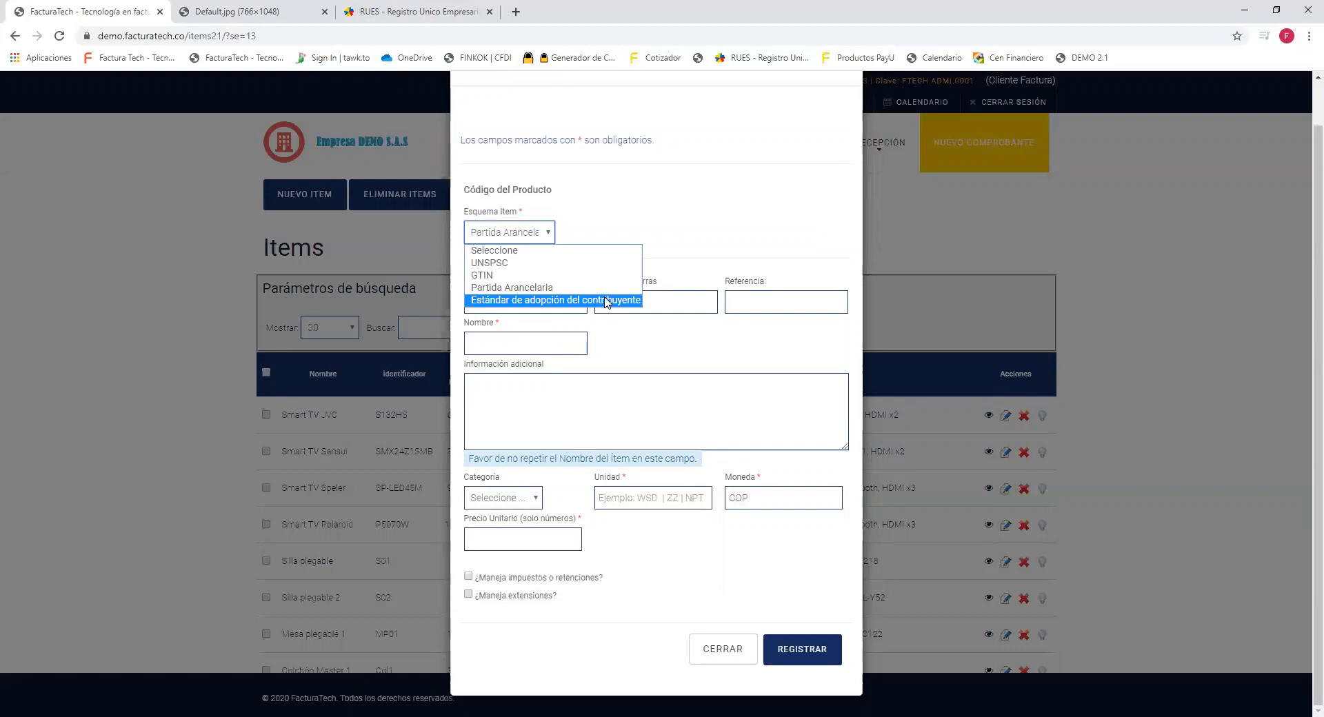
Set Esquema Item to Estándar de adopción del contribuyente and enter Código de ítem M-OF-001.
{"action": "left_click", "coordinate": [606, 302]}
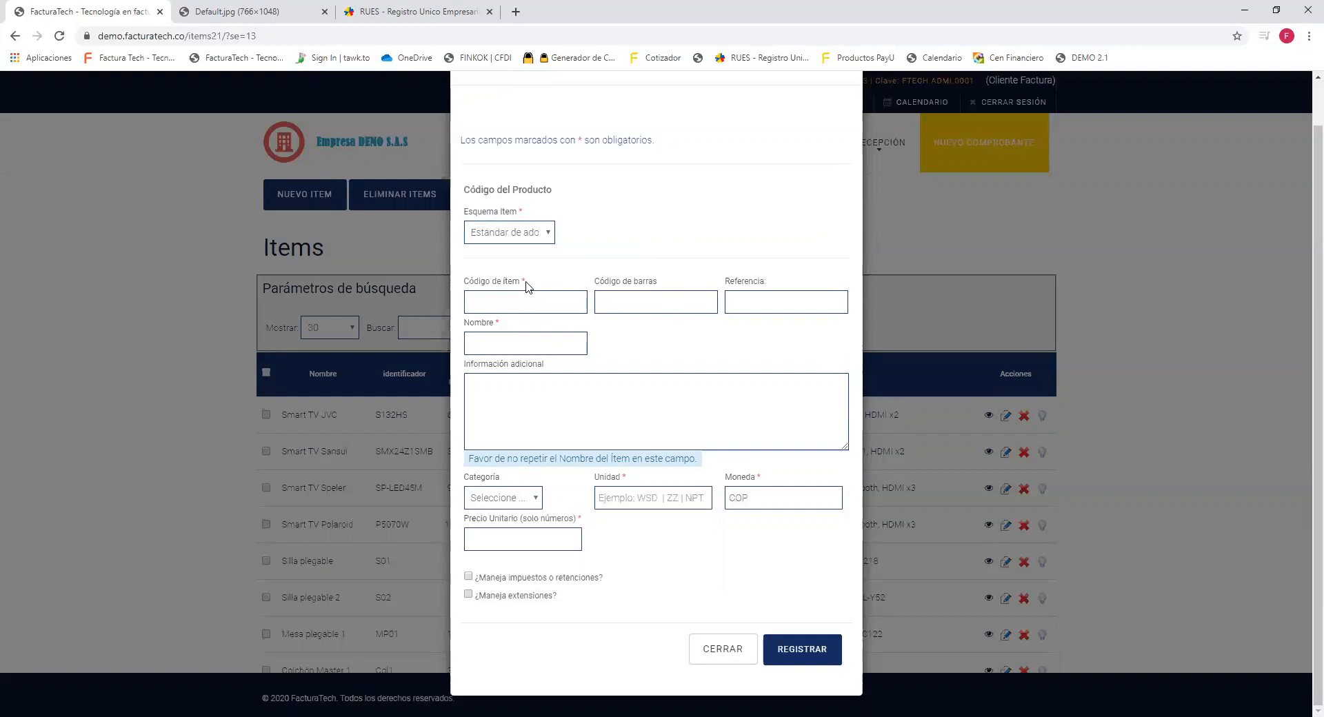
{"action": "left_click_drag", "start_coordinate": [527, 285], "coordinate": [473, 282]}
{"action": "left_click", "coordinate": [504, 284]}
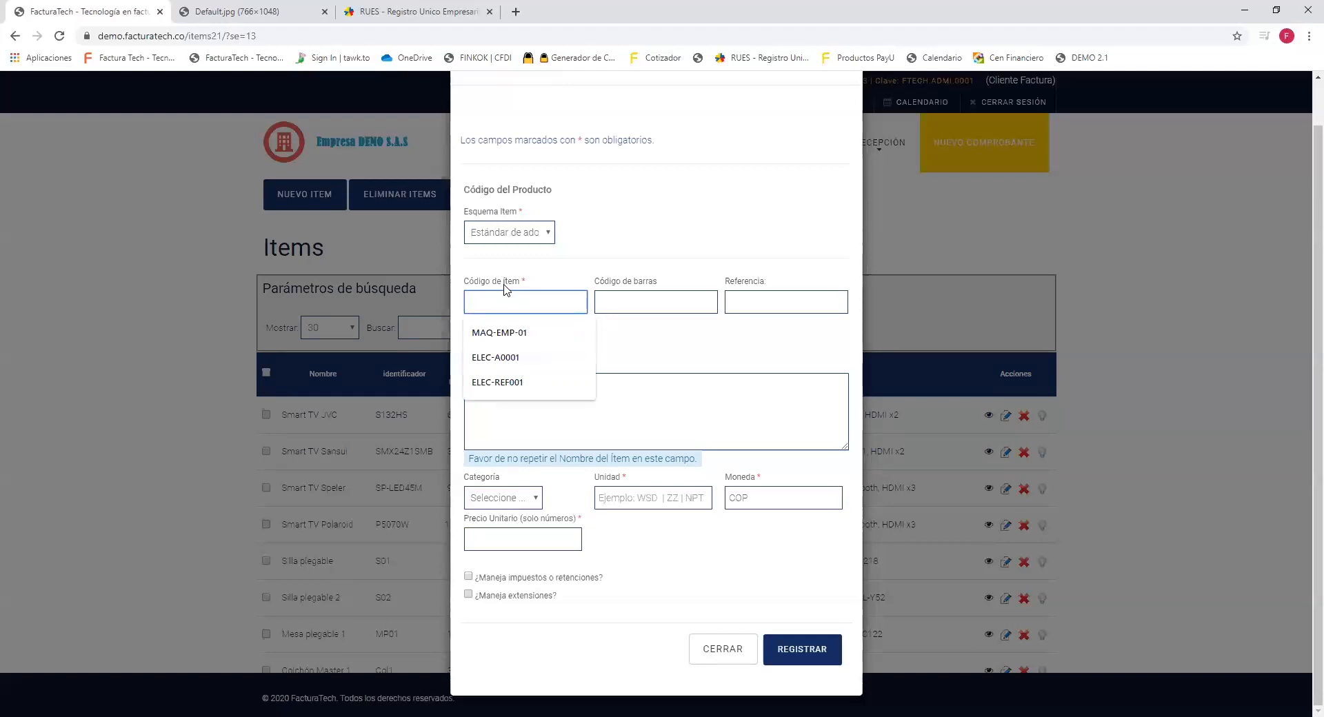
{"action": "type", "text": "m"}
{"action": "key", "text": "BackSpace"}
{"action": "type", "text": "M-OF-001"}
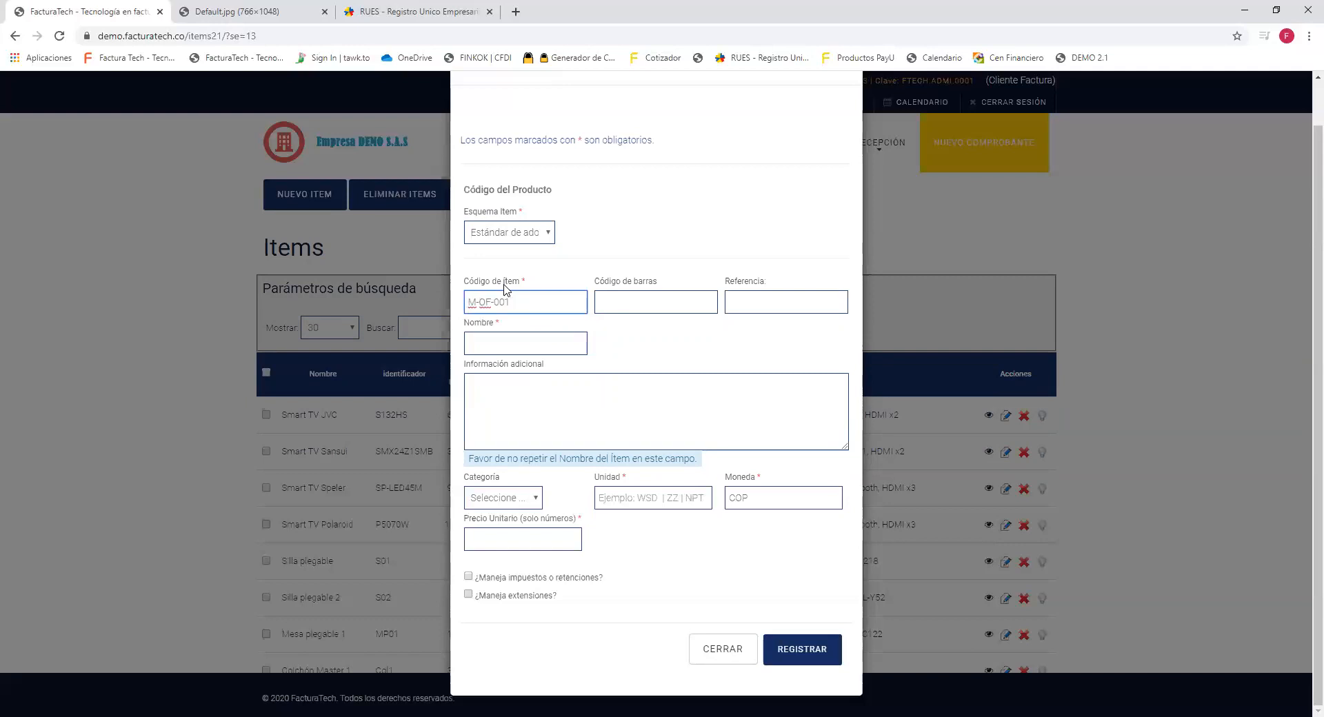
{"action": "triple_click", "coordinate": [535, 292]}
{"action": "left_click_drag", "start_coordinate": [598, 283], "coordinate": [657, 289]}
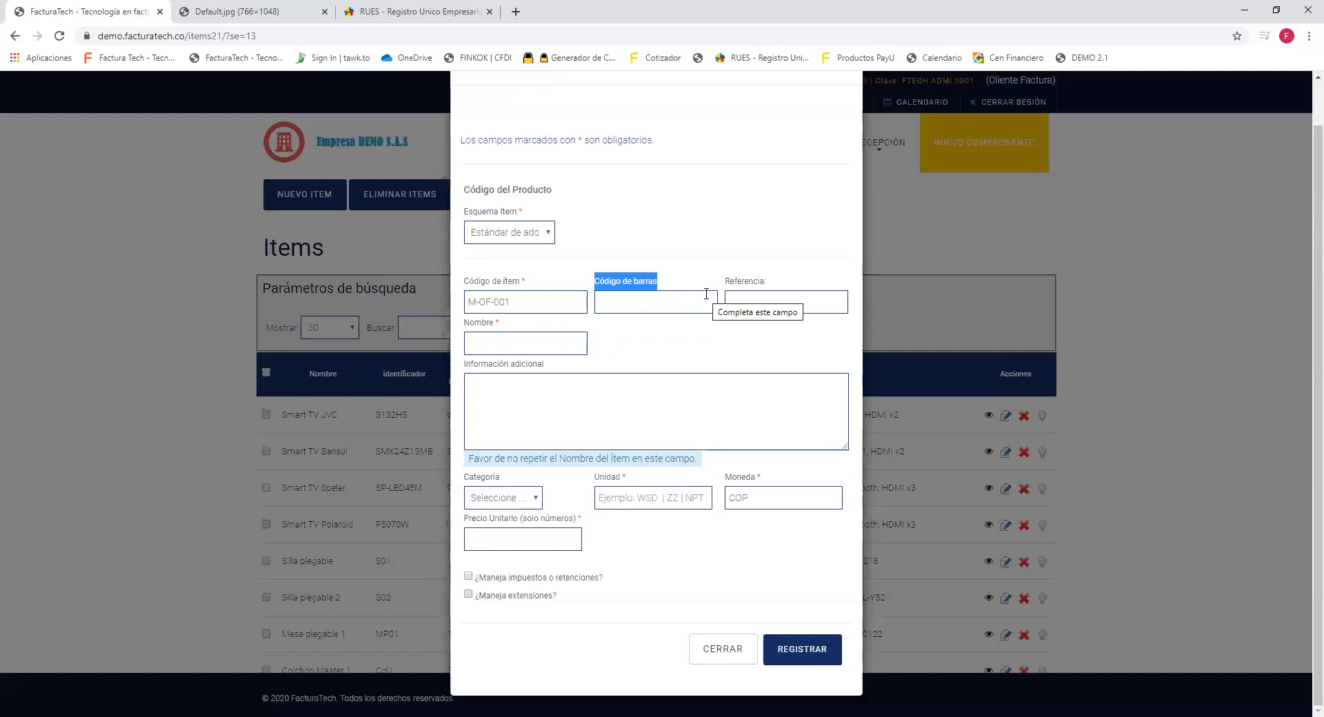
{"action": "left_click_drag", "start_coordinate": [725, 282], "coordinate": [770, 284]}
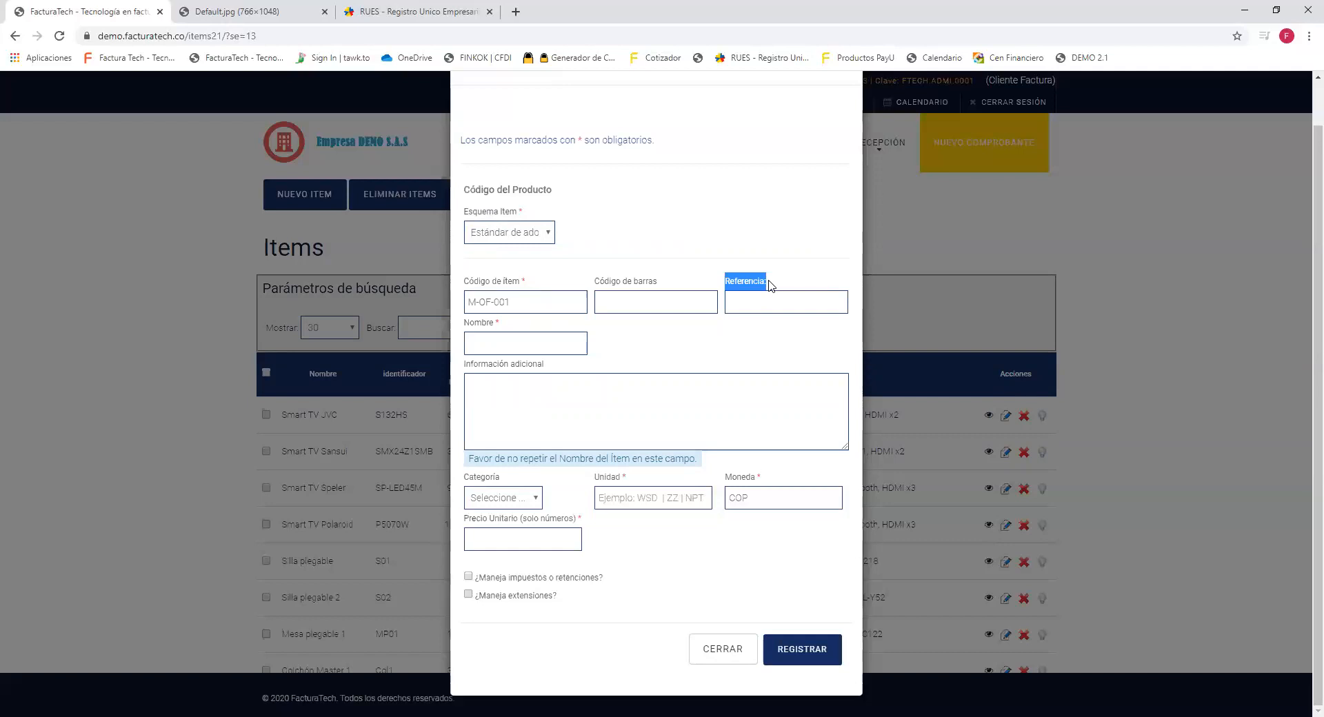
Enter 'Escritorio para oficina' in the item's Nombre field, removing the stray typo.
{"action": "left_click", "coordinate": [510, 328]}
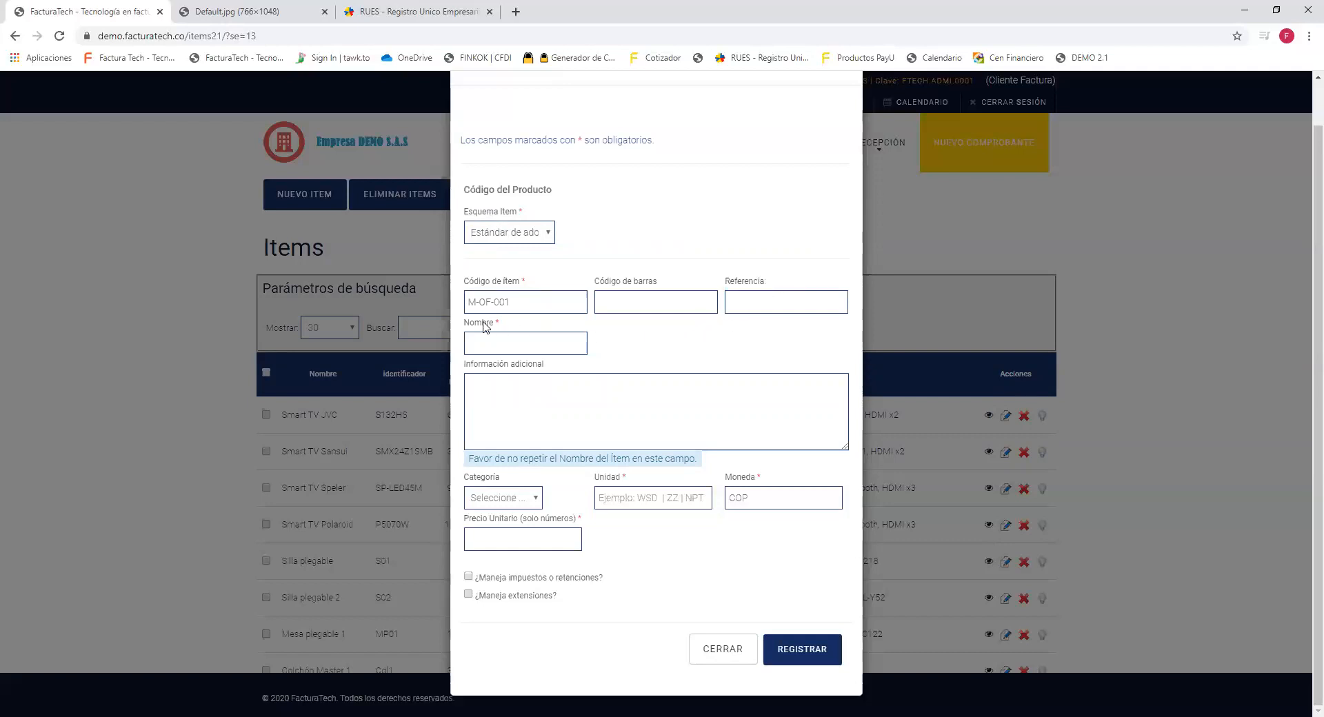
{"action": "left_click_drag", "start_coordinate": [464, 324], "coordinate": [501, 329]}
{"action": "left_click", "coordinate": [548, 343]}
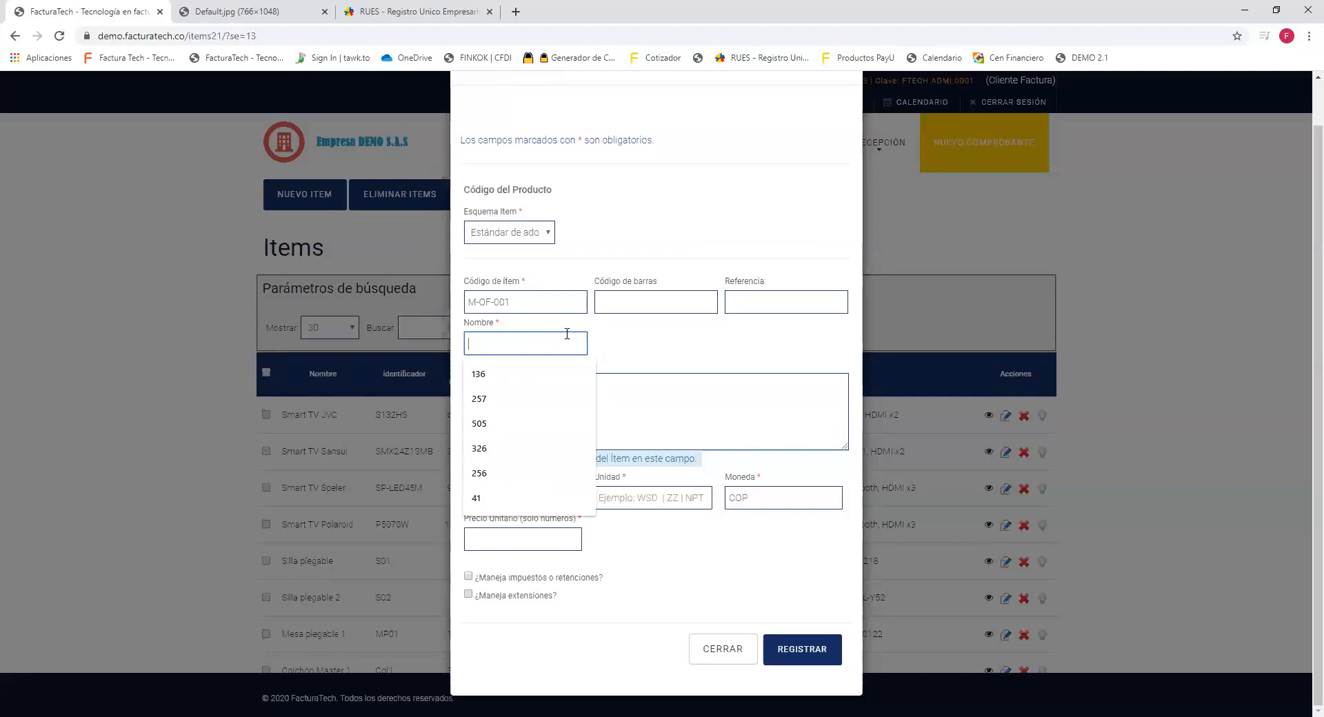
{"action": "type", "text": "Escritorio c"}
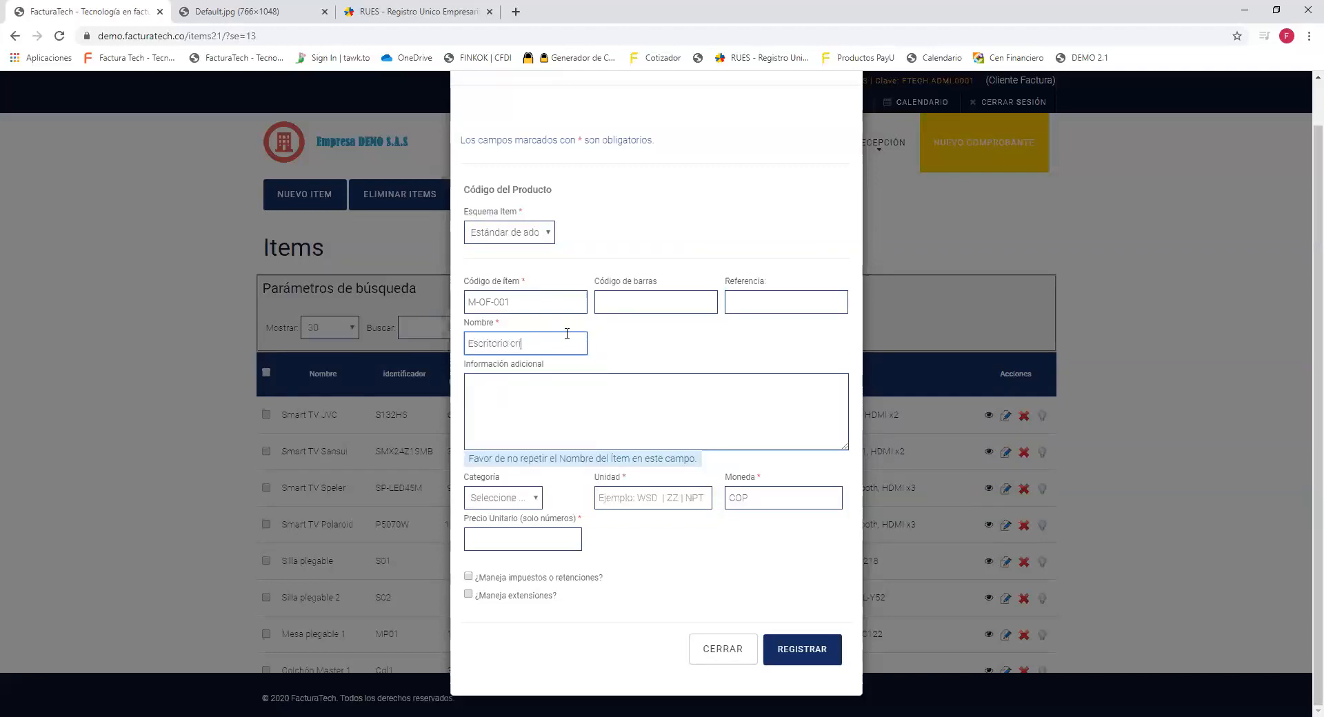
{"action": "key", "text": "BackSpace"}
{"action": "type", "text": "para oficina"}
{"action": "left_click_drag", "start_coordinate": [561, 344], "coordinate": [467, 343]}
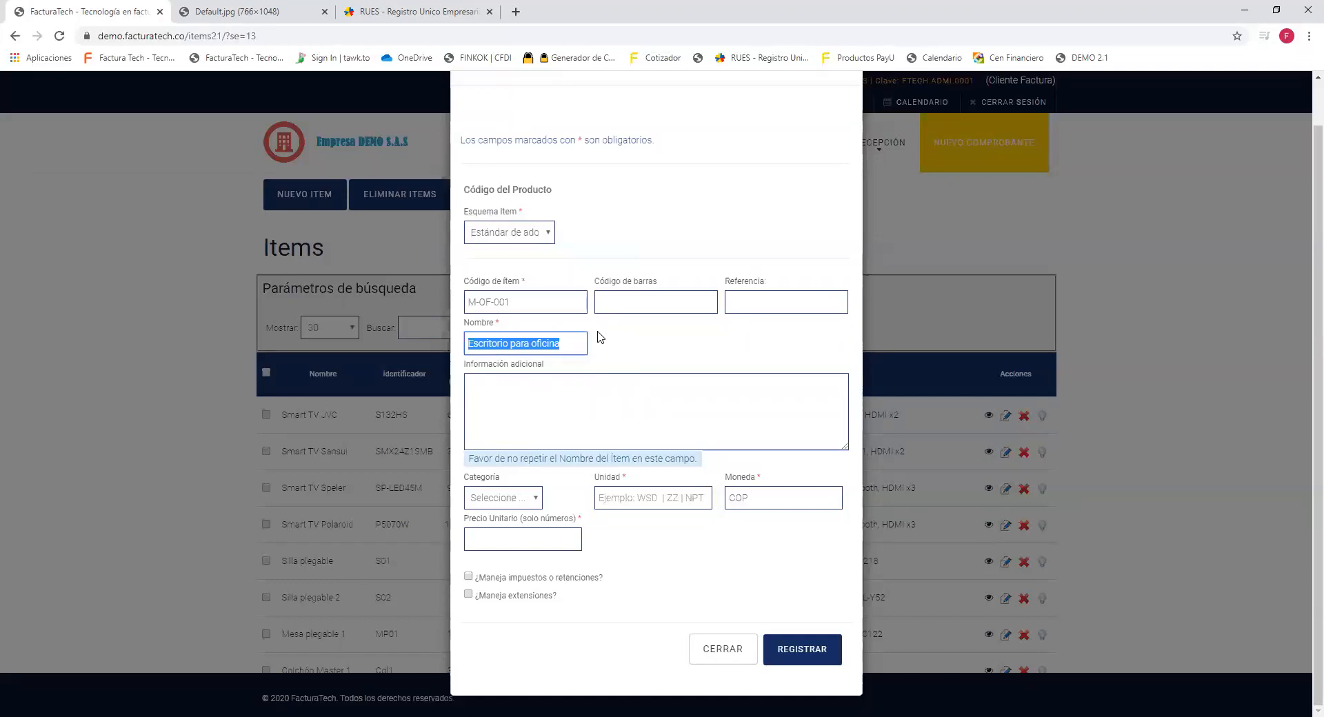
{"action": "triple_click", "coordinate": [564, 342]}
{"action": "left_click_drag", "start_coordinate": [543, 364], "coordinate": [466, 372]}
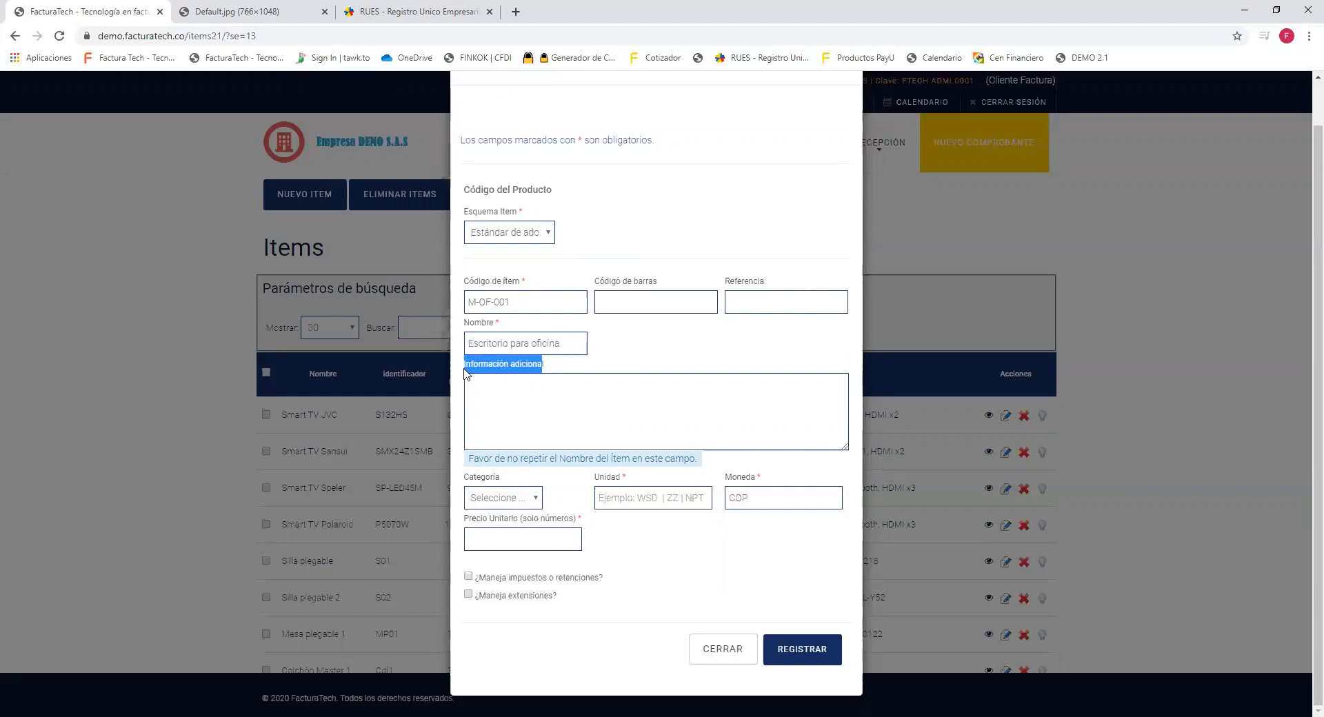
Write four Información adicional lines: 'No. serie: 123456', 'Garantía:', 'Medidas:' and 'Material:'.
{"action": "left_click", "coordinate": [515, 414]}
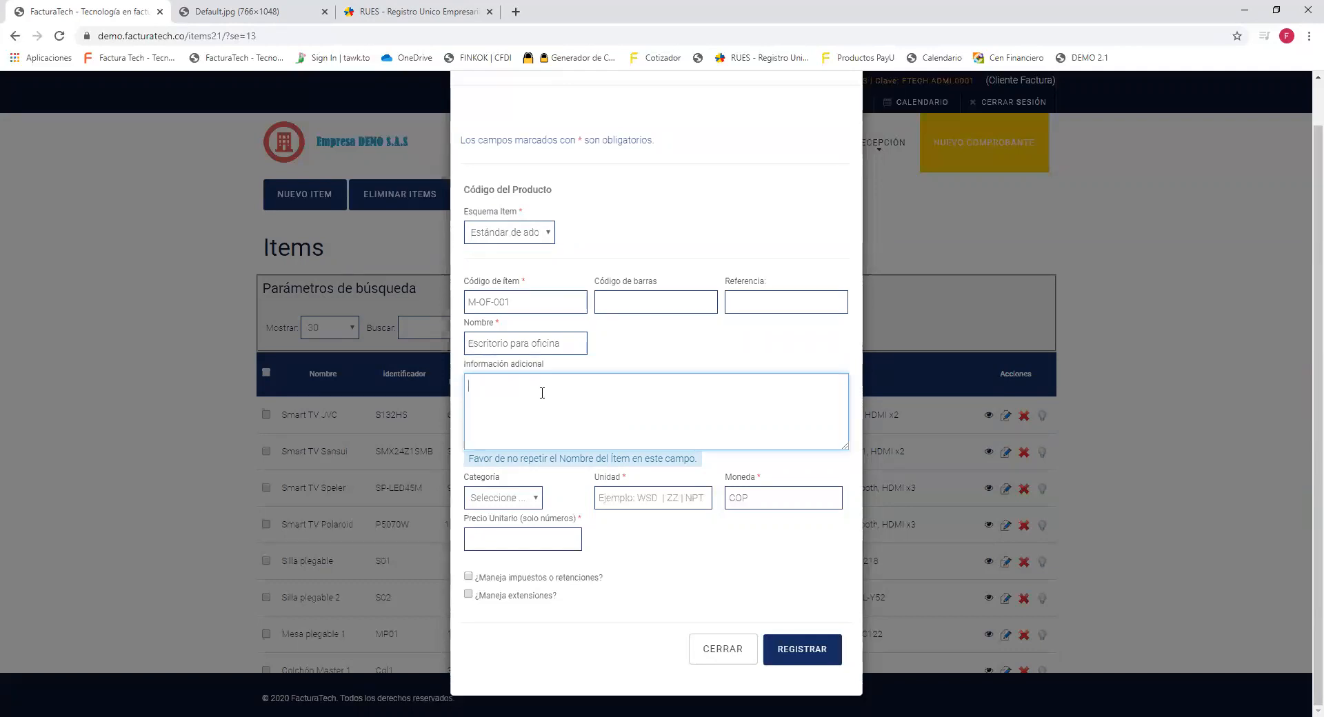
{"action": "type", "text": "No. seir"}
{"action": "key", "text": "BackSpace"}
{"action": "key", "text": "BackSpace"}
{"action": "type", "text": "rie: 123456"}
{"action": "key", "text": "Return"}
{"action": "type", "text": "Garantía:"}
{"action": "key", "text": "Return"}
{"action": "type", "text": "Medidas:"}
{"action": "key", "text": "Return"}
{"action": "type", "text": "Material"}
{"action": "left_click_drag", "start_coordinate": [521, 433], "coordinate": [471, 354]}
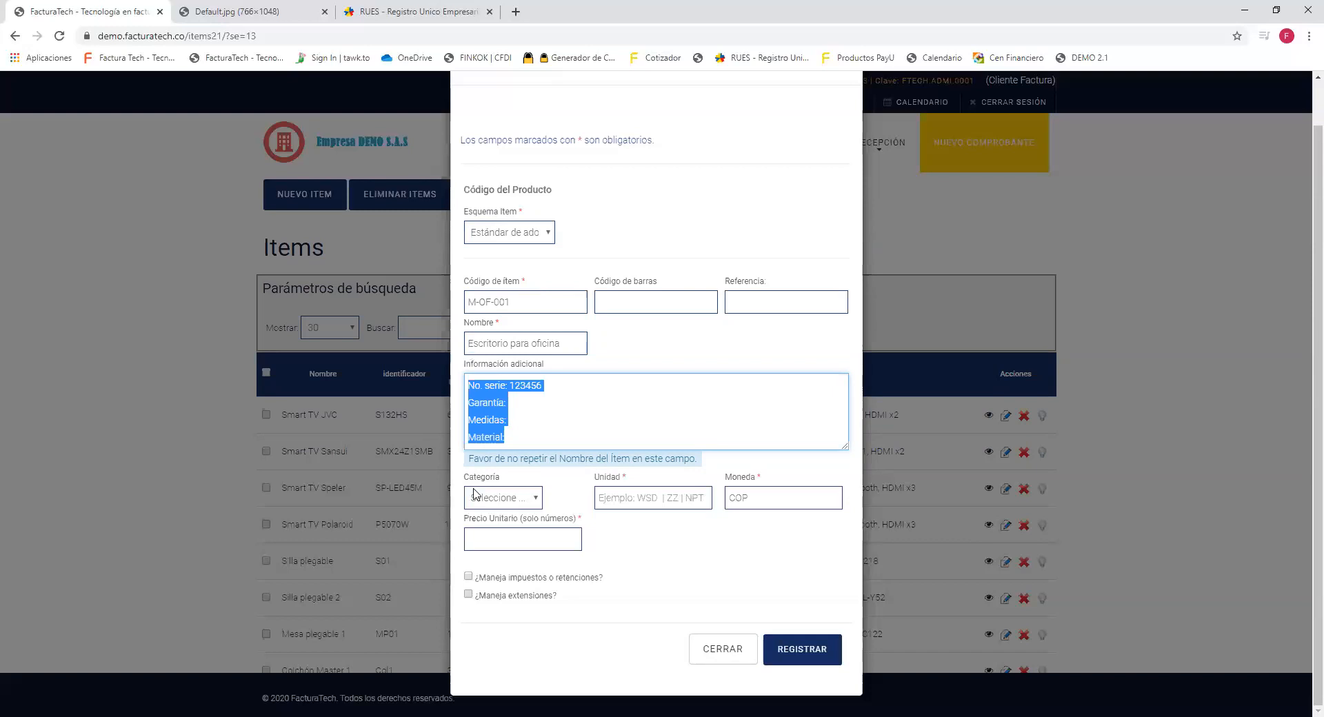
Try the Nueva category, then reset Categoría back to Seleccione so no category is set.
{"action": "left_click_drag", "start_coordinate": [463, 486], "coordinate": [519, 481]}
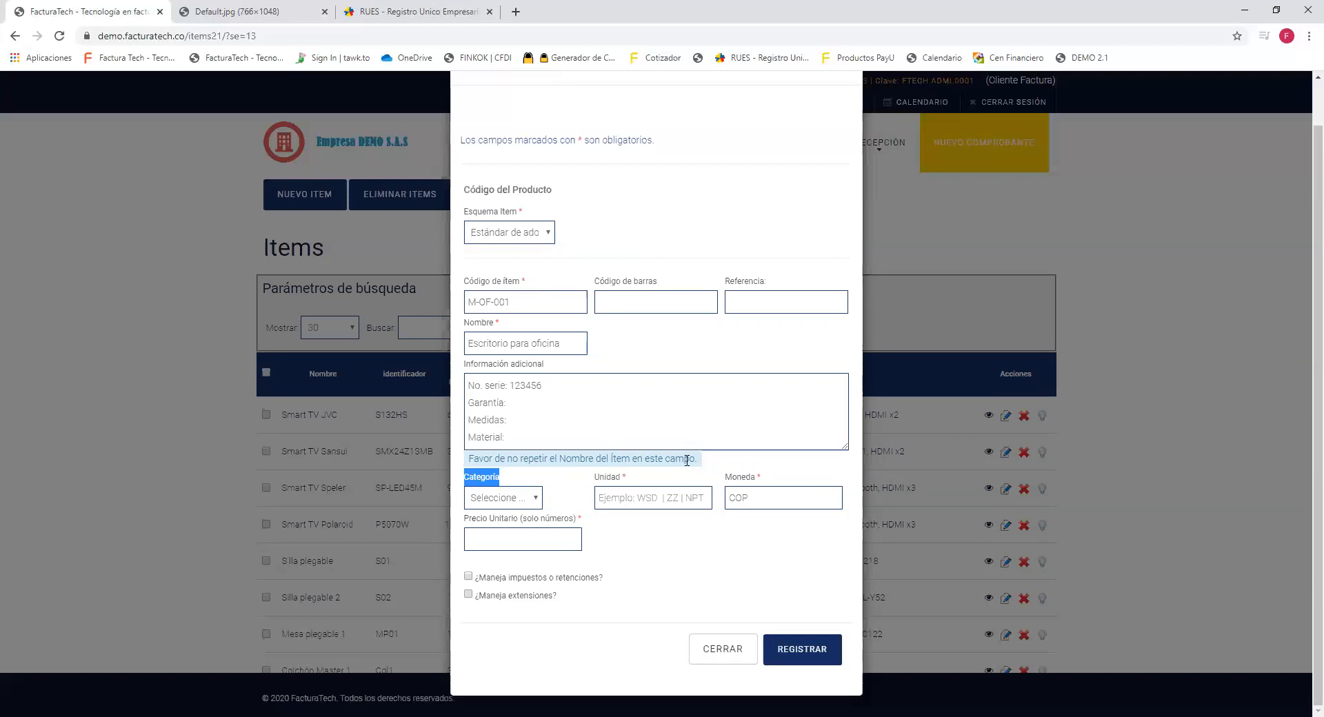
{"action": "left_click", "coordinate": [629, 78]}
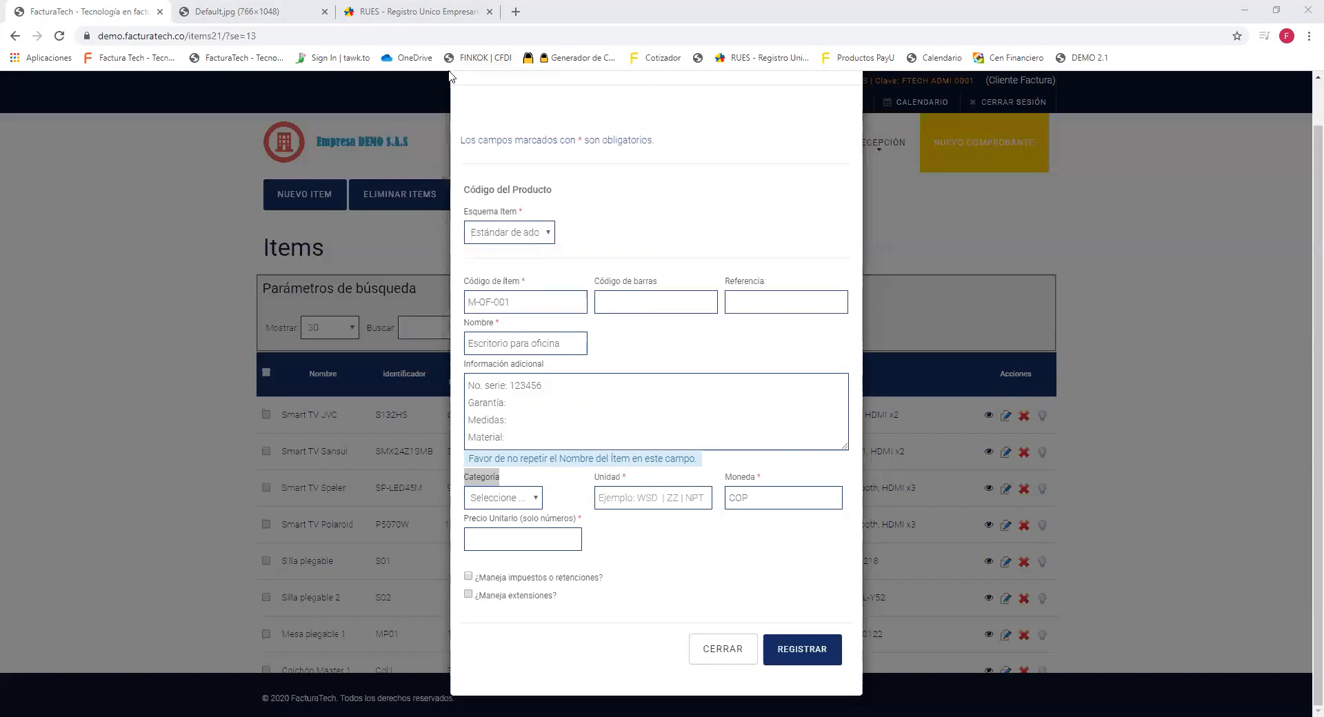
{"action": "left_click", "coordinate": [562, 483]}
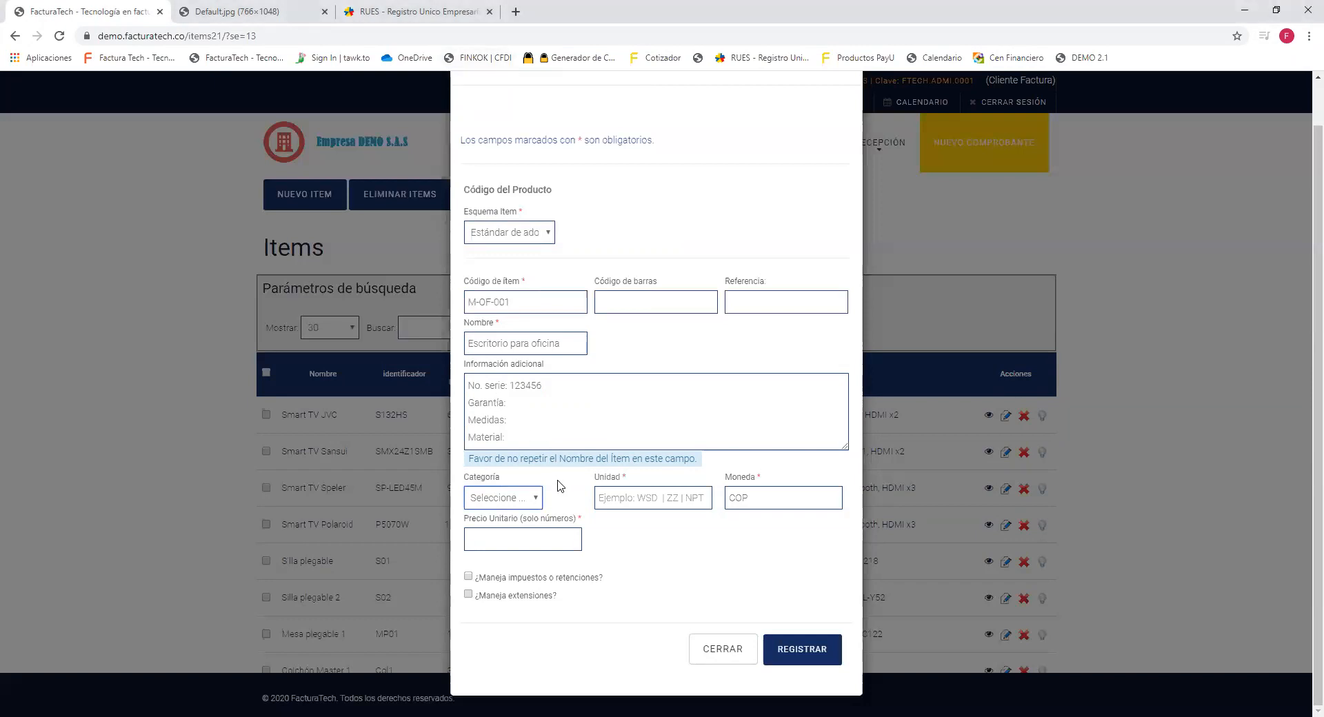
{"action": "left_click", "coordinate": [501, 502]}
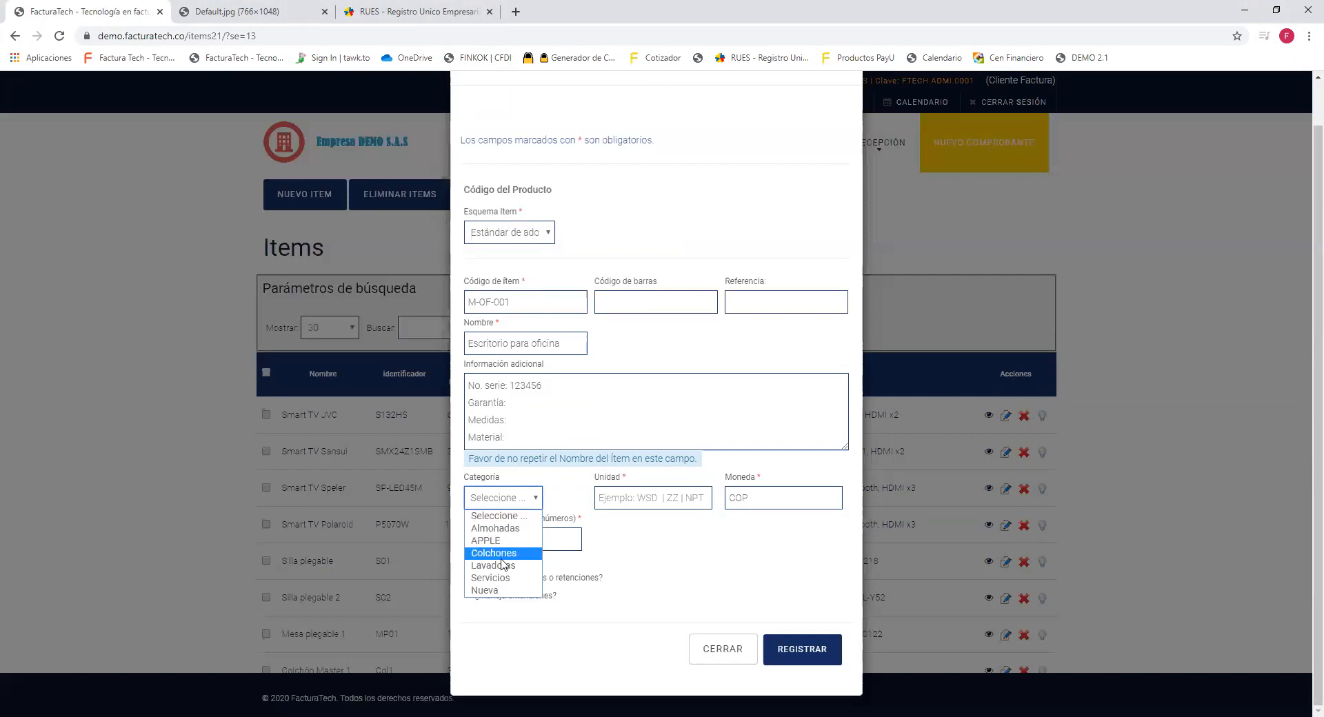
{"action": "left_click", "coordinate": [502, 591]}
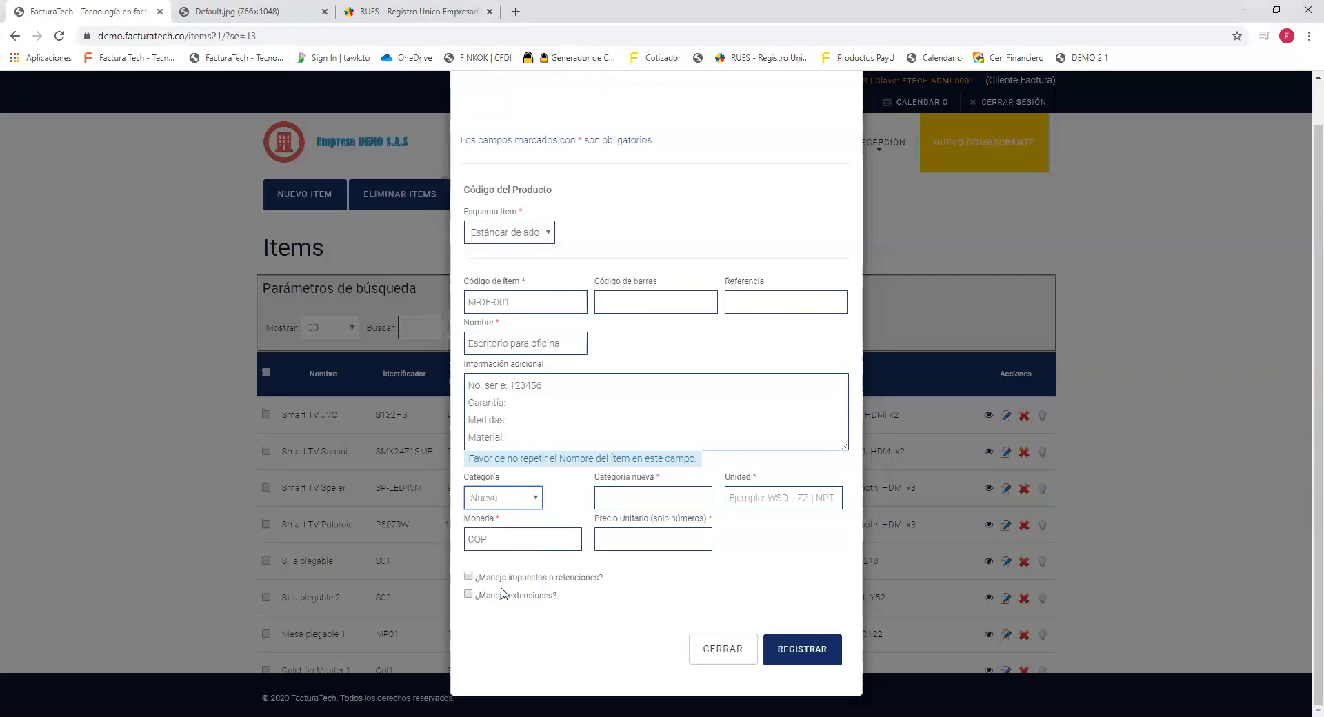
{"action": "left_click_drag", "start_coordinate": [599, 481], "coordinate": [660, 485]}
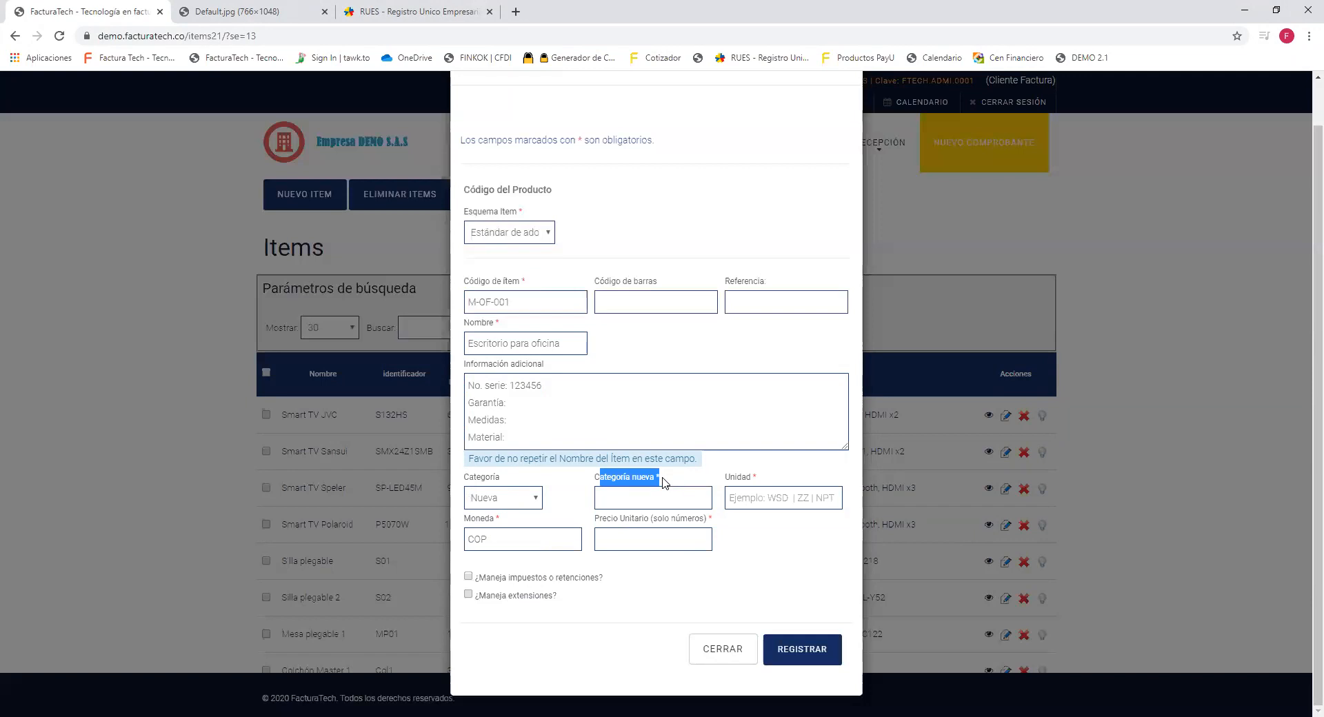
{"action": "left_click", "coordinate": [525, 497]}
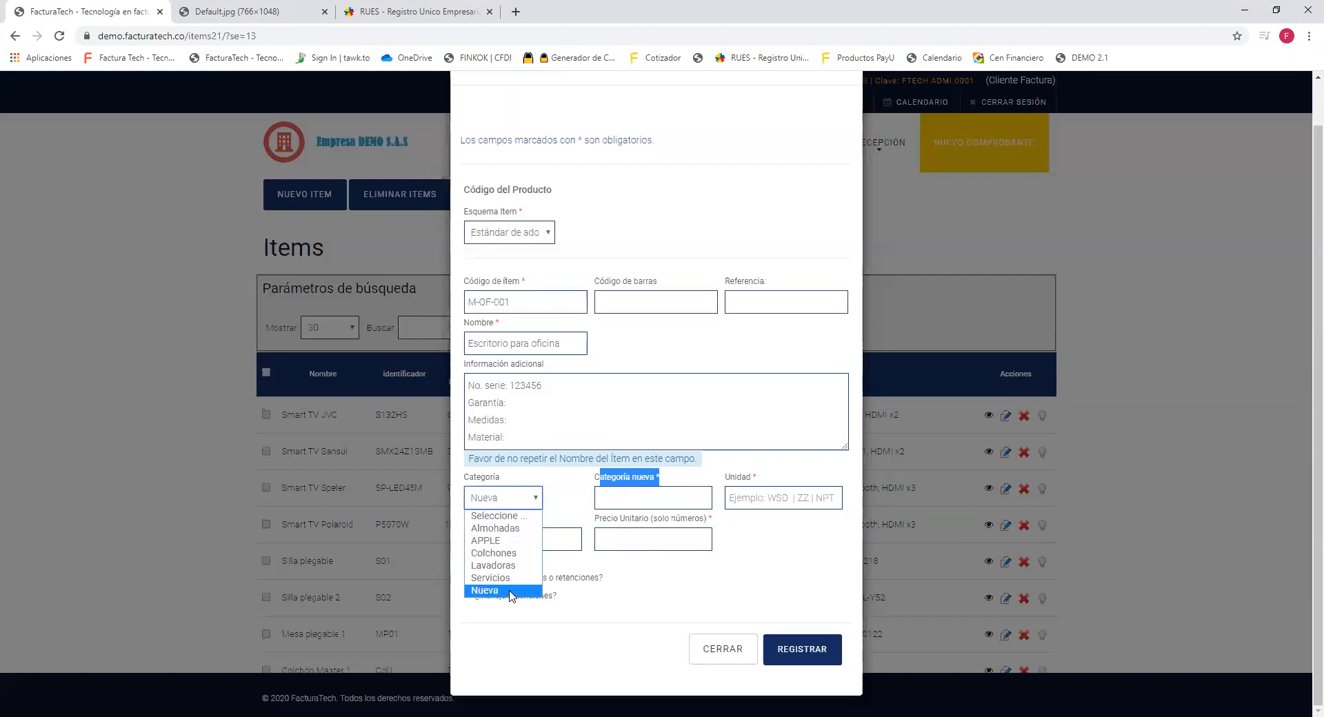
{"action": "left_click", "coordinate": [528, 516]}
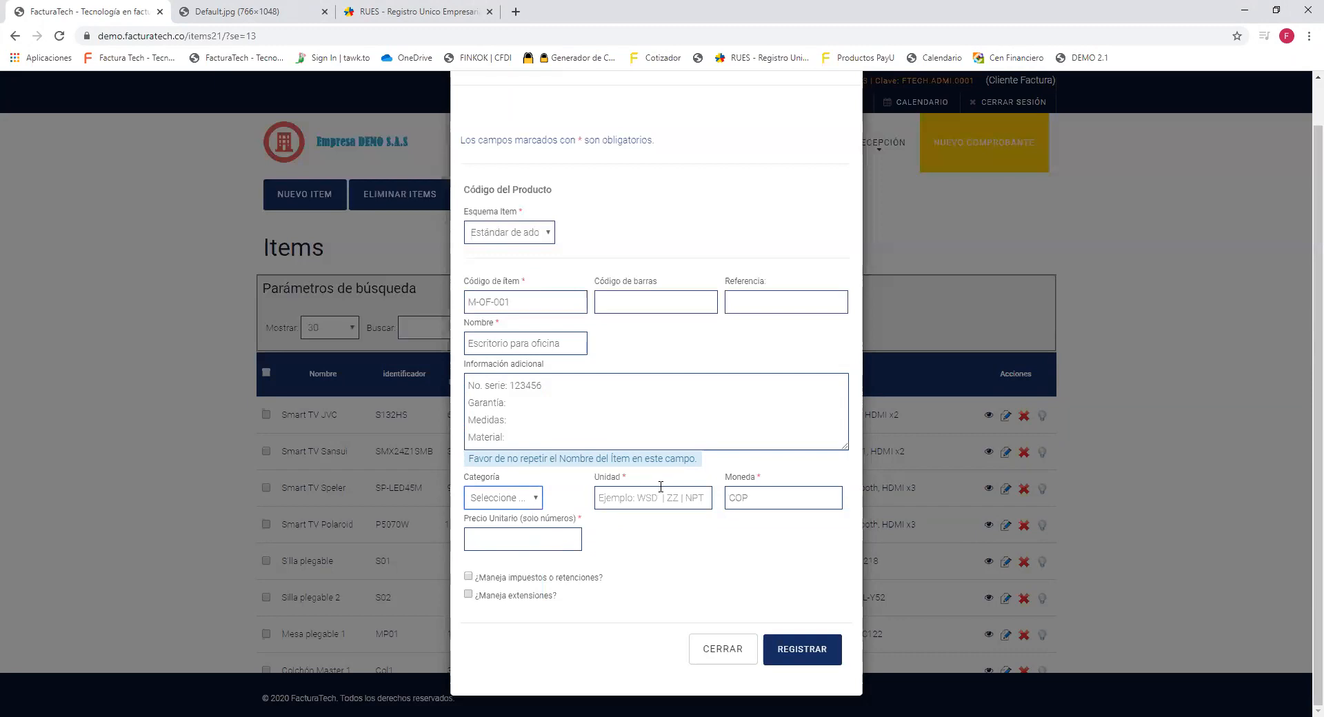
Show the suggested units of measure in the Unidad field.
{"action": "double_click", "coordinate": [620, 477]}
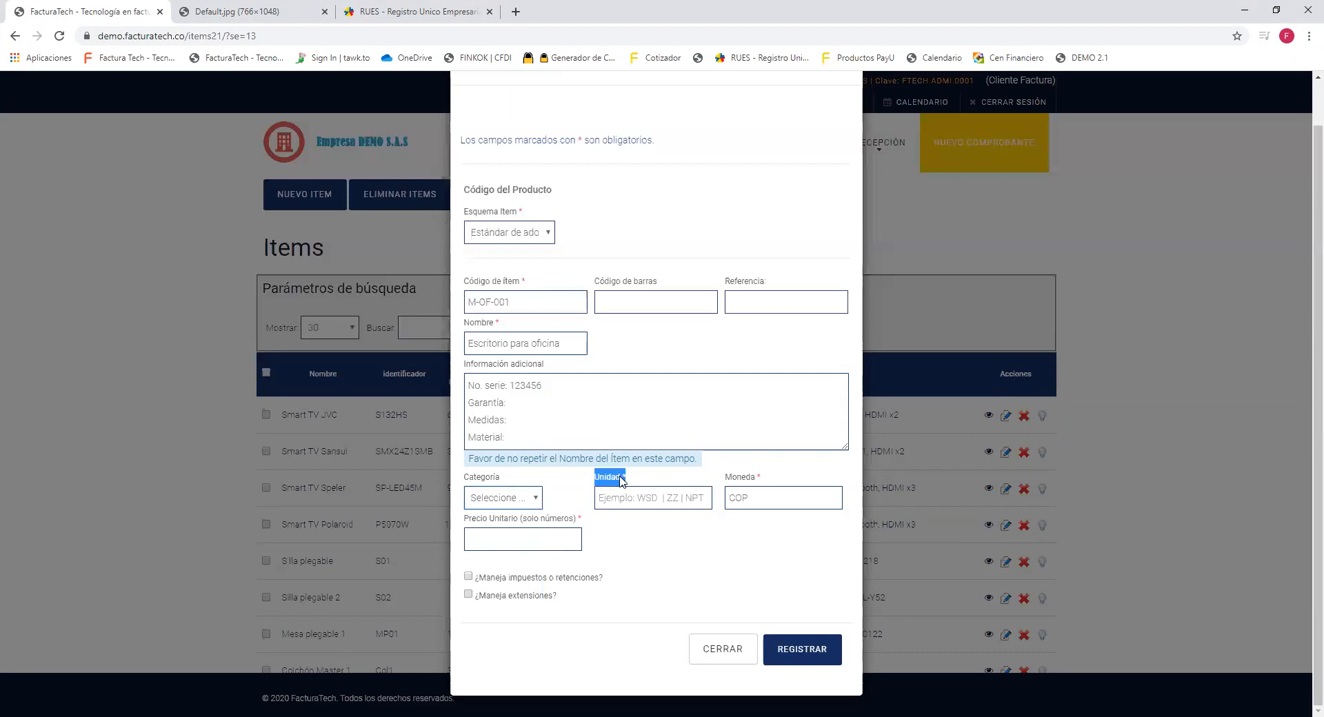
{"action": "double_click", "coordinate": [755, 477]}
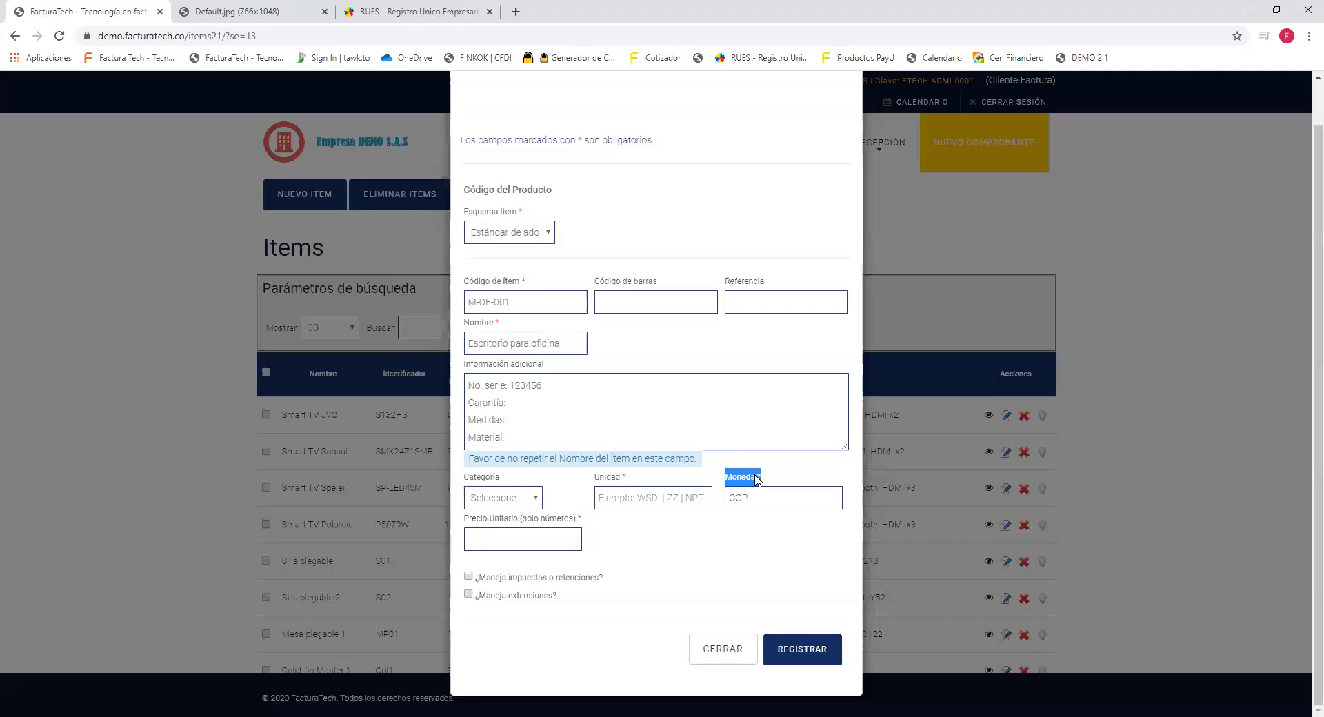
{"action": "double_click", "coordinate": [606, 477]}
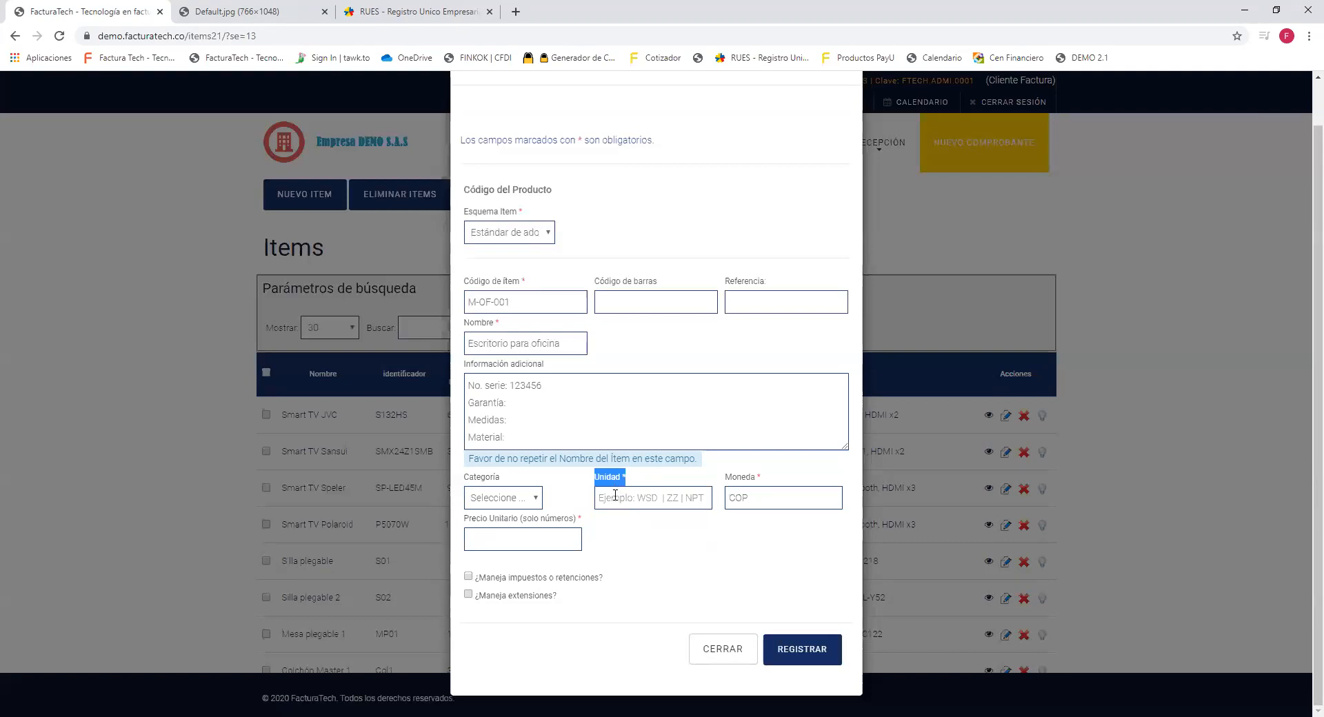
{"action": "left_click", "coordinate": [615, 495]}
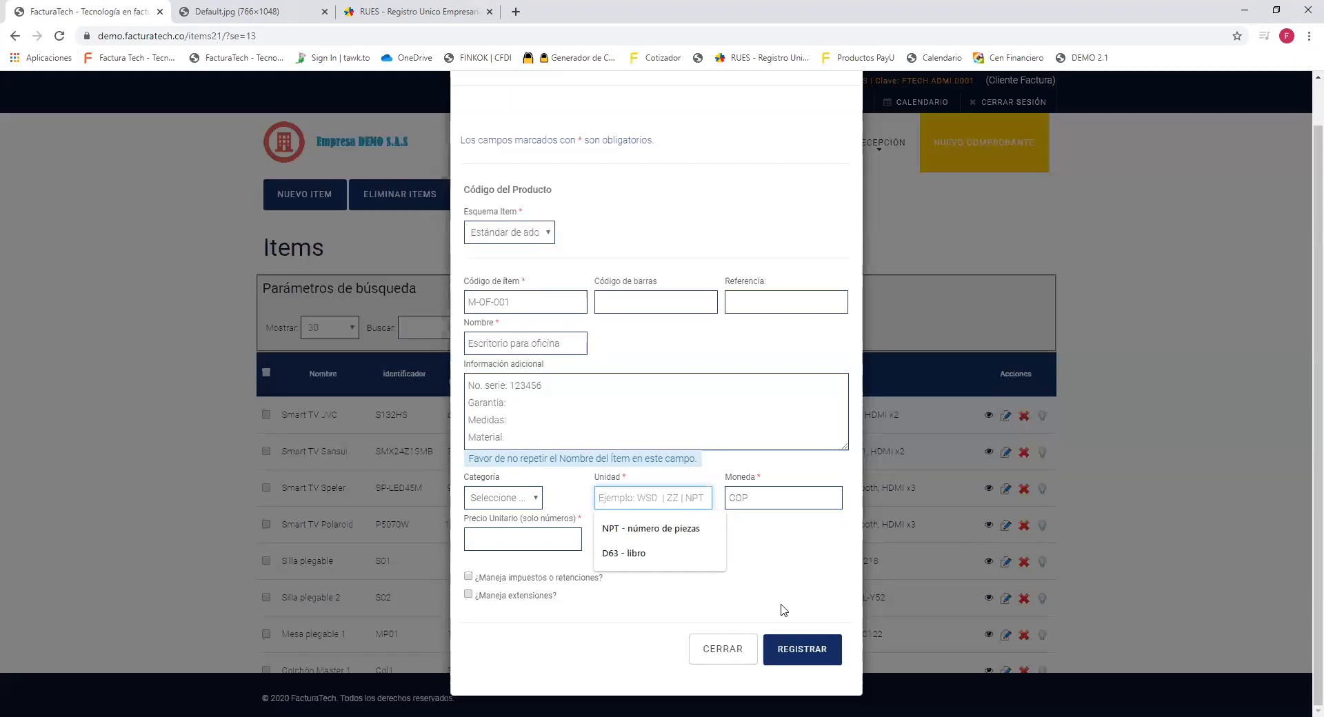
Search the unit list for 'metro cub' and scroll through the matches.
{"action": "type", "text": "metro cu"}
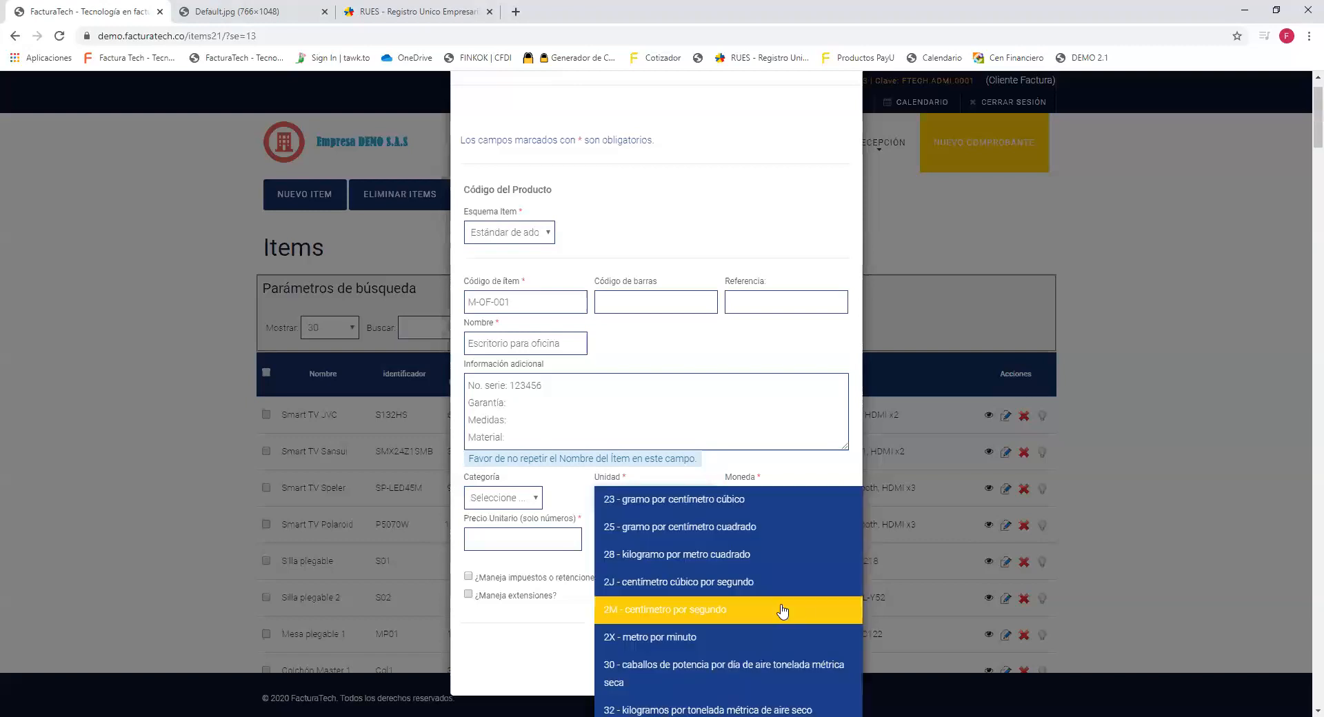
{"action": "type", "text": "b"}
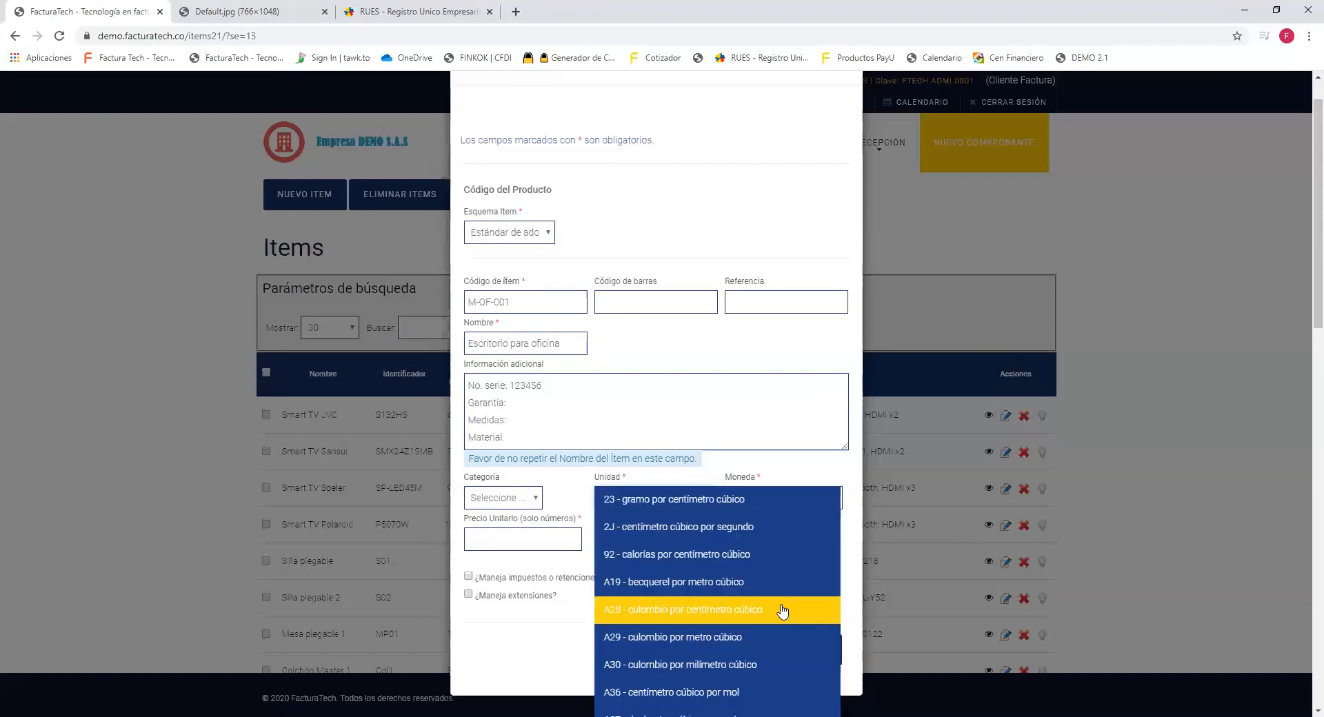
{"action": "key", "text": "BackSpace"}
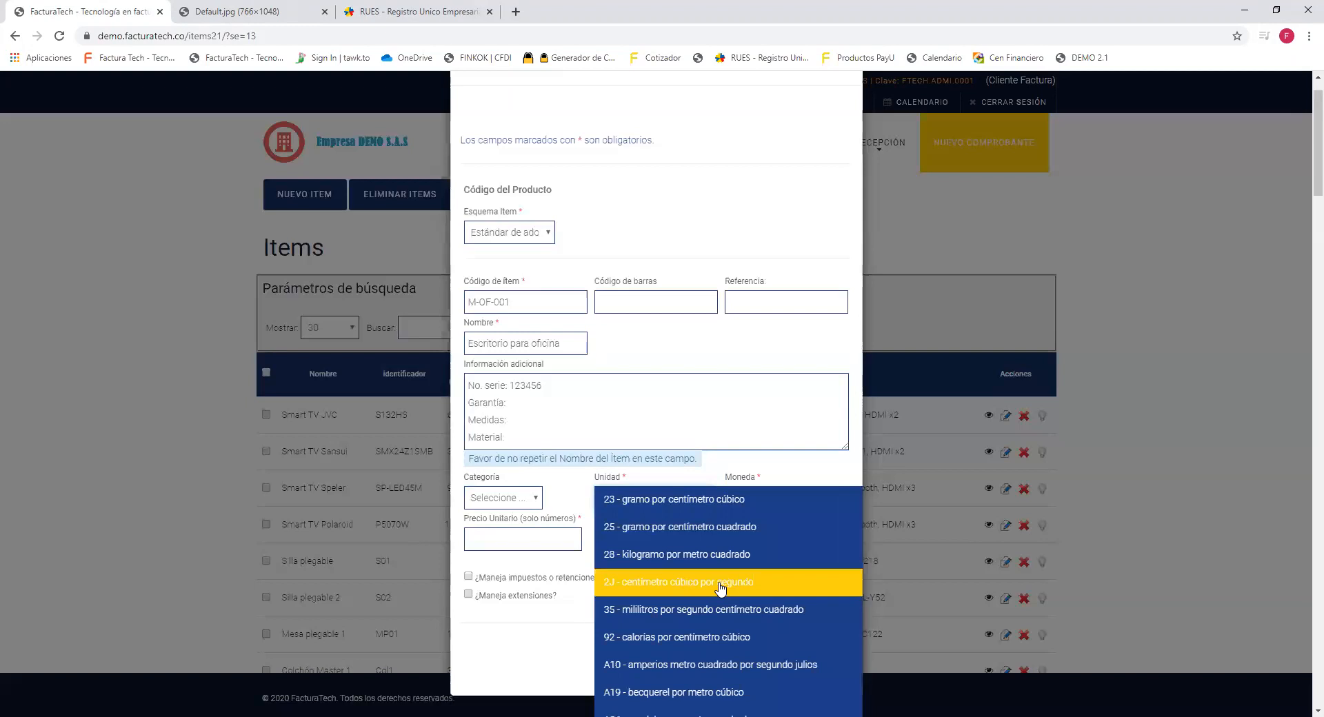
{"action": "scroll", "coordinate": [720, 588], "scroll_direction": "down", "scroll_amount": 2}
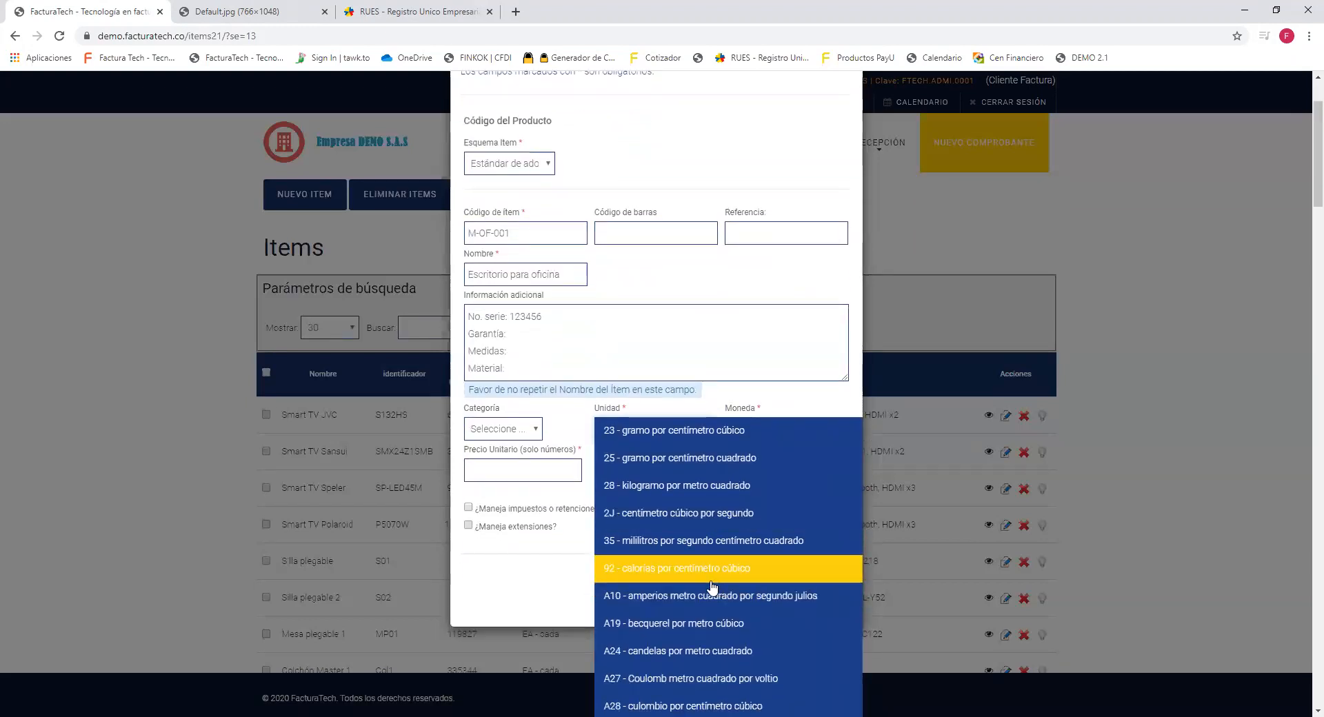
{"action": "scroll", "coordinate": [712, 586], "scroll_direction": "down", "scroll_amount": 2}
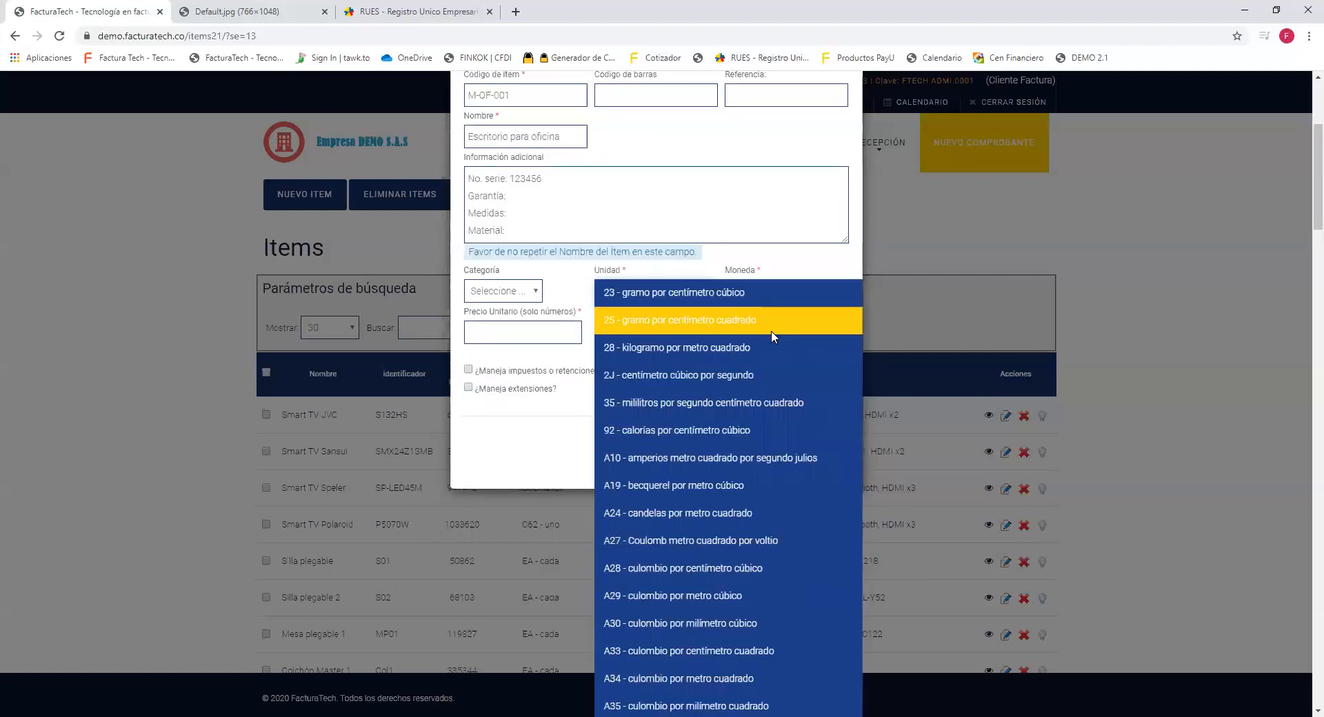
{"action": "key", "text": "BackSpace"}
{"action": "key", "text": "BackSpace"}
{"action": "key", "text": "BackSpace"}
{"action": "key", "text": "BackSpace"}
{"action": "key", "text": "BackSpace"}
{"action": "key", "text": "BackSpace"}
{"action": "key", "text": "BackSpace"}
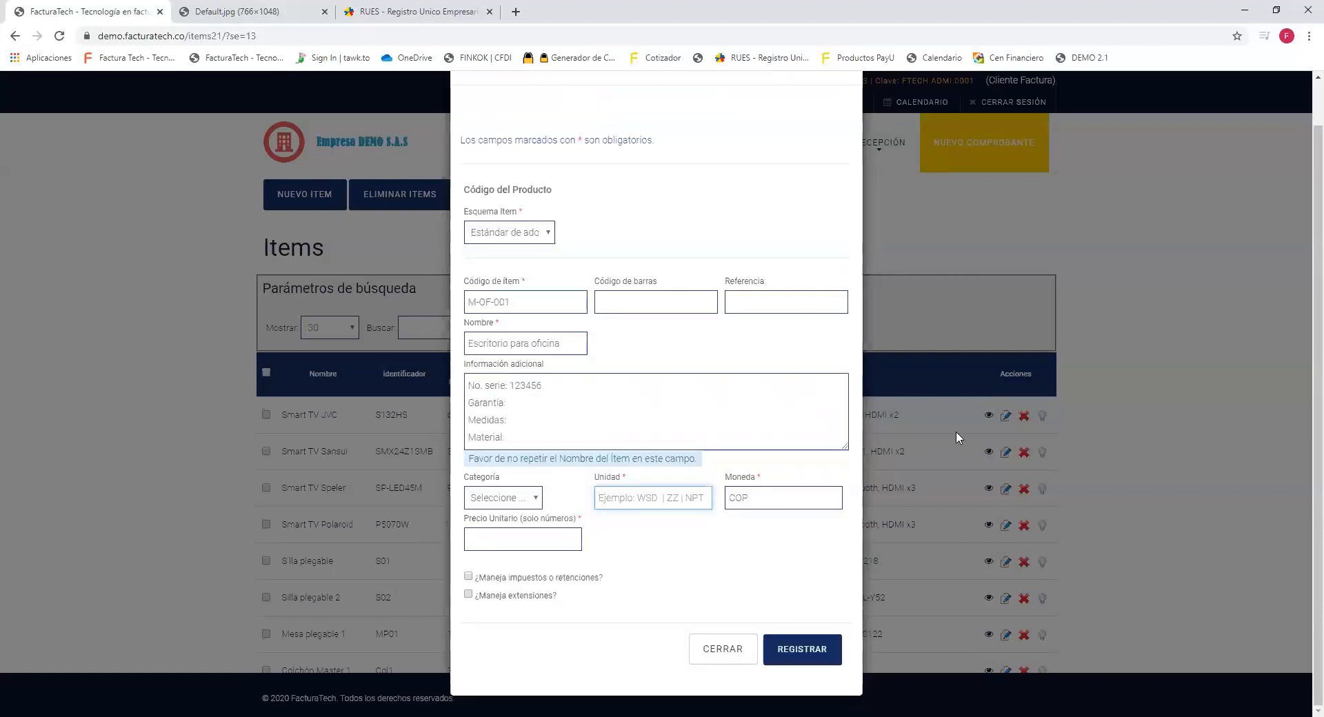
Search the units for 'tonelada', pick 05 - levantar, then clear the unit field again.
{"action": "type", "text": "tonelada"}
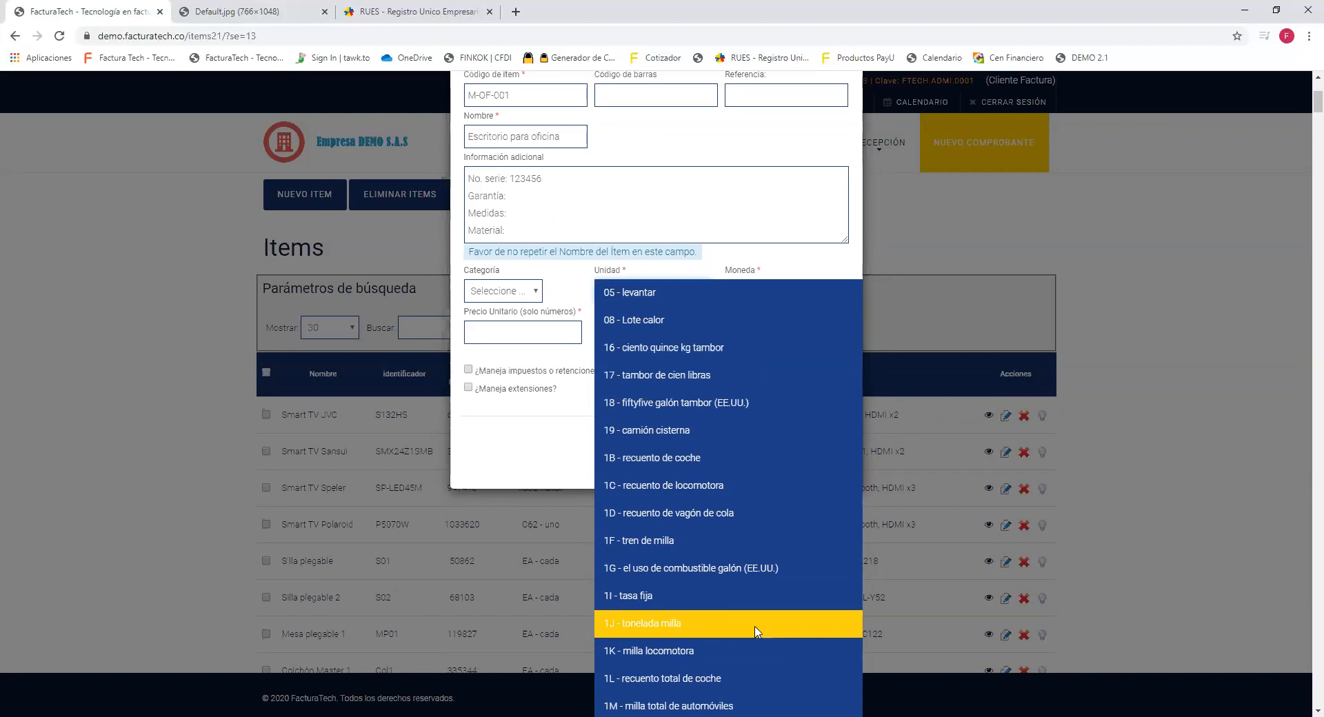
{"action": "type", "text": "onela"}
{"action": "key", "text": "BackSpace"}
{"action": "key", "text": "BackSpace"}
{"action": "key", "text": "BackSpace"}
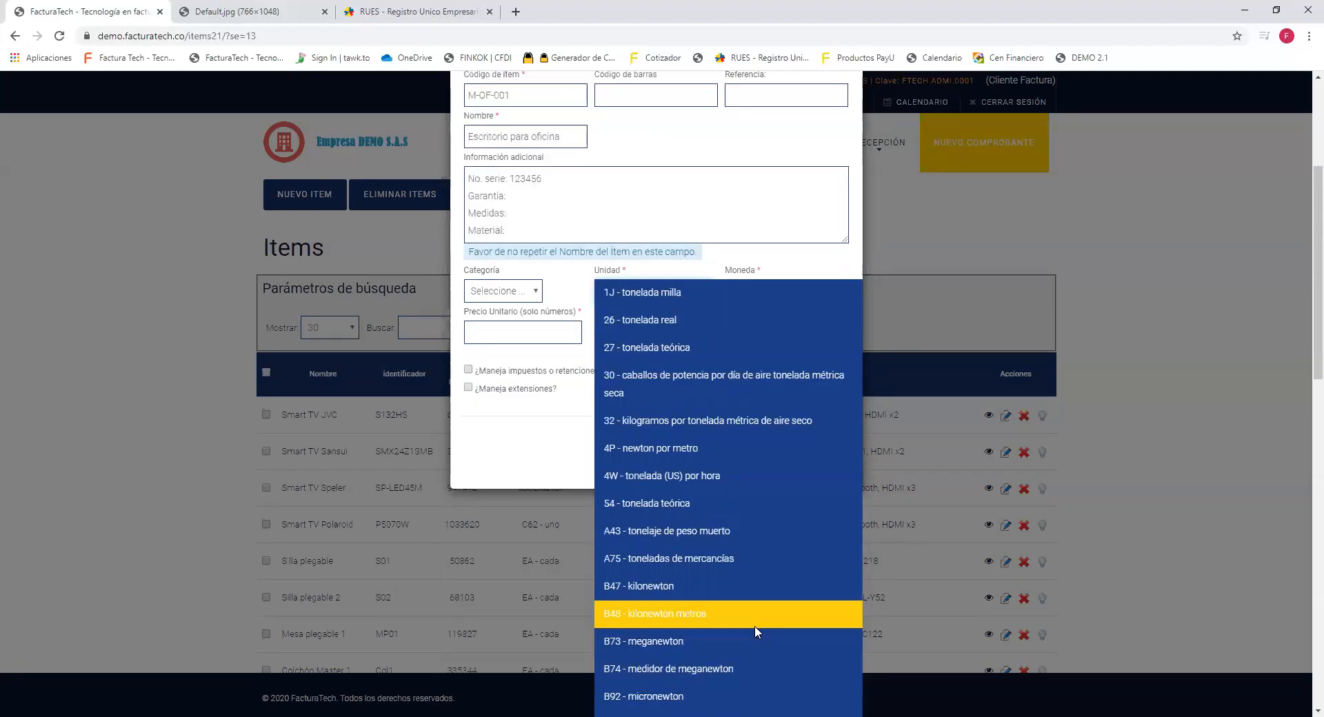
{"action": "key", "text": "BackSpace"}
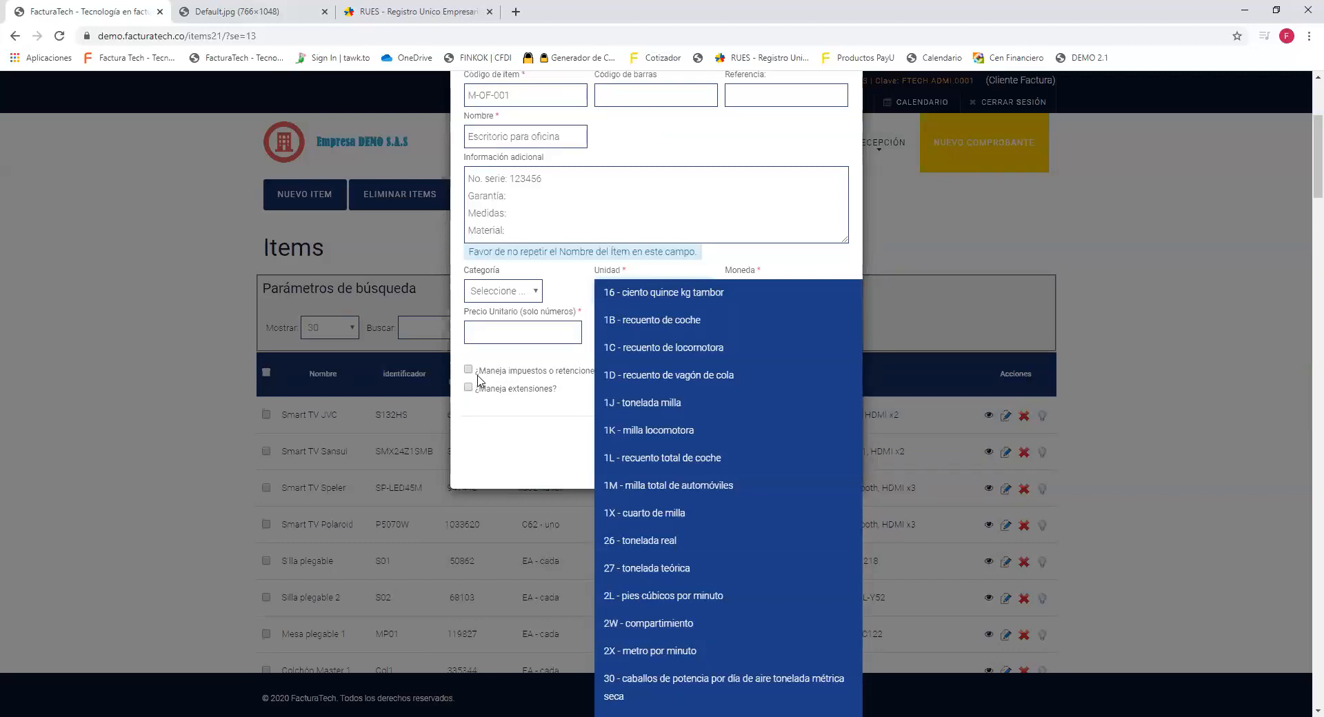
{"action": "key", "text": "BackSpace"}
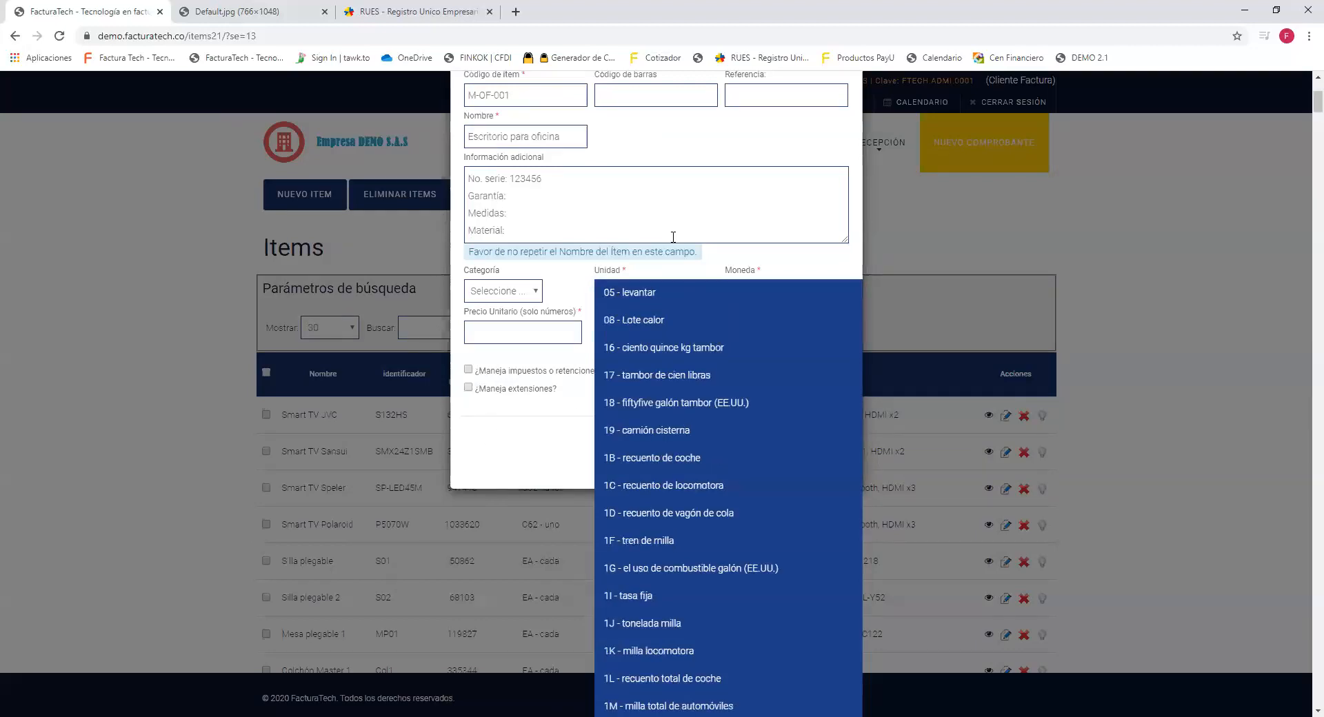
{"action": "left_click", "coordinate": [646, 293]}
{"action": "key", "text": "ctrl+a"}
{"action": "key", "text": "BackSpace"}
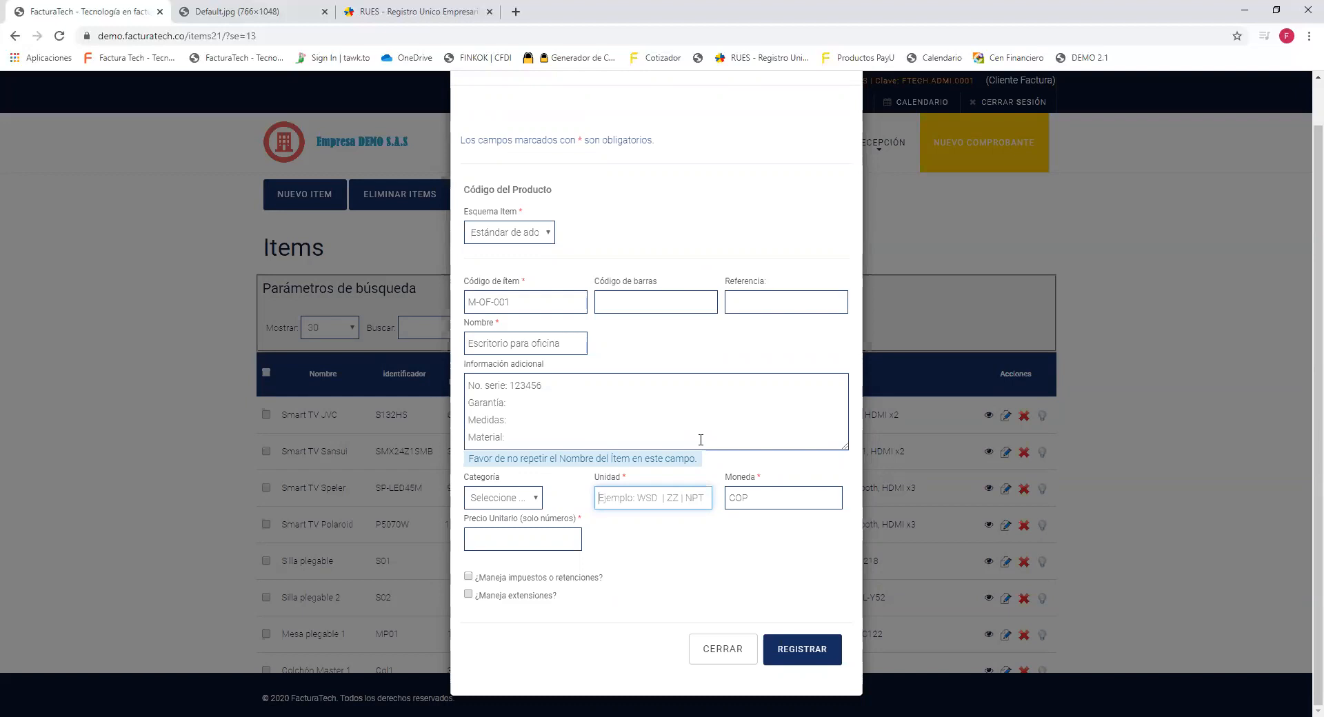
{"action": "type", "text": "wsd"}
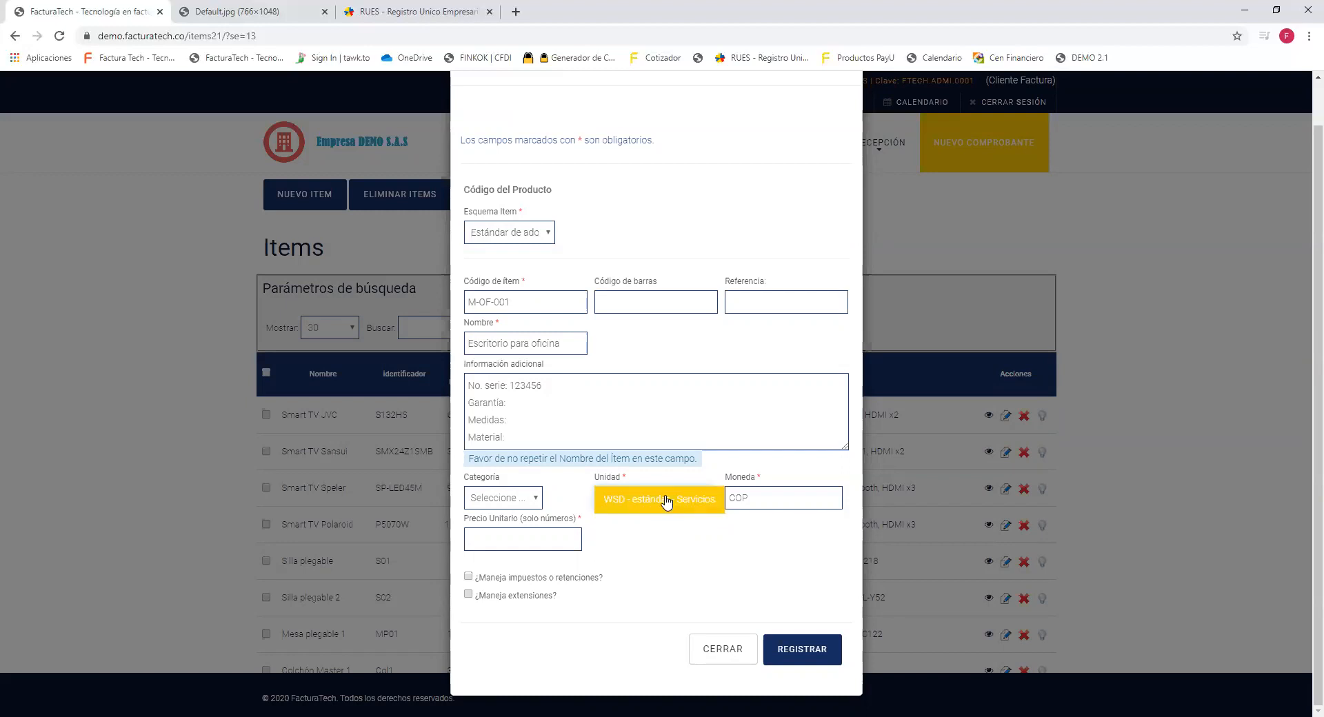
{"action": "left_click", "coordinate": [665, 502]}
{"action": "double_click", "coordinate": [678, 502]}
{"action": "left_click_drag", "start_coordinate": [623, 502], "coordinate": [591, 506]}
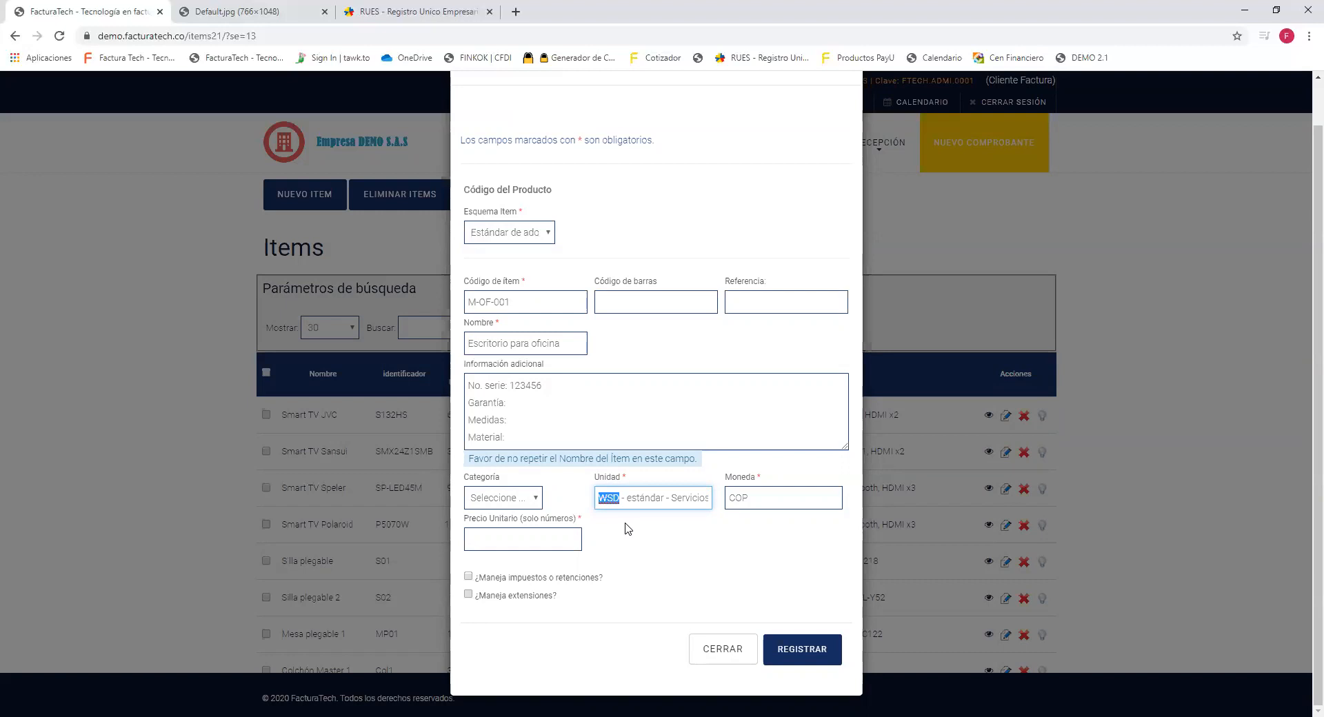
{"action": "triple_click", "coordinate": [665, 503]}
{"action": "key", "text": "BackSpace"}
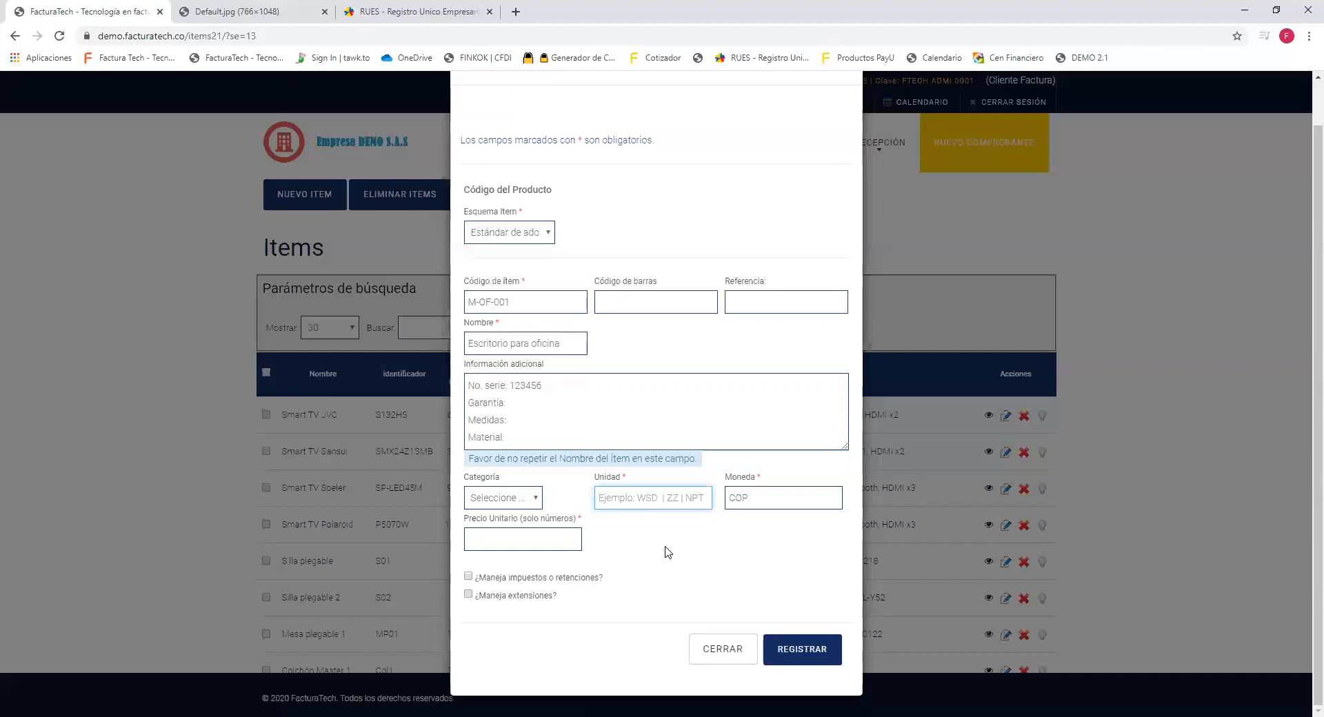
Enter 'NAR' and choose NAR - número de artículos as the unit.
{"action": "left_click", "coordinate": [675, 505]}
{"action": "left_click", "coordinate": [758, 579]}
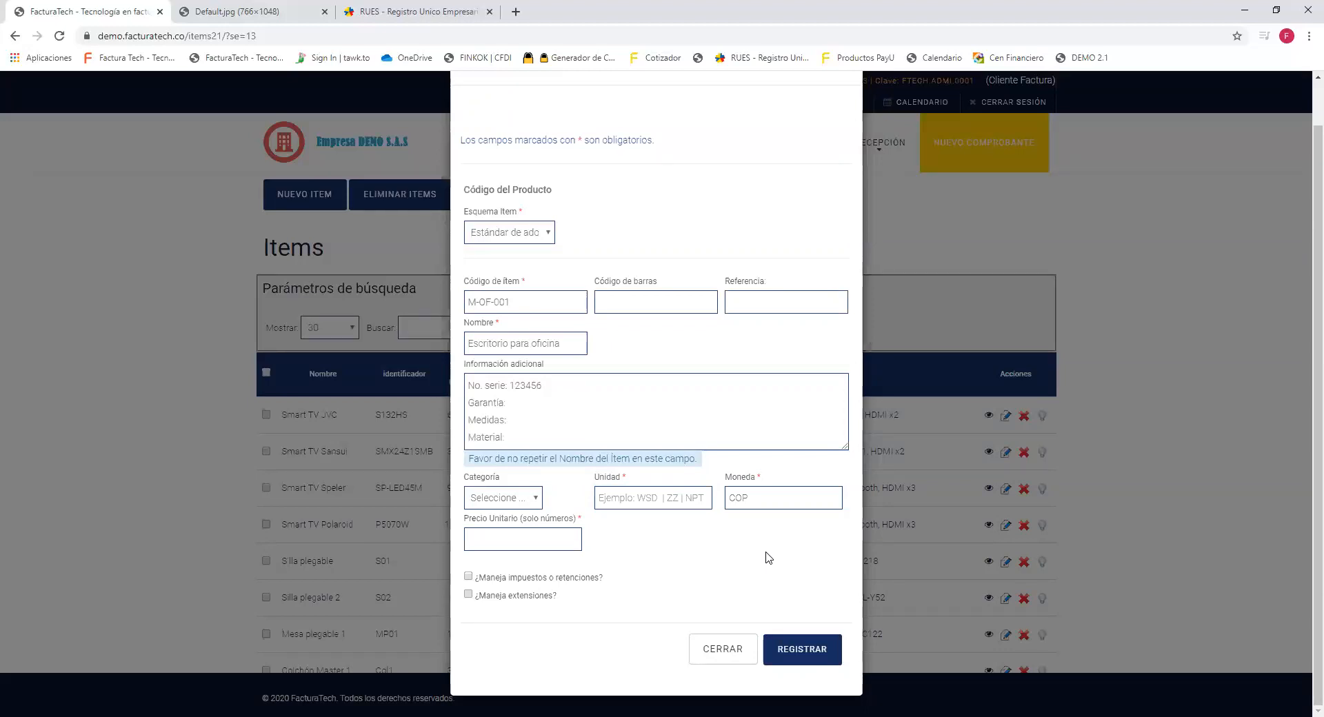
{"action": "left_click", "coordinate": [666, 504]}
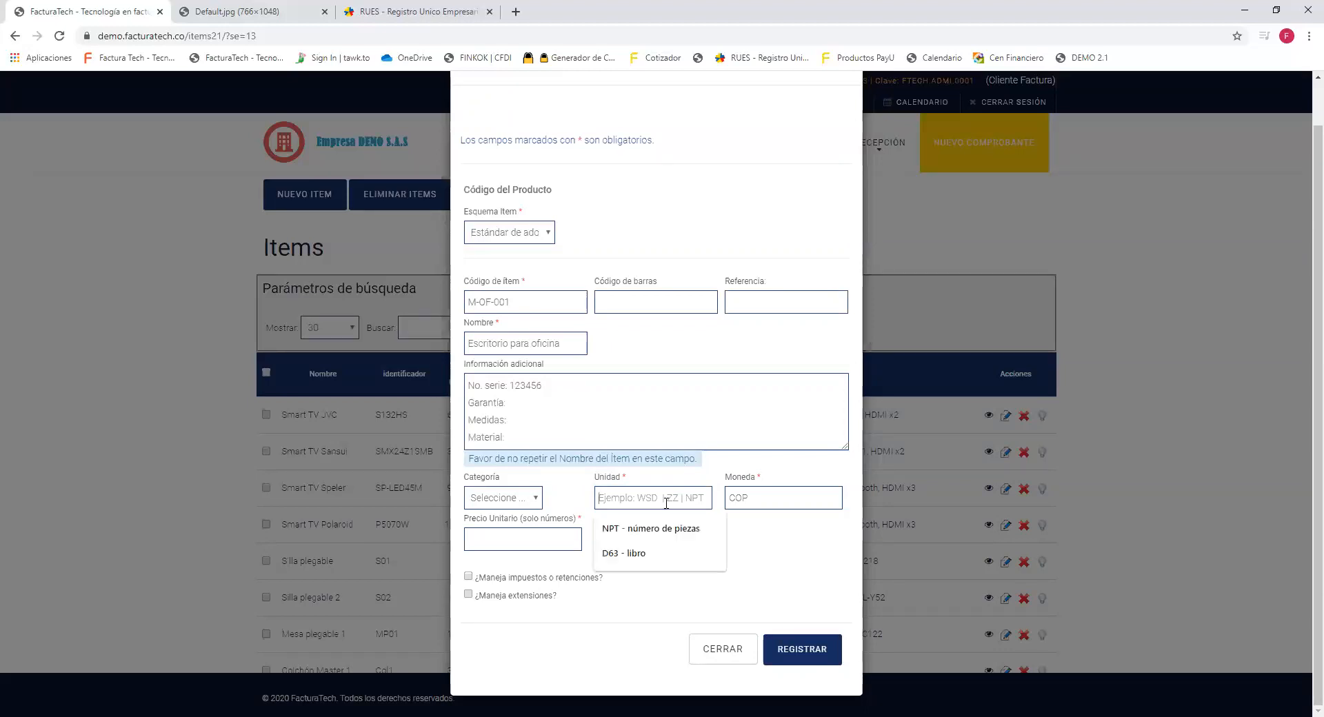
{"action": "type", "text": "NAR"}
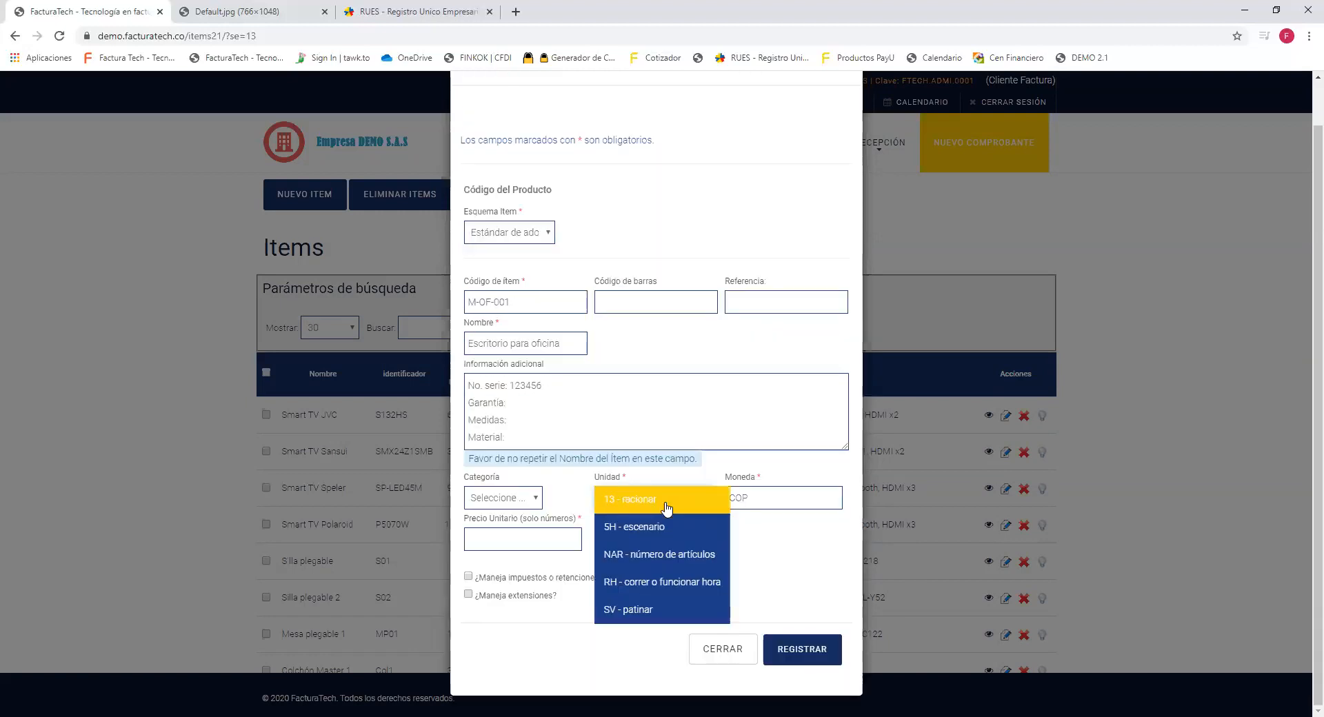
{"action": "left_click", "coordinate": [680, 555]}
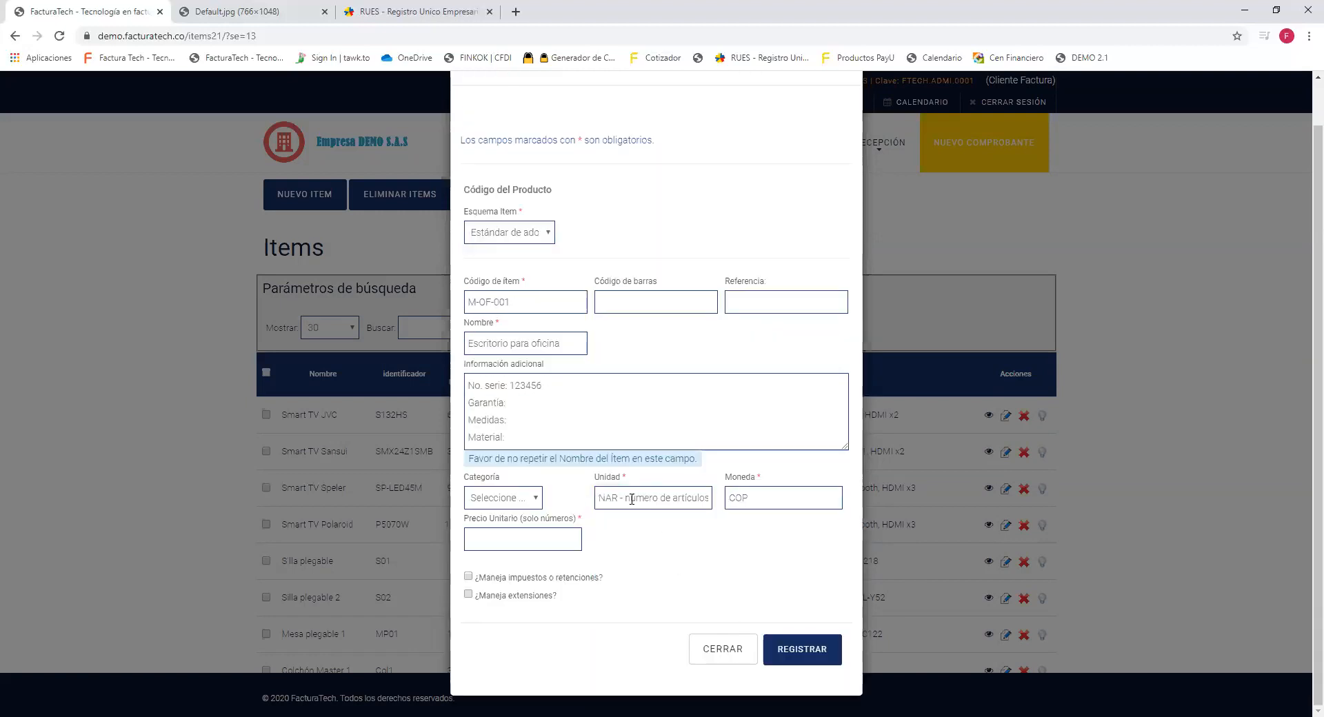
Try TNP - numero de partes, then set the unit back to NAR - número de artículos.
{"action": "double_click", "coordinate": [601, 499]}
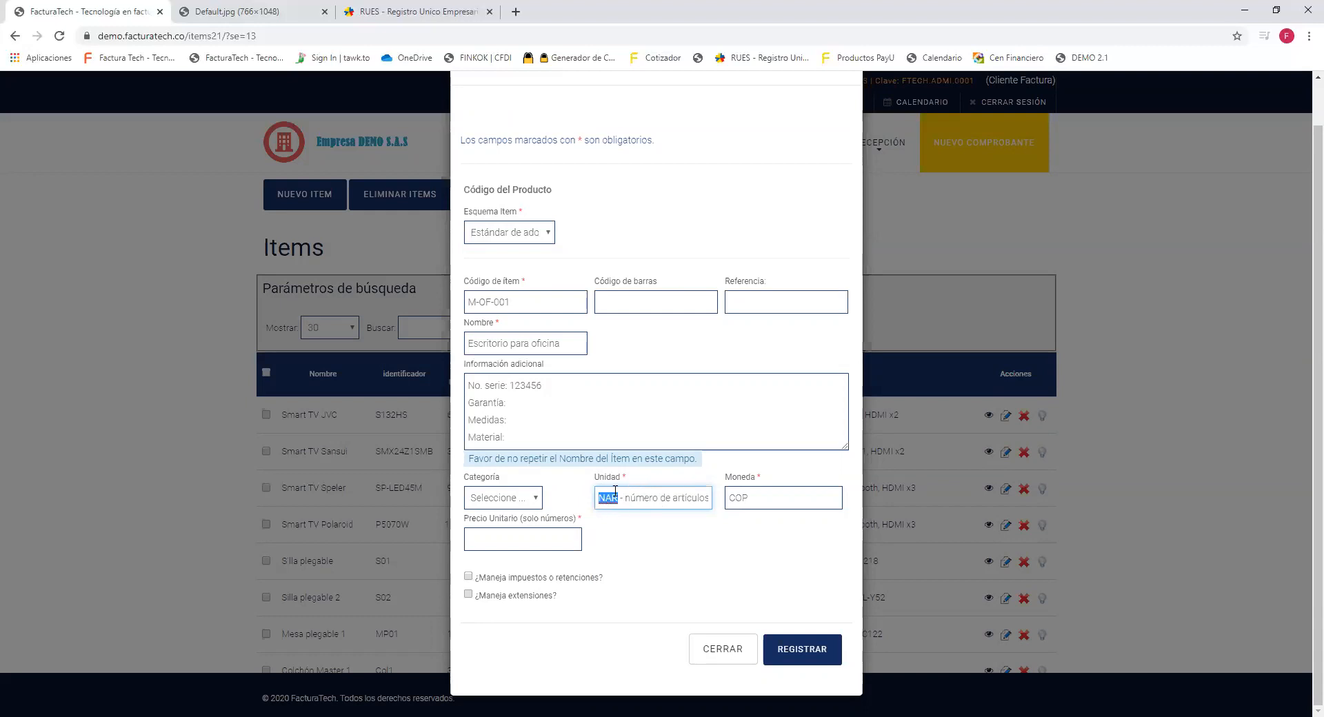
{"action": "triple_click", "coordinate": [703, 502]}
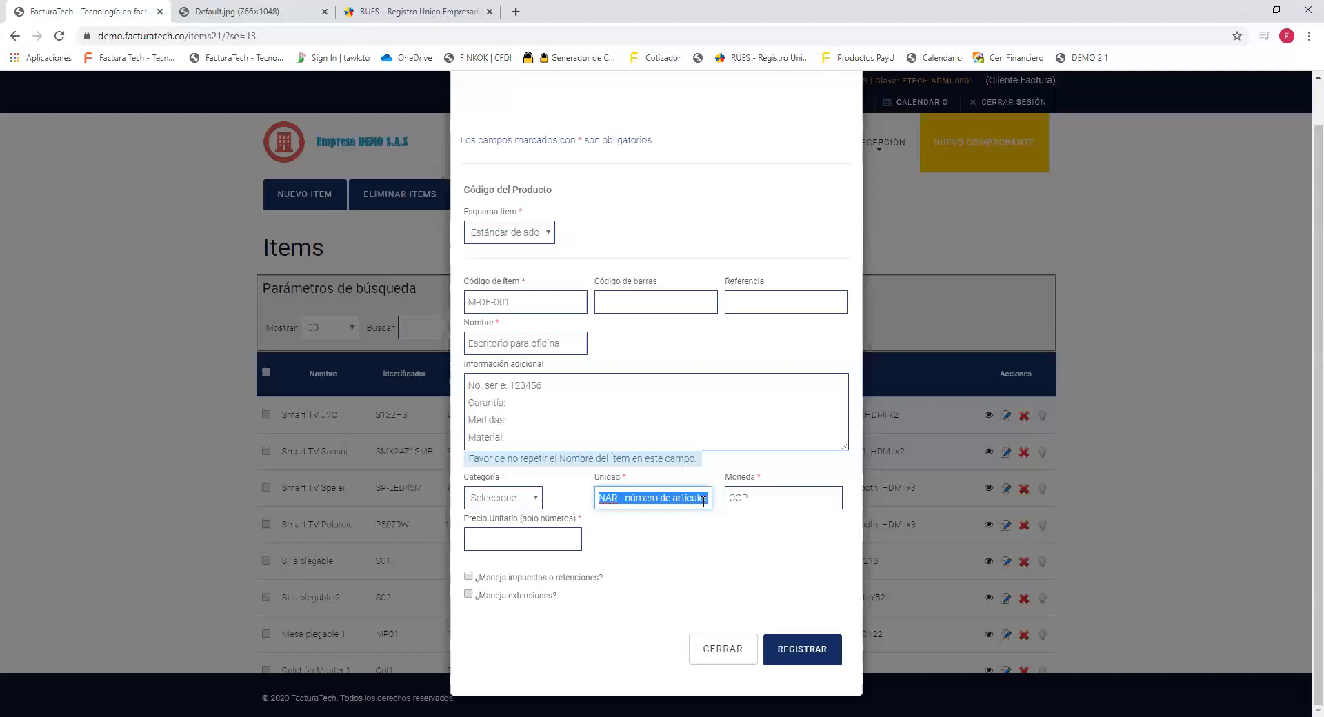
{"action": "type", "text": "TNP"}
{"action": "left_click", "coordinate": [703, 503]}
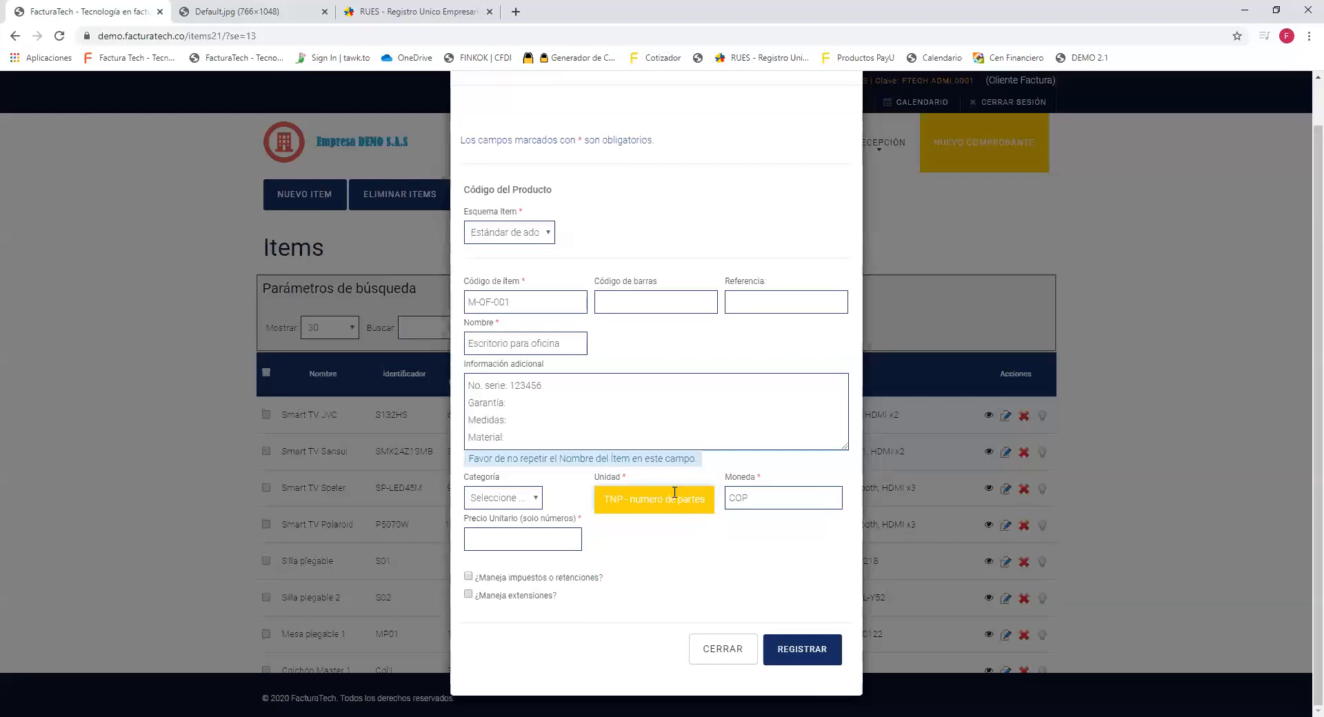
{"action": "left_click", "coordinate": [669, 498]}
{"action": "type", "text": "NAR"}
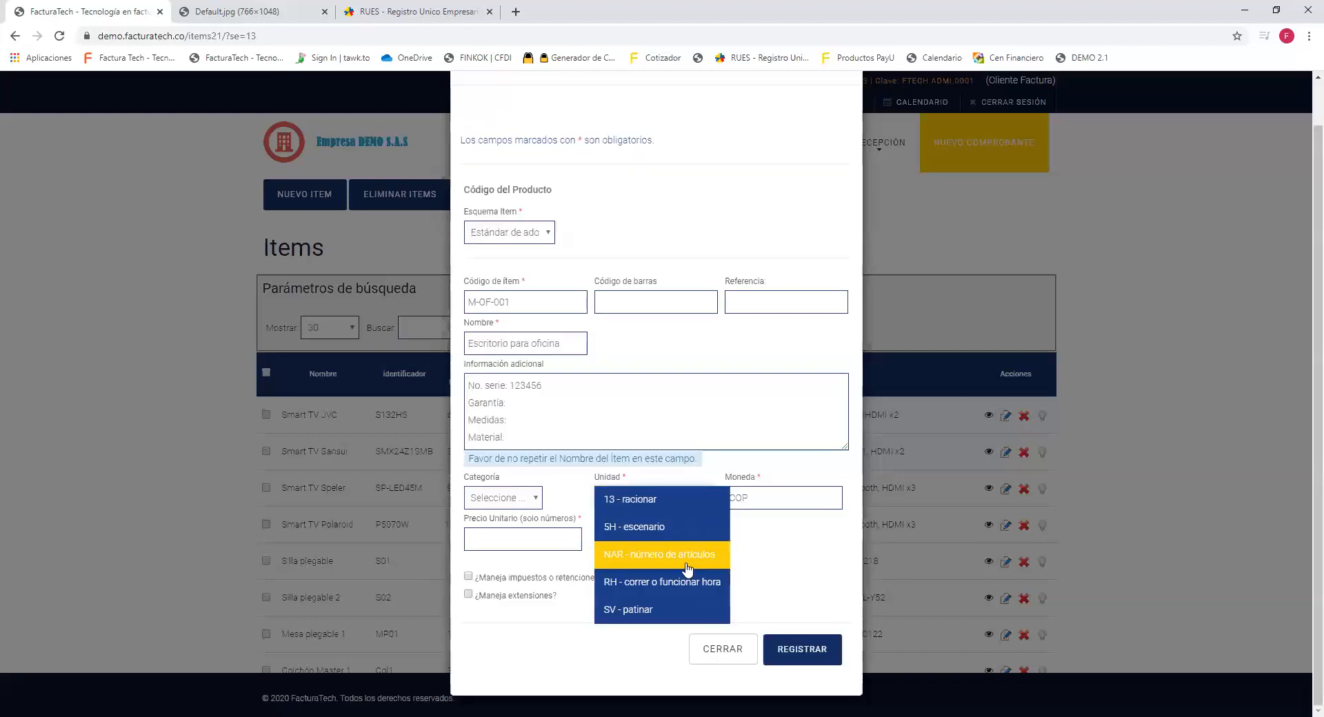
{"action": "left_click", "coordinate": [687, 567]}
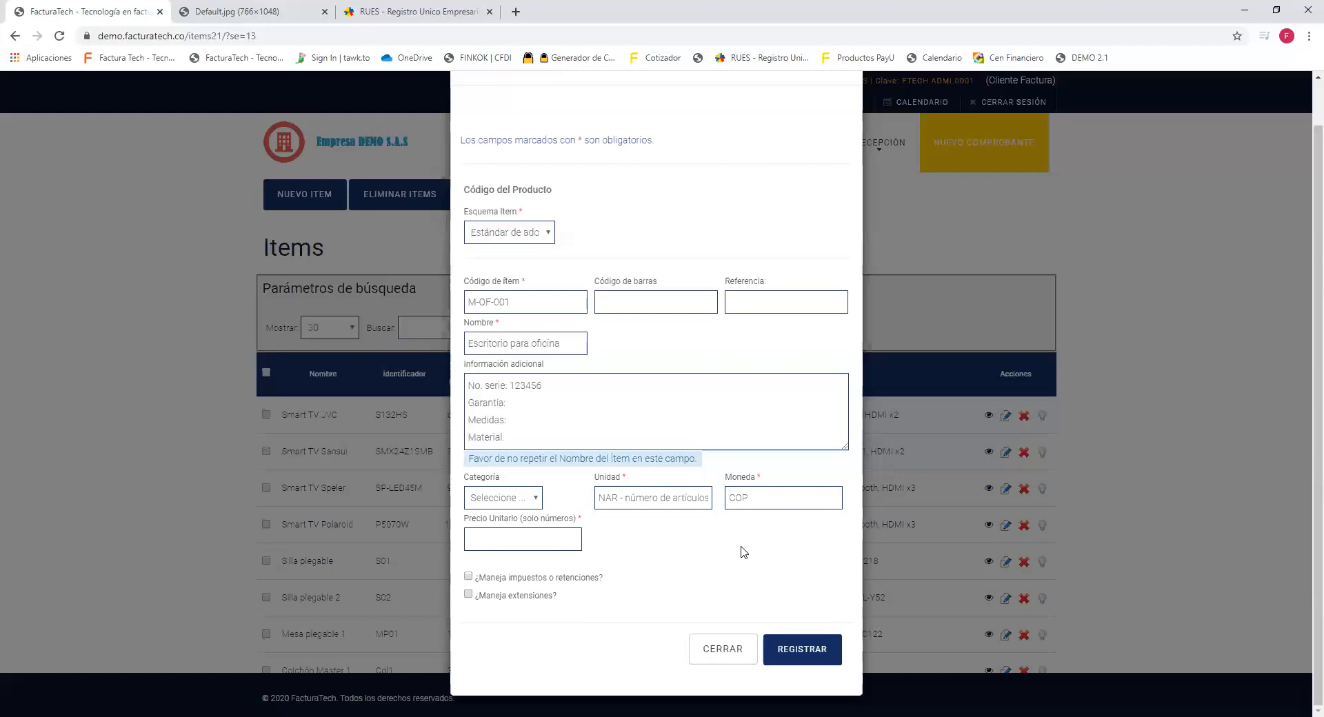
{"action": "double_click", "coordinate": [750, 477]}
{"action": "left_click", "coordinate": [753, 498]}
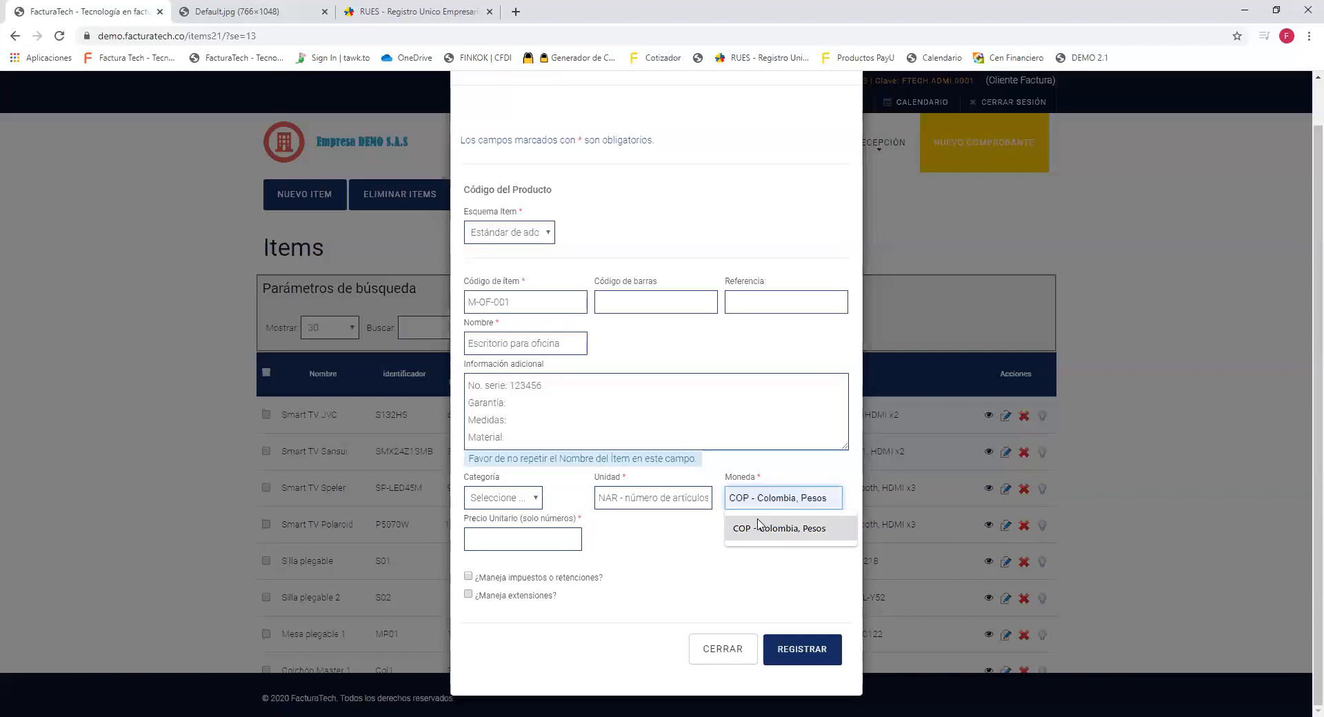
{"action": "mouse_move", "coordinate": [589, 521]}
{"action": "left_mouse_down"}
{"action": "mouse_move", "coordinate": [456, 529]}
{"action": "mouse_move", "coordinate": [490, 538]}
{"action": "mouse_move", "coordinate": [584, 524]}
{"action": "left_mouse_up"}
{"action": "left_click", "coordinate": [490, 538]}
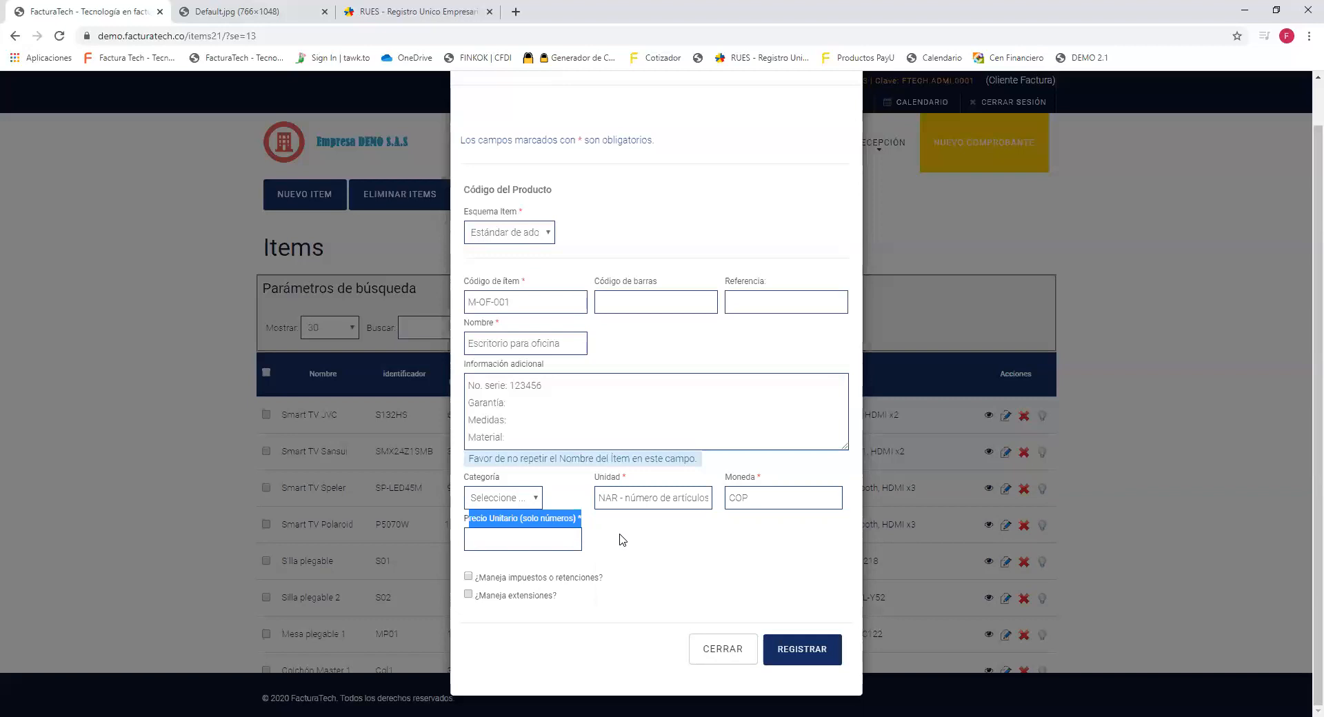
{"action": "left_click_drag", "start_coordinate": [462, 525], "coordinate": [560, 535]}
{"action": "left_click", "coordinate": [557, 540]}
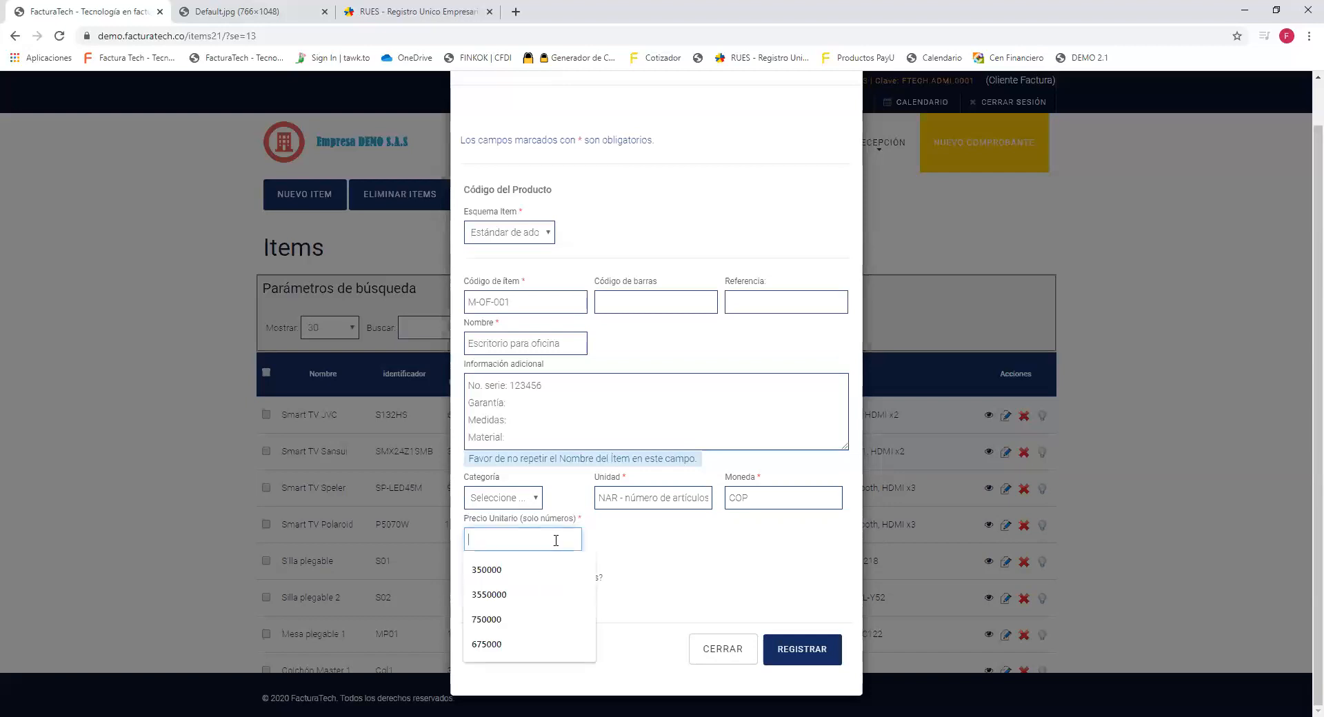
{"action": "type", "text": "675000"}
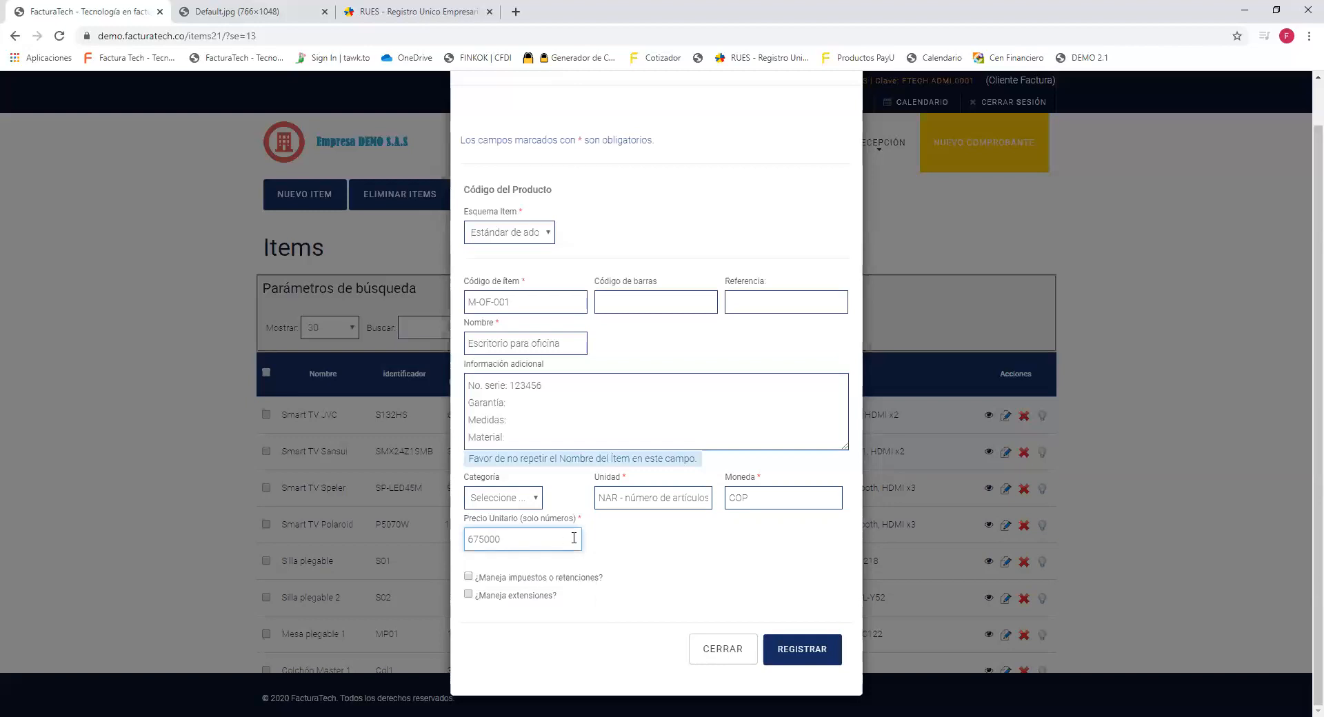
{"action": "left_click", "coordinate": [624, 539]}
{"action": "scroll", "coordinate": [677, 527], "scroll_direction": "up", "scroll_amount": 1}
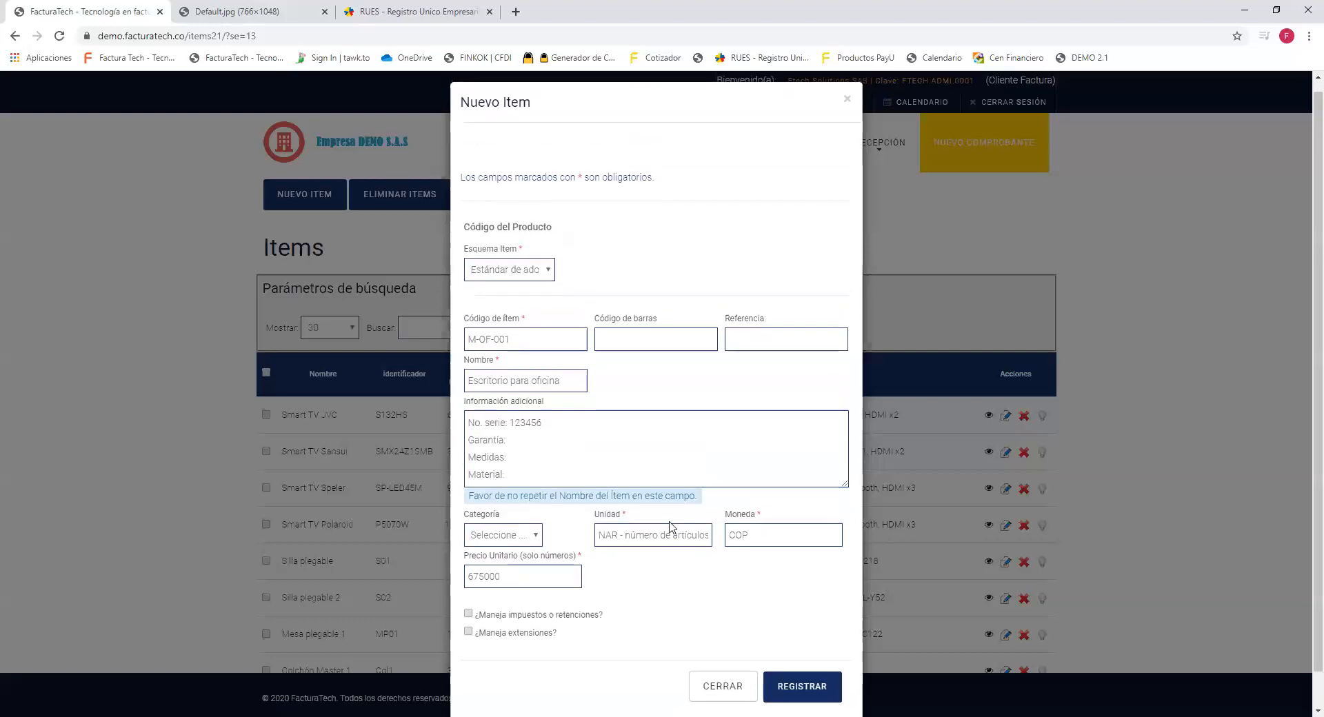
{"action": "scroll", "coordinate": [677, 527], "scroll_direction": "down", "scroll_amount": 1}
{"action": "left_click_drag", "start_coordinate": [604, 580], "coordinate": [473, 584]}
{"action": "left_click_drag", "start_coordinate": [549, 599], "coordinate": [475, 583]}
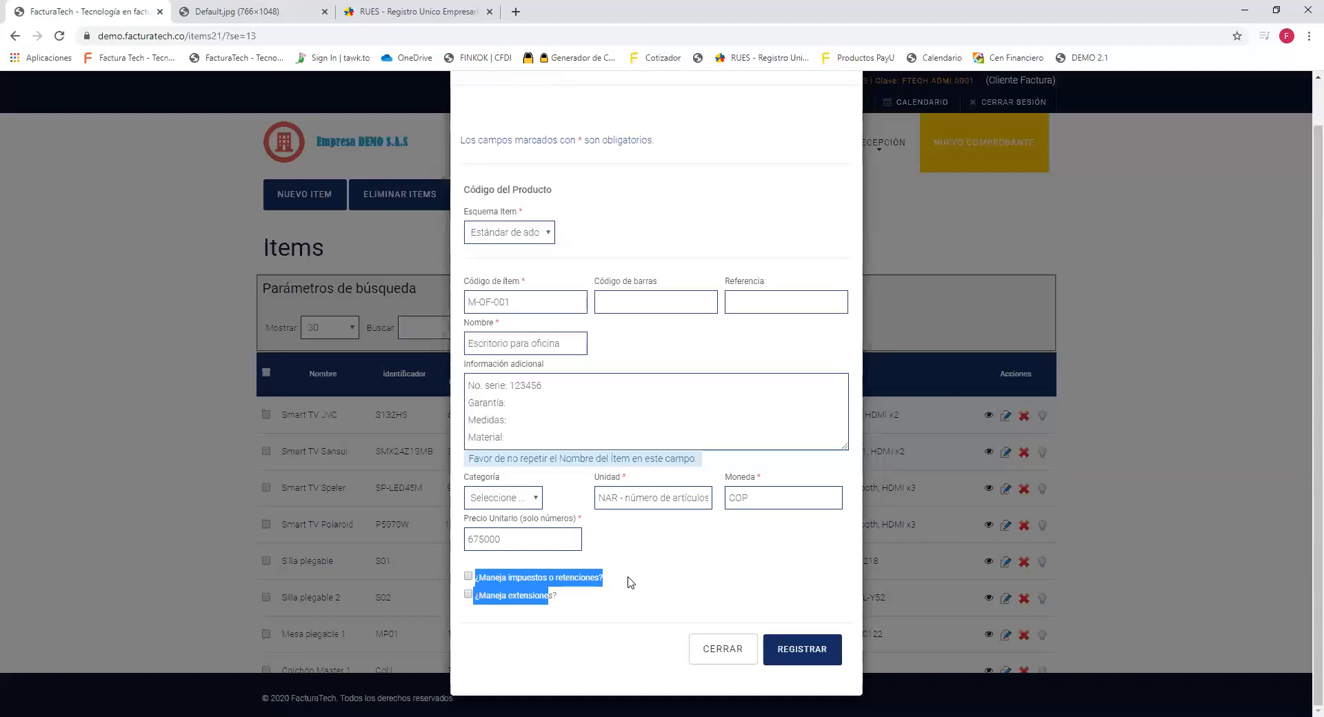
{"action": "left_click", "coordinate": [571, 596]}
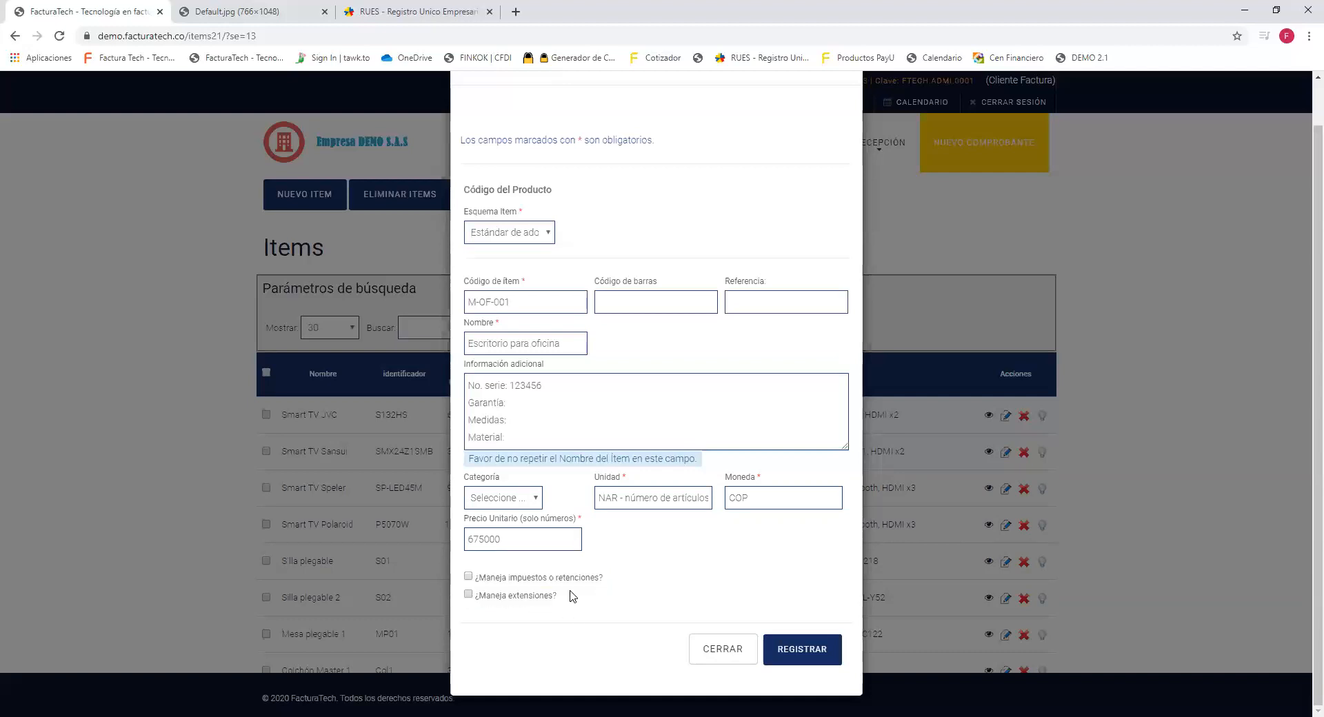
{"action": "left_click_drag", "start_coordinate": [557, 602], "coordinate": [478, 607]}
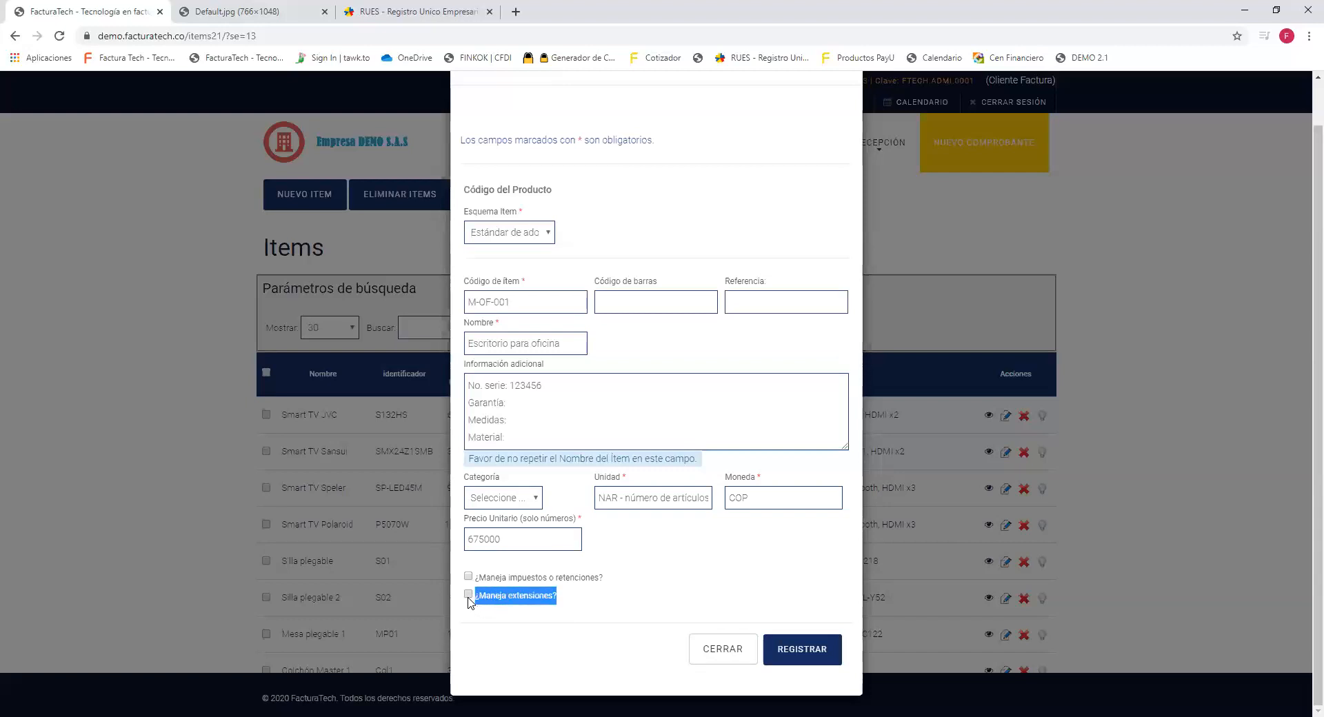
{"action": "left_click", "coordinate": [469, 596]}
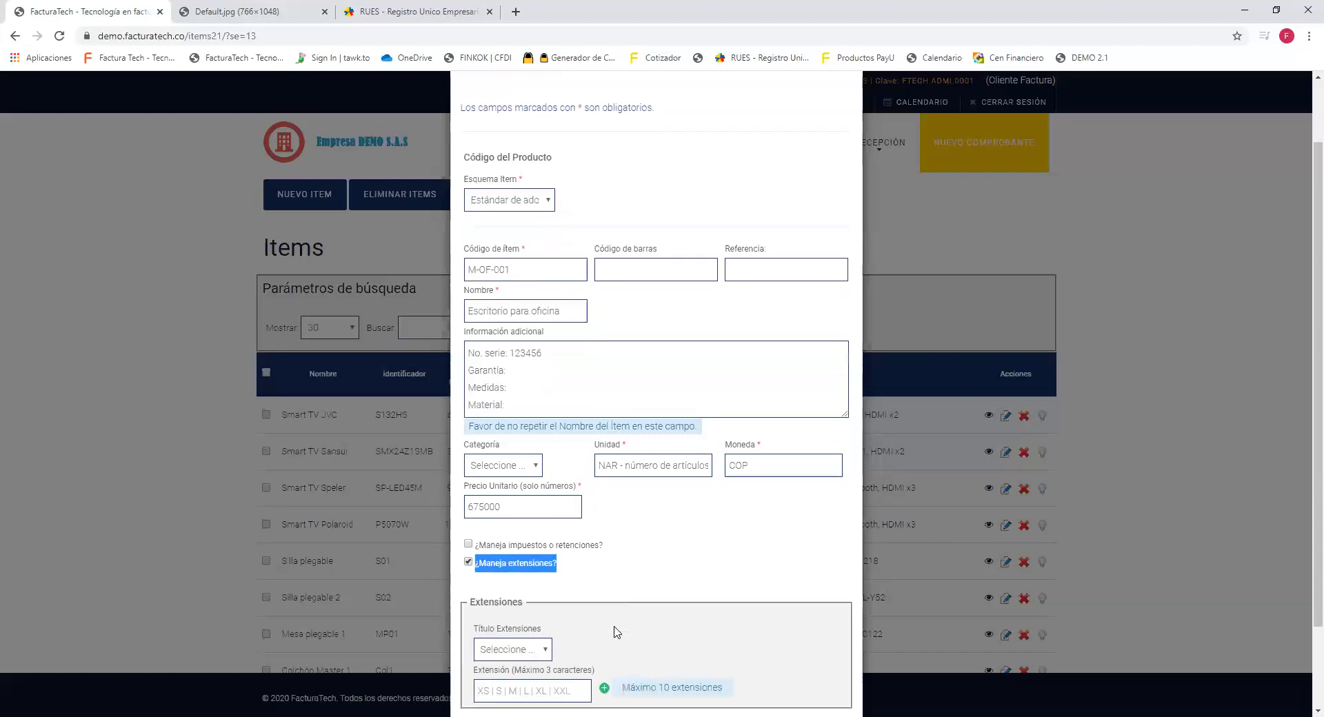
{"action": "scroll", "coordinate": [606, 630], "scroll_direction": "down", "scroll_amount": 1}
{"action": "double_click", "coordinate": [514, 566]}
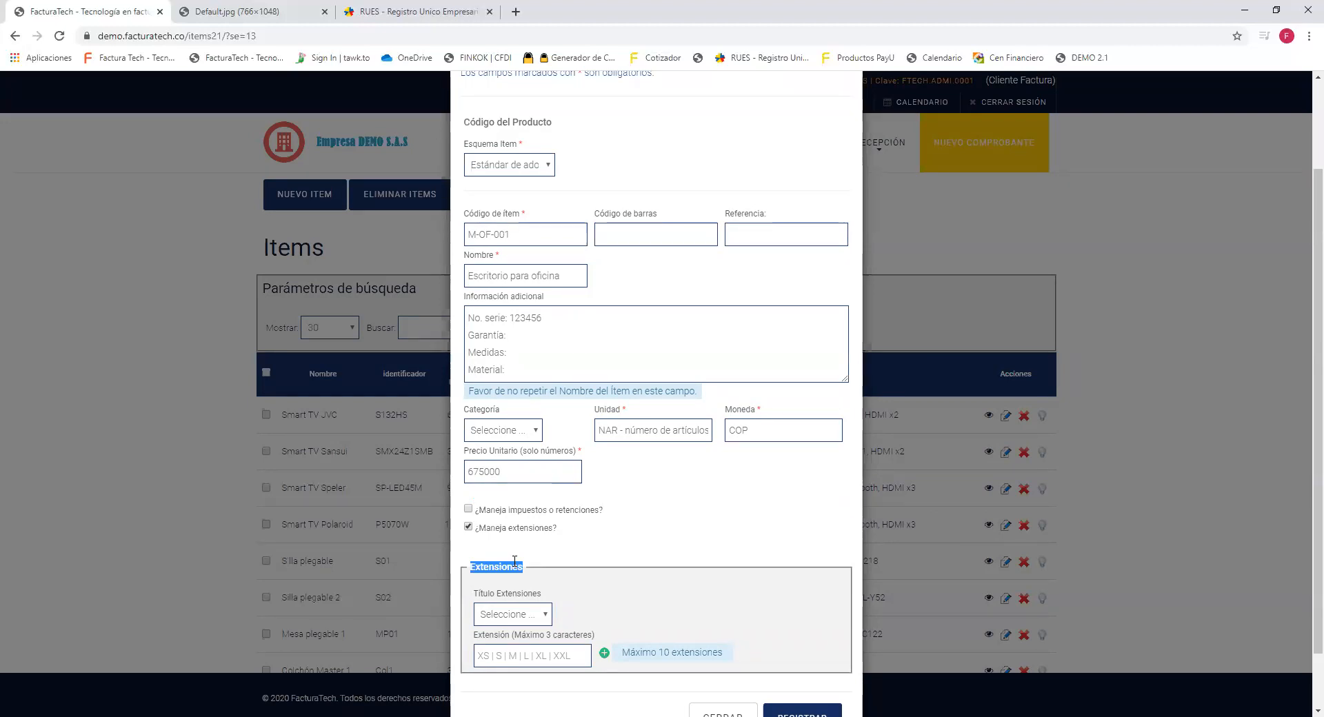
{"action": "left_click_drag", "start_coordinate": [560, 530], "coordinate": [472, 537]}
{"action": "left_click", "coordinate": [469, 527]}
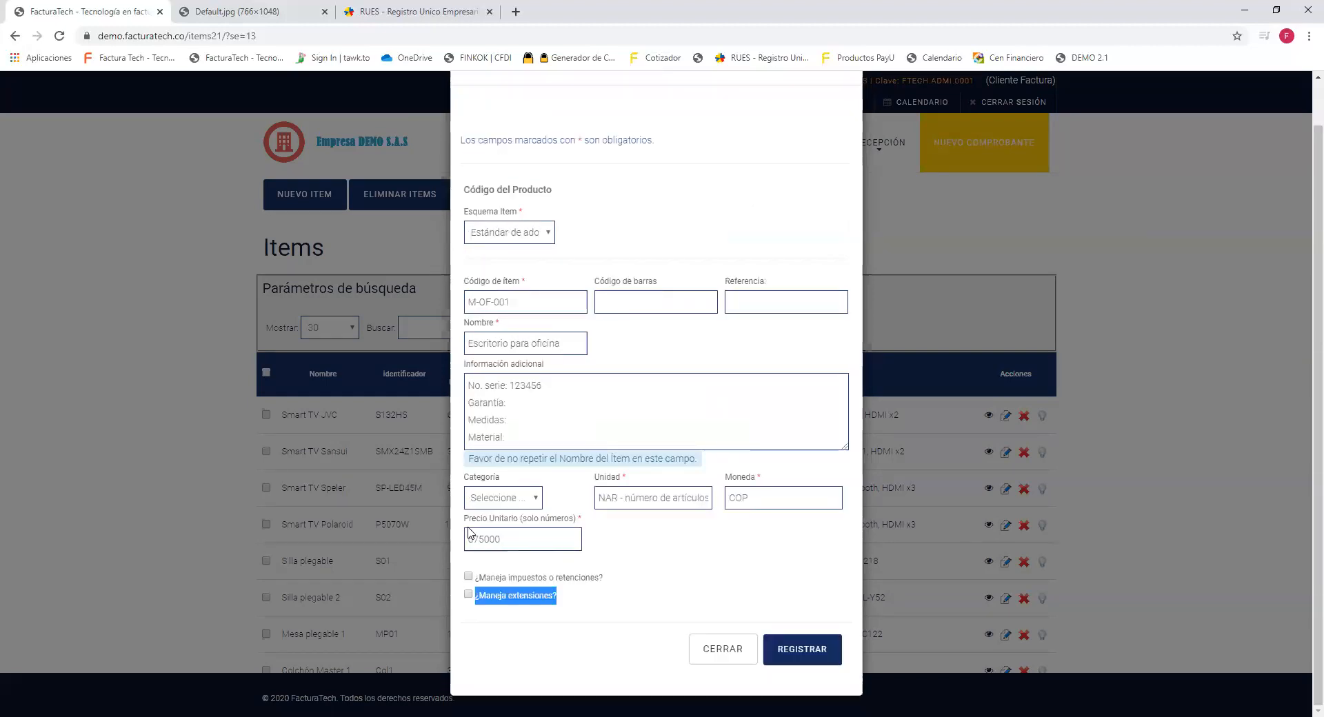
{"action": "left_click", "coordinate": [599, 573]}
{"action": "left_click_drag", "start_coordinate": [599, 578], "coordinate": [477, 590]}
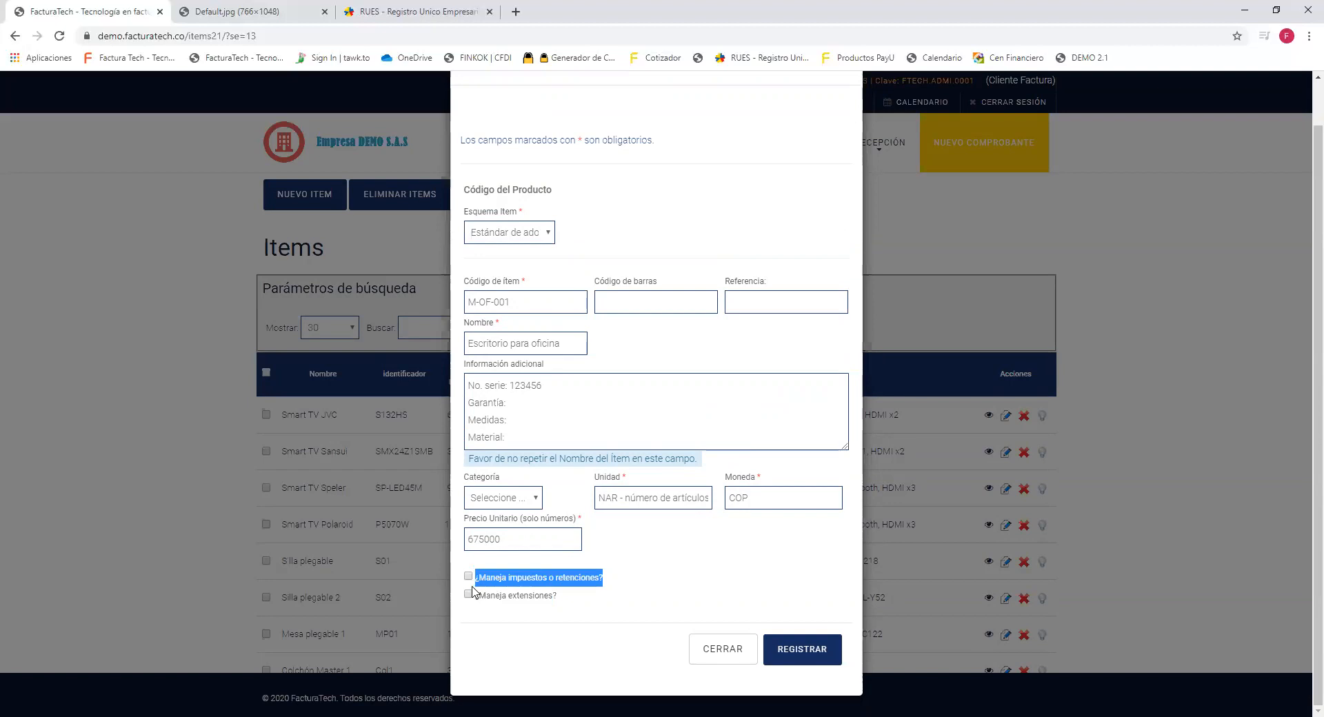
Enable '¿Maneja impuestos o retenciones?' to reveal the Impuesto and Retención sections.
{"action": "left_click", "coordinate": [468, 578]}
{"action": "scroll", "coordinate": [629, 526], "scroll_direction": "down", "scroll_amount": 1}
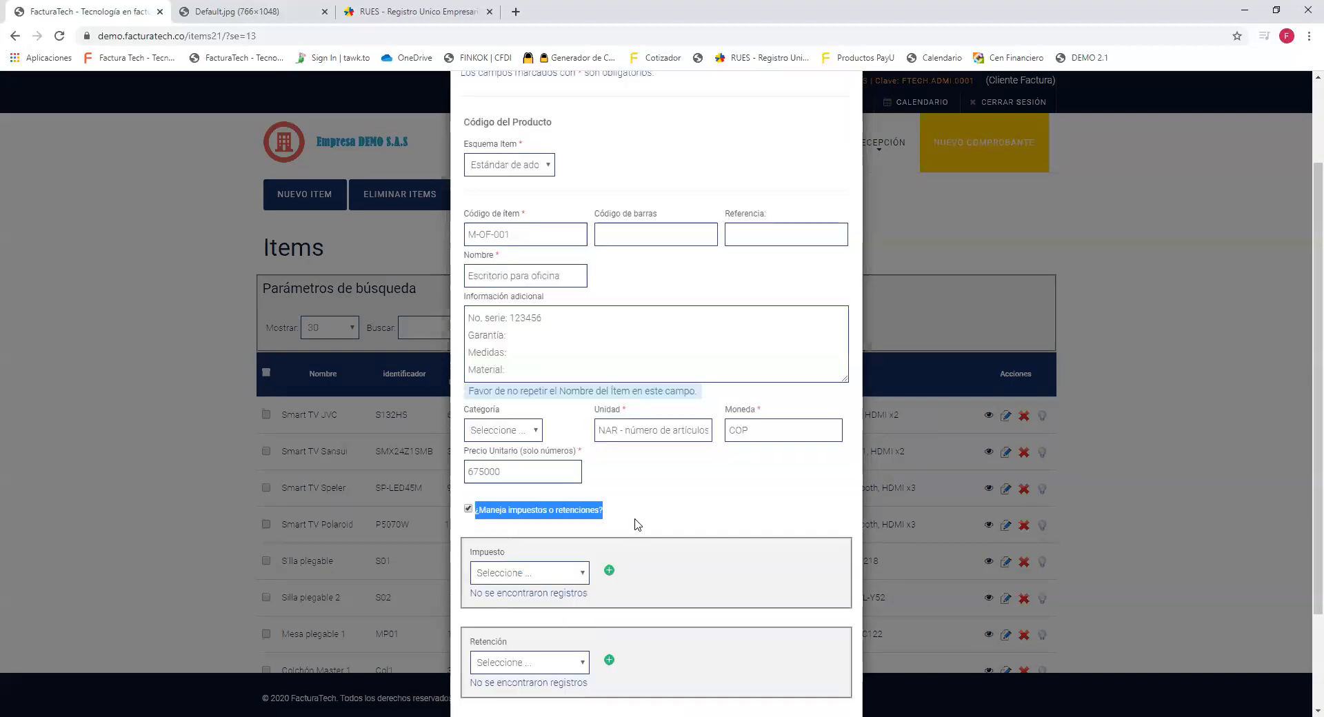
{"action": "scroll", "coordinate": [651, 524], "scroll_direction": "down", "scroll_amount": 1}
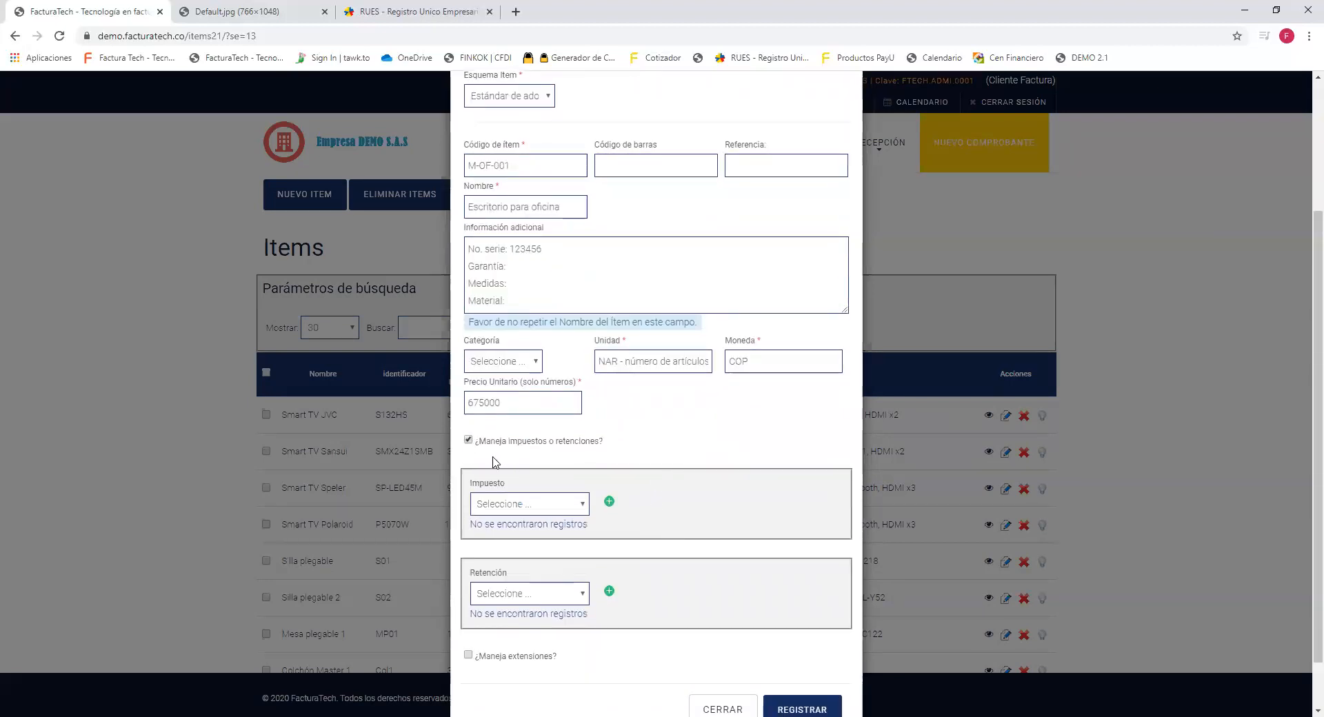
{"action": "double_click", "coordinate": [491, 485]}
{"action": "left_click", "coordinate": [506, 579]}
{"action": "double_click", "coordinate": [501, 576]}
{"action": "left_click", "coordinate": [700, 439]}
{"action": "left_click_drag", "start_coordinate": [504, 487], "coordinate": [469, 491]}
Choose 01 - Impuesto de Valor Agregado as the tax type.
{"action": "left_click", "coordinate": [583, 506]}
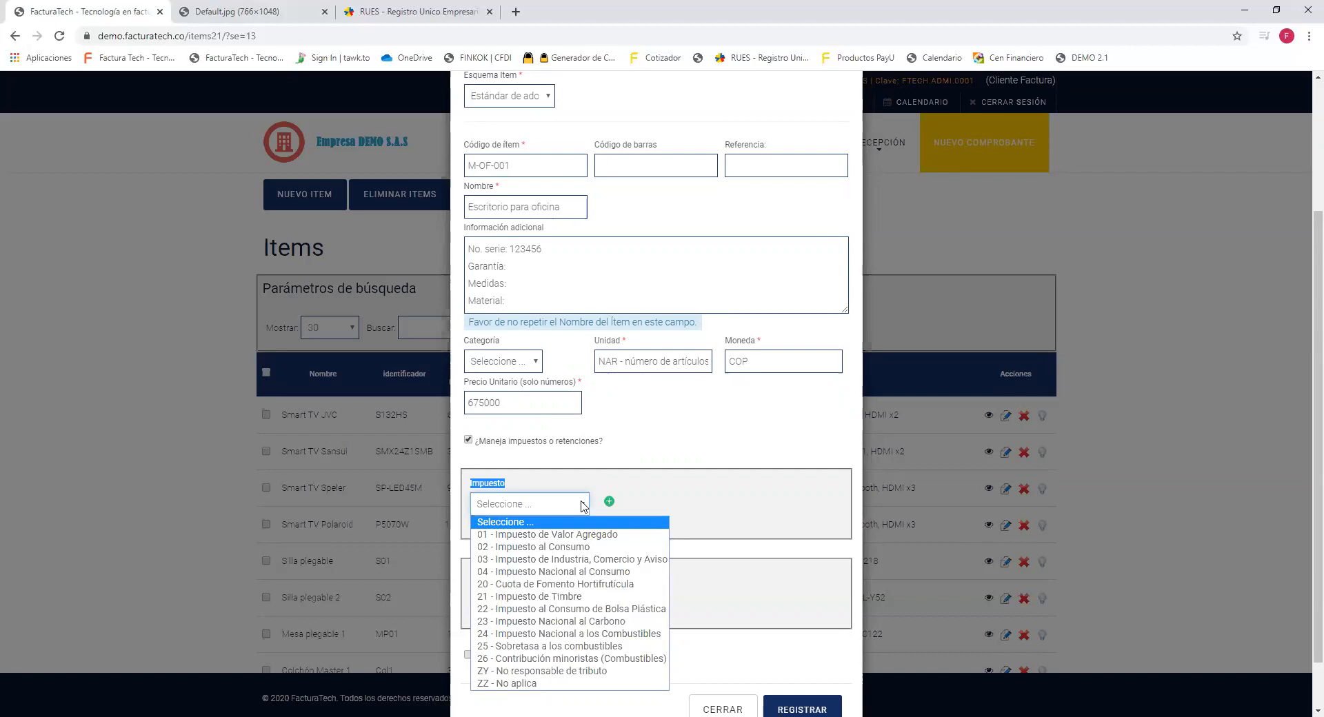
{"action": "key", "text": "Down"}
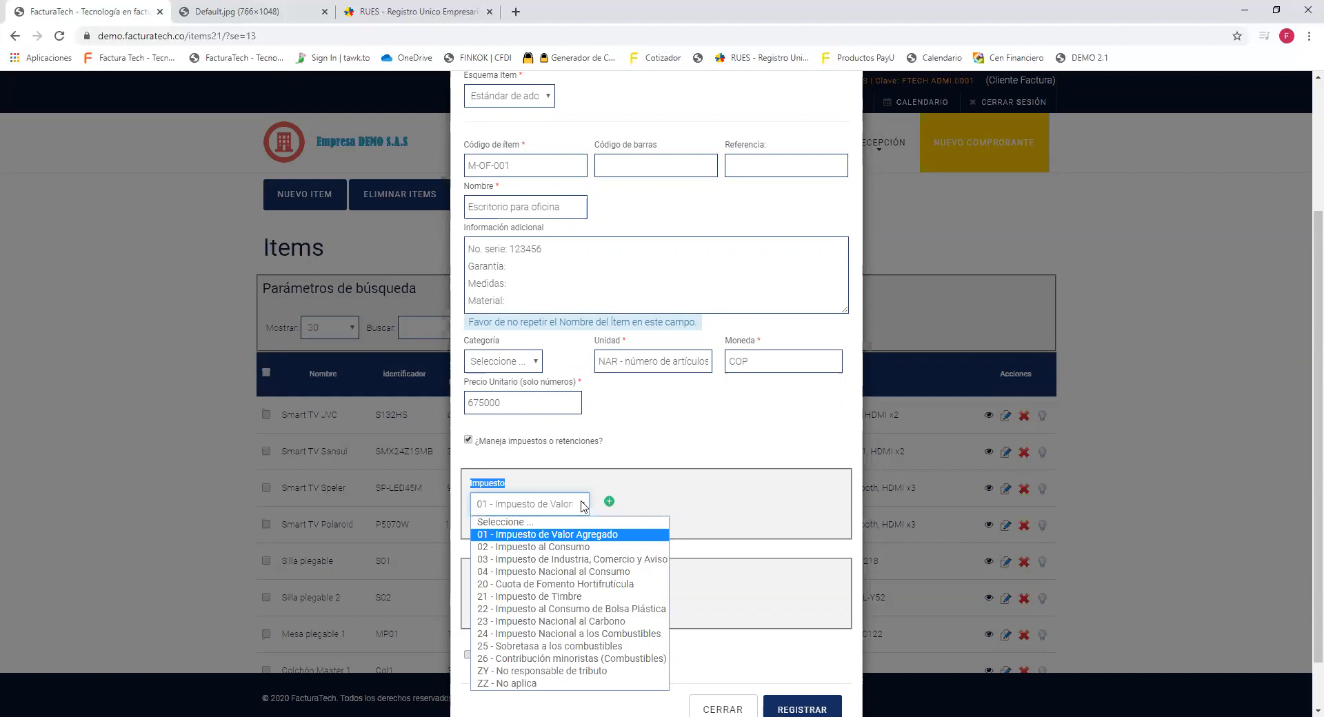
{"action": "key", "text": "Down"}
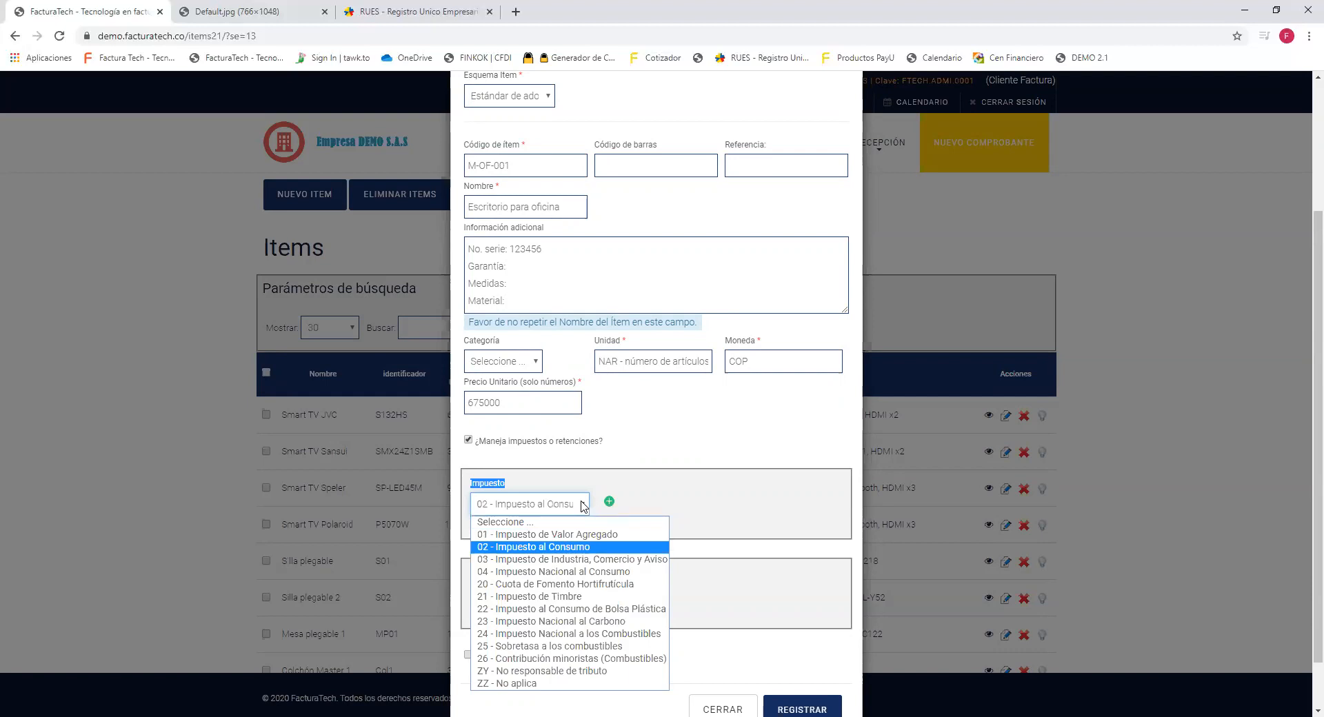
{"action": "key", "text": "Down"}
{"action": "key", "text": "Down"}
{"action": "key", "text": "Down"}
{"action": "key", "text": "Down"}
{"action": "key", "text": "Down"}
{"action": "key", "text": "Up"}
{"action": "key", "text": "Up"}
{"action": "key", "text": "Up"}
{"action": "key", "text": "Up"}
{"action": "key", "text": "Up"}
{"action": "key", "text": "Up"}
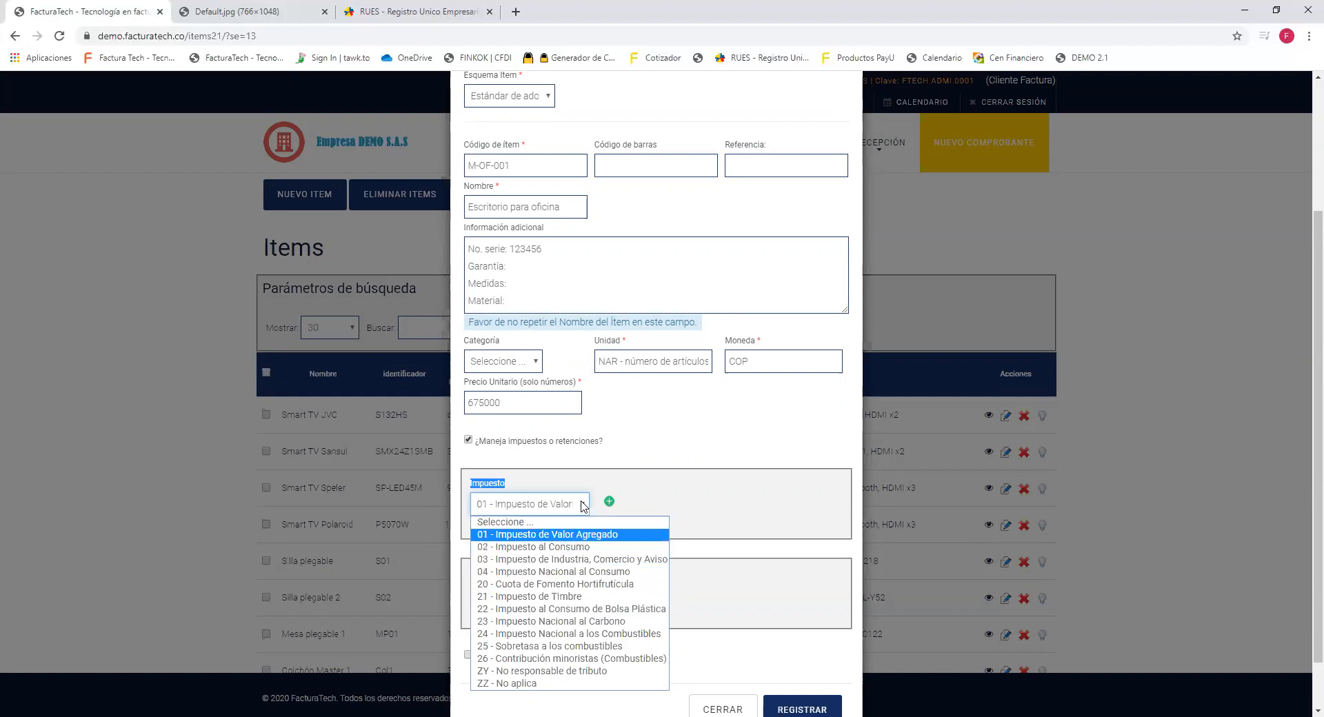
{"action": "key", "text": "Return"}
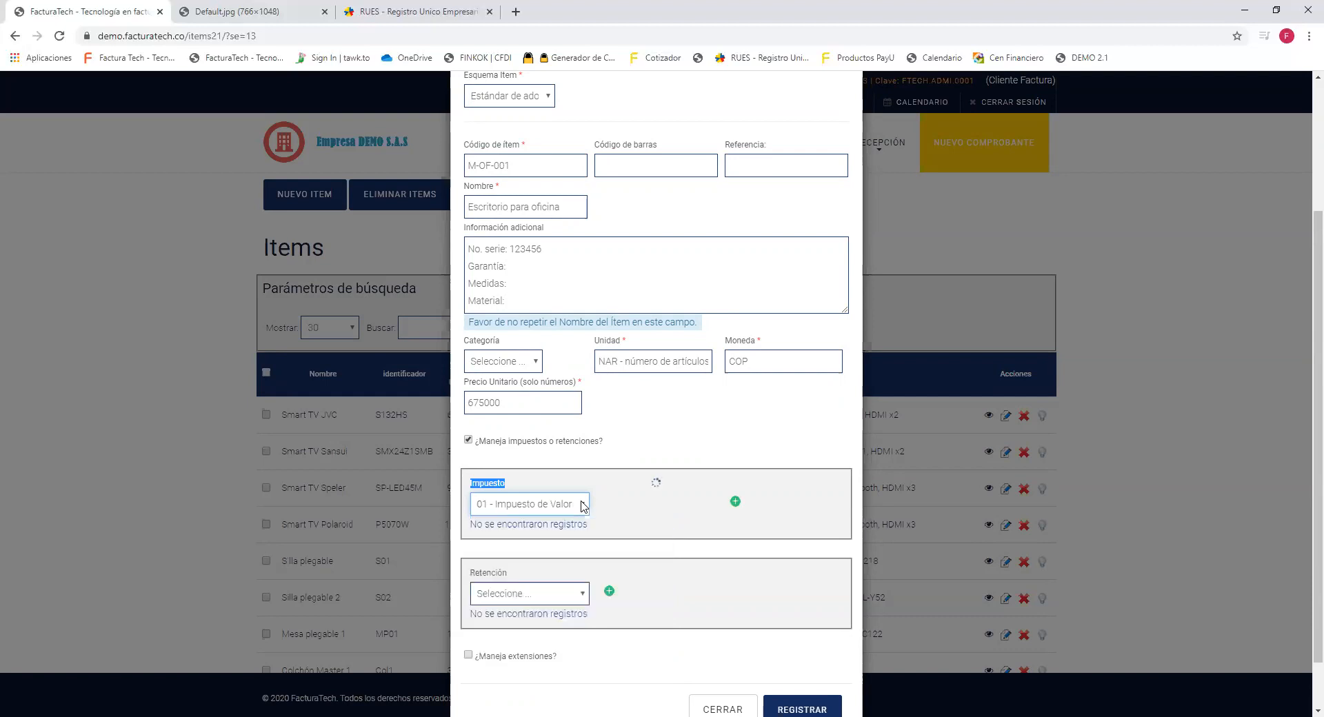
Set Tarifa to Tarifa general (19.00%) and add the tax to the item.
{"action": "left_click_drag", "start_coordinate": [597, 484], "coordinate": [624, 486]}
{"action": "left_click", "coordinate": [701, 514]}
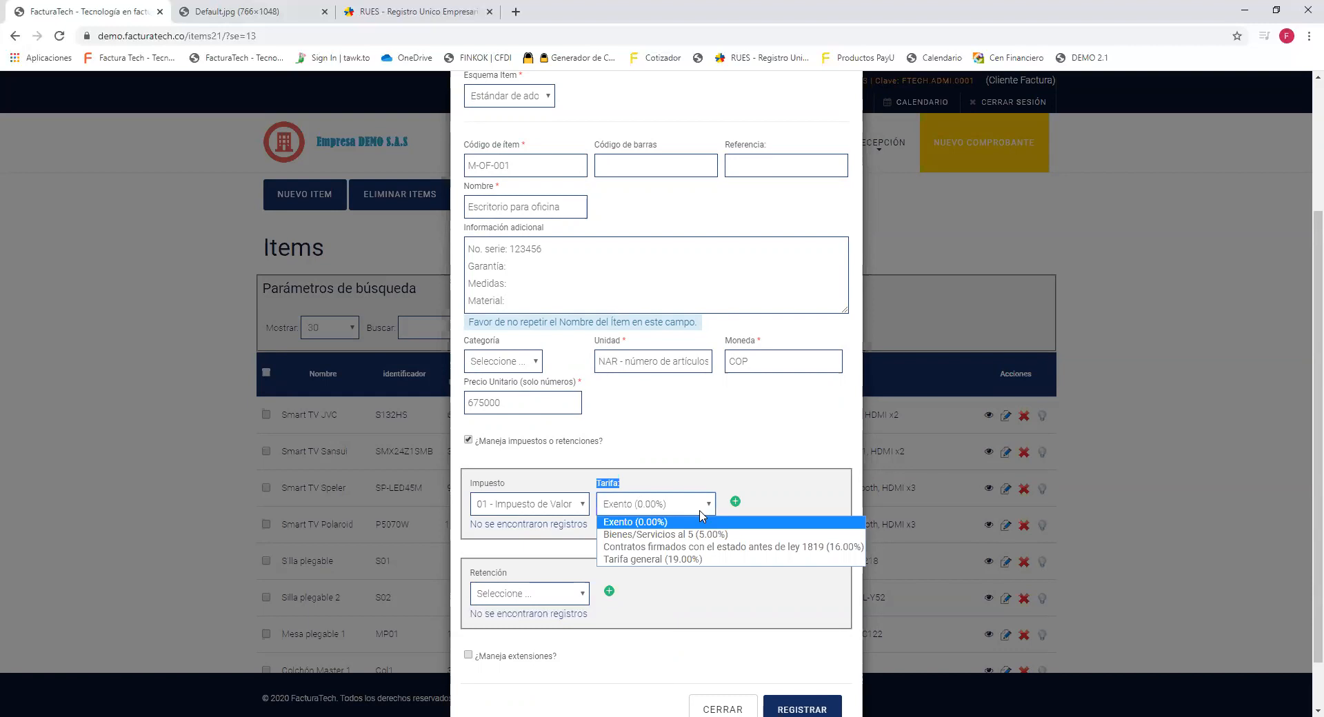
{"action": "key", "text": "Down"}
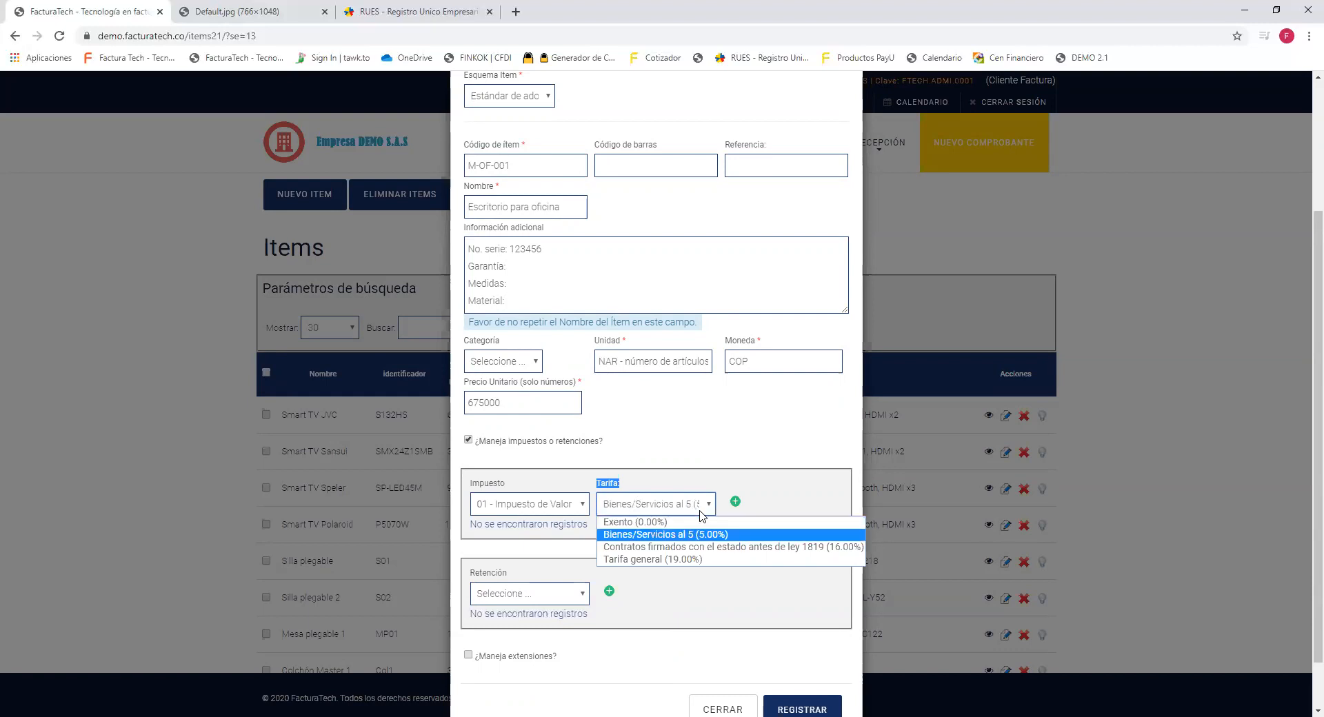
{"action": "key", "text": "Down"}
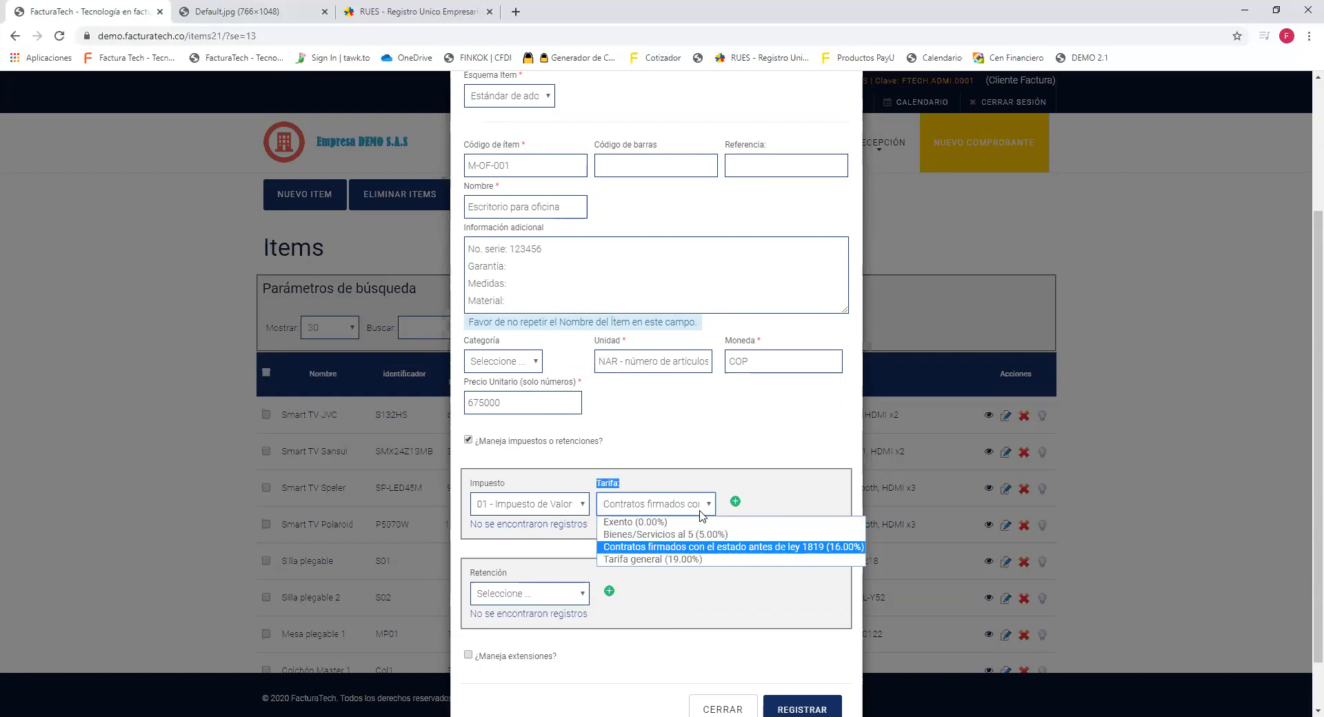
{"action": "key", "text": "Down"}
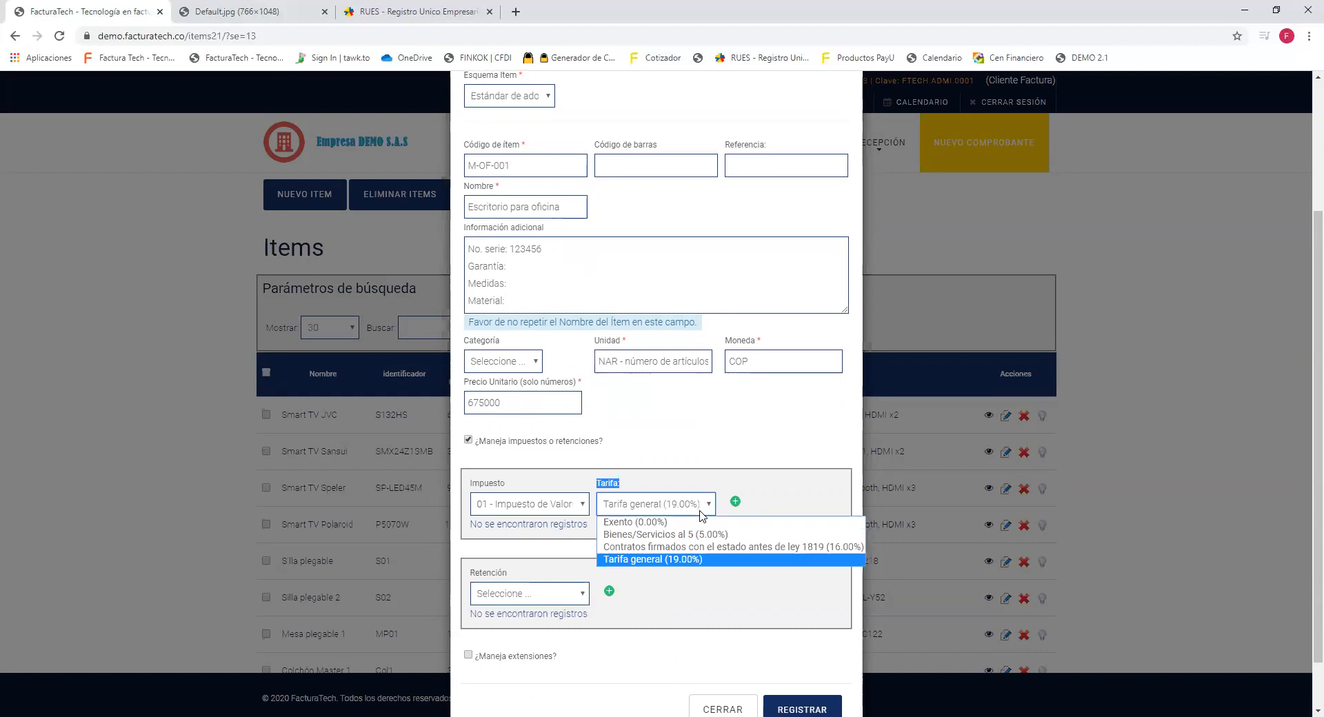
{"action": "key", "text": "Return"}
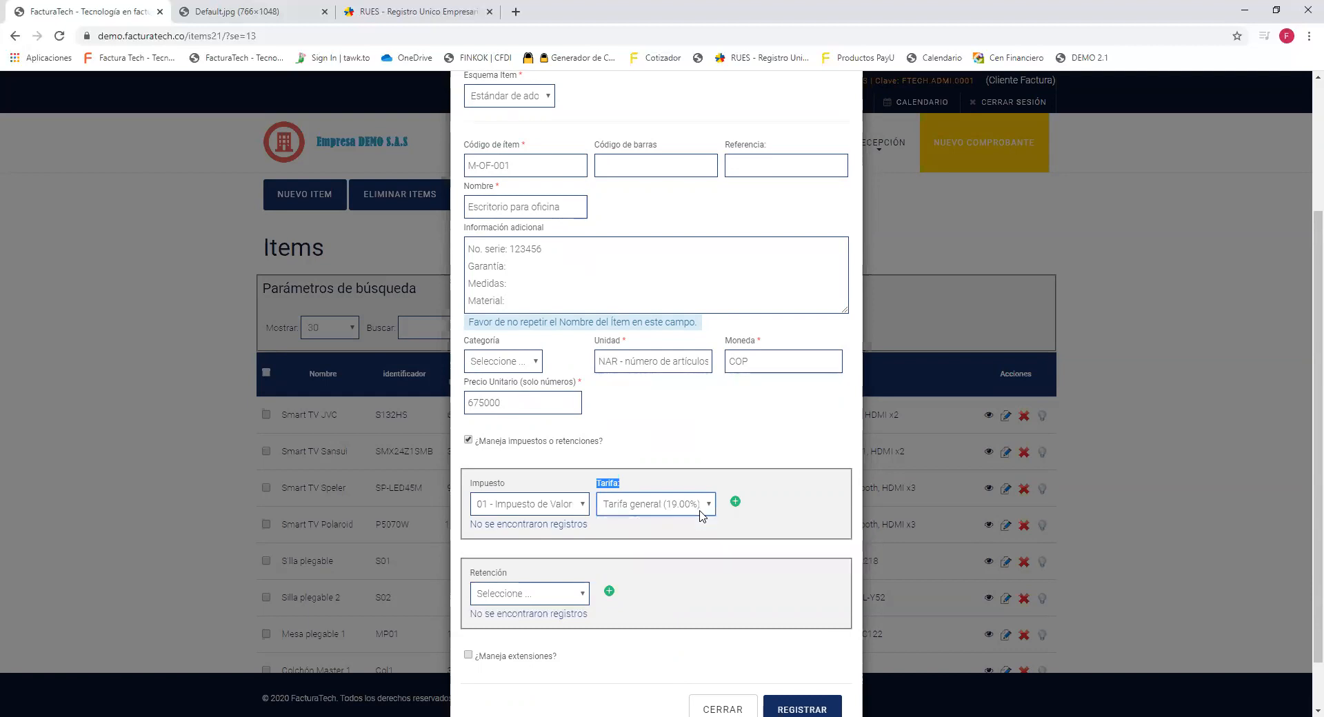
{"action": "left_click", "coordinate": [734, 503]}
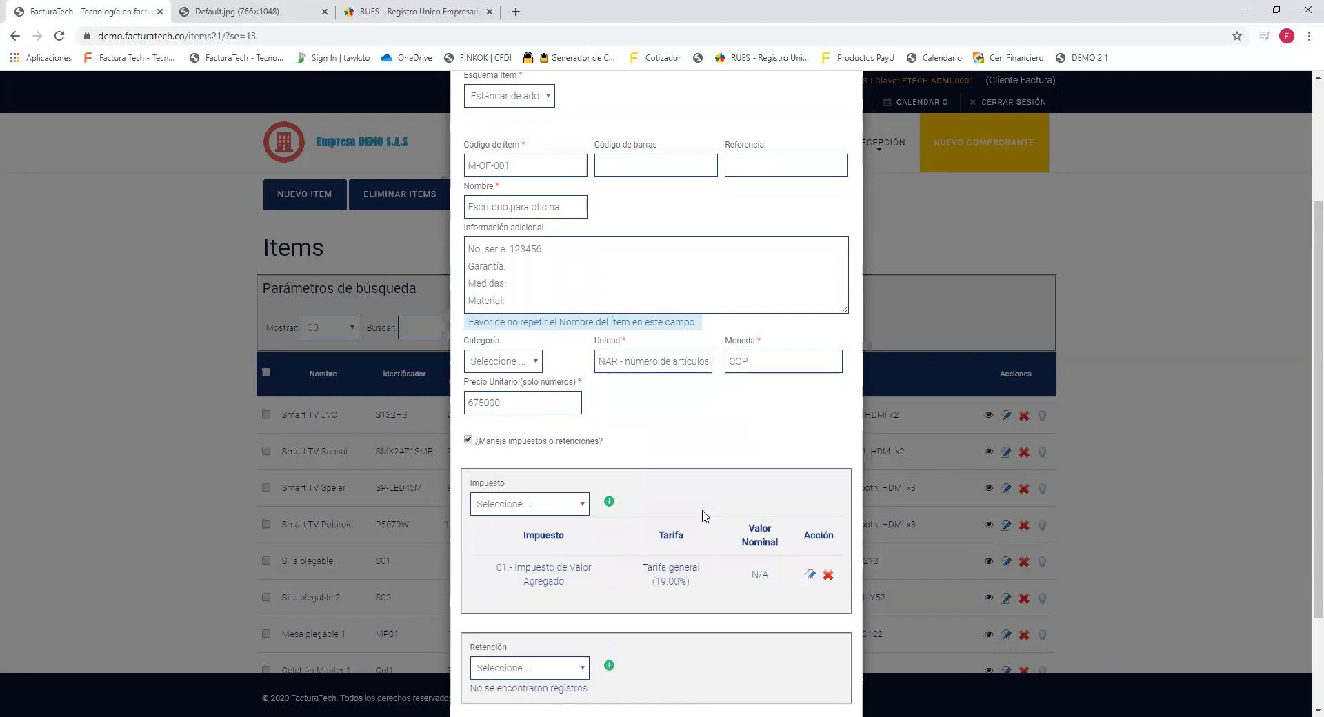
Close the tax list without adding another, keeping only the 19% VAT and no withholdings.
{"action": "left_click_drag", "start_coordinate": [491, 566], "coordinate": [714, 589]}
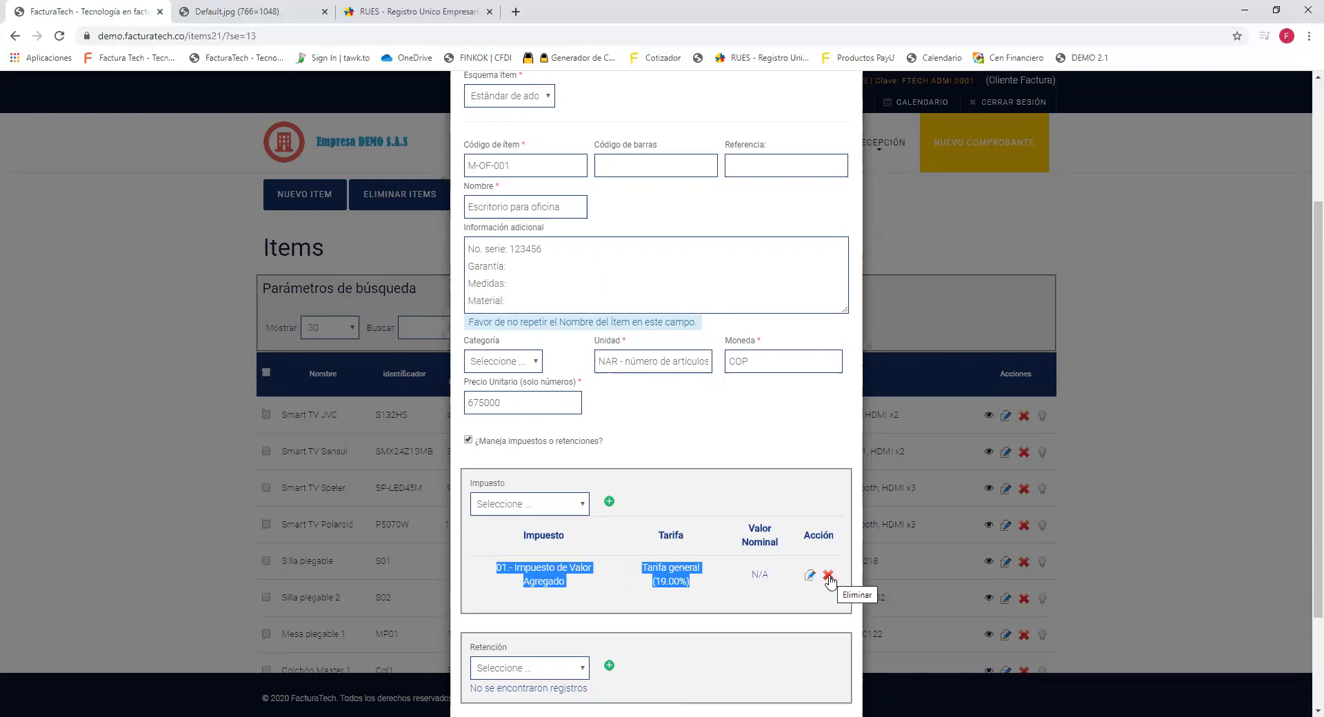
{"action": "left_click", "coordinate": [682, 491]}
{"action": "left_click", "coordinate": [575, 503]}
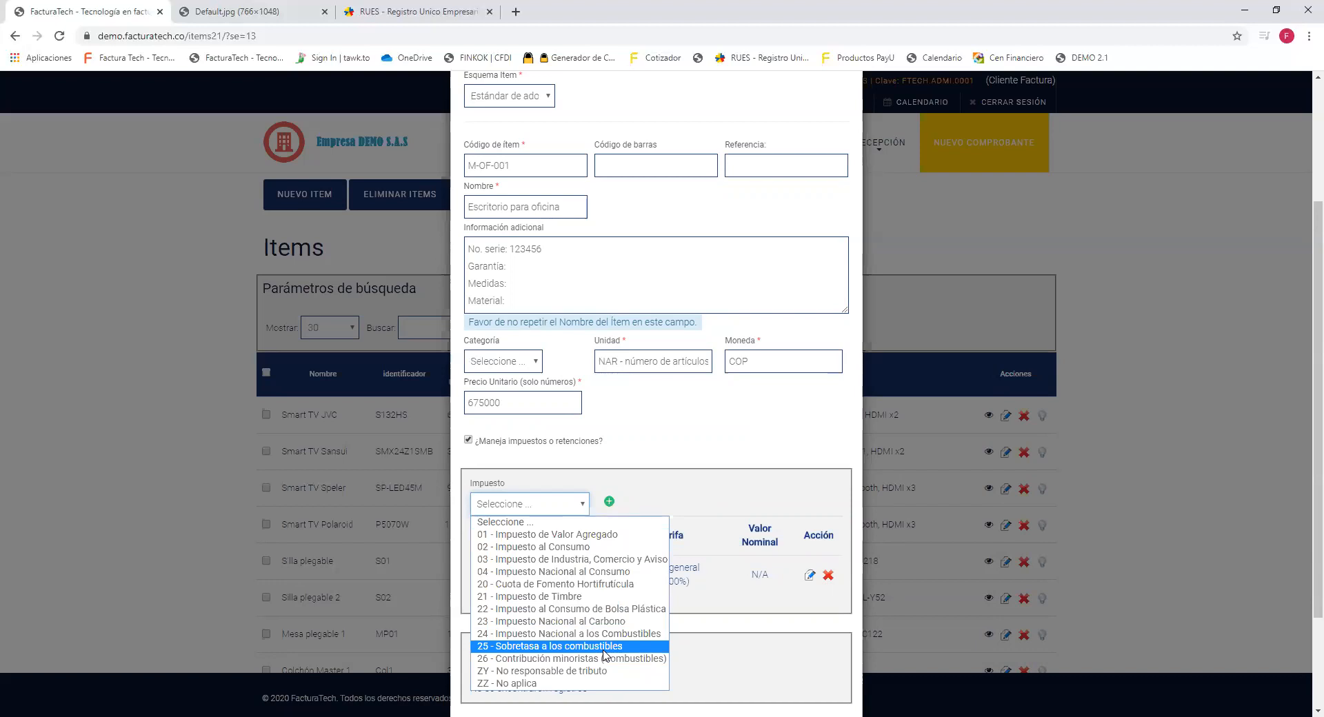
{"action": "left_click", "coordinate": [749, 482]}
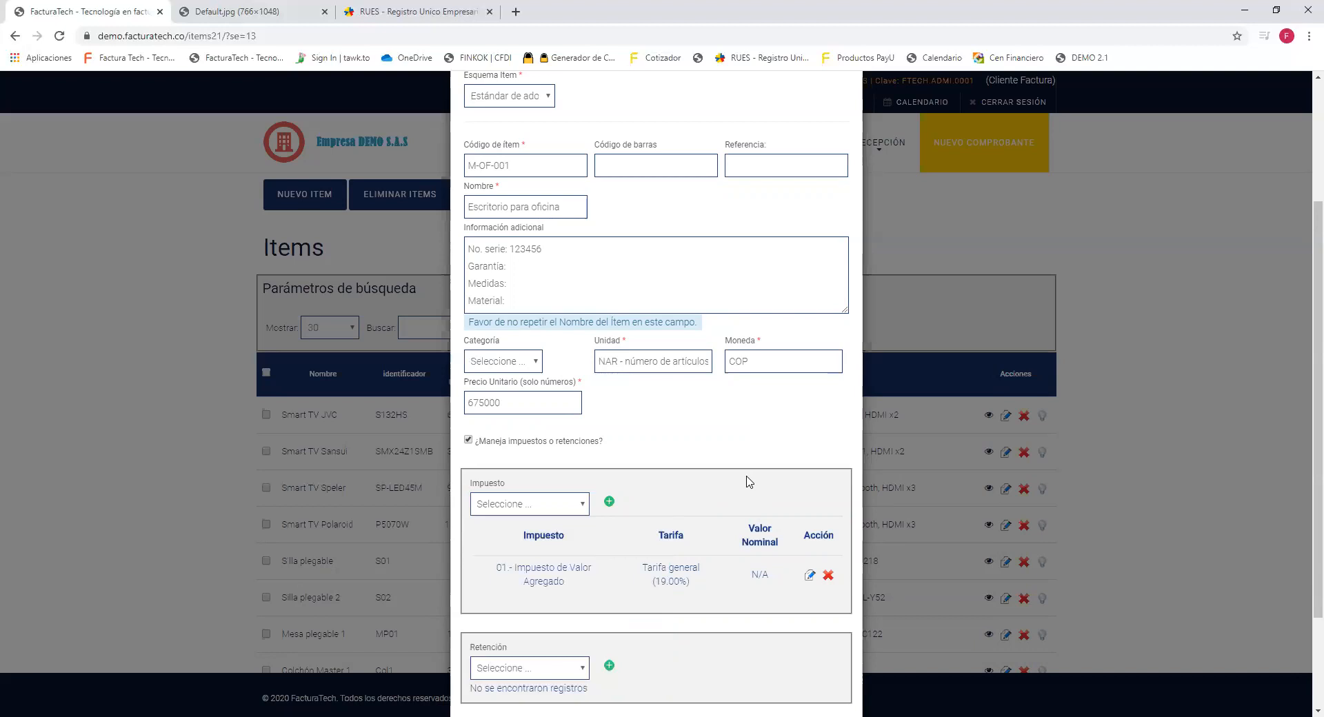
{"action": "scroll", "coordinate": [750, 481], "scroll_direction": "down", "scroll_amount": 3}
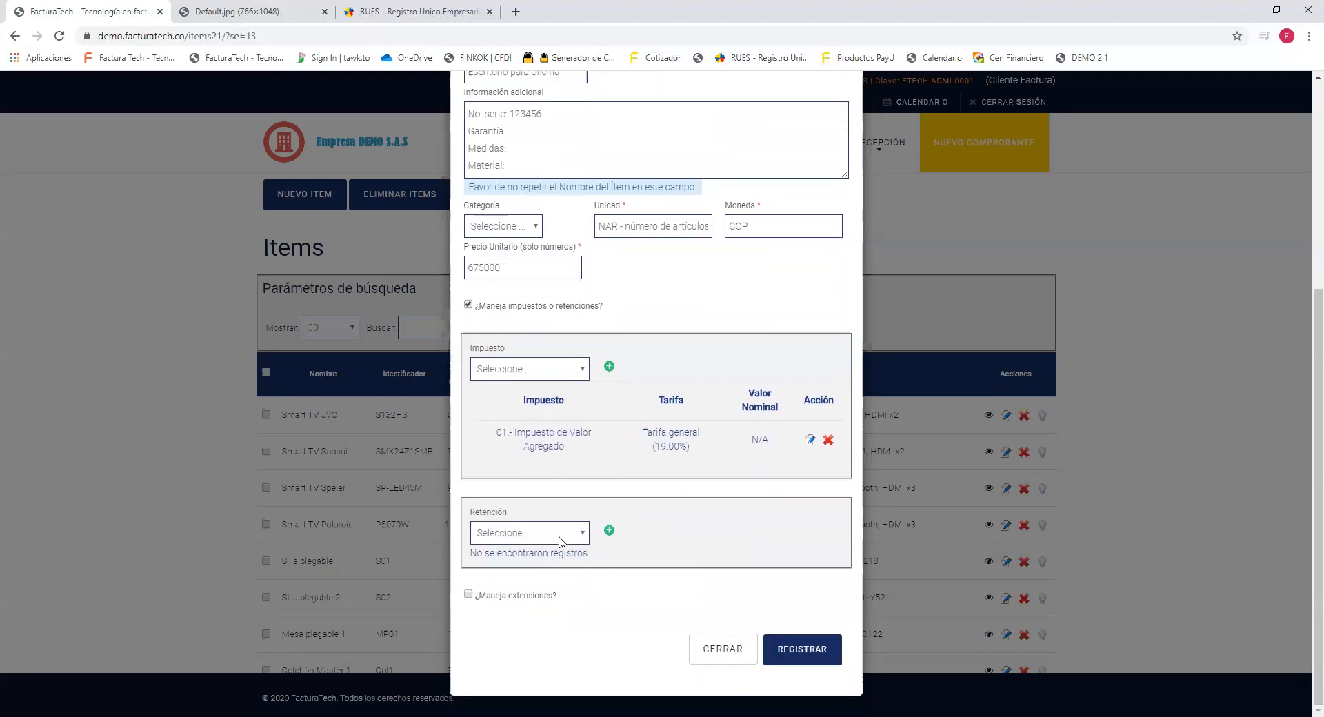
{"action": "left_click_drag", "start_coordinate": [507, 515], "coordinate": [475, 518]}
{"action": "left_click", "coordinate": [712, 7]}
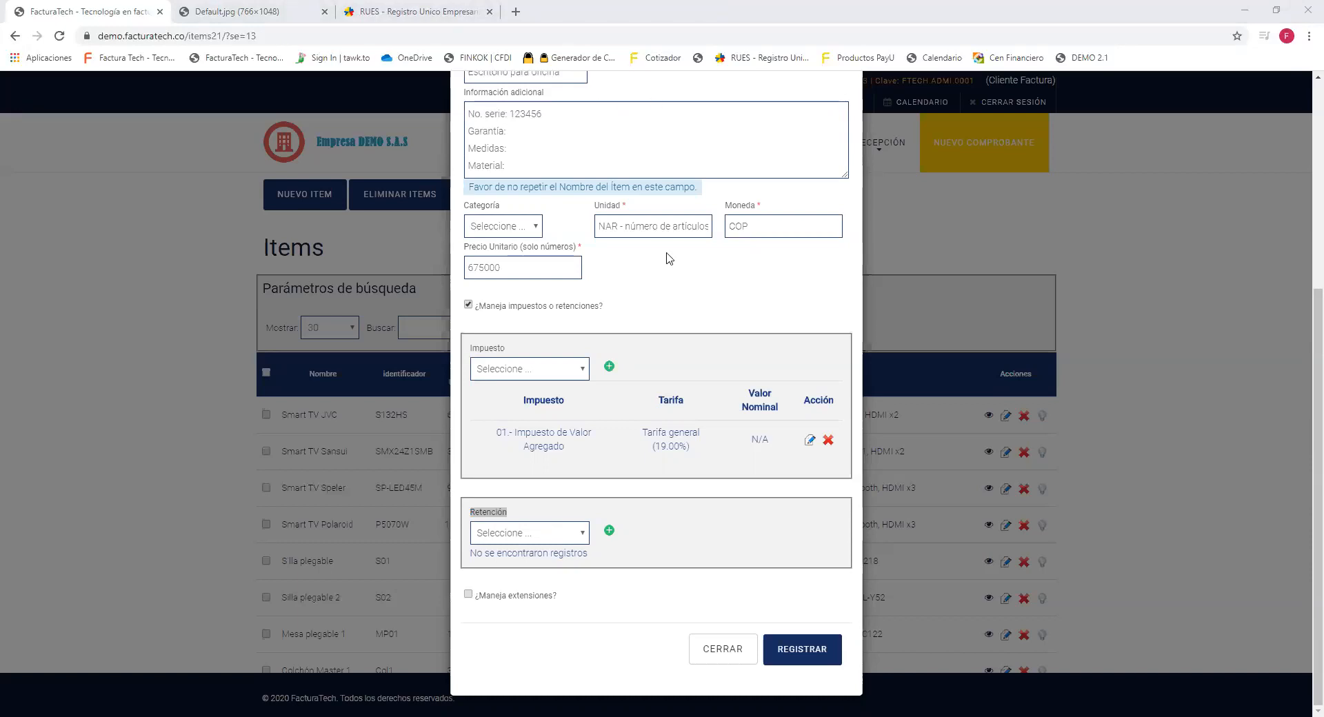
{"action": "scroll", "coordinate": [738, 383], "scroll_direction": "up", "scroll_amount": 3}
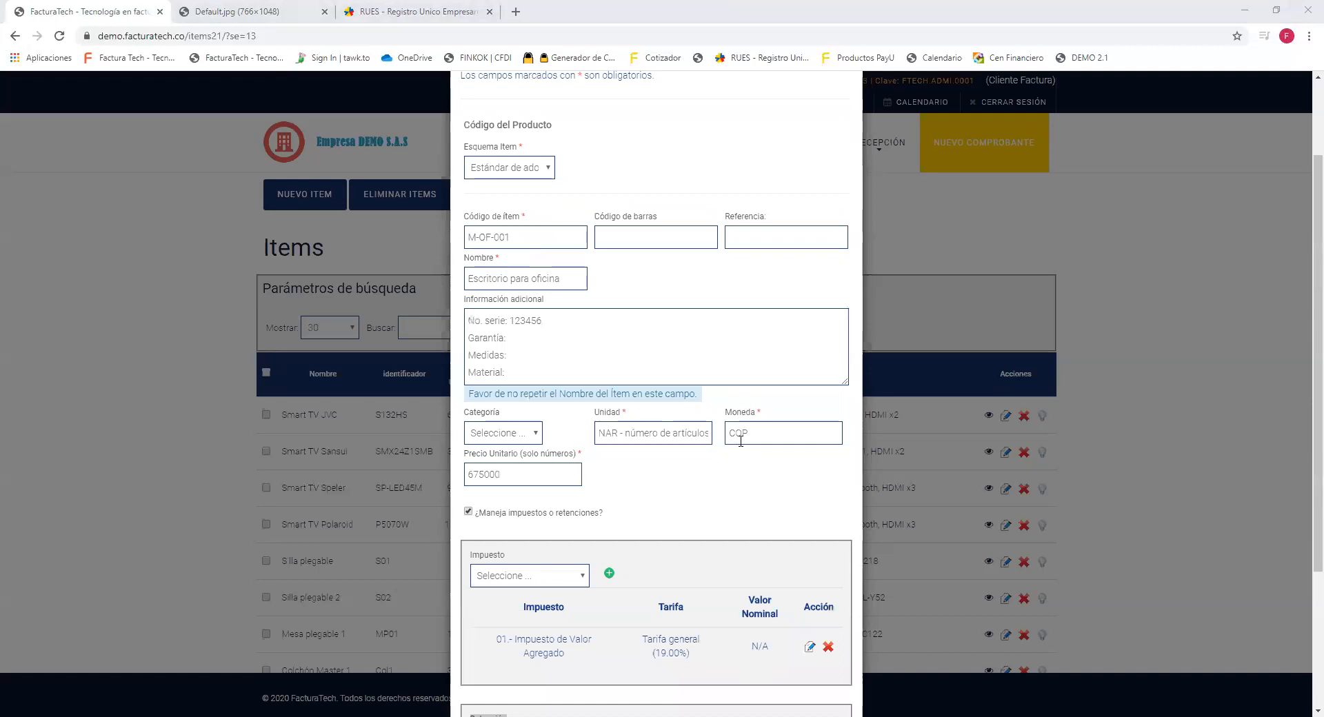
{"action": "scroll", "coordinate": [786, 527], "scroll_direction": "down", "scroll_amount": 3}
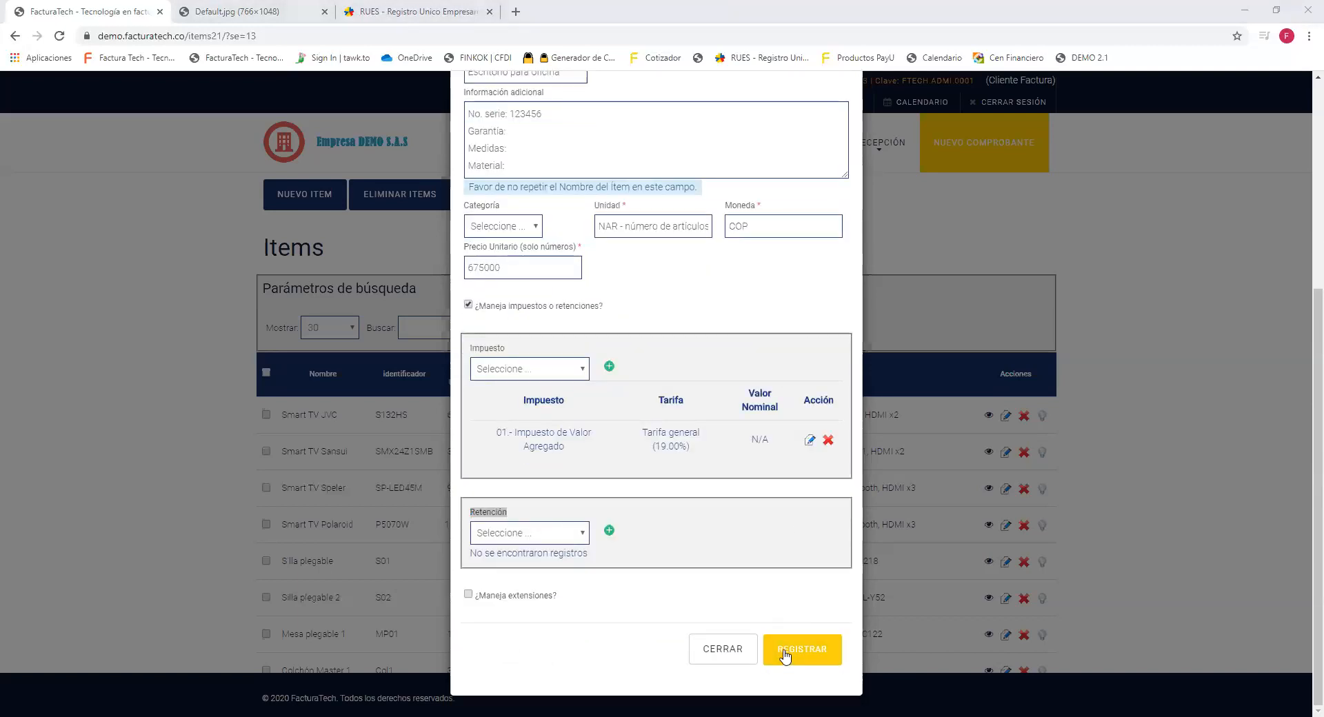
Register the Escritorio para oficina item and go to page 2 of the Items table.
{"action": "left_click", "coordinate": [781, 657]}
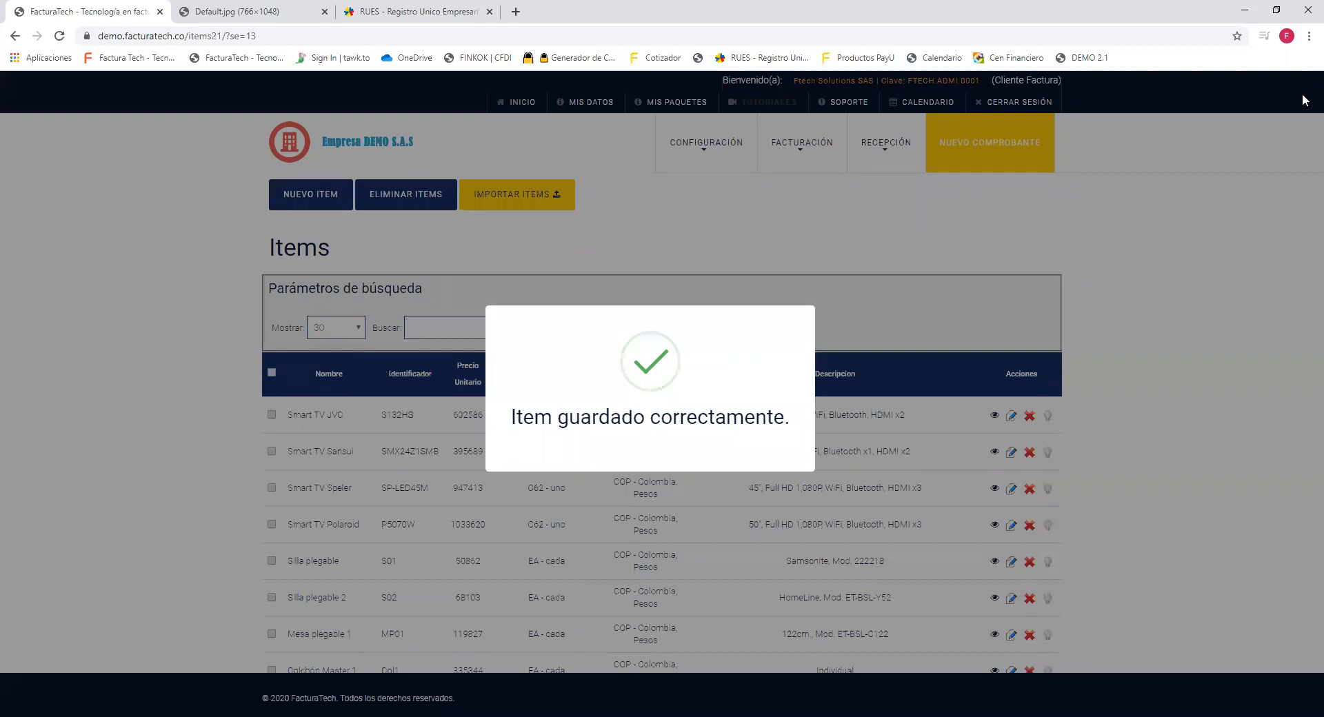
{"action": "scroll", "coordinate": [1303, 246], "scroll_direction": "down", "scroll_amount": 3}
{"action": "scroll", "coordinate": [1303, 276], "scroll_direction": "down", "scroll_amount": 8}
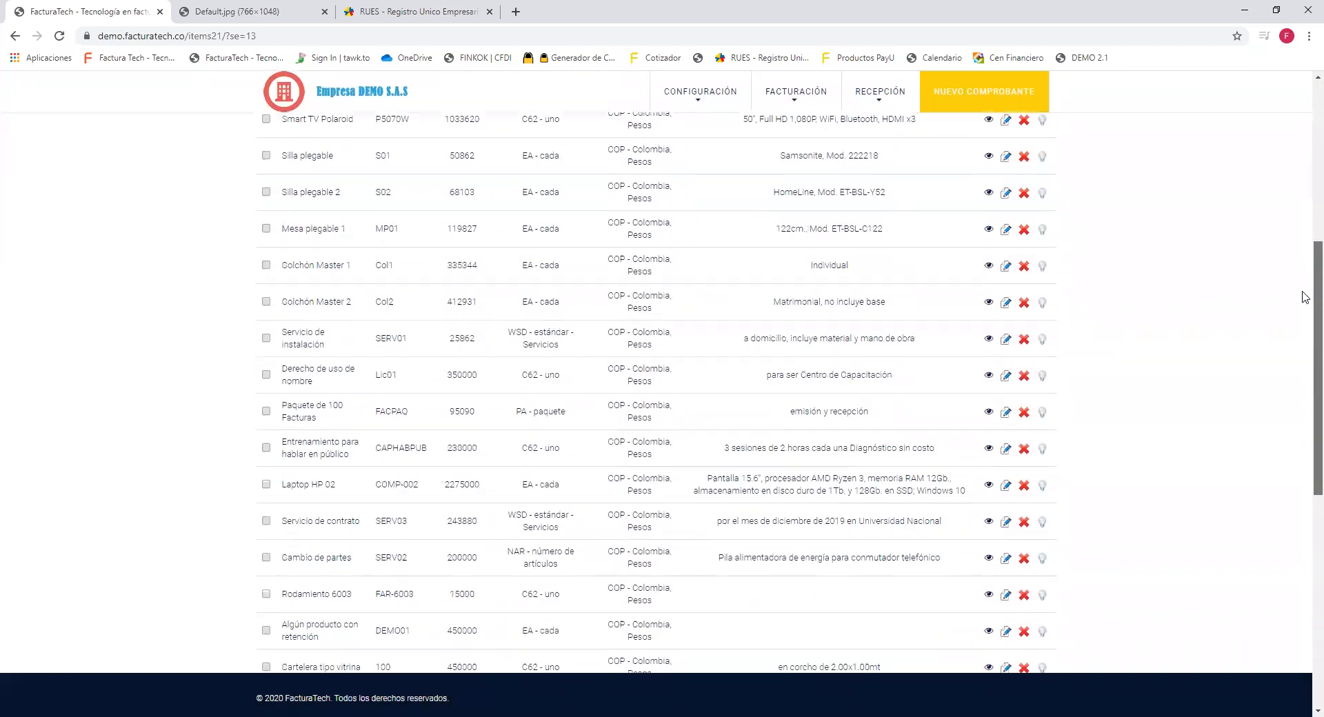
{"action": "scroll", "coordinate": [1303, 324], "scroll_direction": "down", "scroll_amount": 3}
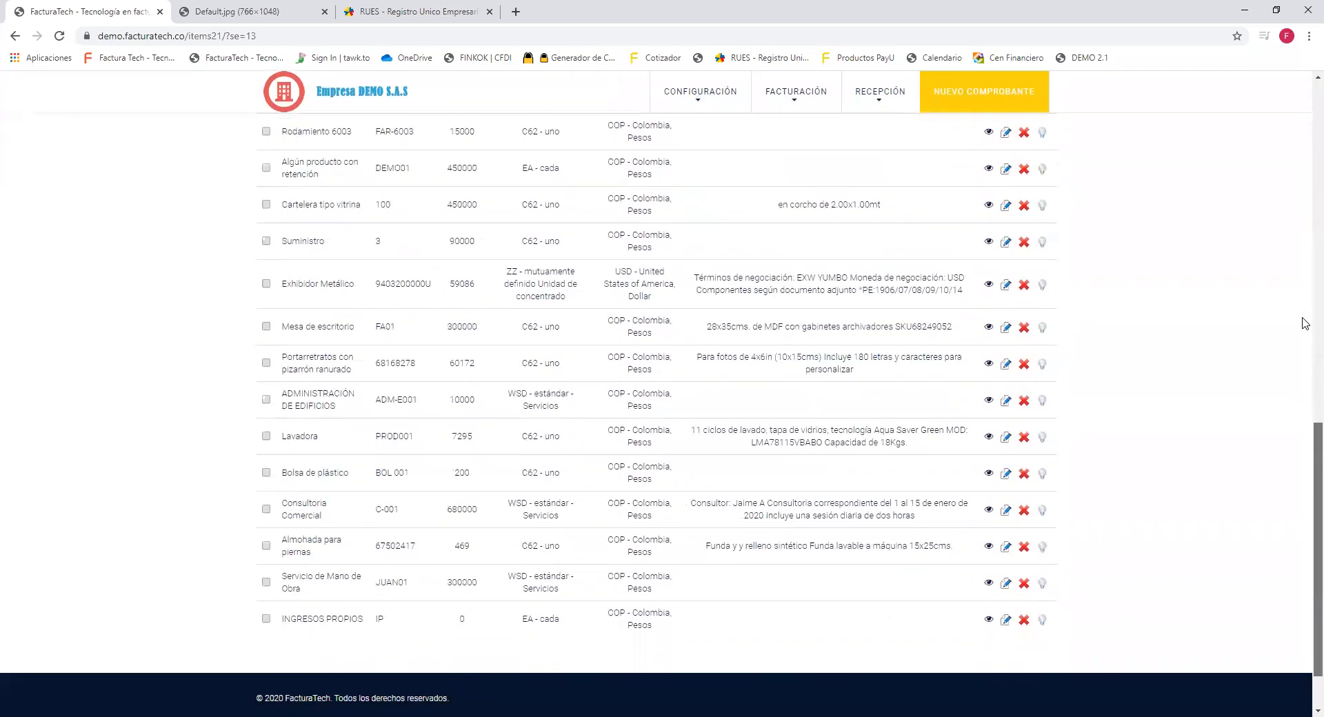
{"action": "left_click", "coordinate": [667, 628]}
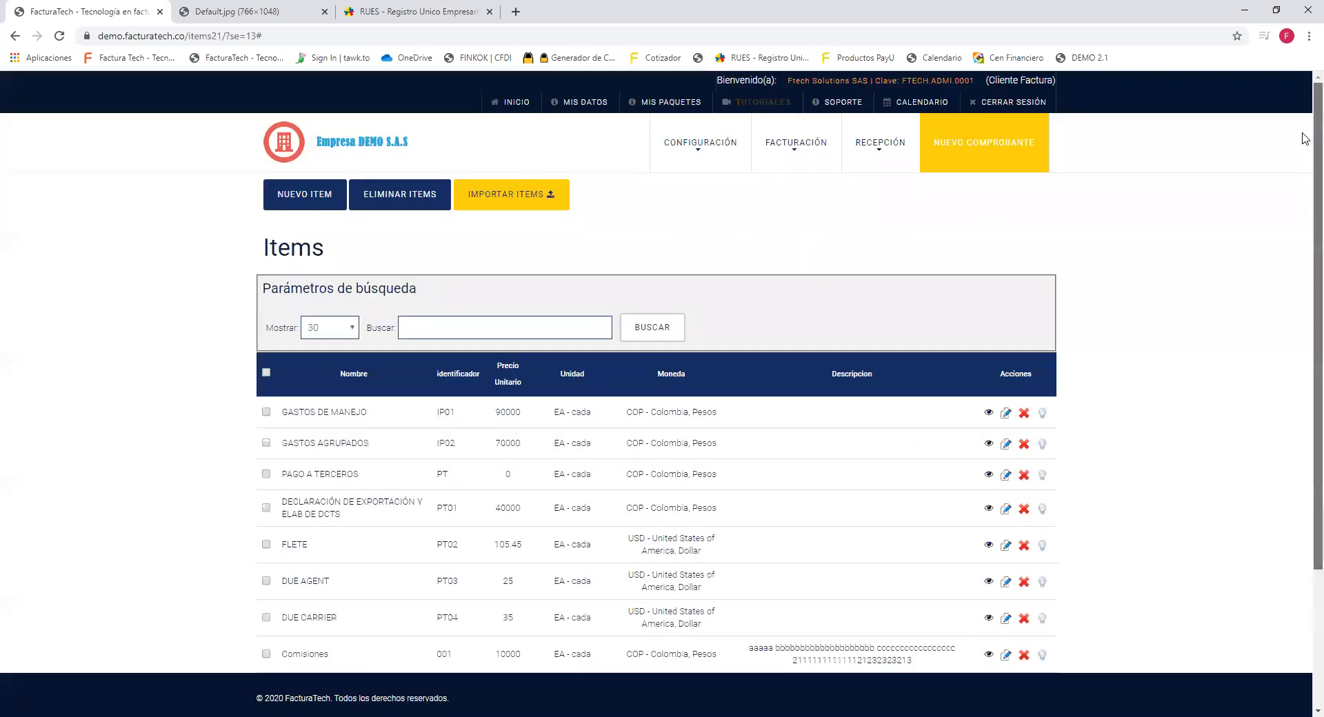
{"action": "scroll", "coordinate": [1305, 200], "scroll_direction": "down", "scroll_amount": 3}
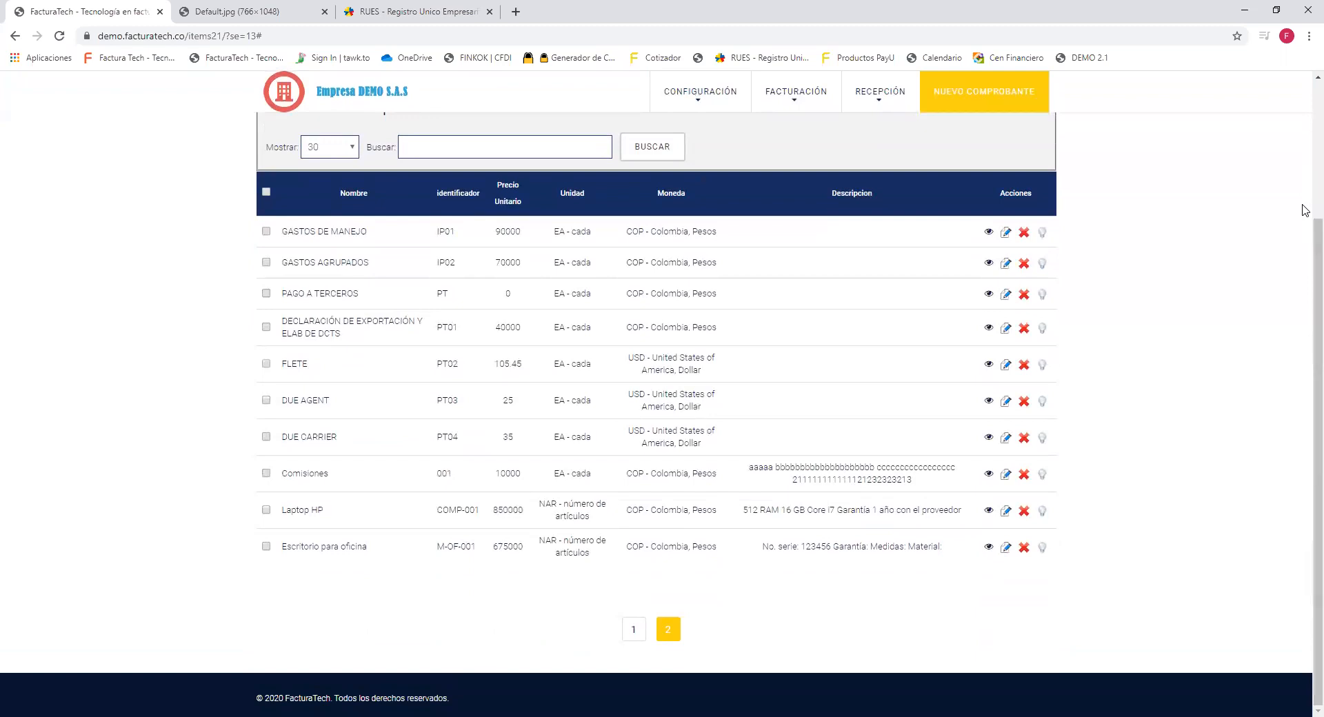
{"action": "left_click_drag", "start_coordinate": [282, 546], "coordinate": [942, 544]}
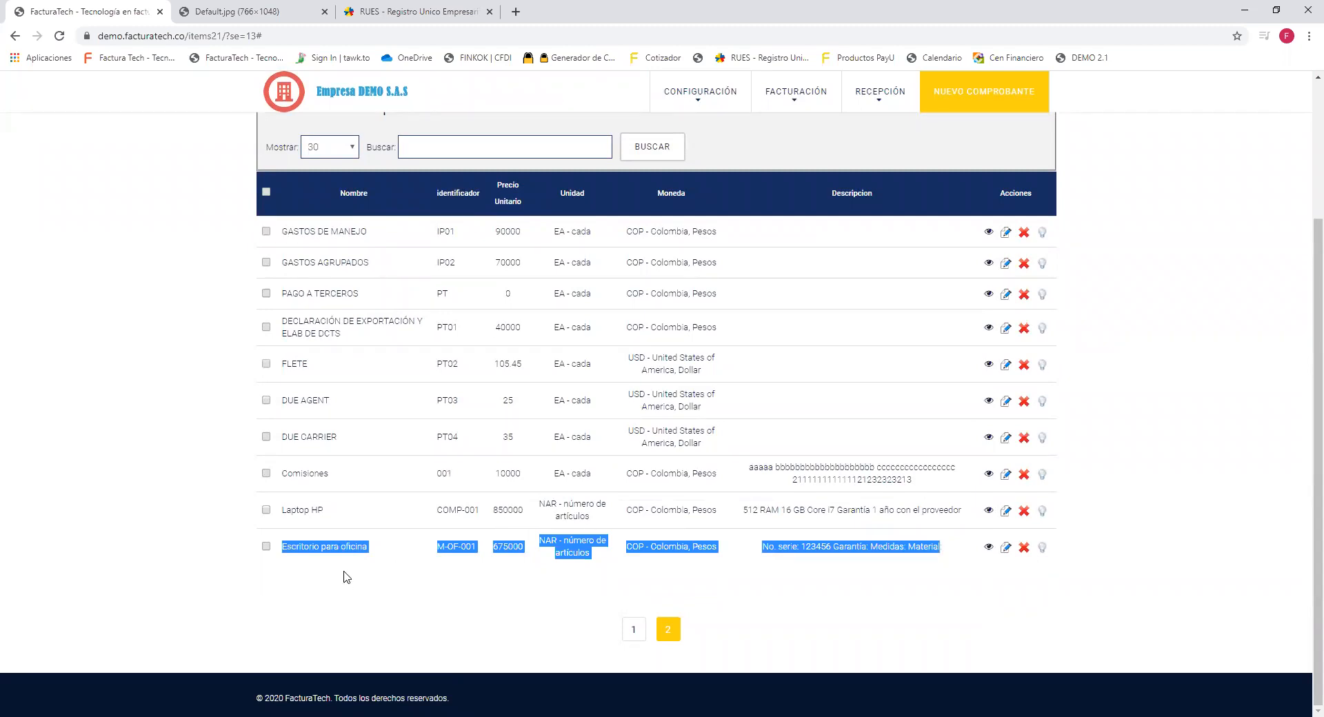
{"action": "left_click", "coordinate": [484, 584]}
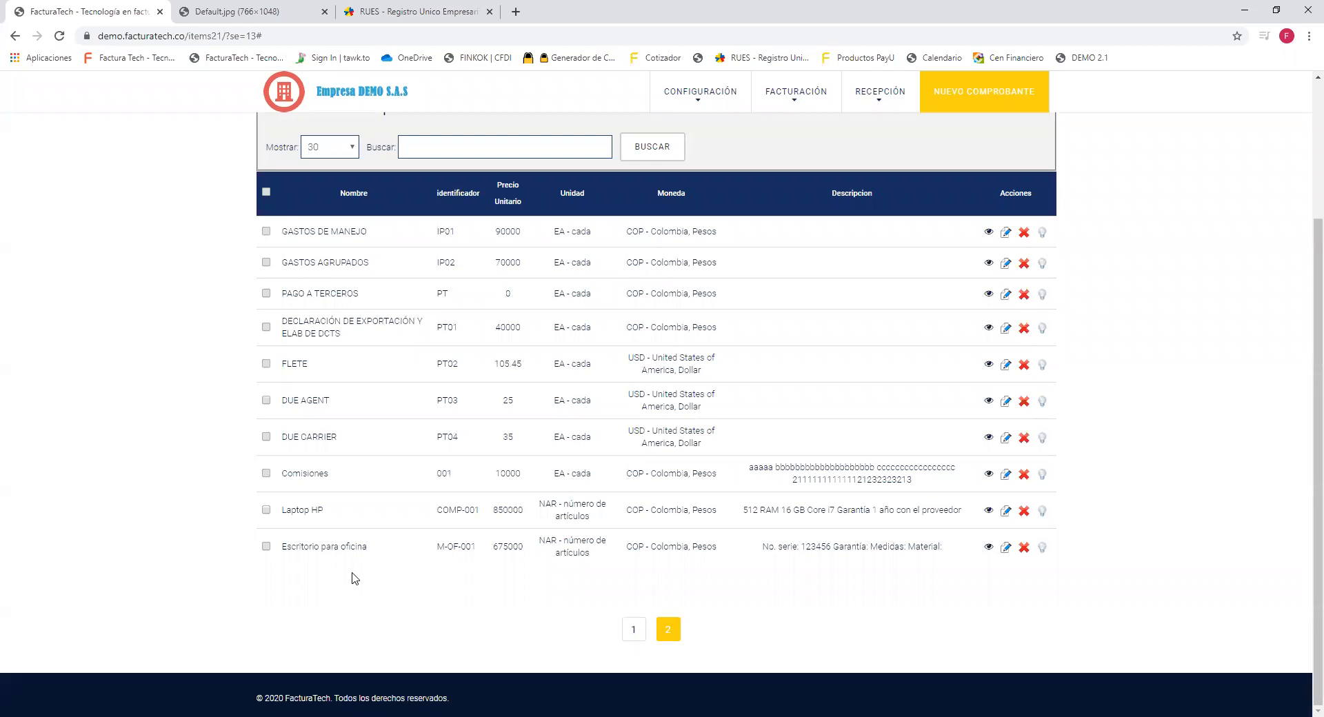
{"action": "left_click_drag", "start_coordinate": [286, 546], "coordinate": [937, 546]}
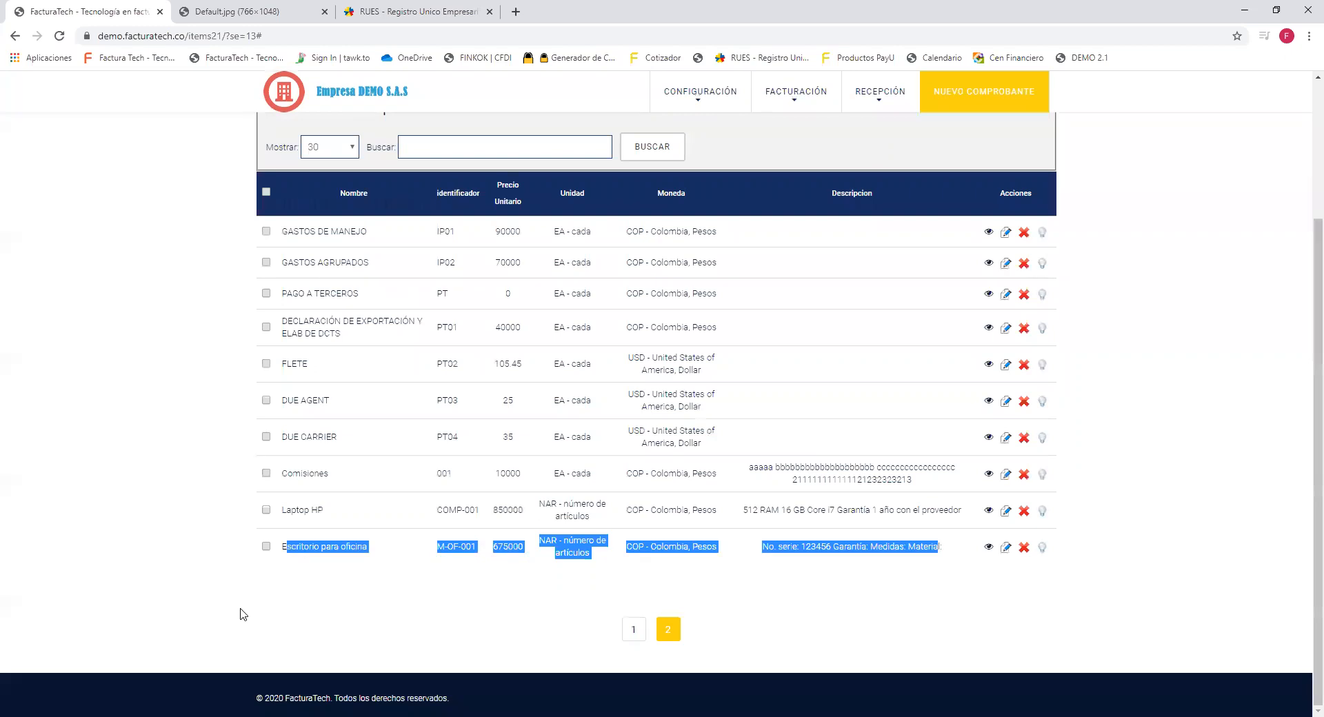
{"action": "key", "text": "alt+Tab"}
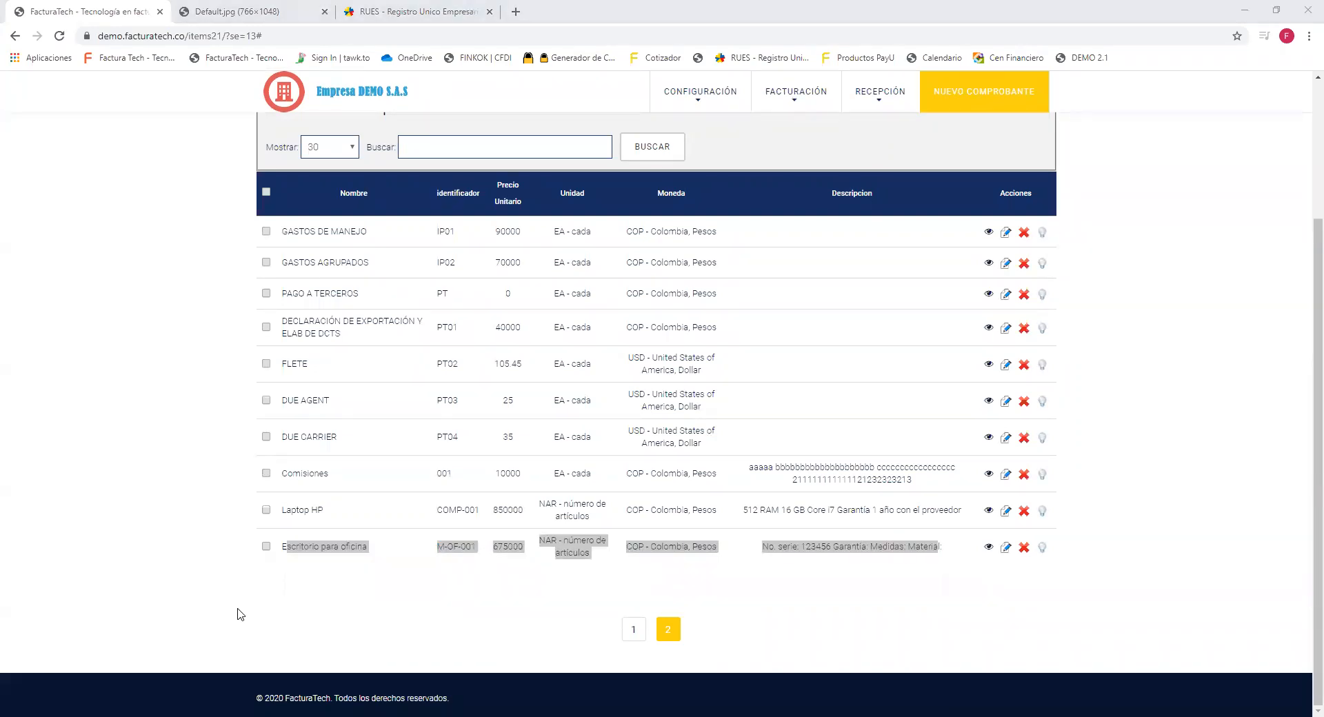
{"action": "left_click", "coordinate": [415, 572]}
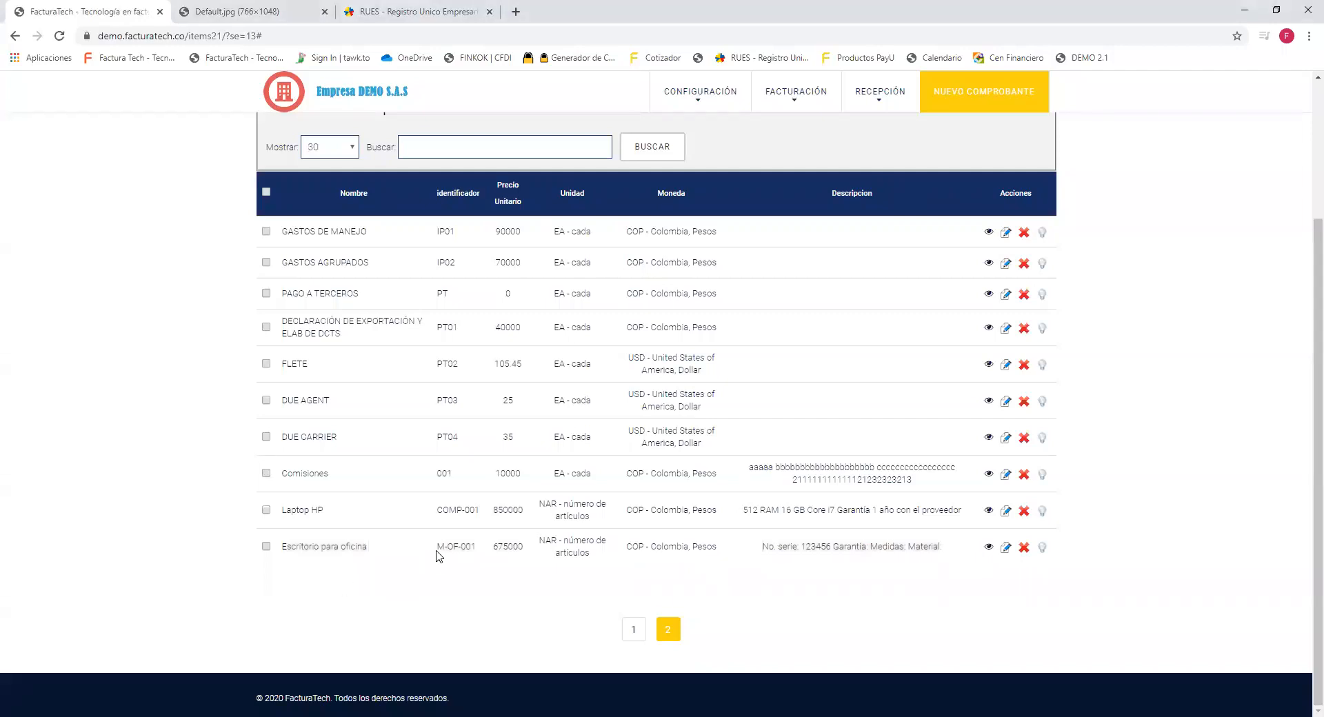
{"action": "left_click_drag", "start_coordinate": [495, 549], "coordinate": [527, 554]}
{"action": "left_click_drag", "start_coordinate": [540, 539], "coordinate": [946, 552]}
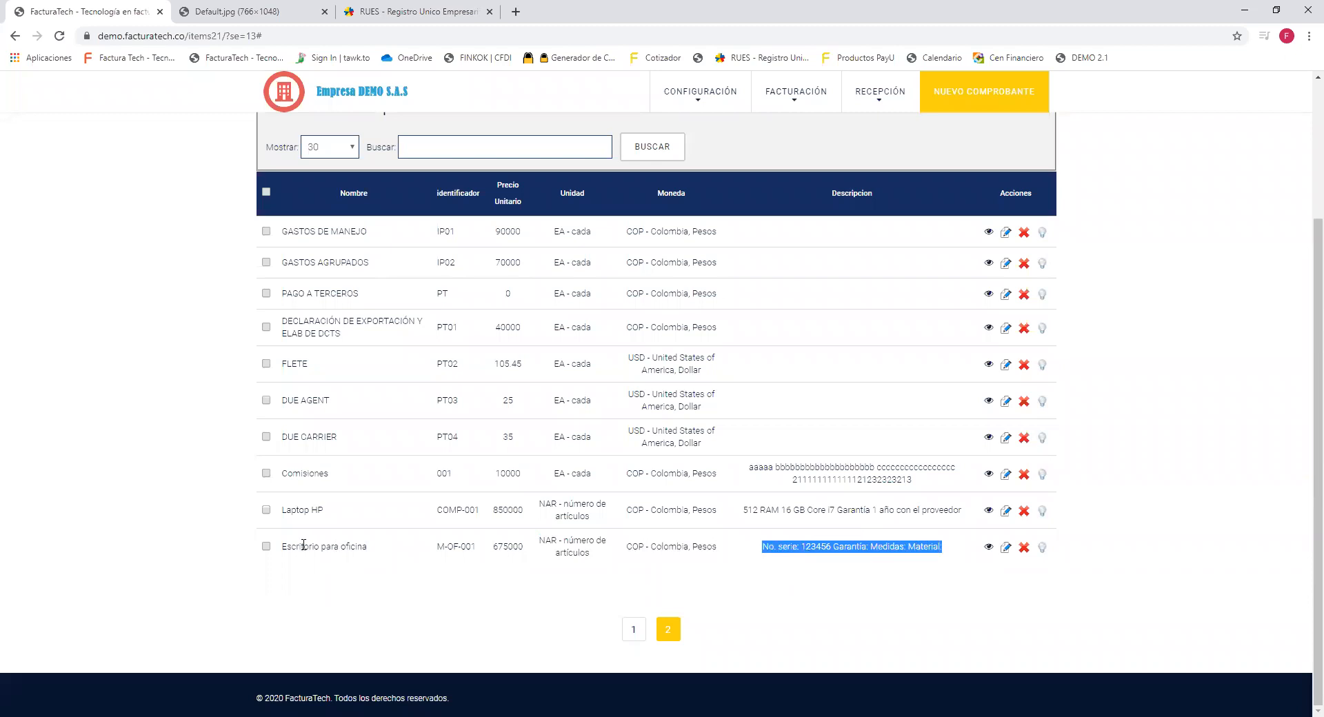
{"action": "left_click_drag", "start_coordinate": [284, 546], "coordinate": [378, 548]}
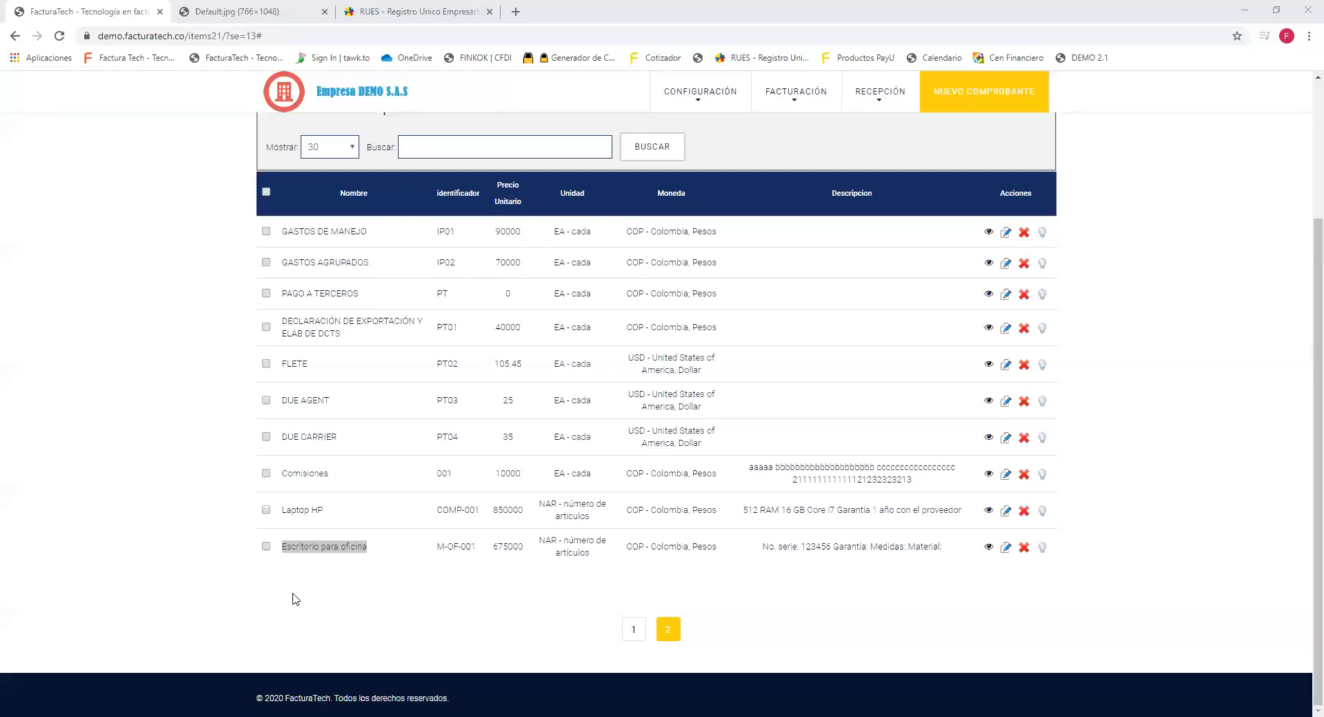
{"action": "triple_click", "coordinate": [304, 545]}
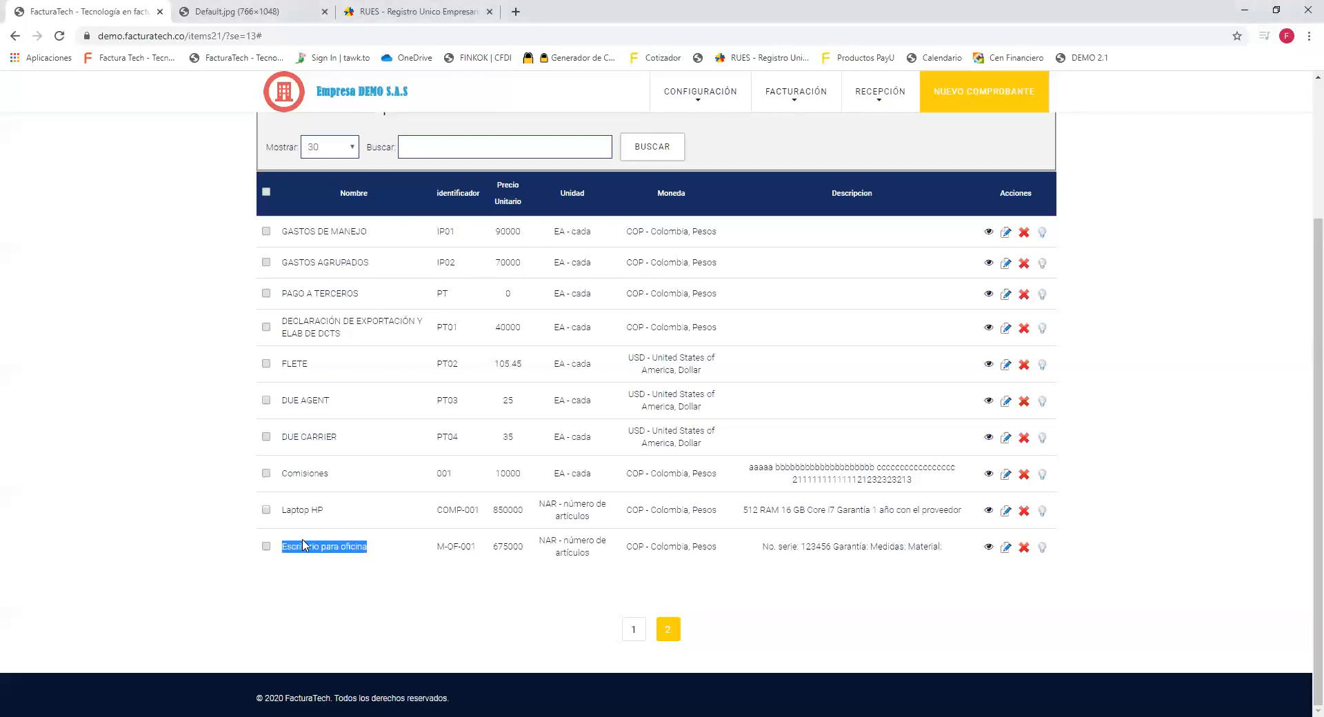
{"action": "left_click_drag", "start_coordinate": [493, 548], "coordinate": [527, 552]}
{"action": "left_click_drag", "start_coordinate": [375, 555], "coordinate": [282, 555]}
{"action": "left_click", "coordinate": [860, 636]}
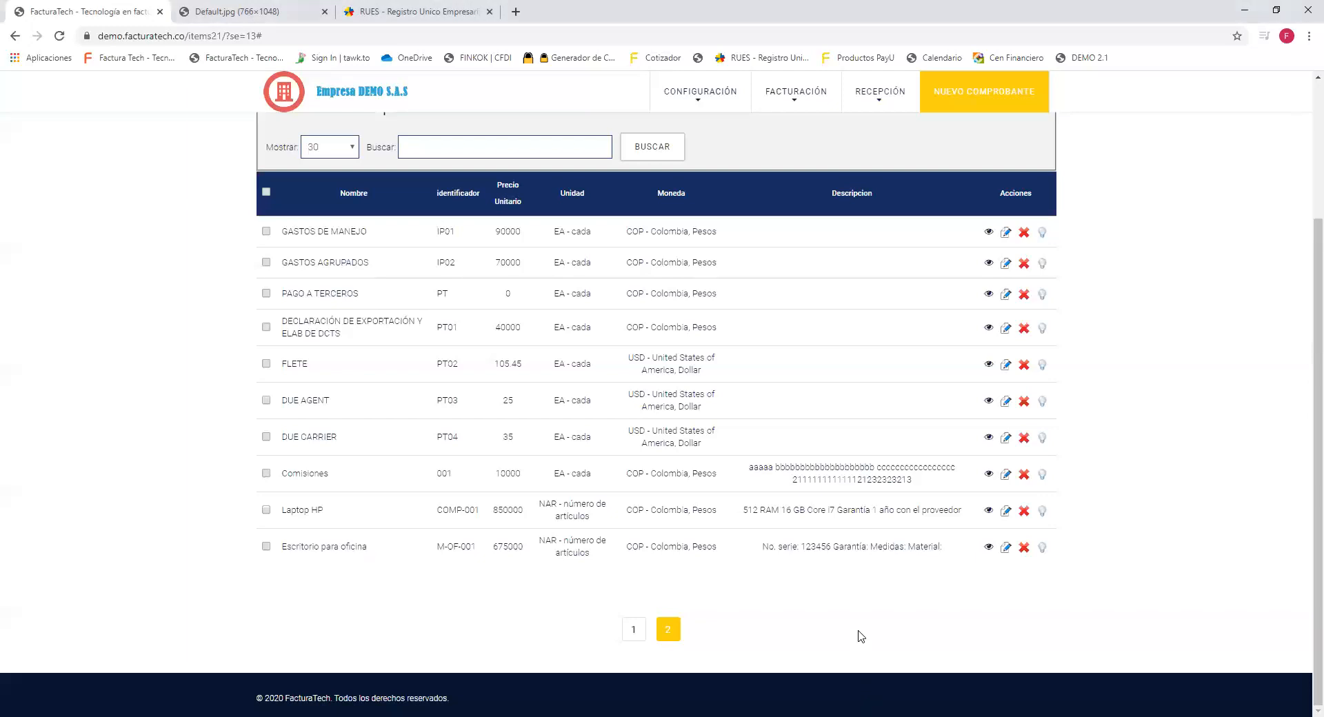